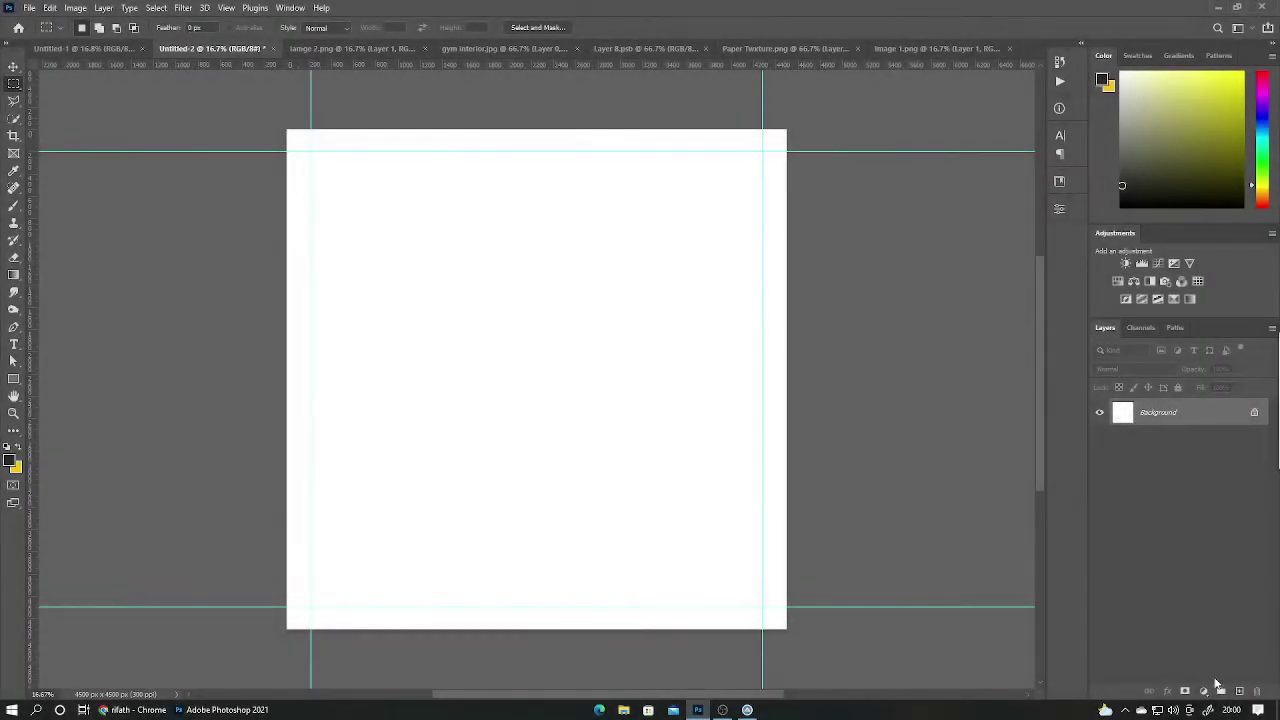
Add a yellow Solid Color fill layer covering the canvas.
{"action": "left_click", "coordinate": [1205, 690]}
{"action": "left_click", "coordinate": [1195, 448]}
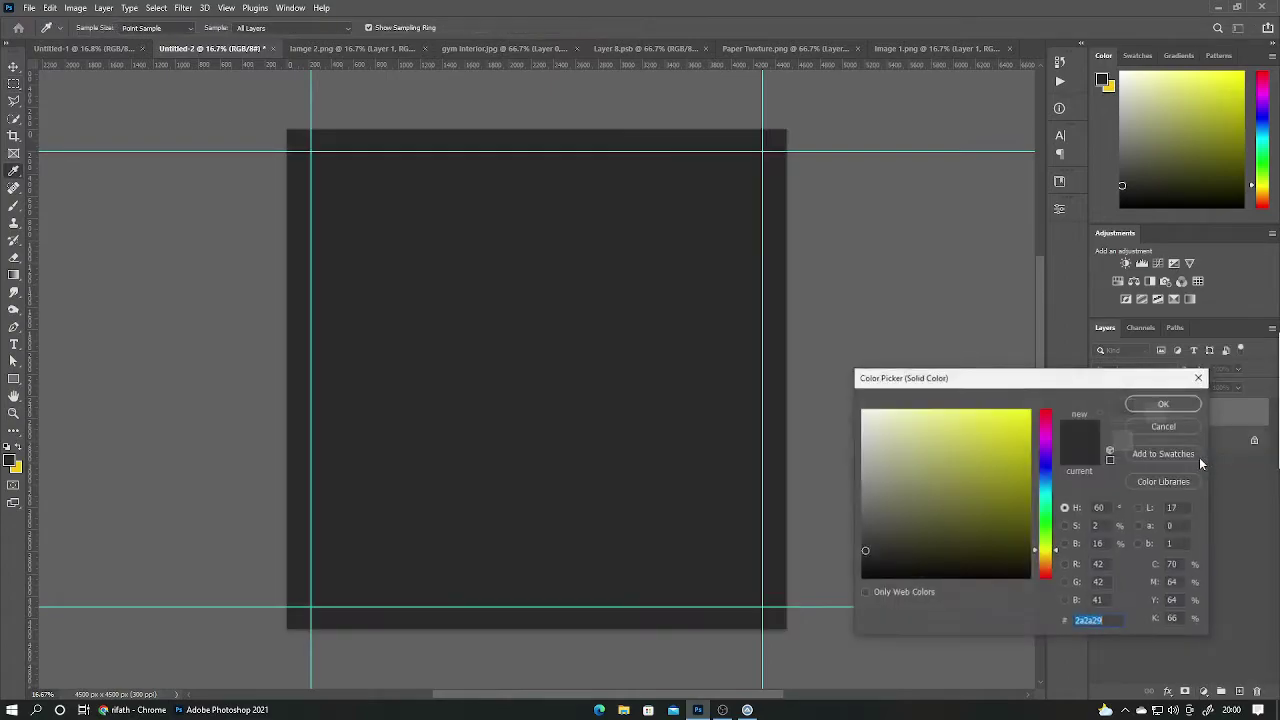
{"action": "type", "text": "f8c808"}
{"action": "left_click", "coordinate": [1163, 403]}
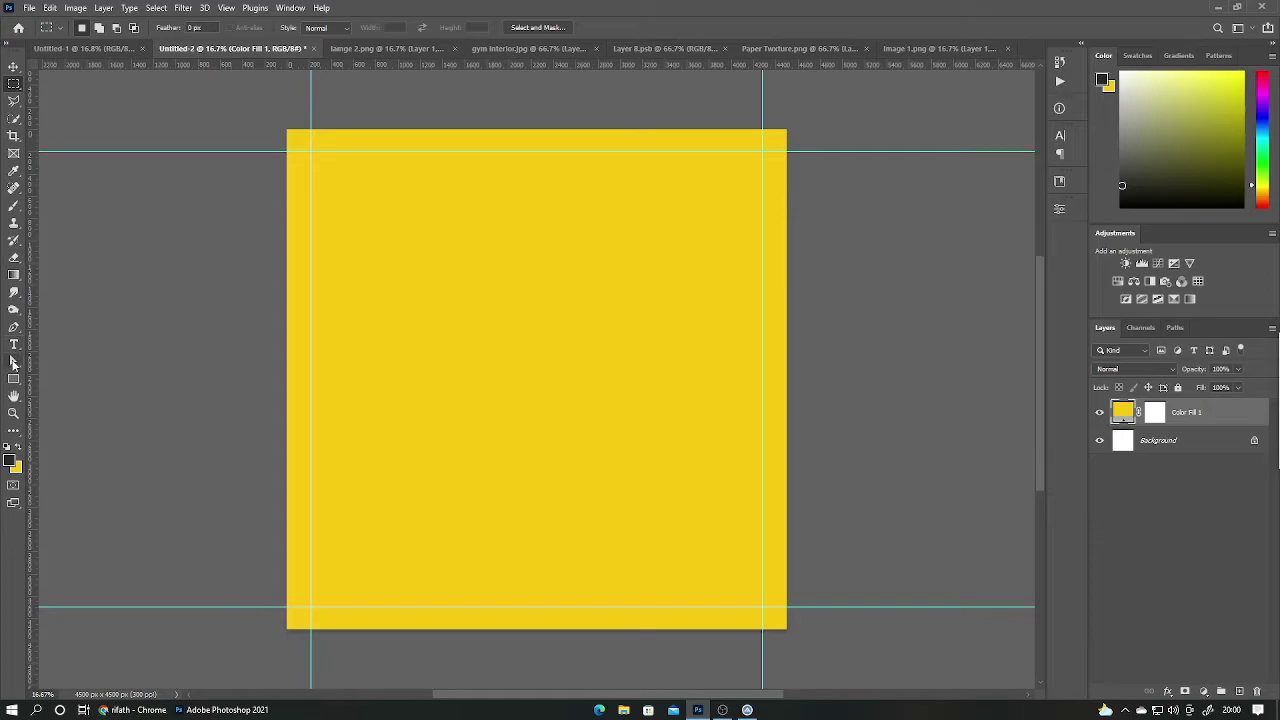
Set the Pen tool in Shape mode to a dark #2a2a29 fill.
{"action": "left_click", "coordinate": [13, 326]}
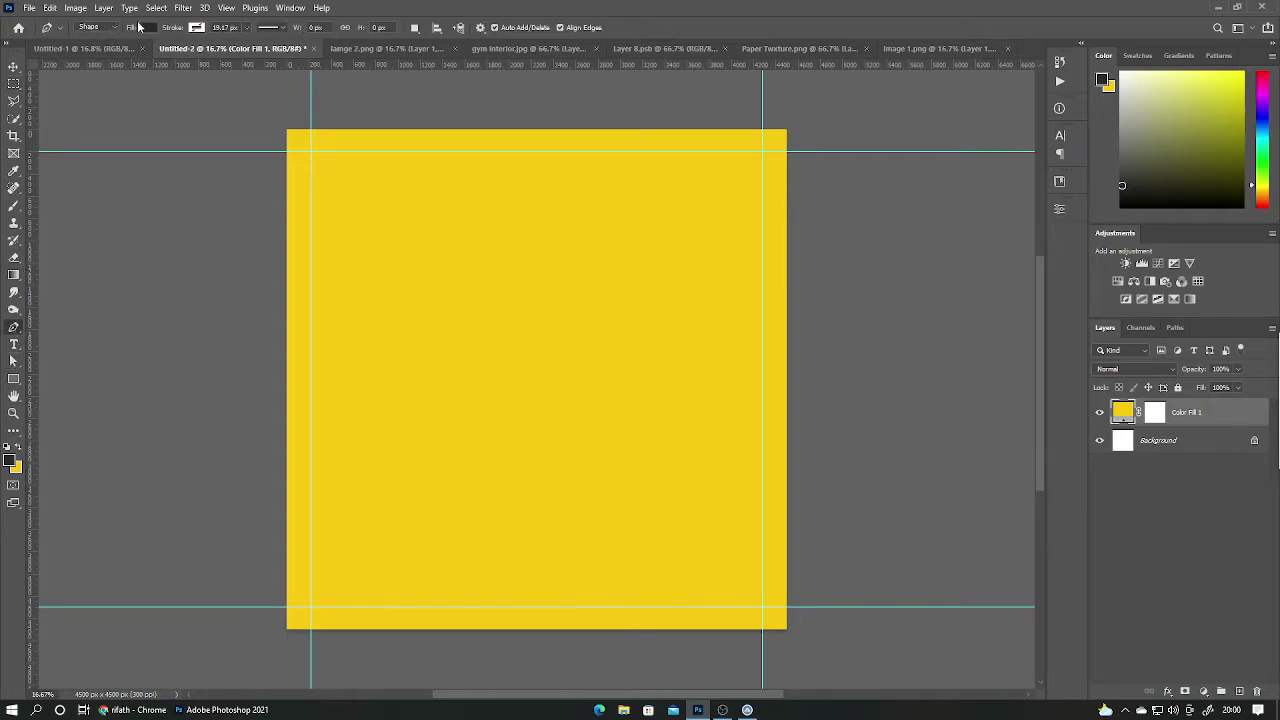
{"action": "left_click", "coordinate": [145, 27]}
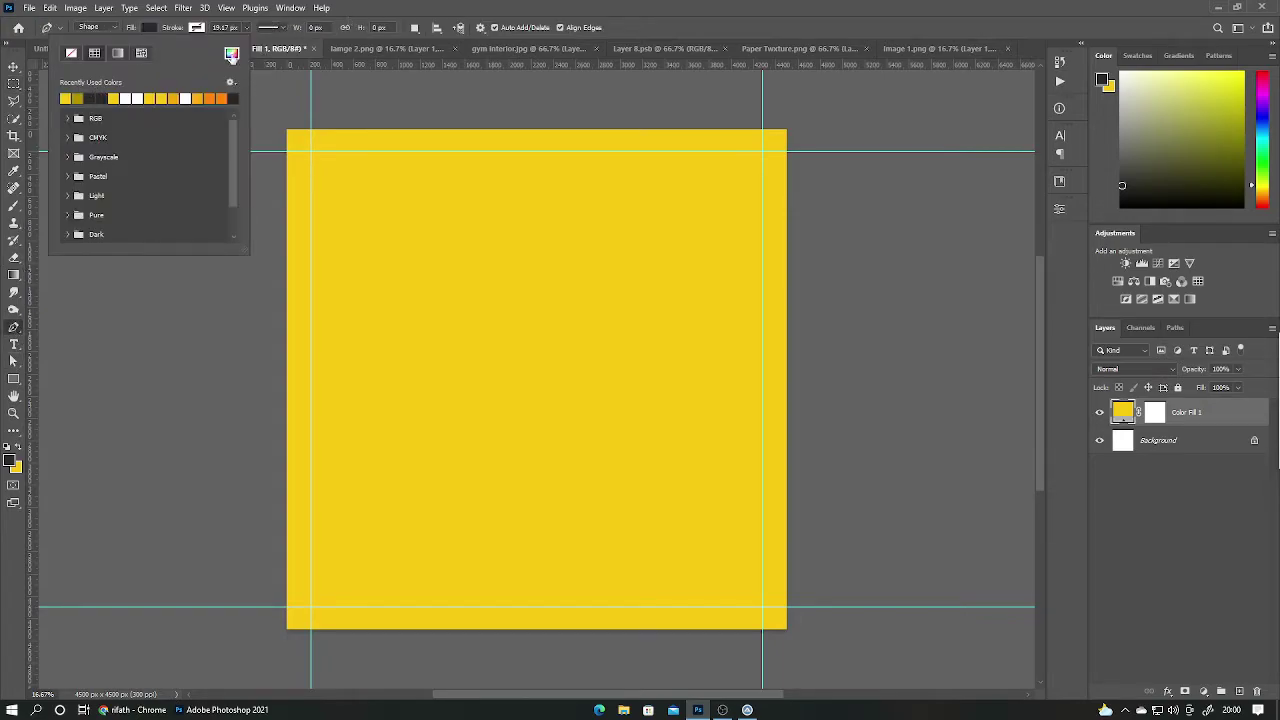
{"action": "left_click", "coordinate": [231, 54]}
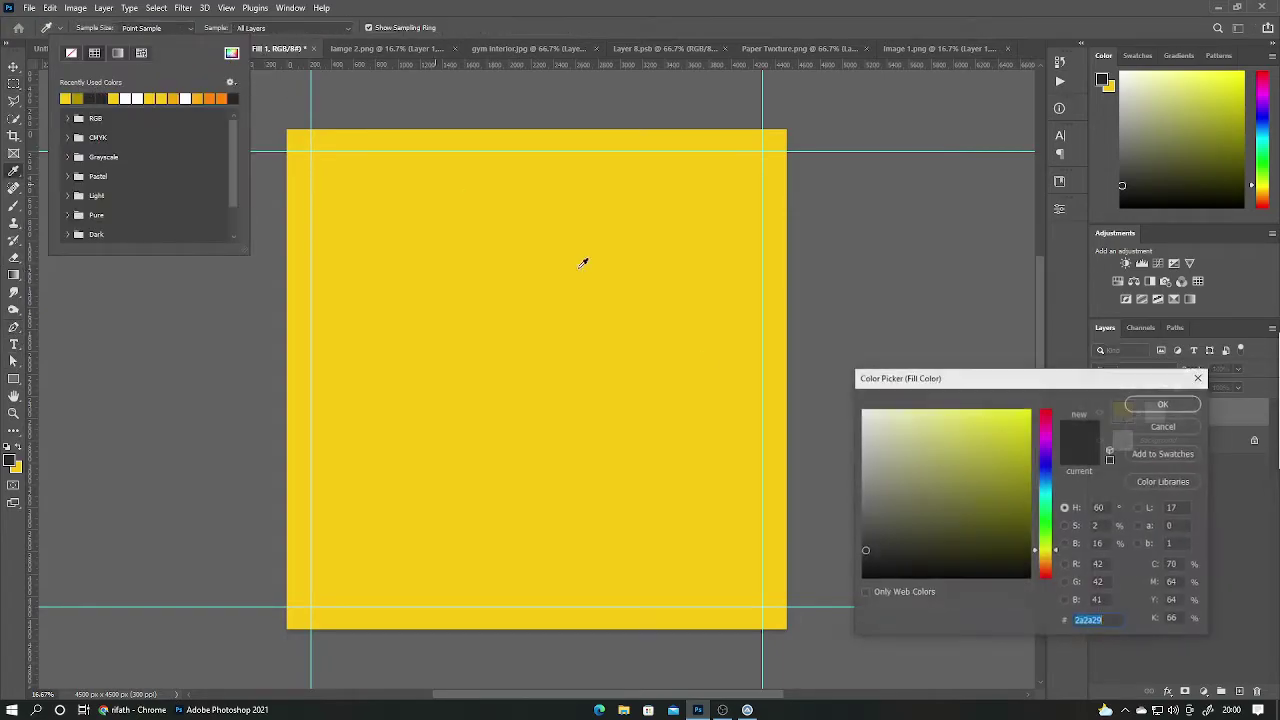
{"action": "left_click", "coordinate": [1160, 404]}
{"action": "left_click", "coordinate": [730, 8]}
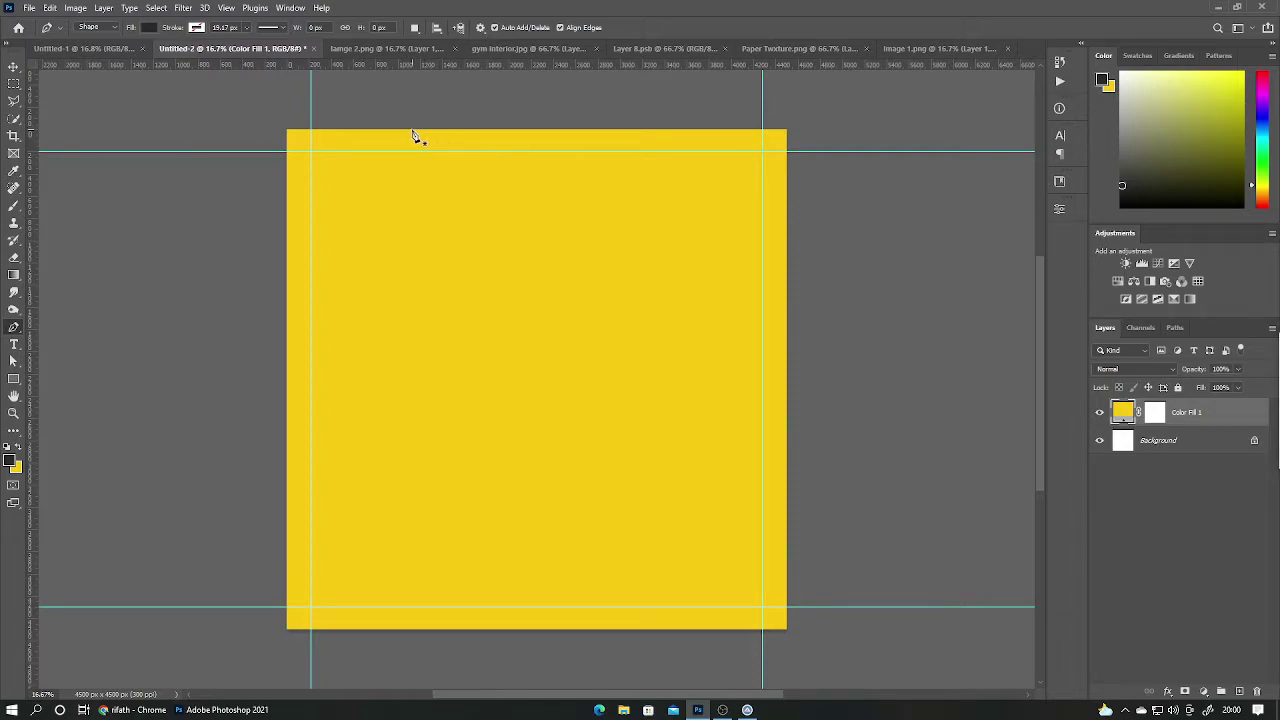
Draw a closed dark diagonal shape from the top edge to the bottom-left side.
{"action": "left_click", "coordinate": [402, 130]}
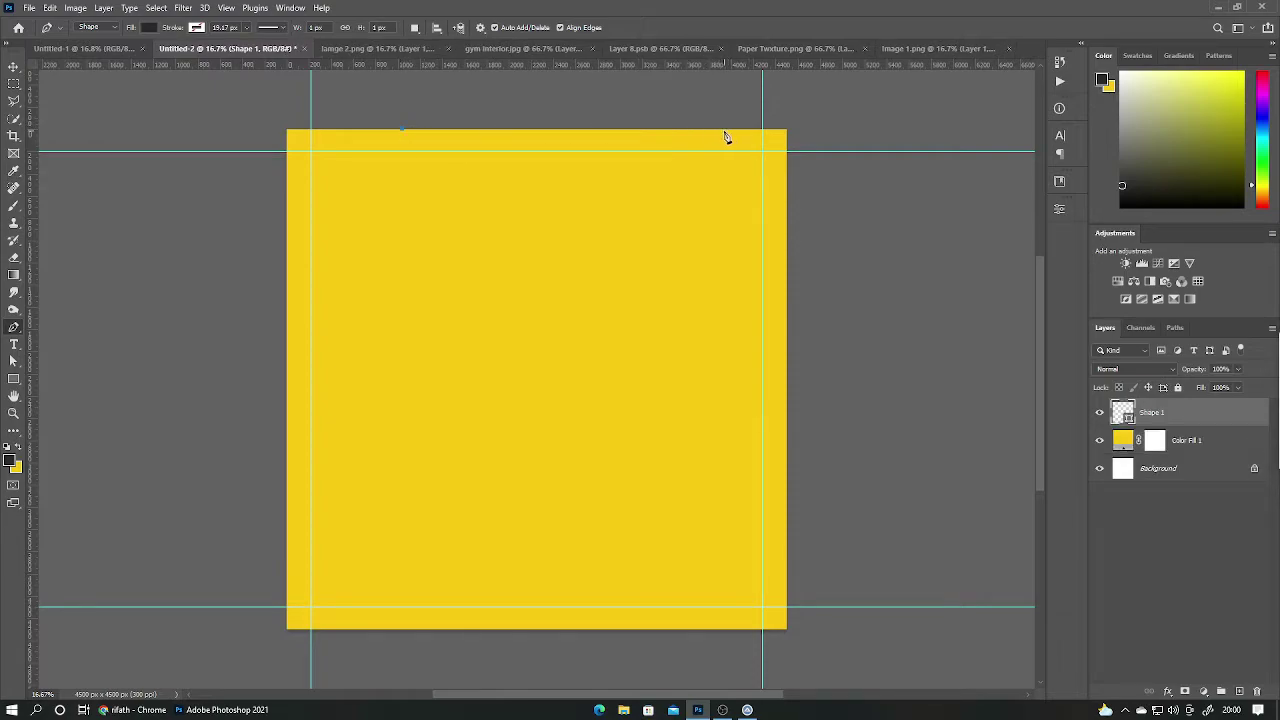
{"action": "left_click", "coordinate": [420, 632]}
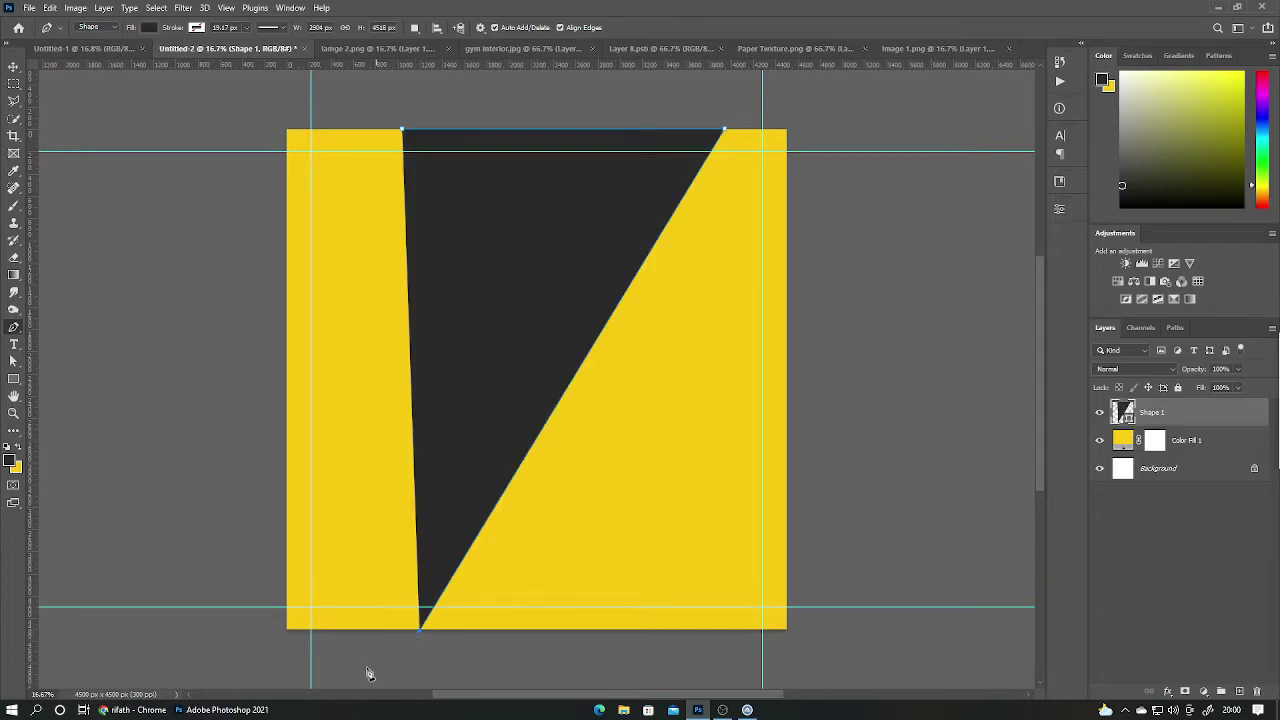
{"action": "left_click", "coordinate": [265, 631]}
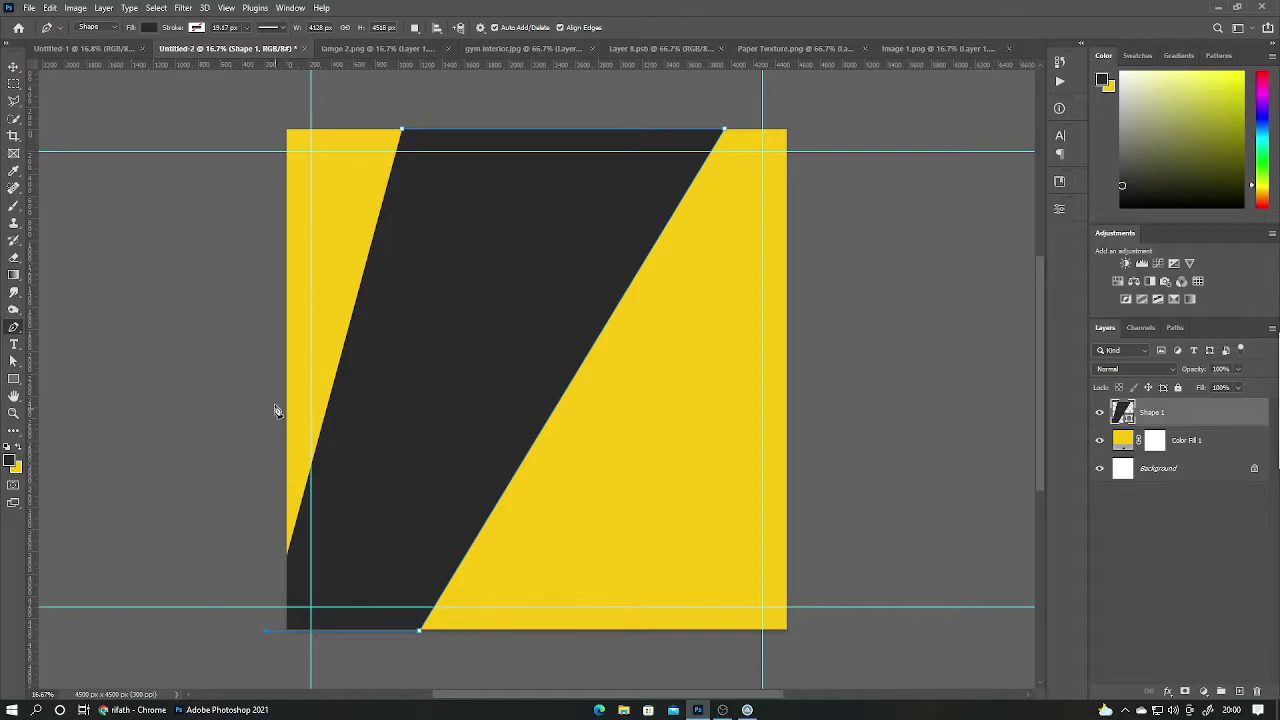
{"action": "left_click", "coordinate": [285, 351], "text": "shift"}
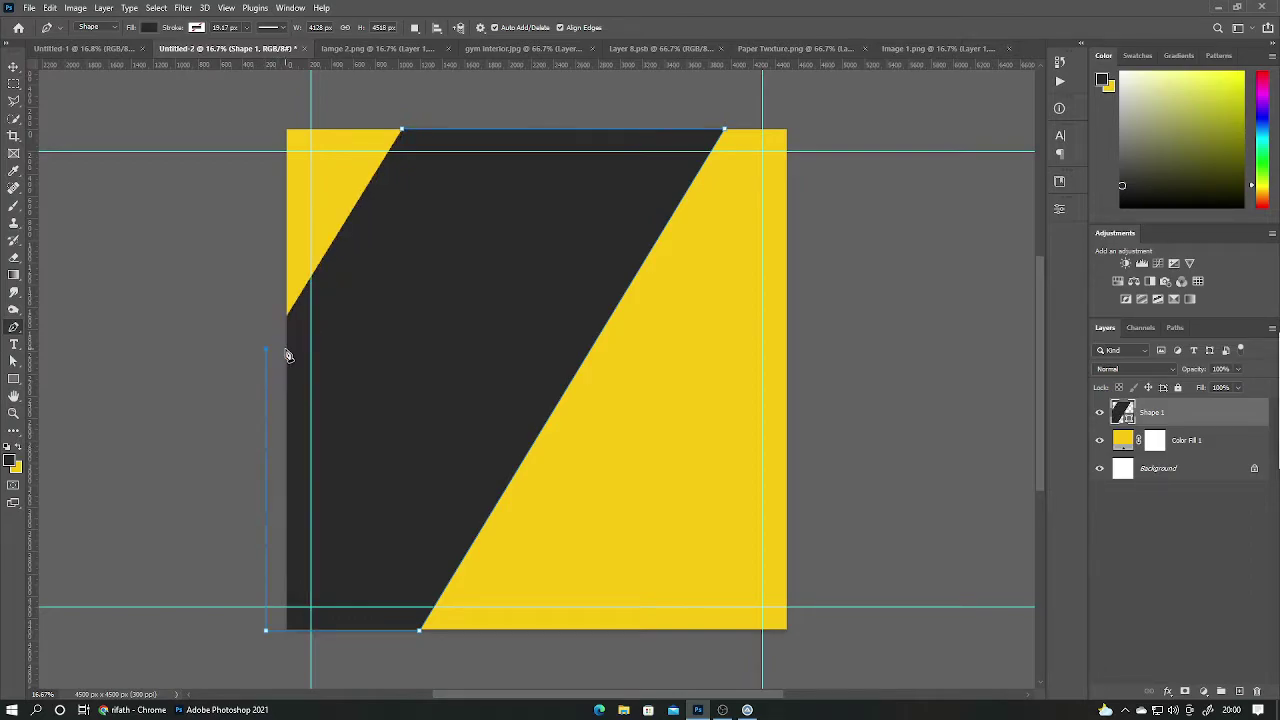
{"action": "key", "text": "ctrl+z"}
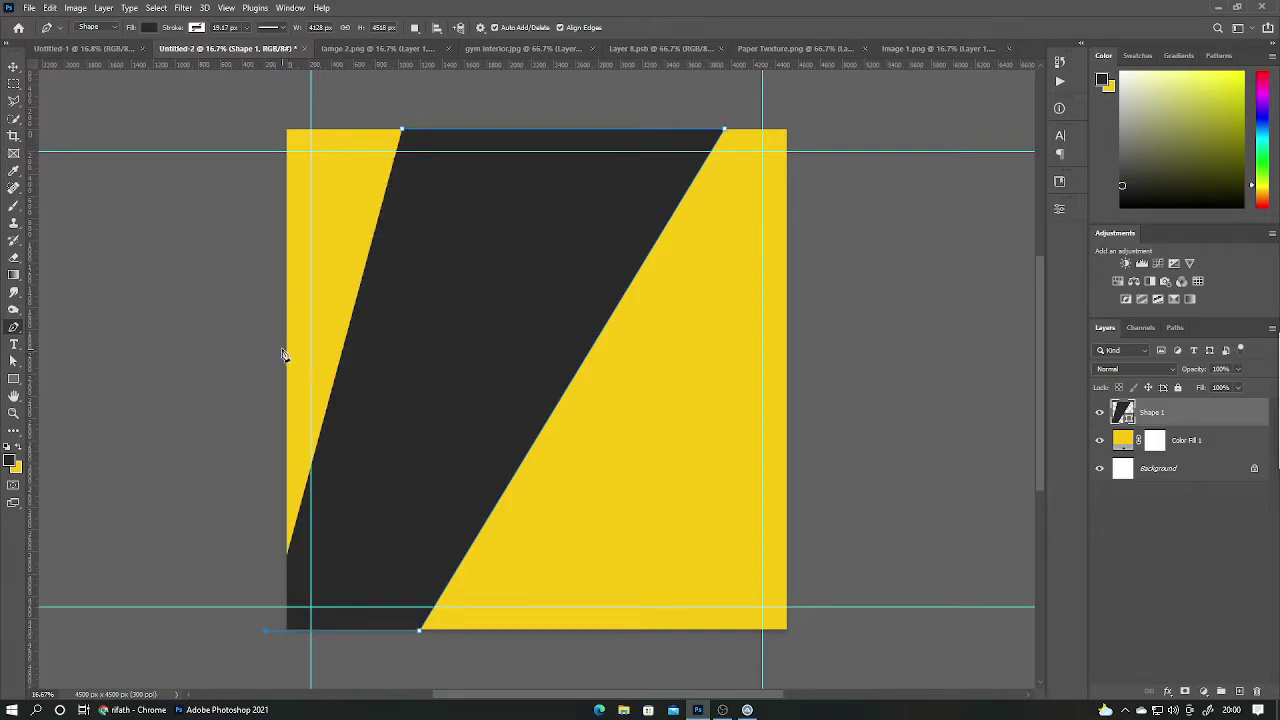
{"action": "left_click", "coordinate": [287, 342]}
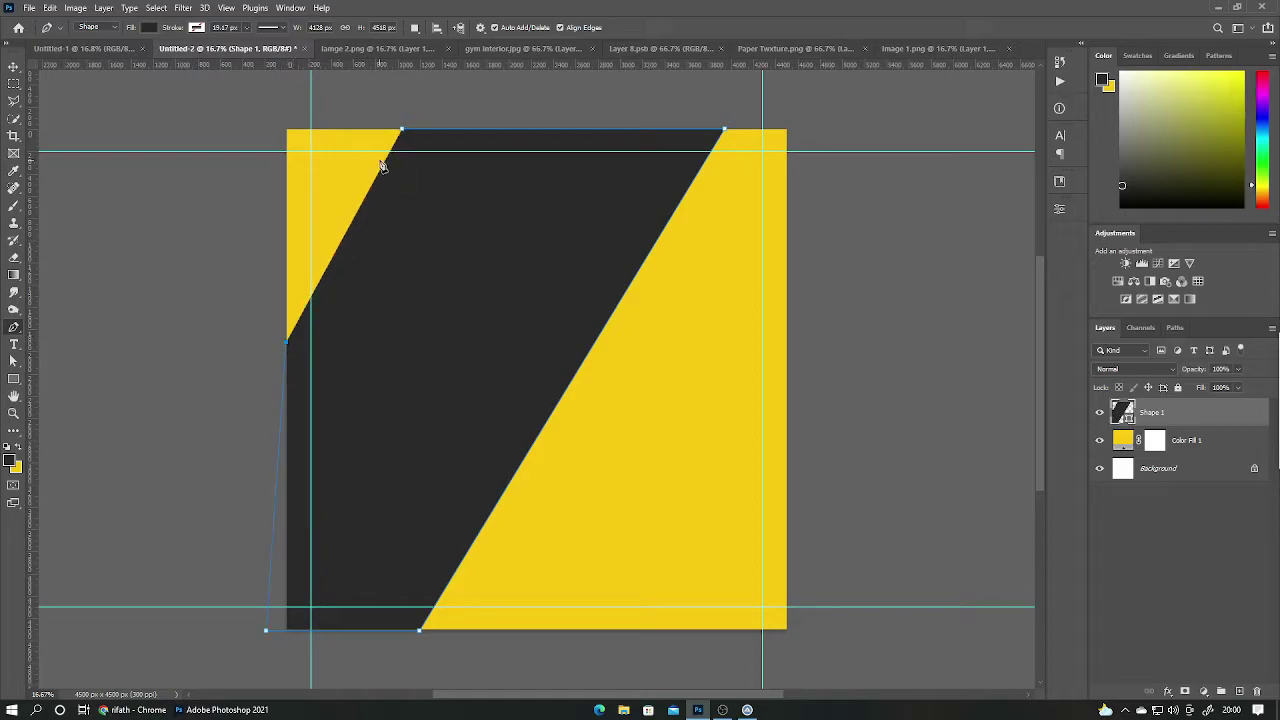
{"action": "left_click", "coordinate": [286, 312]}
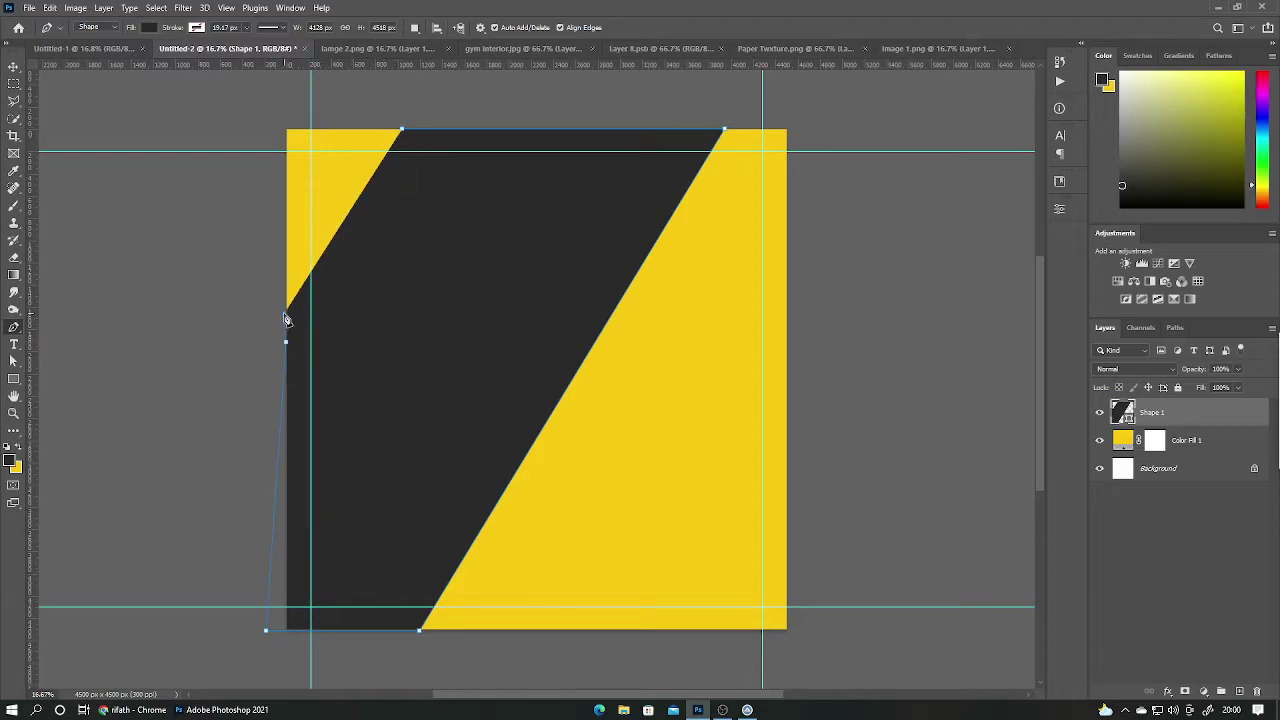
{"action": "left_click", "coordinate": [401, 131]}
{"action": "left_click", "coordinate": [1117, 588]}
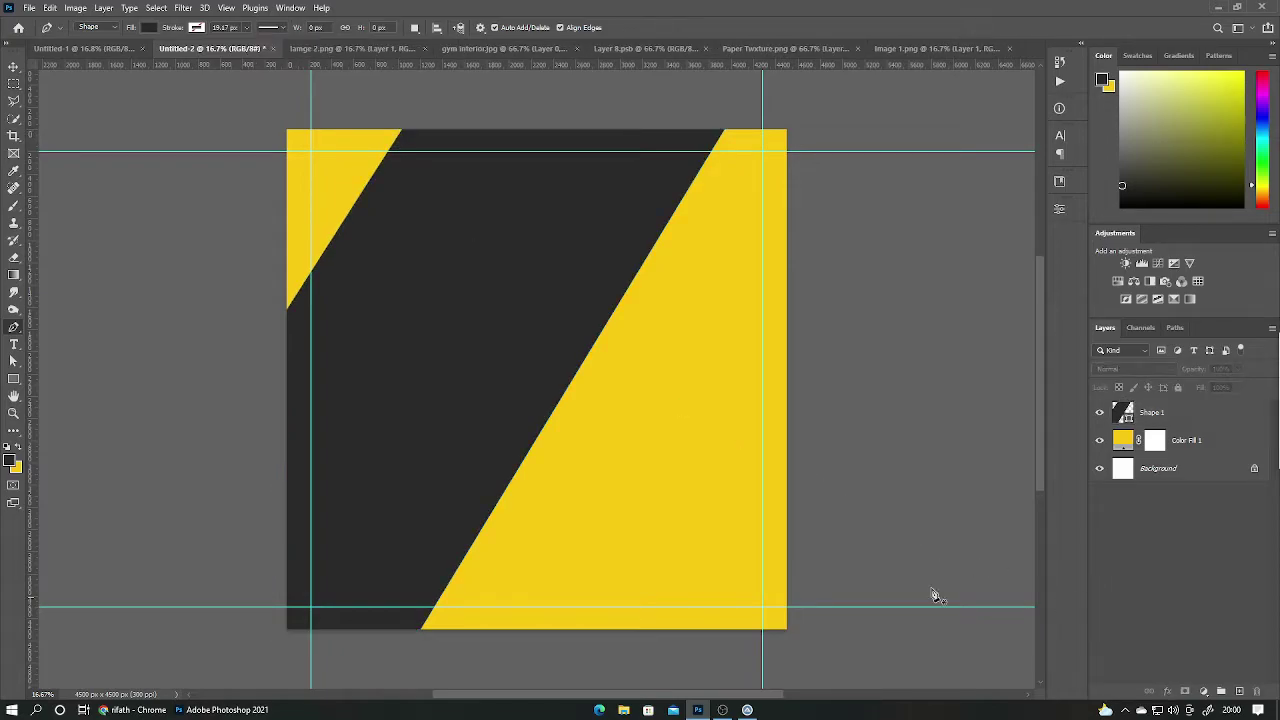
Set Shape 1 opacity to 93% and bring up the gym interior.jpg document.
{"action": "key", "text": "v"}
{"action": "left_click", "coordinate": [428, 471]}
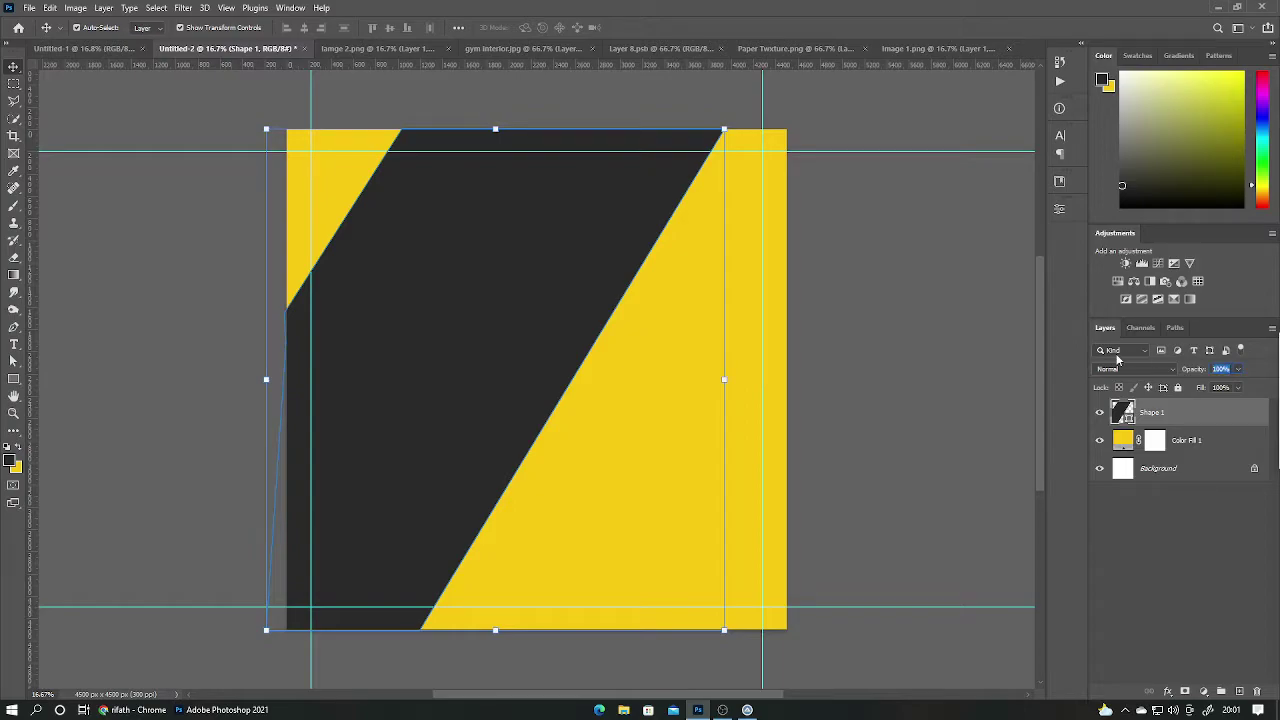
{"action": "type", "text": "93"}
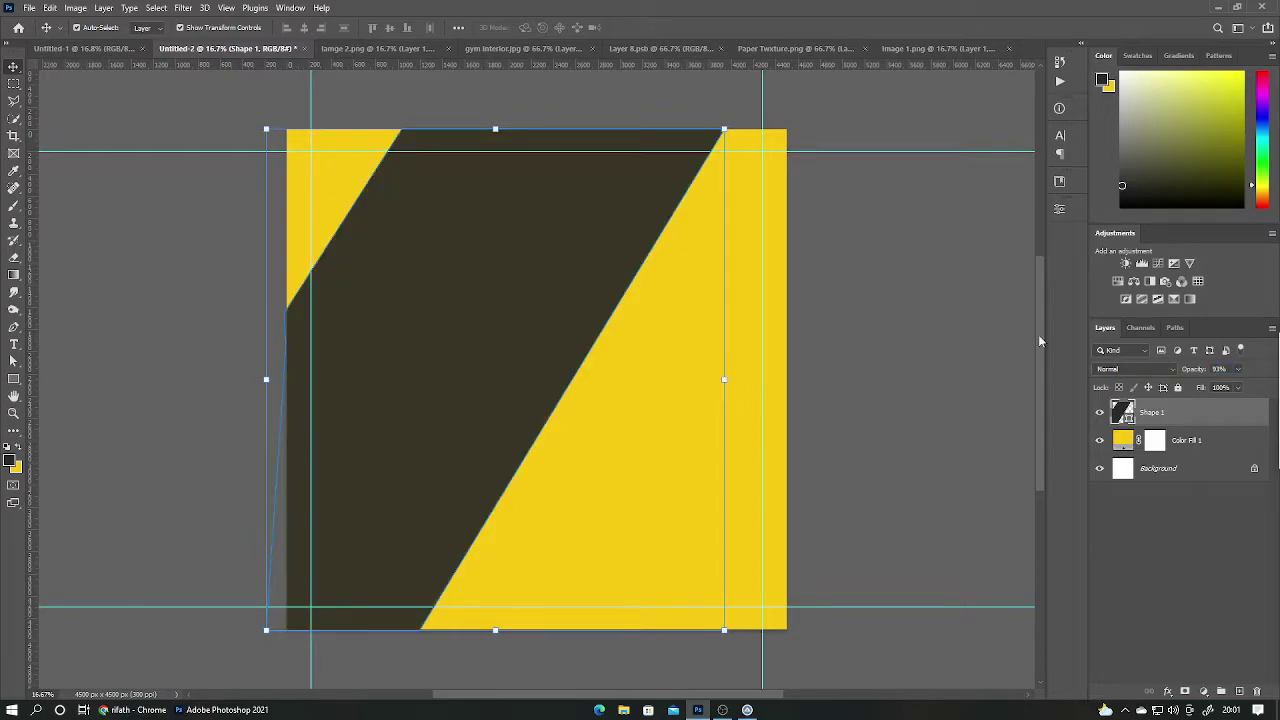
{"action": "left_click", "coordinate": [1121, 574]}
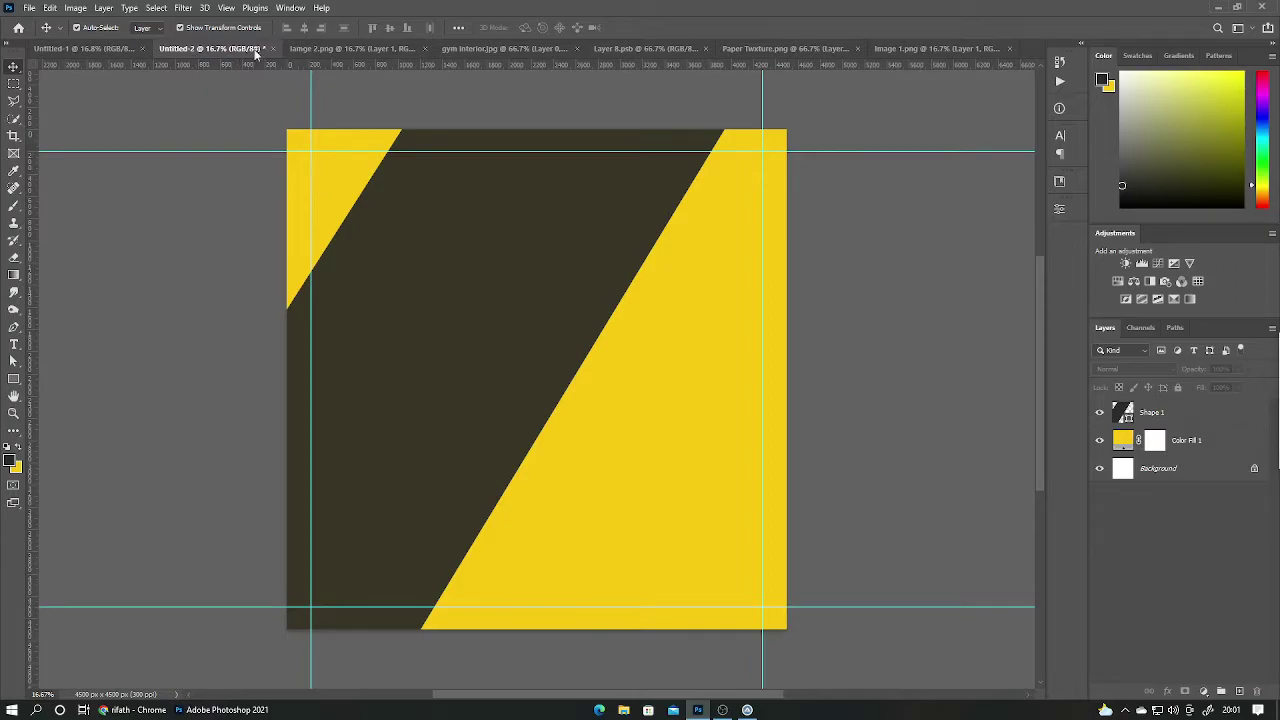
{"action": "left_click", "coordinate": [483, 245]}
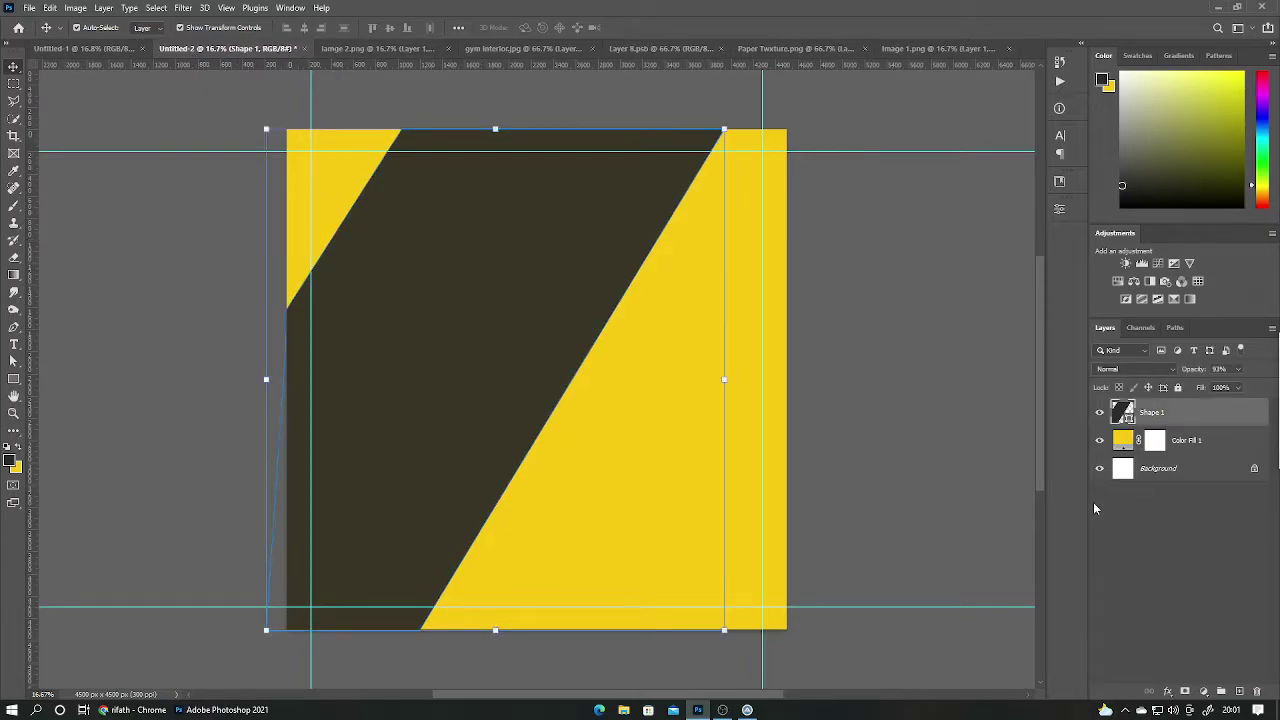
{"action": "left_click", "coordinate": [1220, 605]}
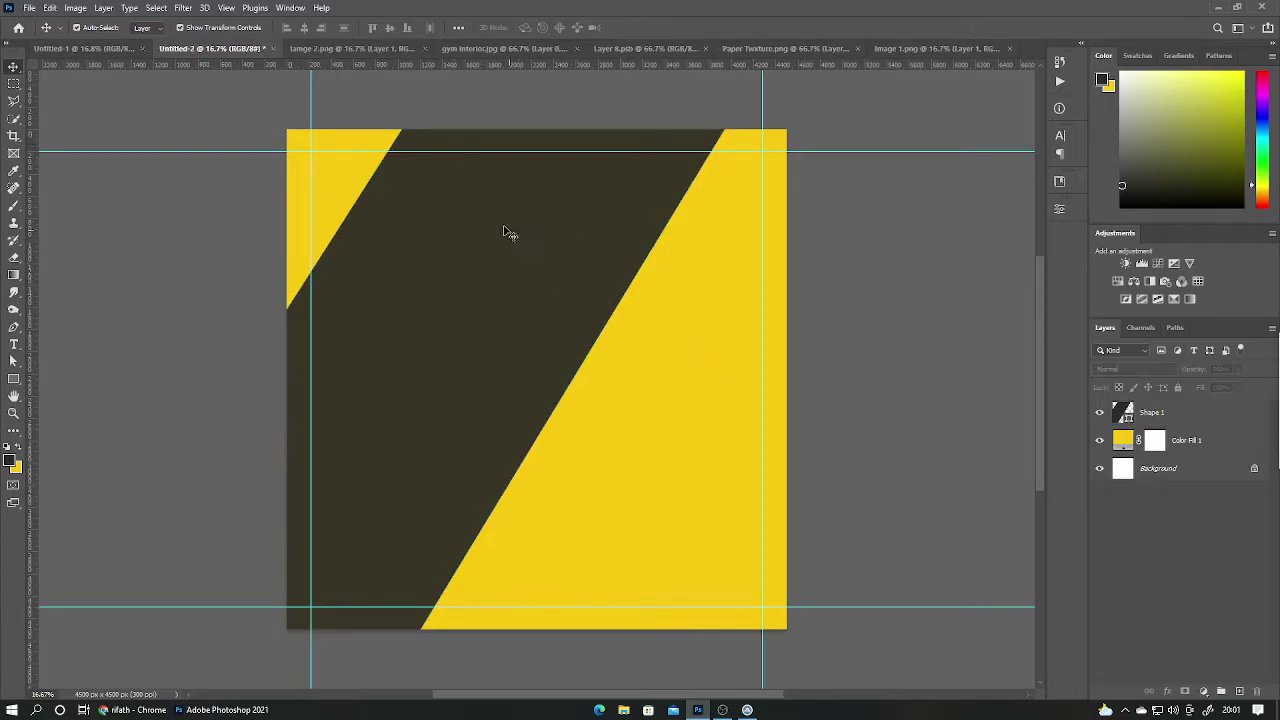
{"action": "left_click", "coordinate": [506, 48]}
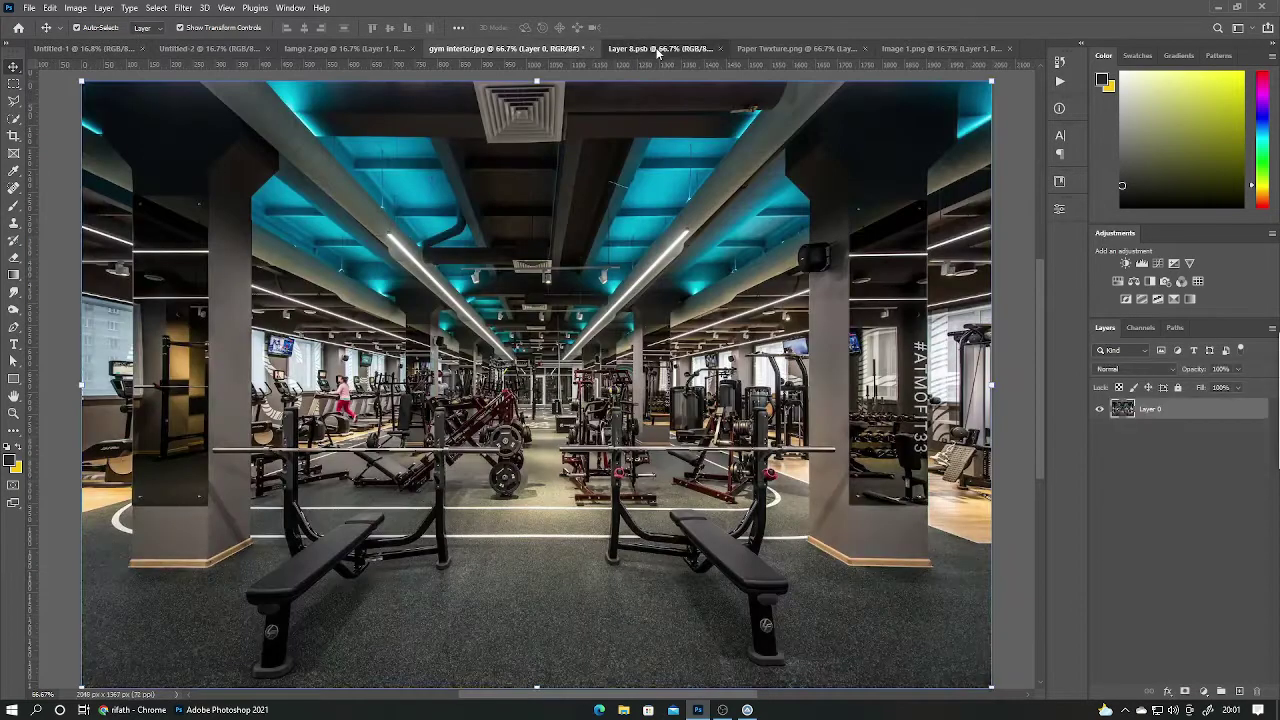
Copy the muscular man from Layer 8.psb into the poster, enlarged at the bottom right.
{"action": "left_click", "coordinate": [700, 48]}
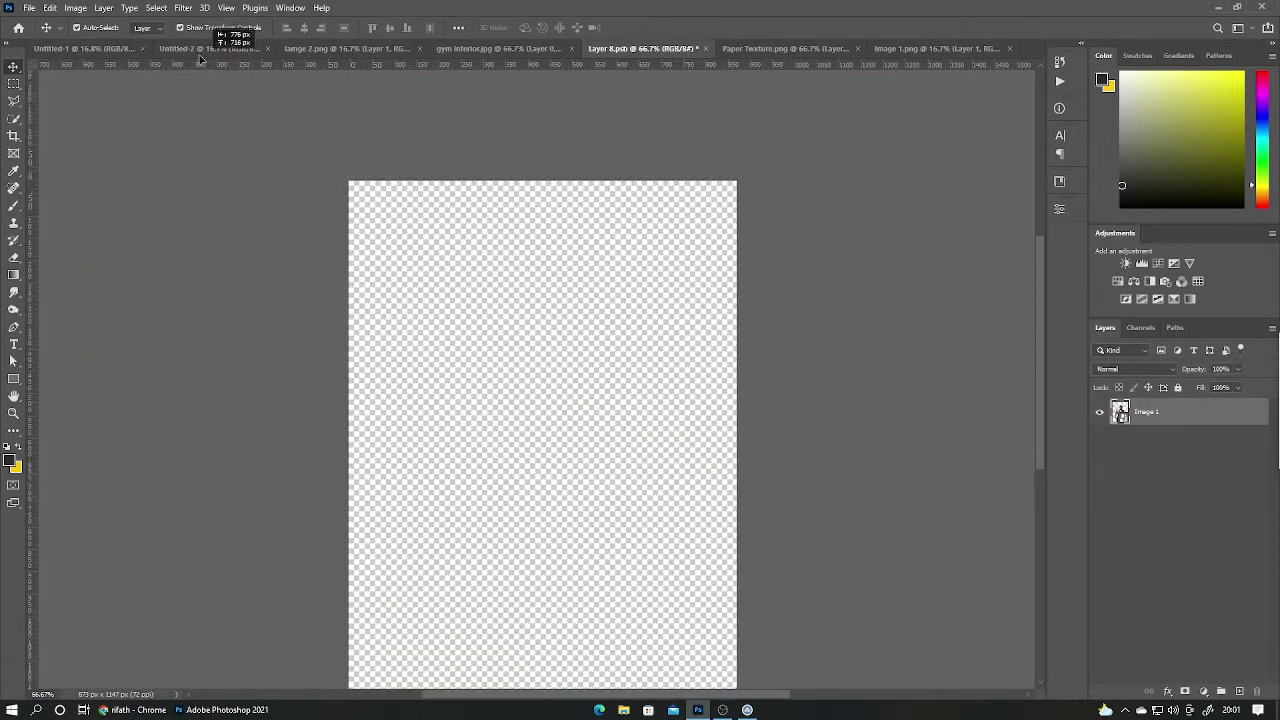
{"action": "left_click_drag", "start_coordinate": [200, 50], "coordinate": [707, 447]}
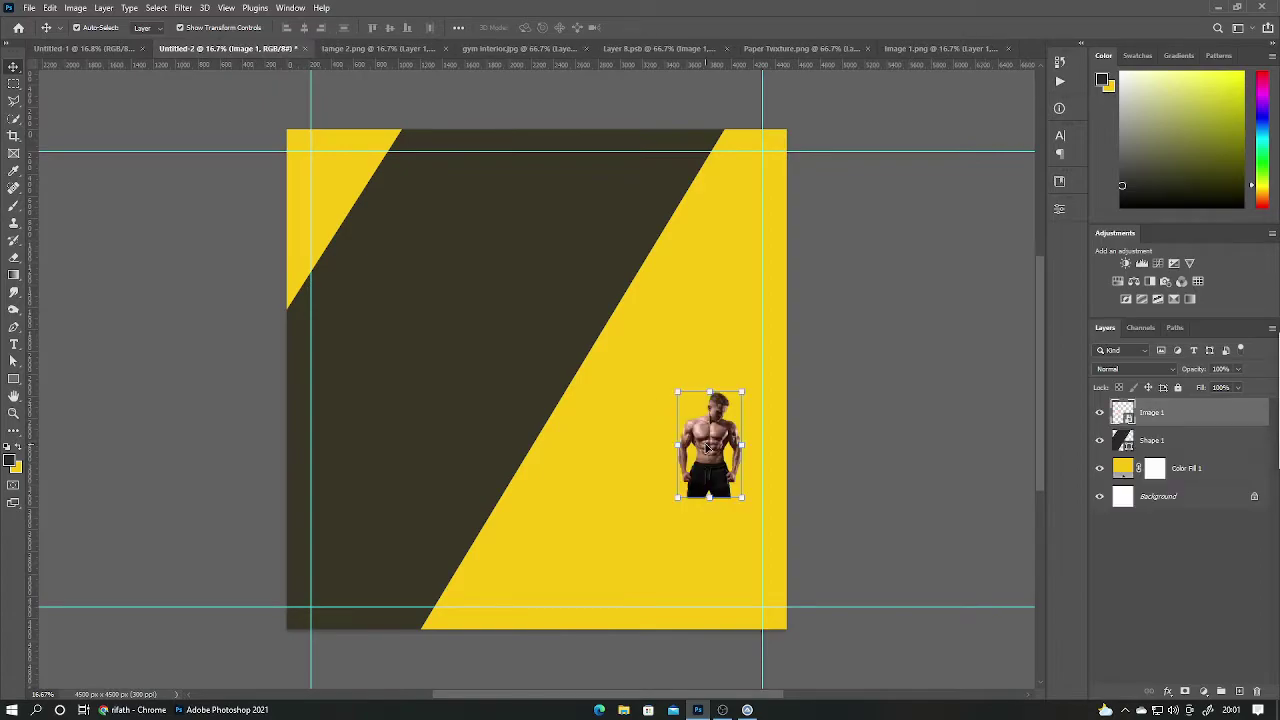
{"action": "left_click_drag", "start_coordinate": [707, 497], "coordinate": [720, 630]}
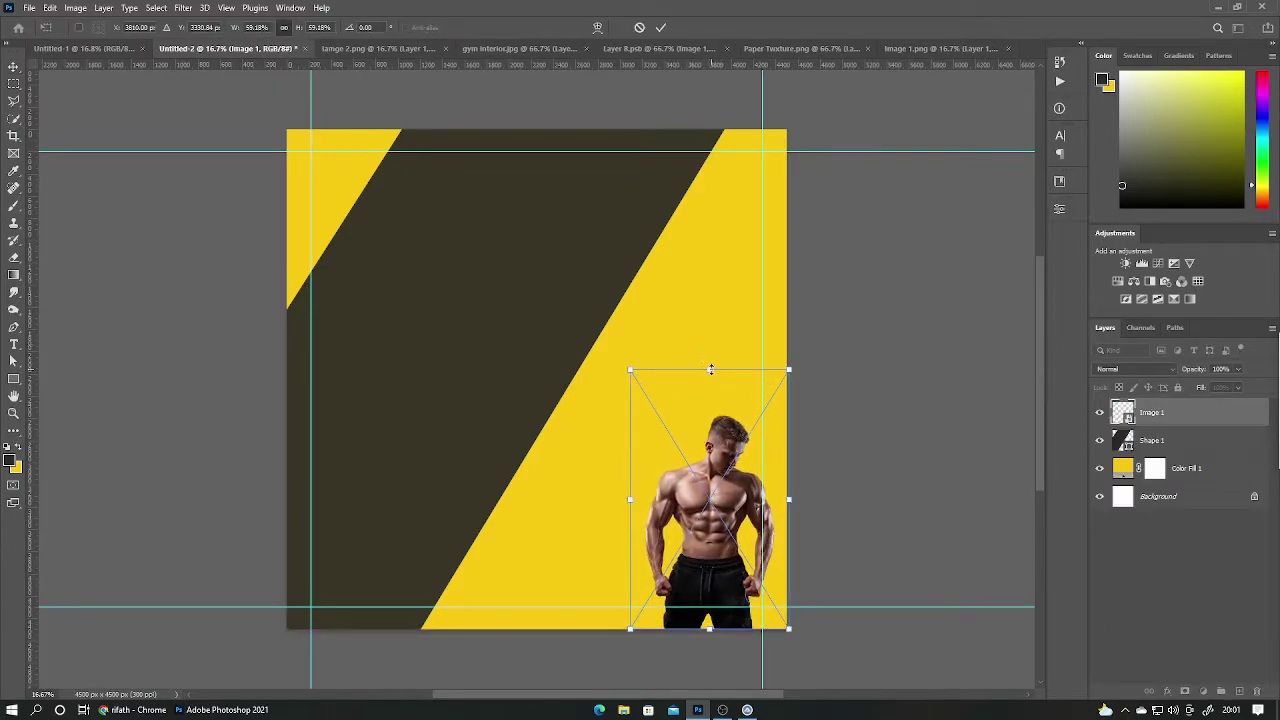
{"action": "left_click_drag", "start_coordinate": [709, 370], "coordinate": [709, 273]}
{"action": "left_click_drag", "start_coordinate": [693, 413], "coordinate": [664, 413]}
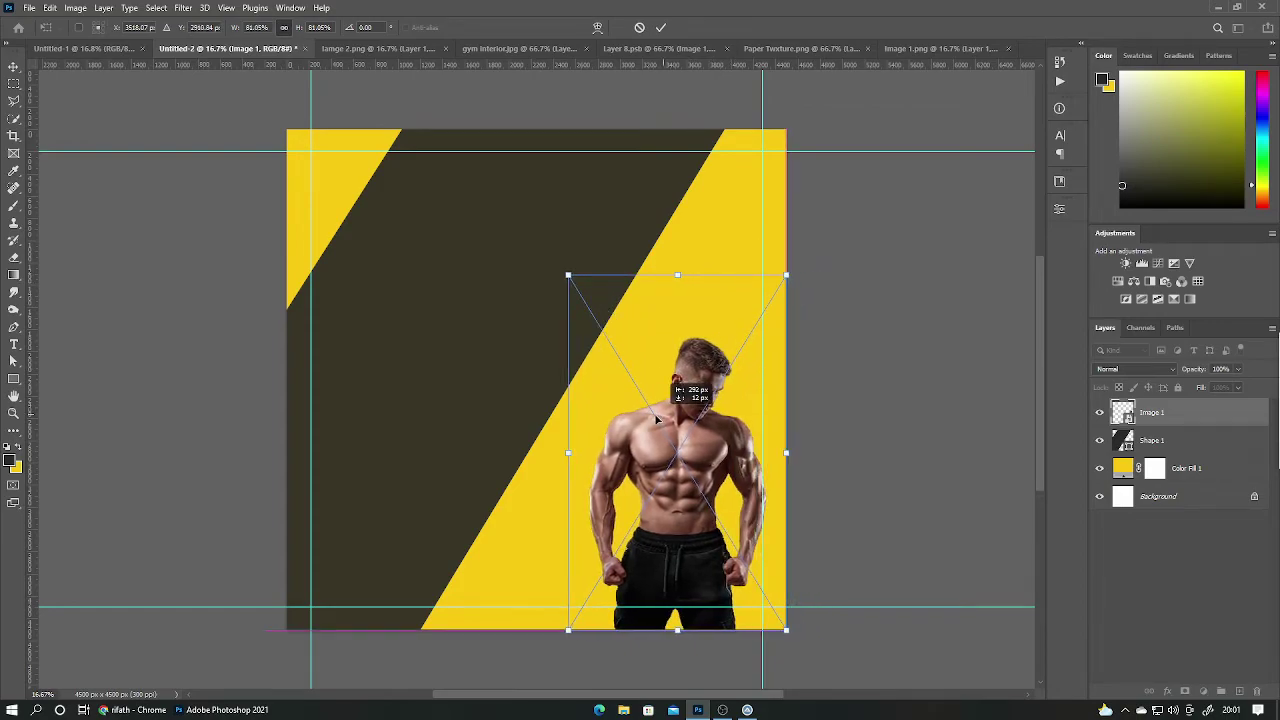
{"action": "left_click_drag", "start_coordinate": [672, 271], "coordinate": [704, 190]}
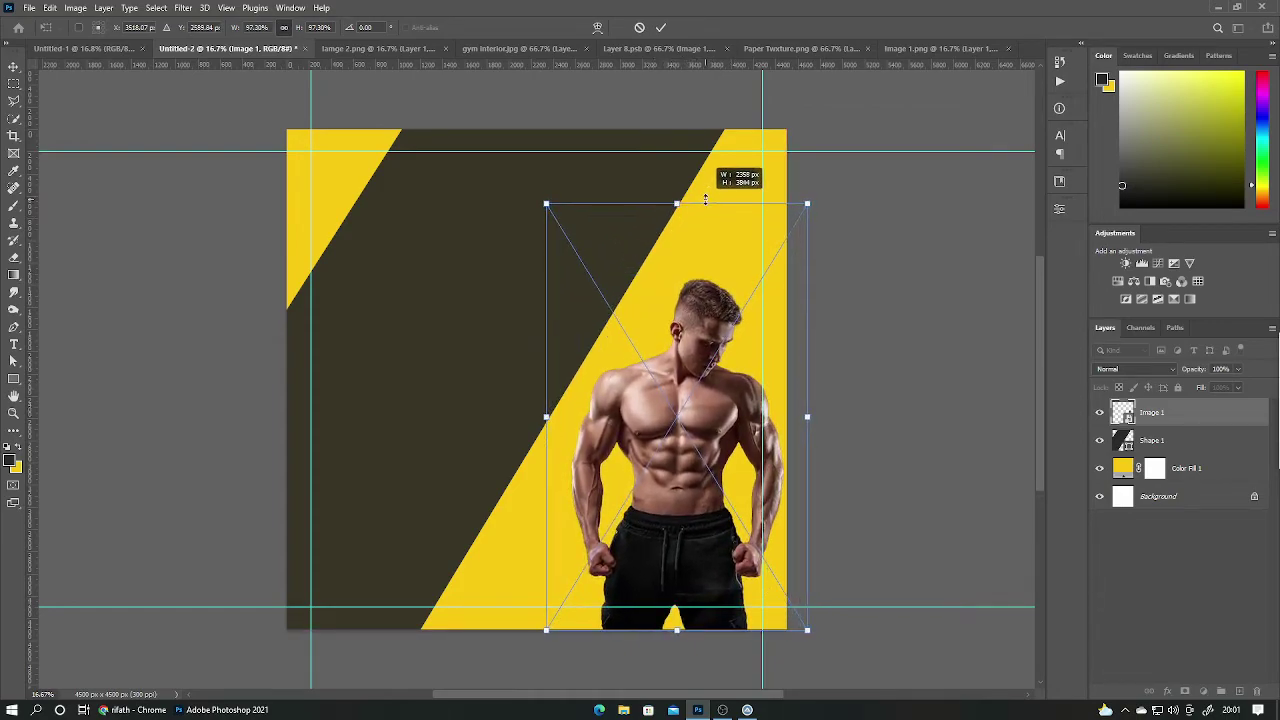
{"action": "left_click", "coordinate": [660, 27]}
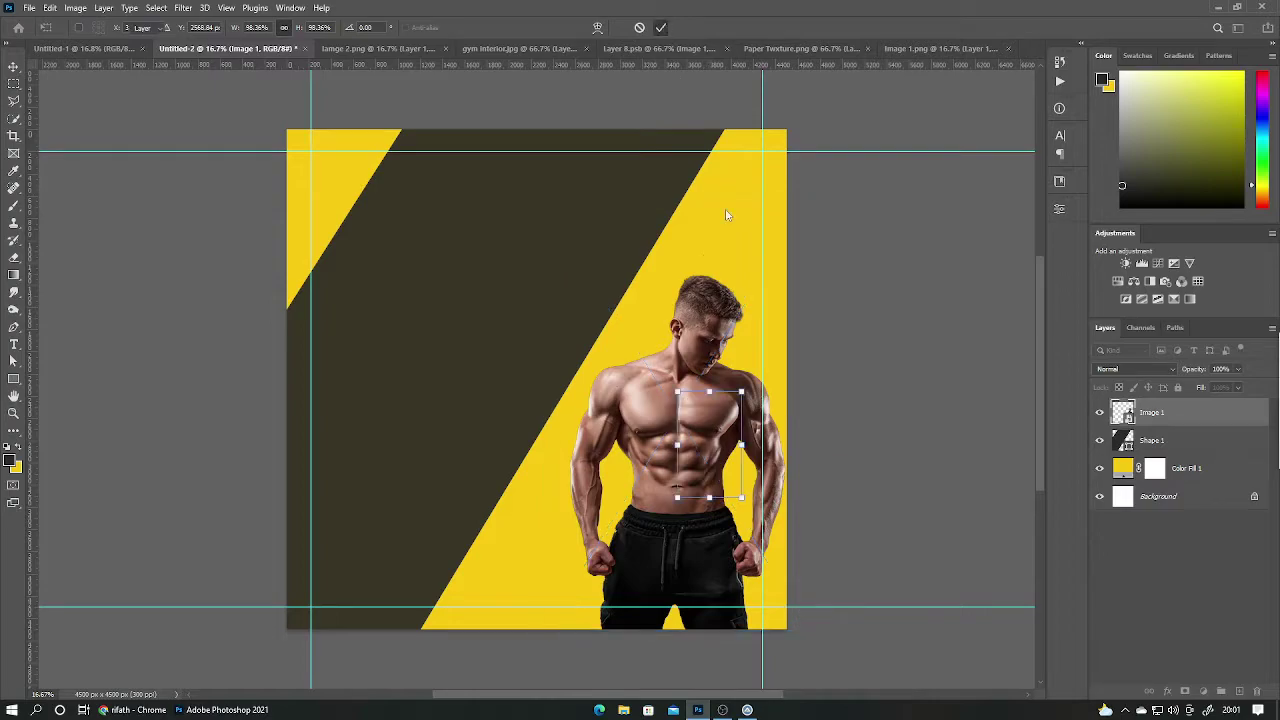
{"action": "left_click", "coordinate": [1136, 588]}
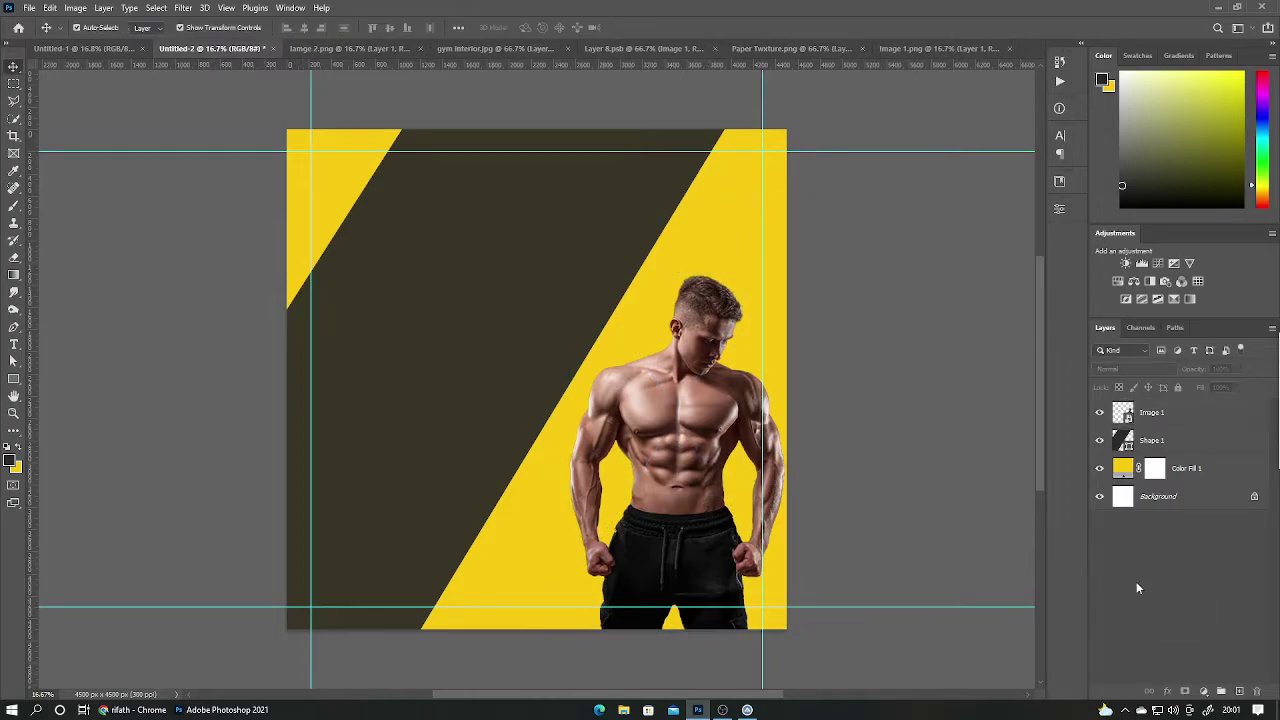
Look through the other open documents and return to the poster.
{"action": "left_click", "coordinate": [656, 51]}
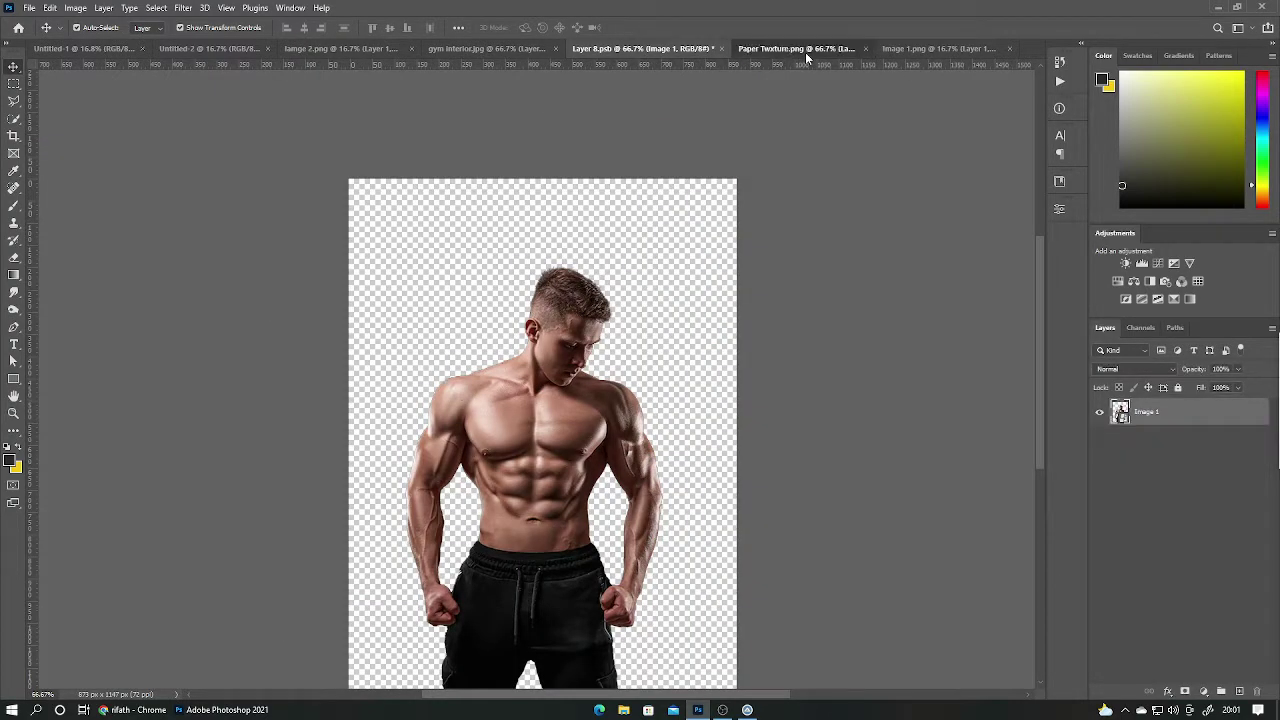
{"action": "left_click", "coordinate": [858, 52]}
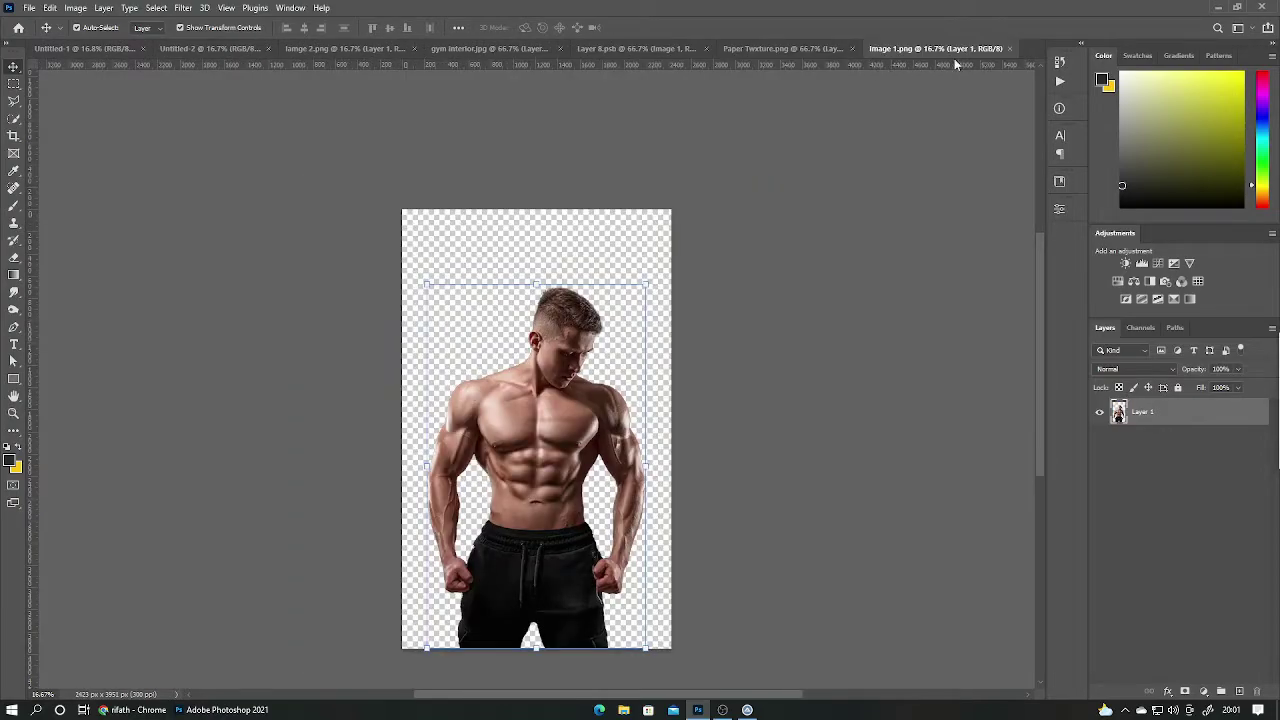
{"action": "left_click", "coordinate": [517, 49]}
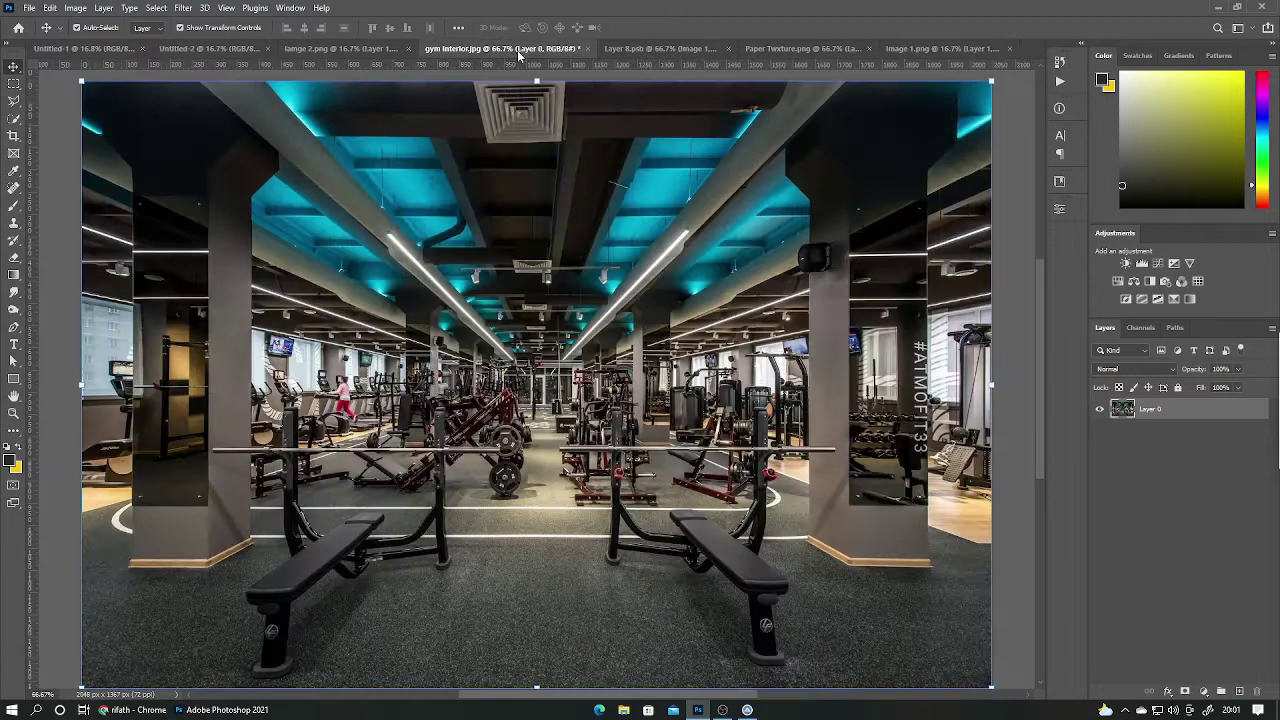
{"action": "left_click", "coordinate": [643, 46]}
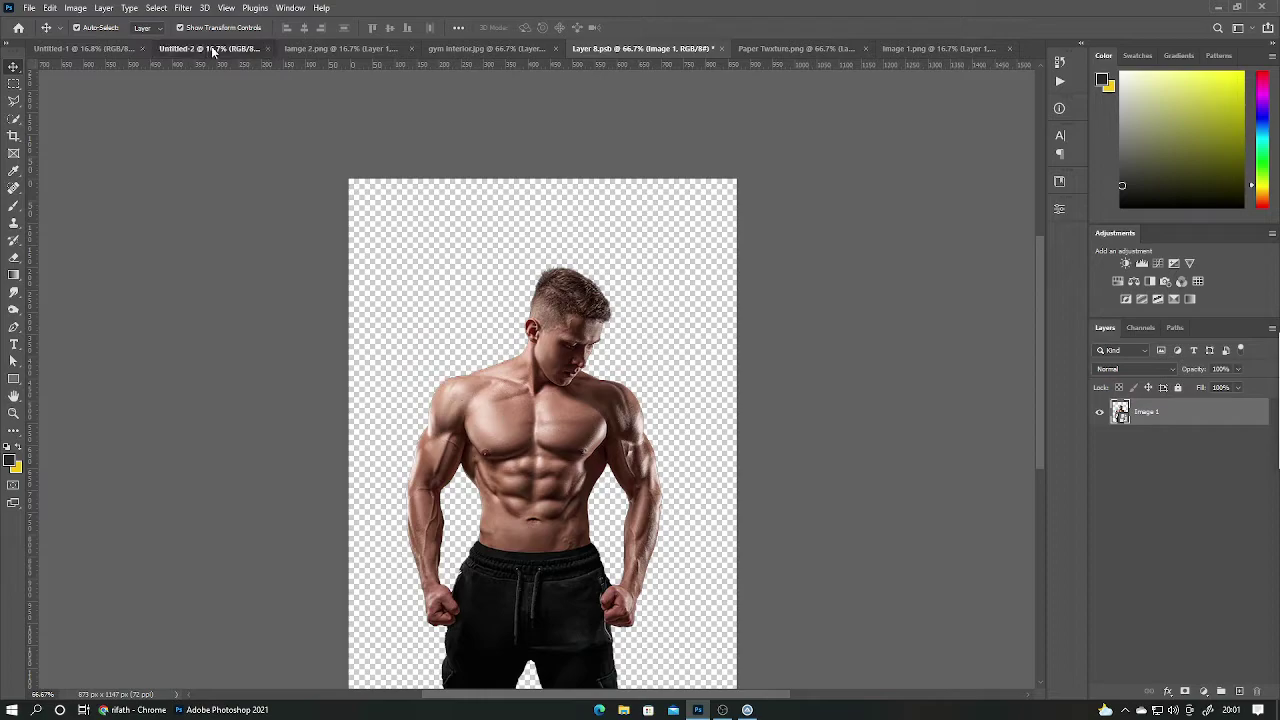
{"action": "left_click", "coordinate": [211, 46]}
{"action": "left_click", "coordinate": [29, 8]}
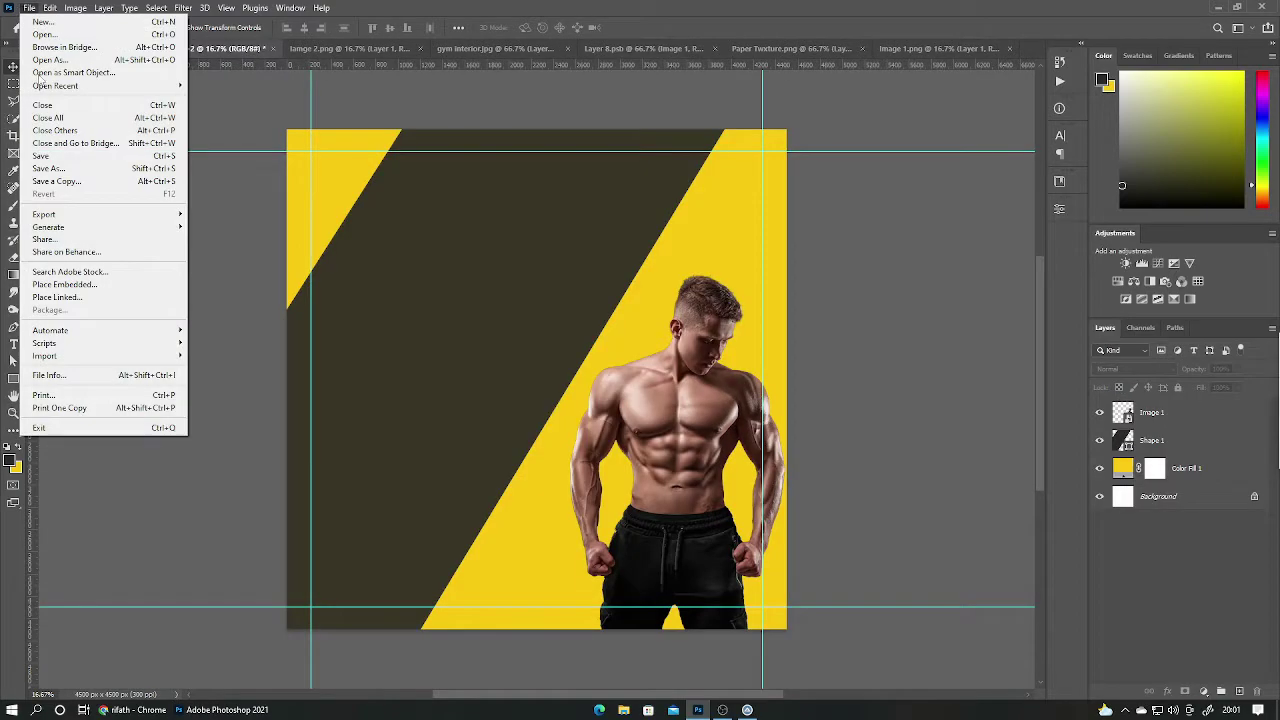
Place the woman-with-dumbbells photo, shrink it, and move its layer below the man.
{"action": "left_click", "coordinate": [75, 286]}
{"action": "left_click", "coordinate": [445, 115]}
{"action": "double_click", "coordinate": [462, 140]}
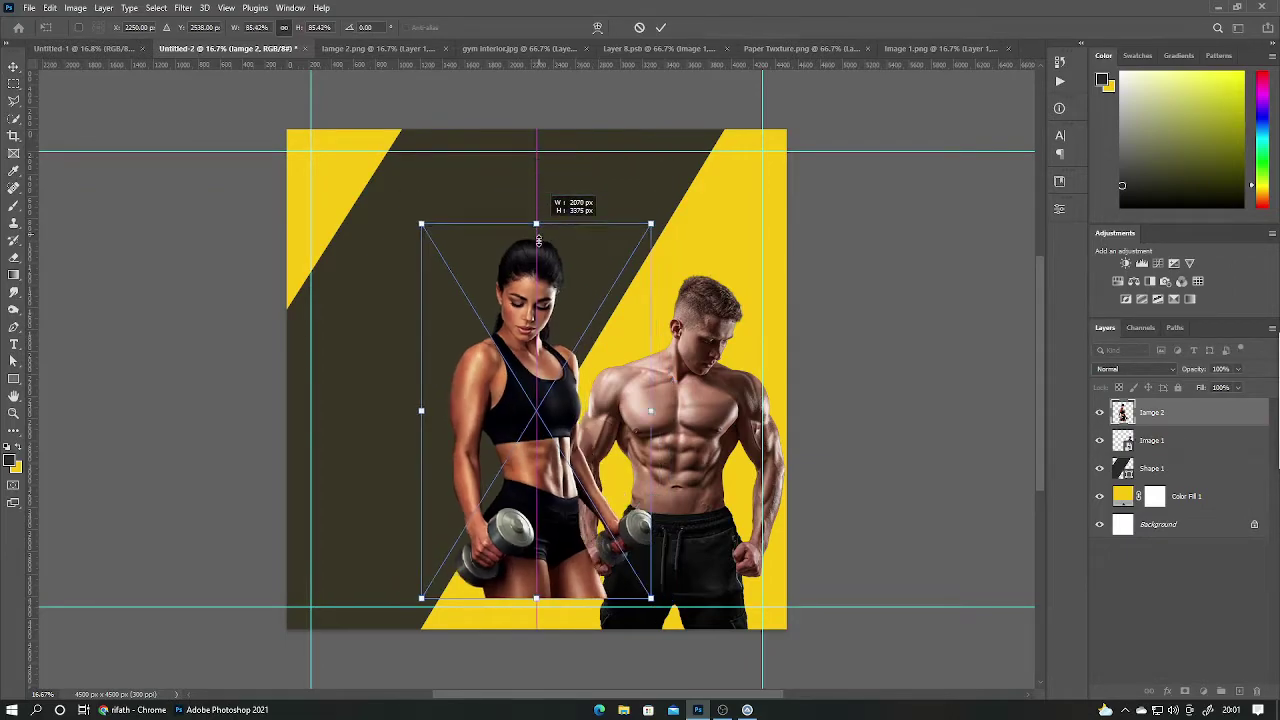
{"action": "left_click_drag", "start_coordinate": [537, 160], "coordinate": [535, 366]}
{"action": "left_click_drag", "start_coordinate": [605, 410], "coordinate": [784, 185]}
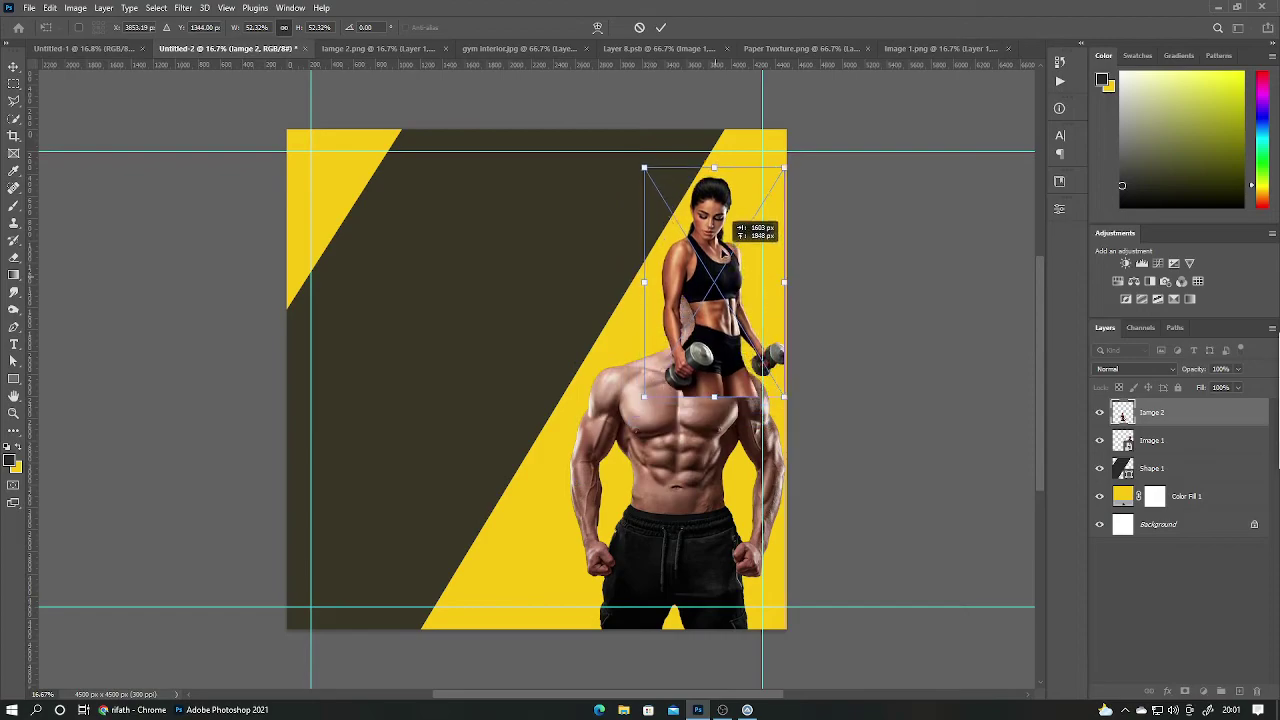
{"action": "left_click", "coordinate": [660, 27]}
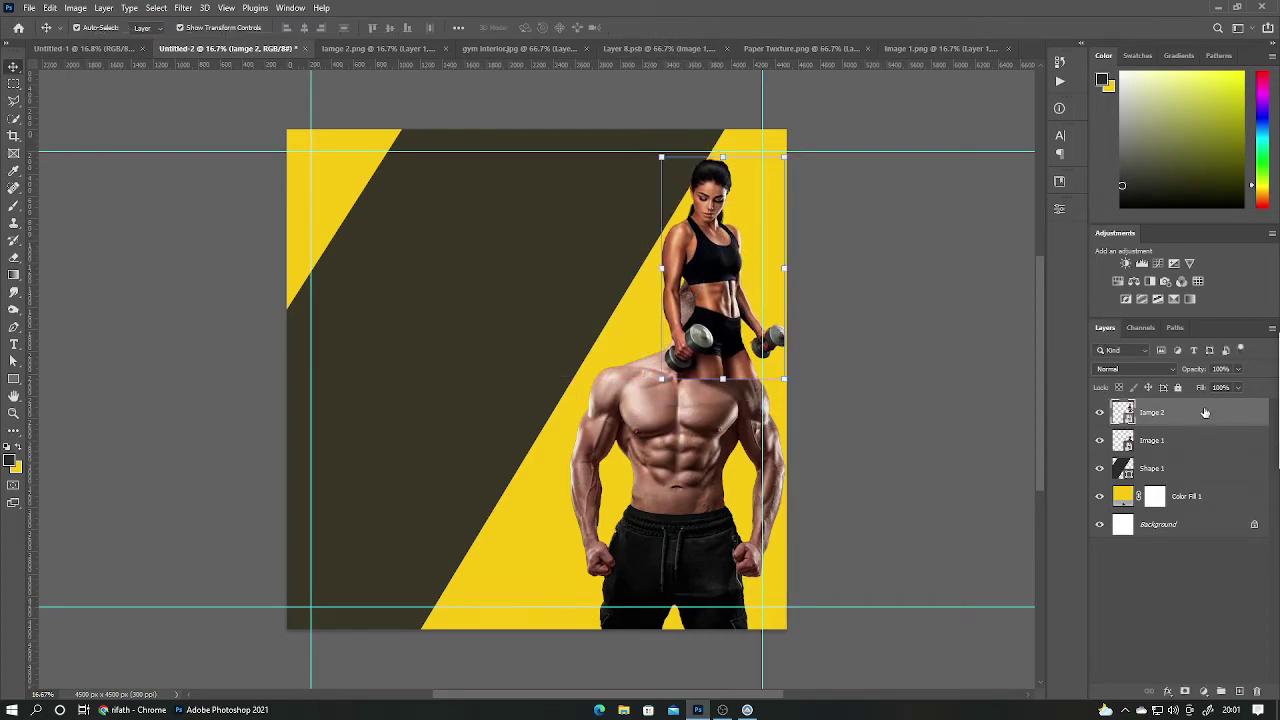
{"action": "left_click_drag", "start_coordinate": [1199, 440], "coordinate": [1199, 456]}
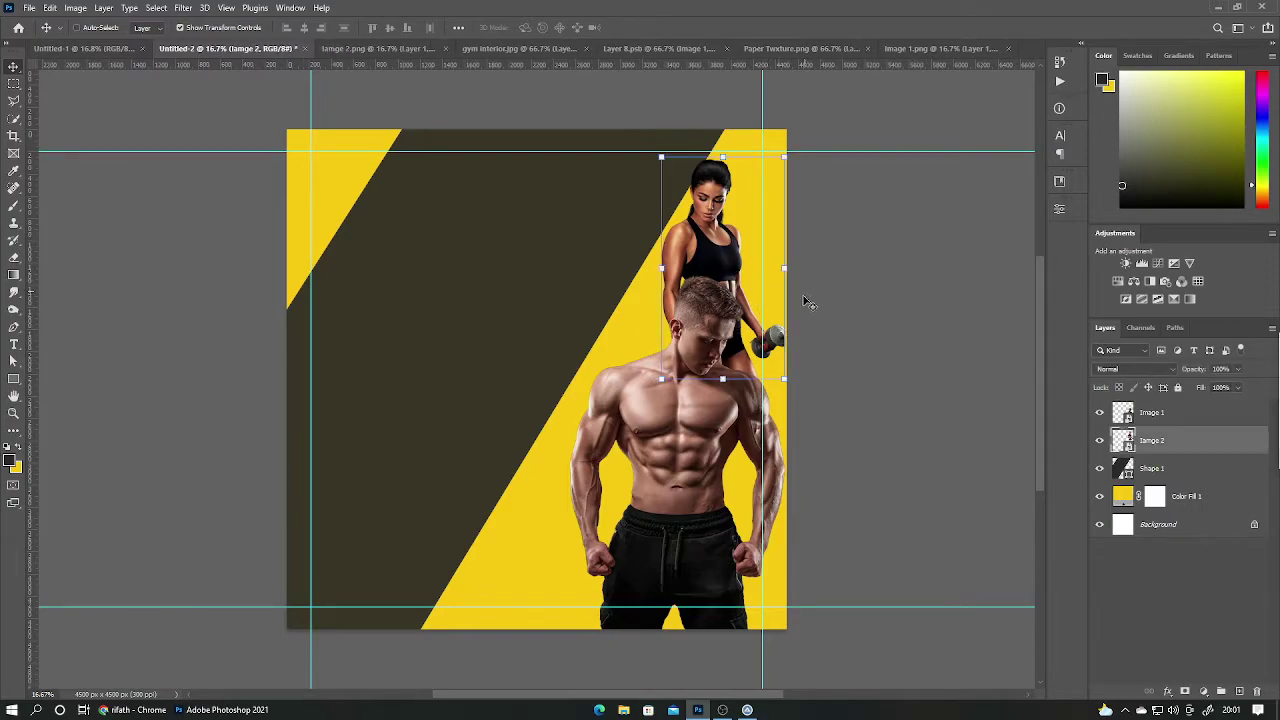
Try tilting, moving and flipping the woman photo, then cancel the transform.
{"action": "key", "text": "ctrl+t"}
{"action": "left_click_drag", "start_coordinate": [828, 337], "coordinate": [786, 315]}
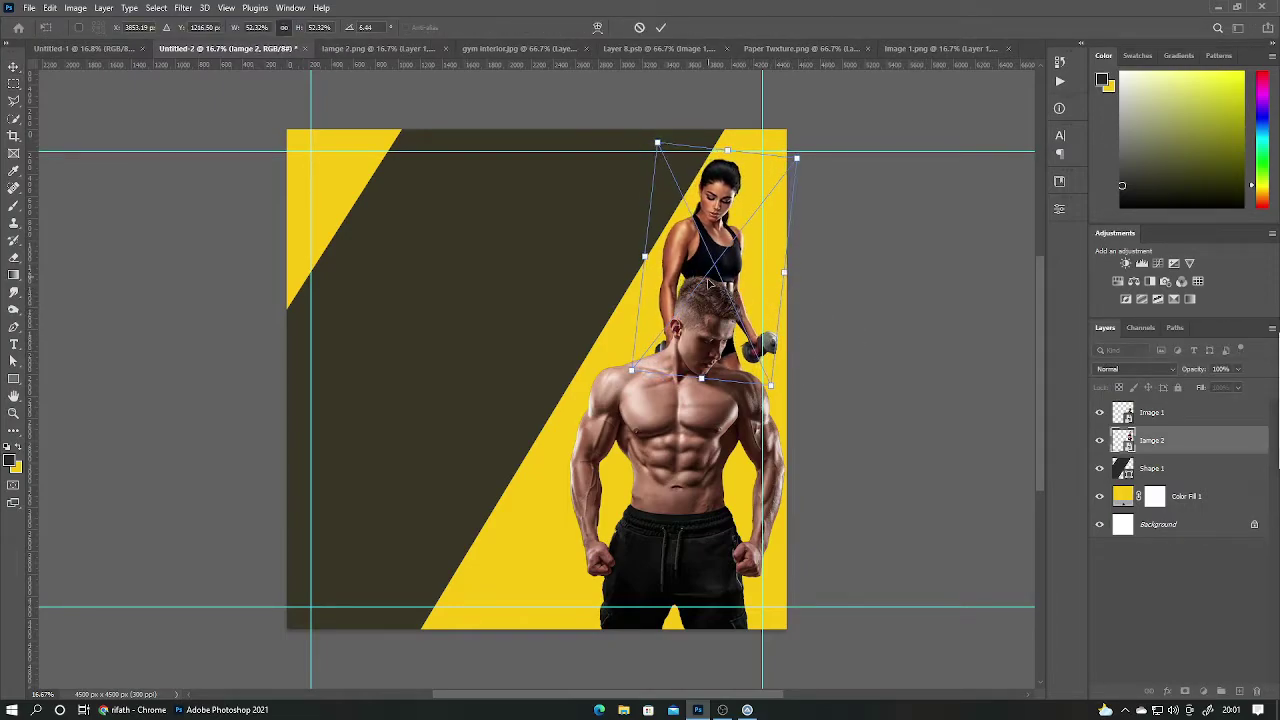
{"action": "mouse_move", "coordinate": [707, 283]}
{"action": "left_mouse_down"}
{"action": "mouse_move", "coordinate": [587, 583]}
{"action": "mouse_move", "coordinate": [575, 548]}
{"action": "mouse_move", "coordinate": [614, 557]}
{"action": "left_mouse_up"}
{"action": "right_click", "coordinate": [594, 584]}
{"action": "left_click", "coordinate": [610, 547]}
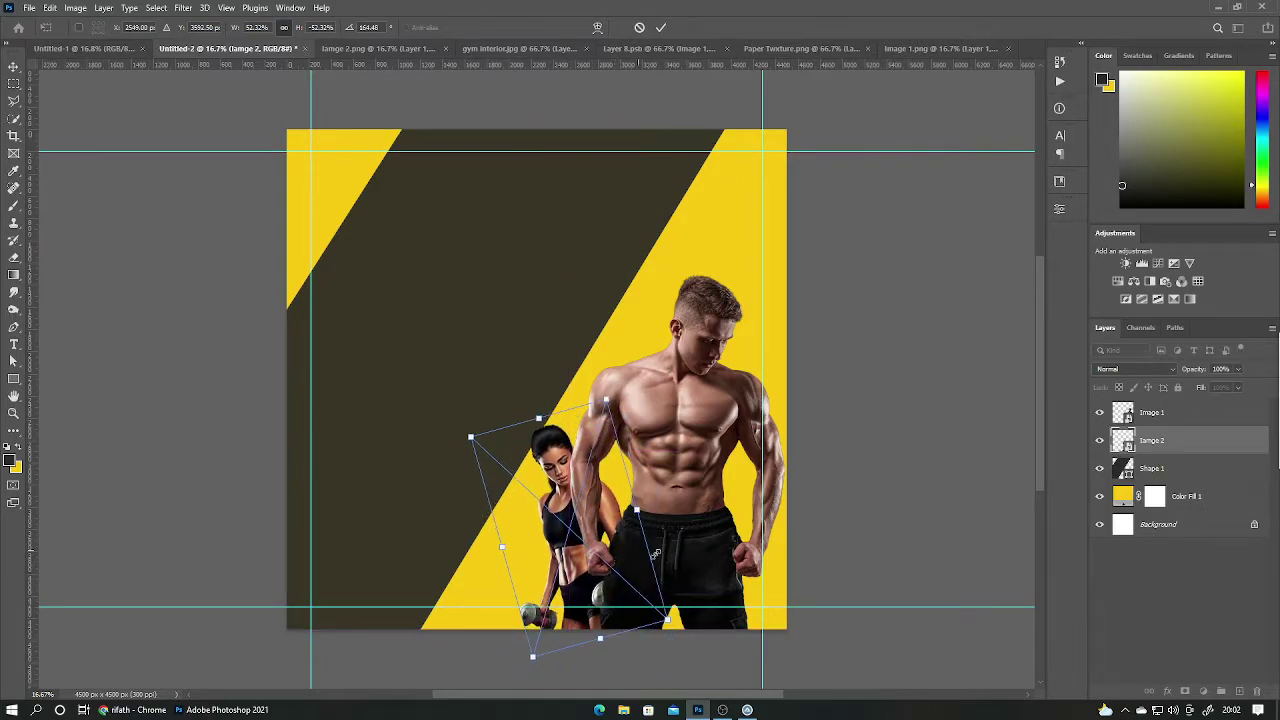
{"action": "left_click_drag", "start_coordinate": [706, 557], "coordinate": [703, 568]}
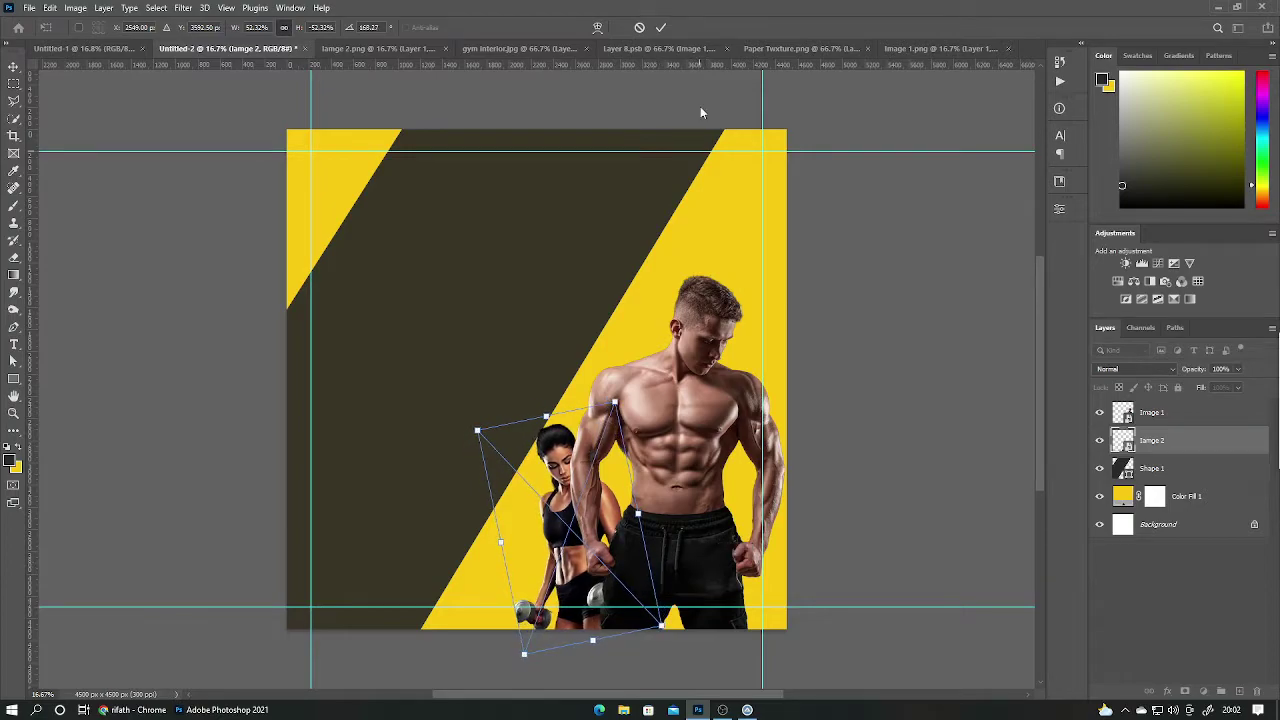
{"action": "key", "text": "Escape"}
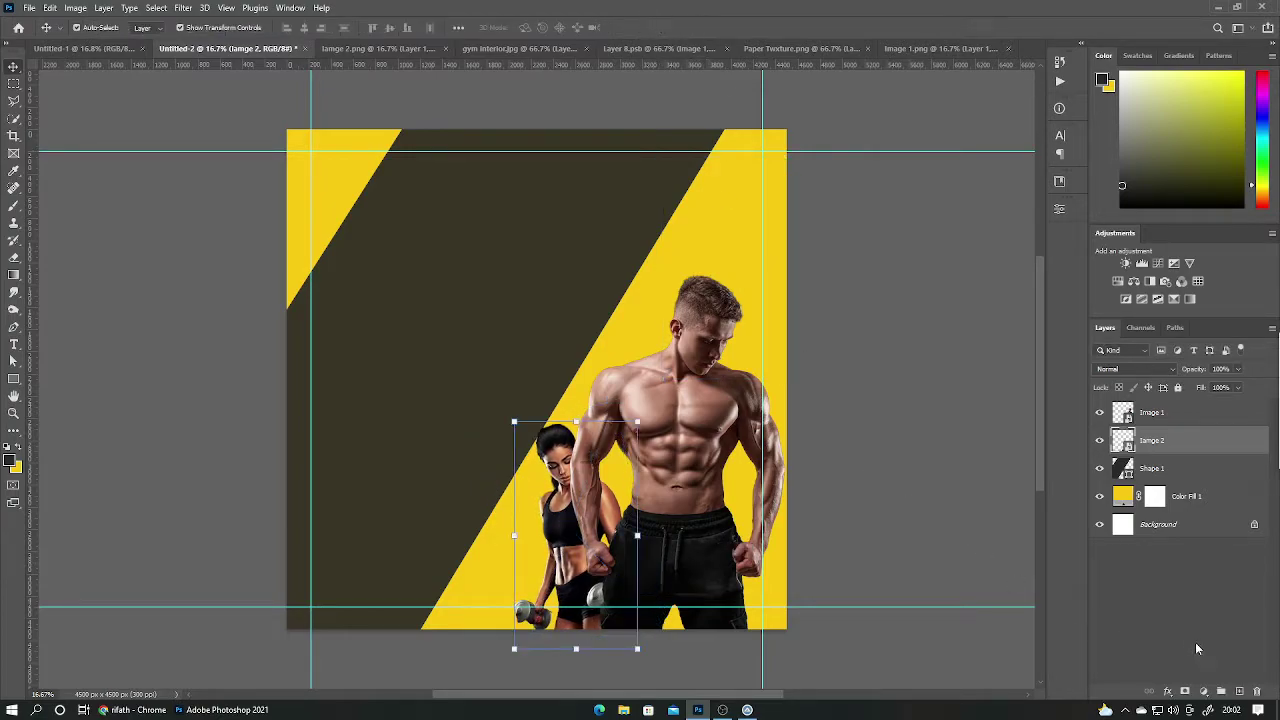
Nudge the woman photo slightly right and down behind the man.
{"action": "left_click", "coordinate": [1197, 648]}
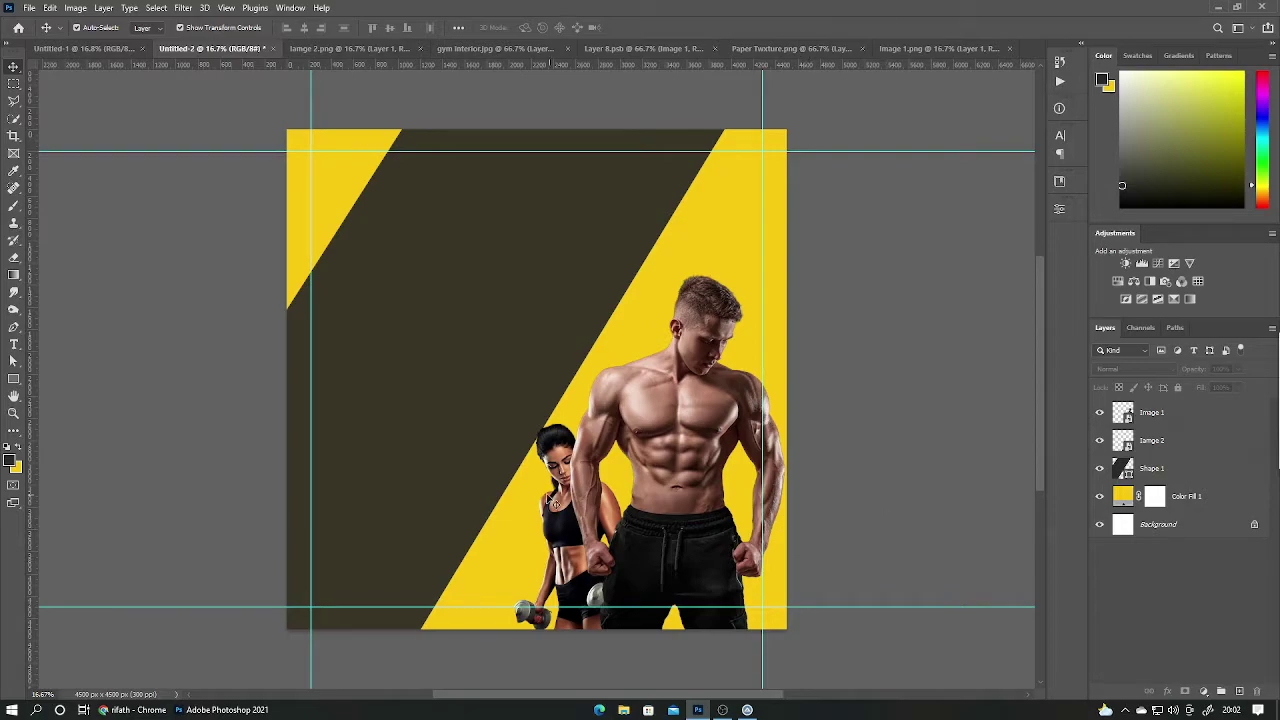
{"action": "left_click", "coordinate": [563, 525]}
{"action": "key", "text": "shift+Right"}
{"action": "key", "text": "shift+Right"}
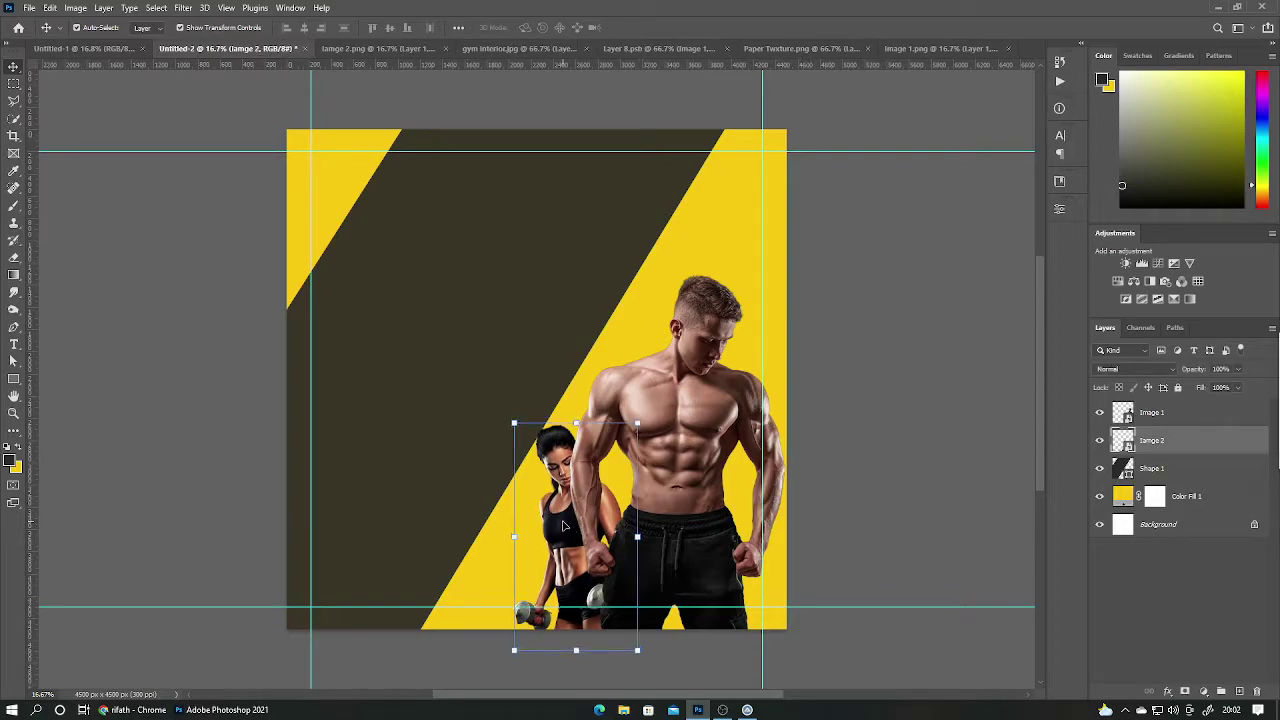
{"action": "key", "text": "shift+Down"}
{"action": "key", "text": "shift+Down"}
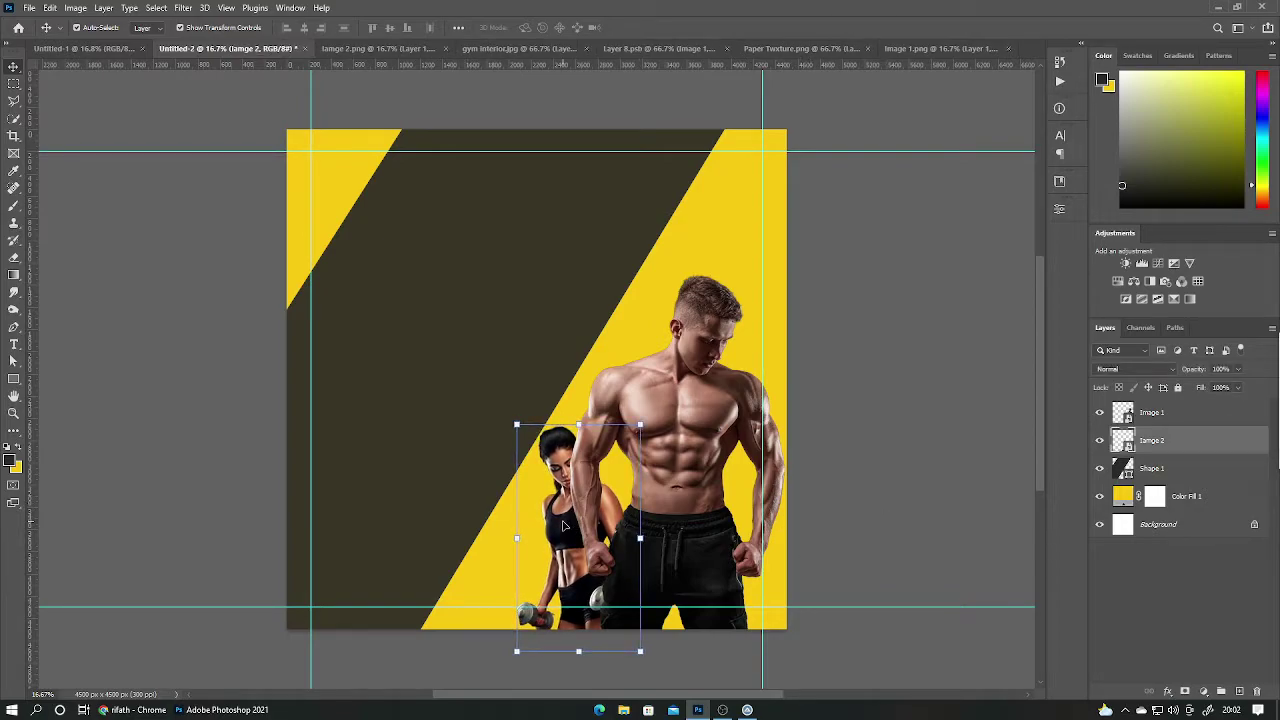
{"action": "left_click", "coordinate": [1176, 645]}
{"action": "left_click", "coordinate": [1150, 440]}
Apply a Gaussian Blur of about 8.2 pixels to the woman layer Image 2.
{"action": "left_click", "coordinate": [184, 9]}
{"action": "mouse_move", "coordinate": [191, 178]}
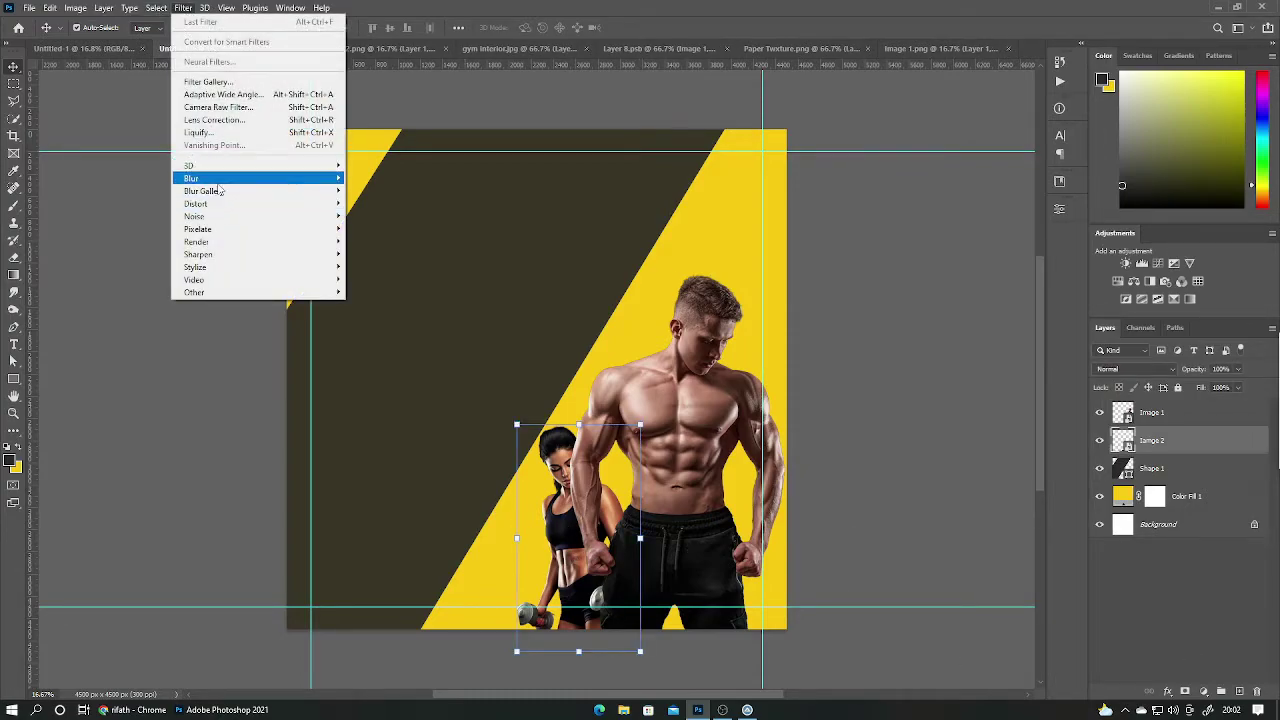
{"action": "left_click", "coordinate": [370, 230]}
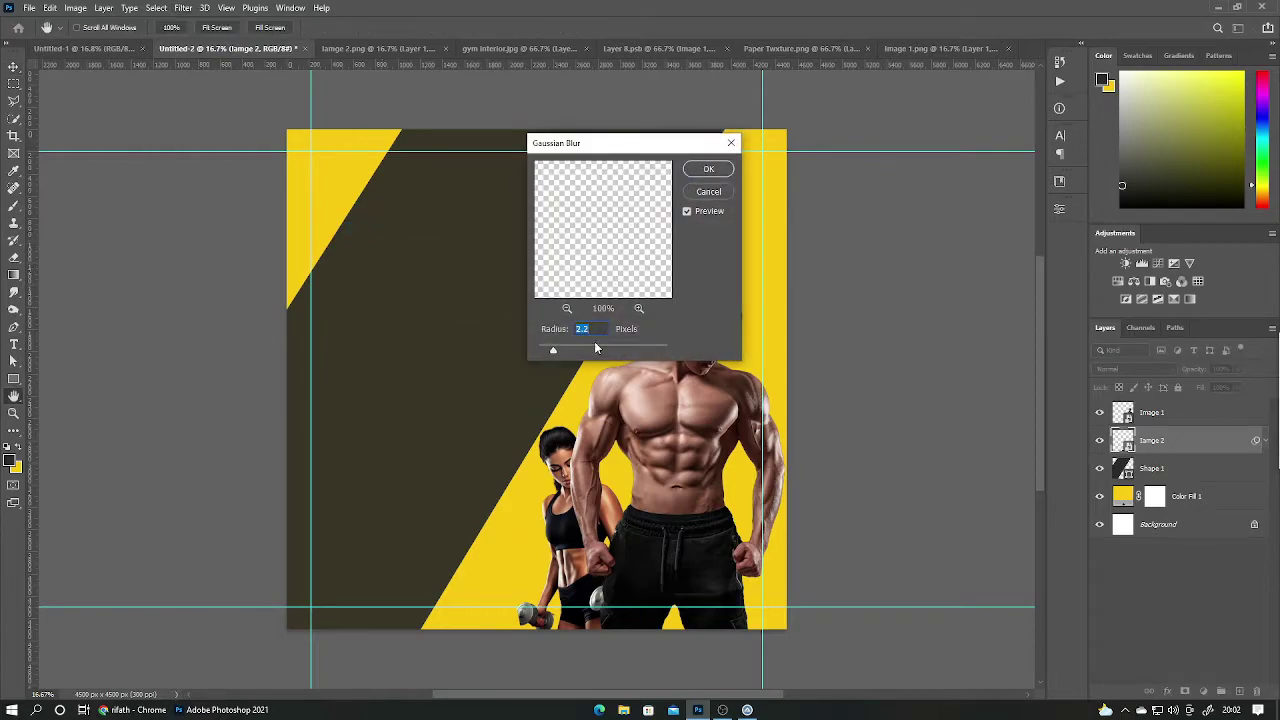
{"action": "left_click_drag", "start_coordinate": [575, 350], "coordinate": [583, 352]}
{"action": "left_click_drag", "start_coordinate": [583, 352], "coordinate": [585, 352]}
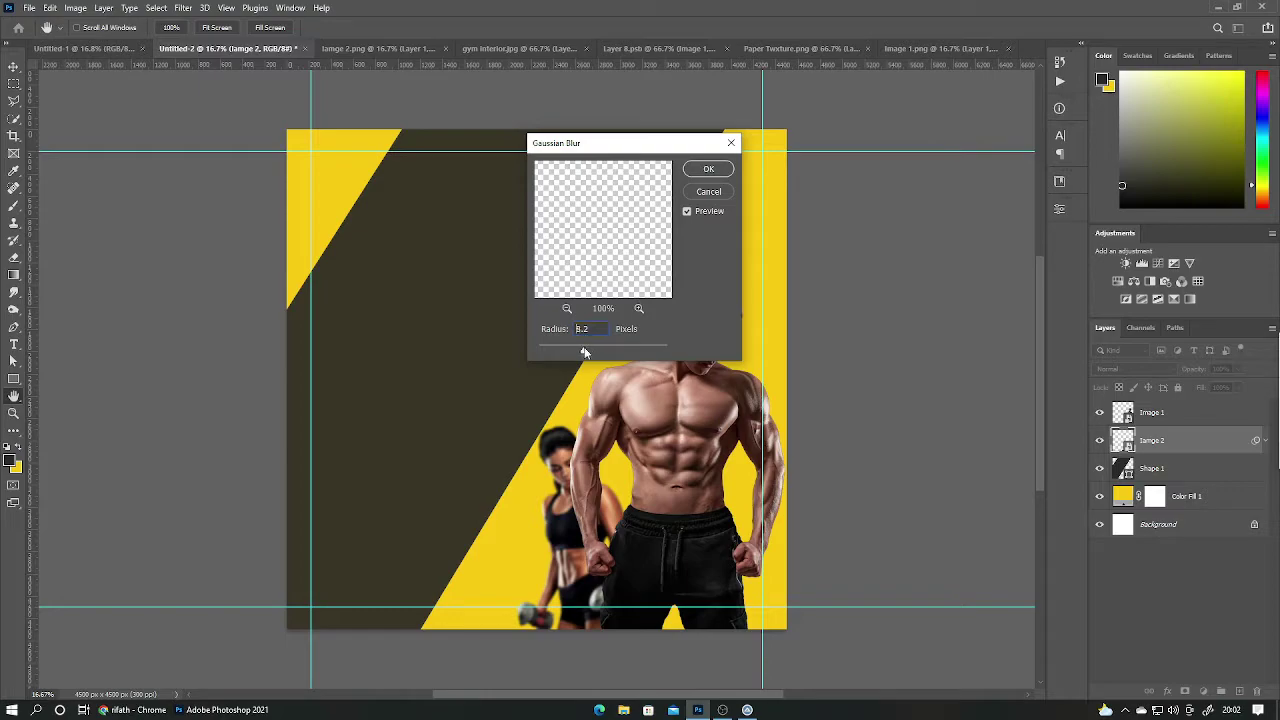
{"action": "left_click", "coordinate": [710, 168]}
Give the man layer Image 1 an olive Multiply drop shadow.
{"action": "left_click", "coordinate": [733, 508]}
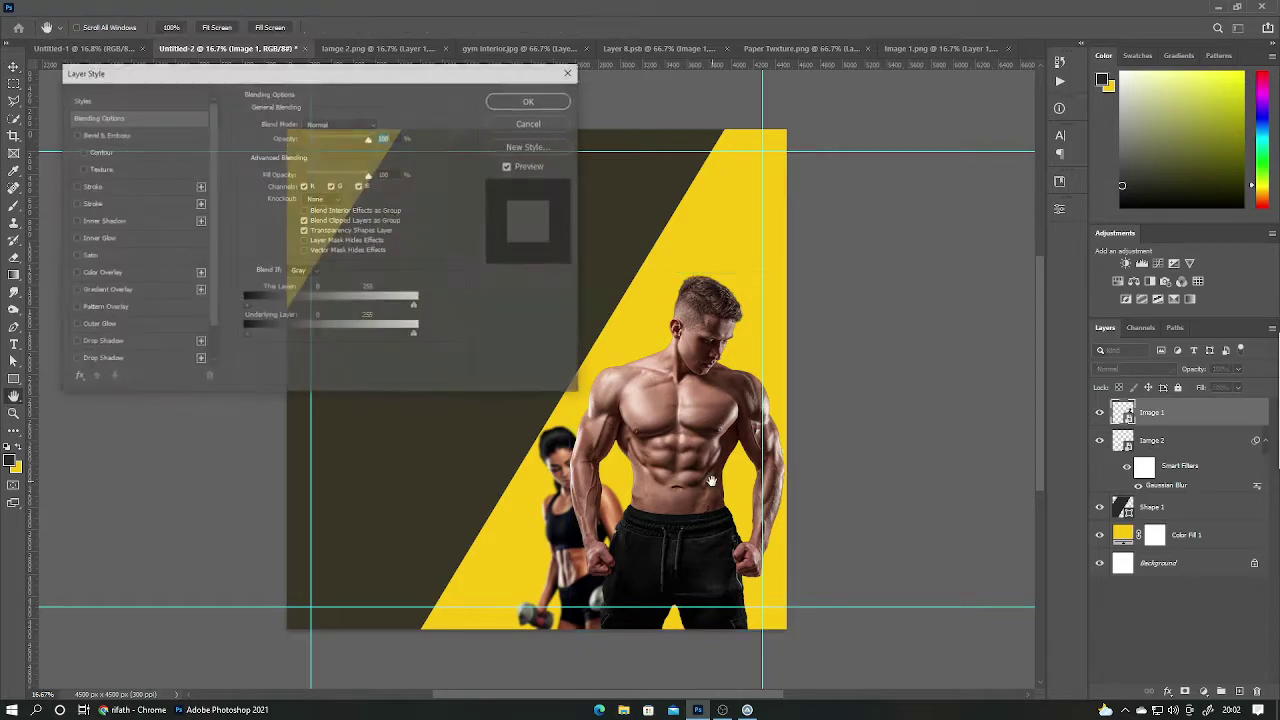
{"action": "left_click", "coordinate": [105, 360]}
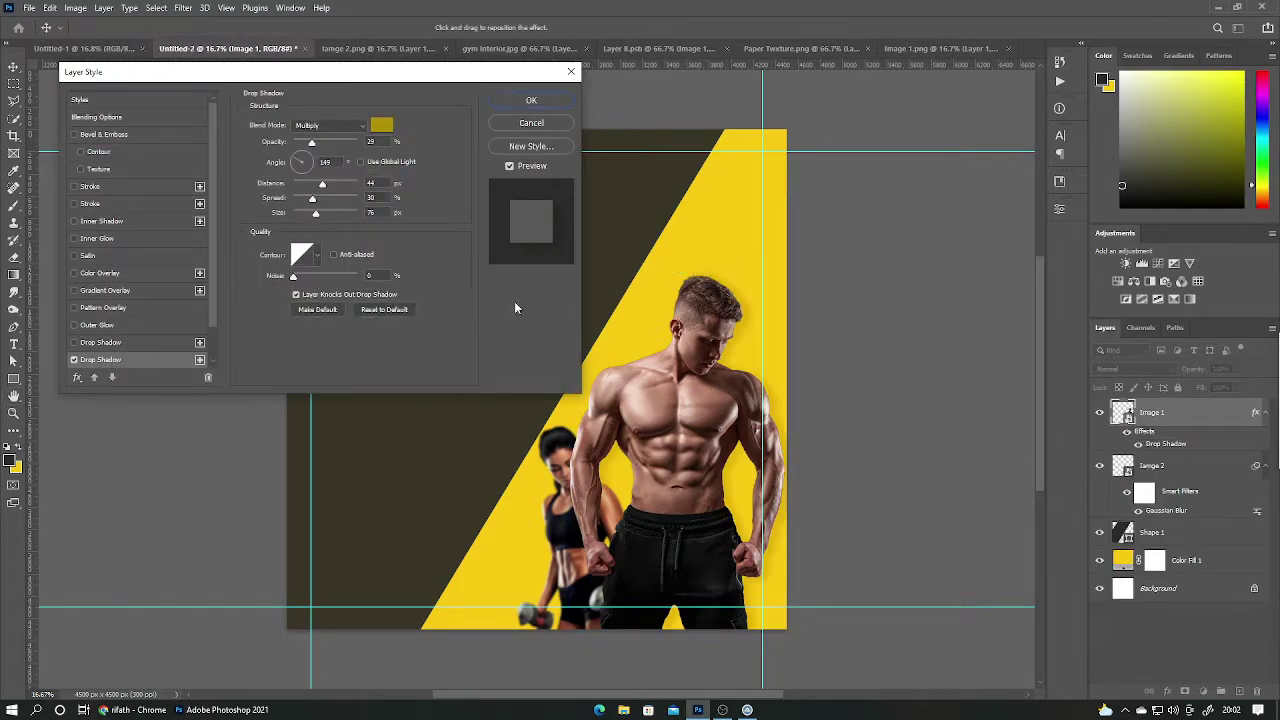
{"action": "left_click", "coordinate": [383, 127]}
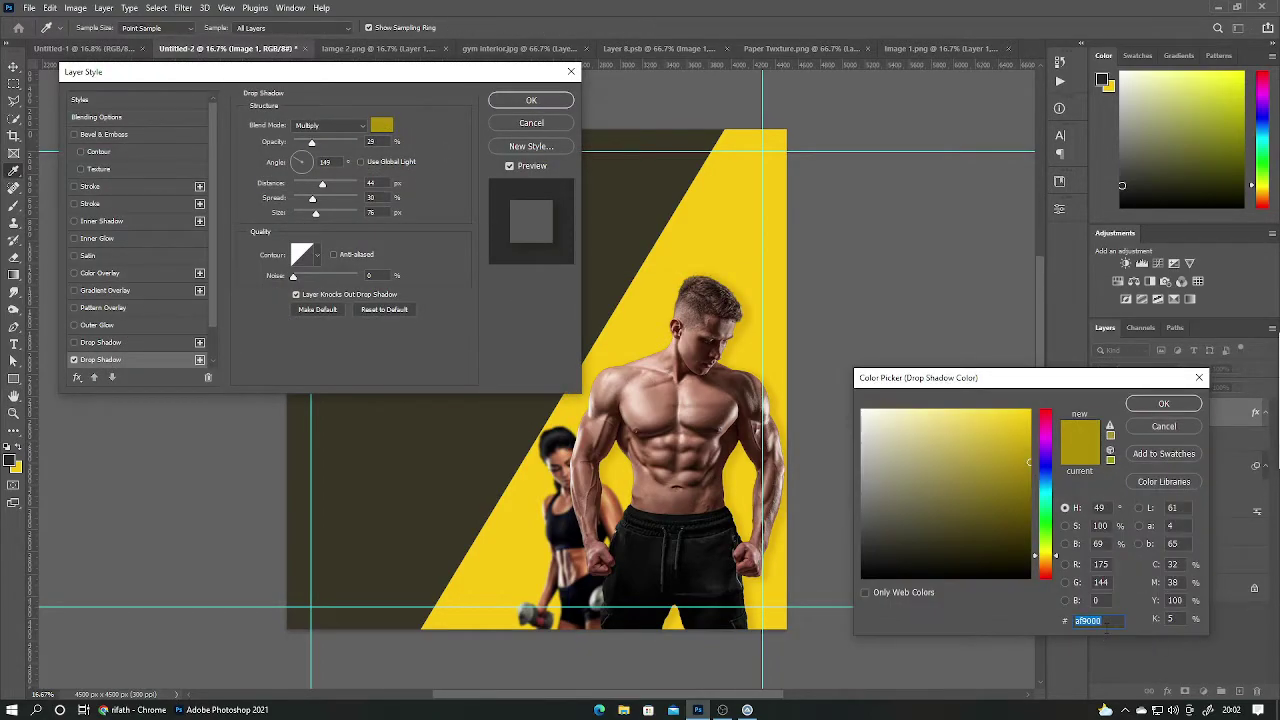
{"action": "left_click", "coordinate": [1163, 403]}
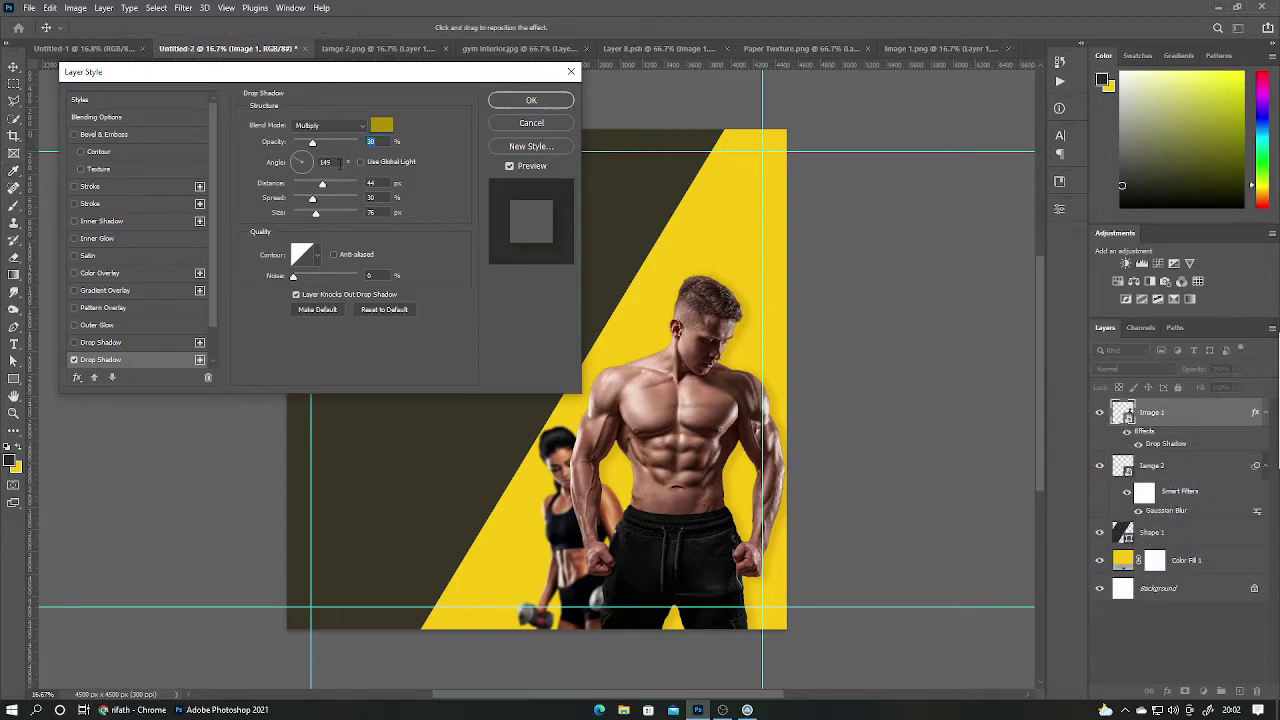
{"action": "key", "text": "Tab"}
{"action": "left_click", "coordinate": [300, 125]}
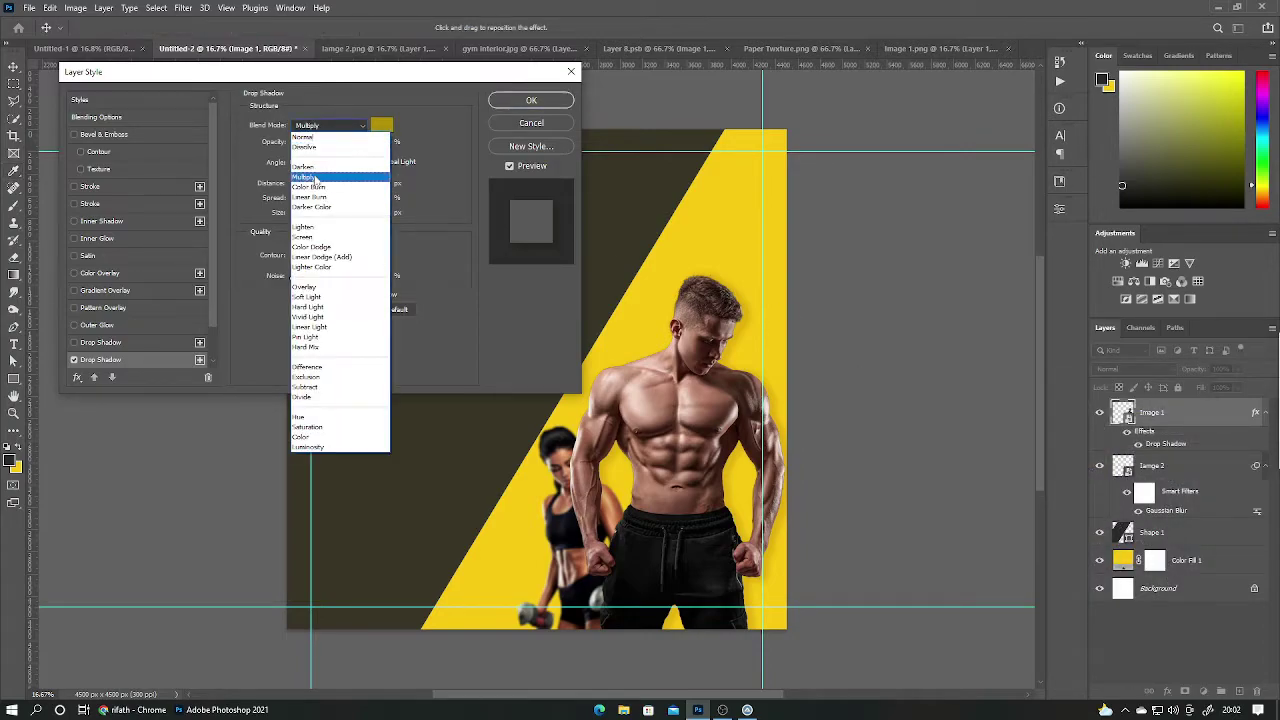
{"action": "left_click", "coordinate": [531, 102]}
Place the gym icon file and give it a white Color Overlay.
{"action": "left_click", "coordinate": [30, 8]}
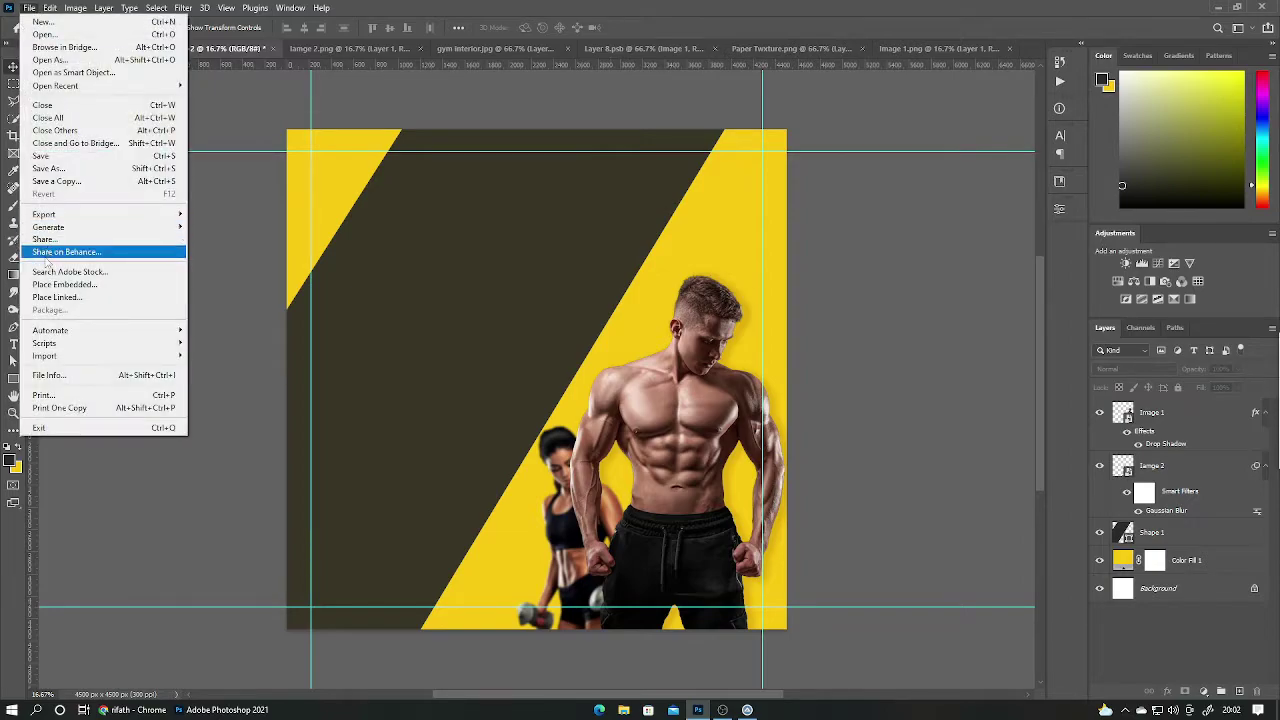
{"action": "left_click", "coordinate": [70, 281]}
{"action": "double_click", "coordinate": [370, 110]}
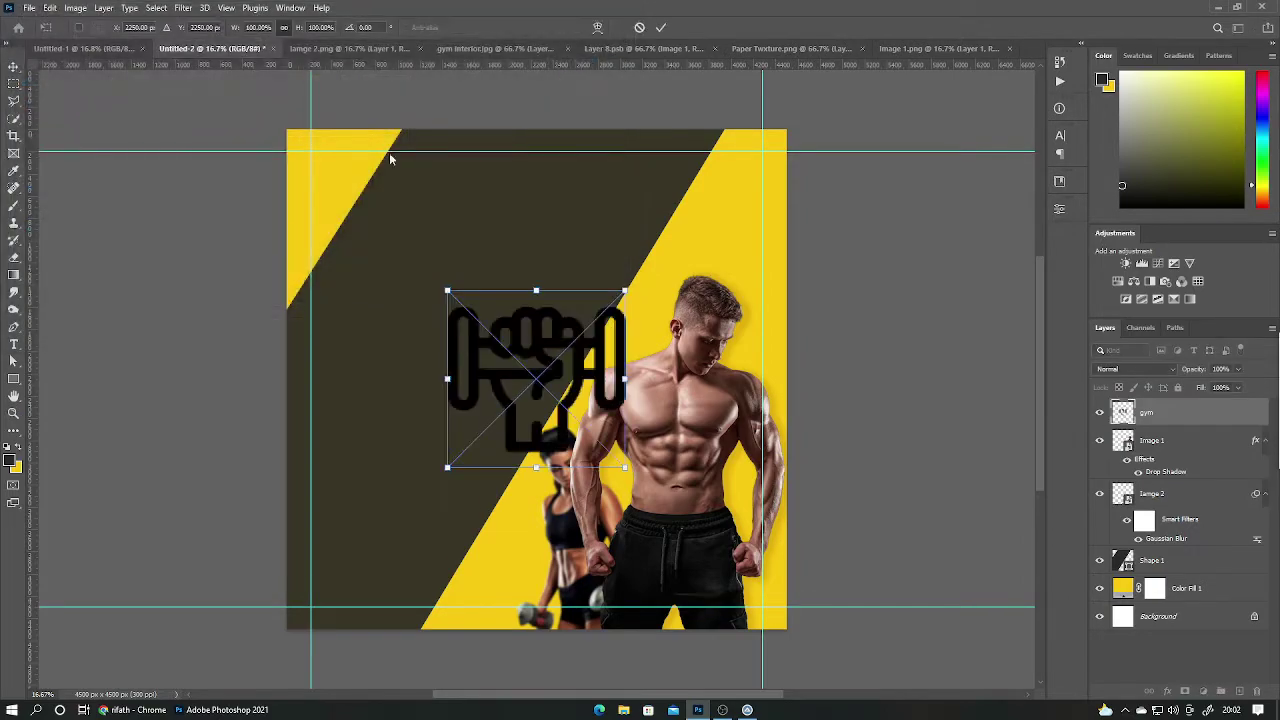
{"action": "left_click", "coordinate": [660, 27]}
{"action": "double_click", "coordinate": [1200, 412]}
{"action": "left_click", "coordinate": [114, 297]}
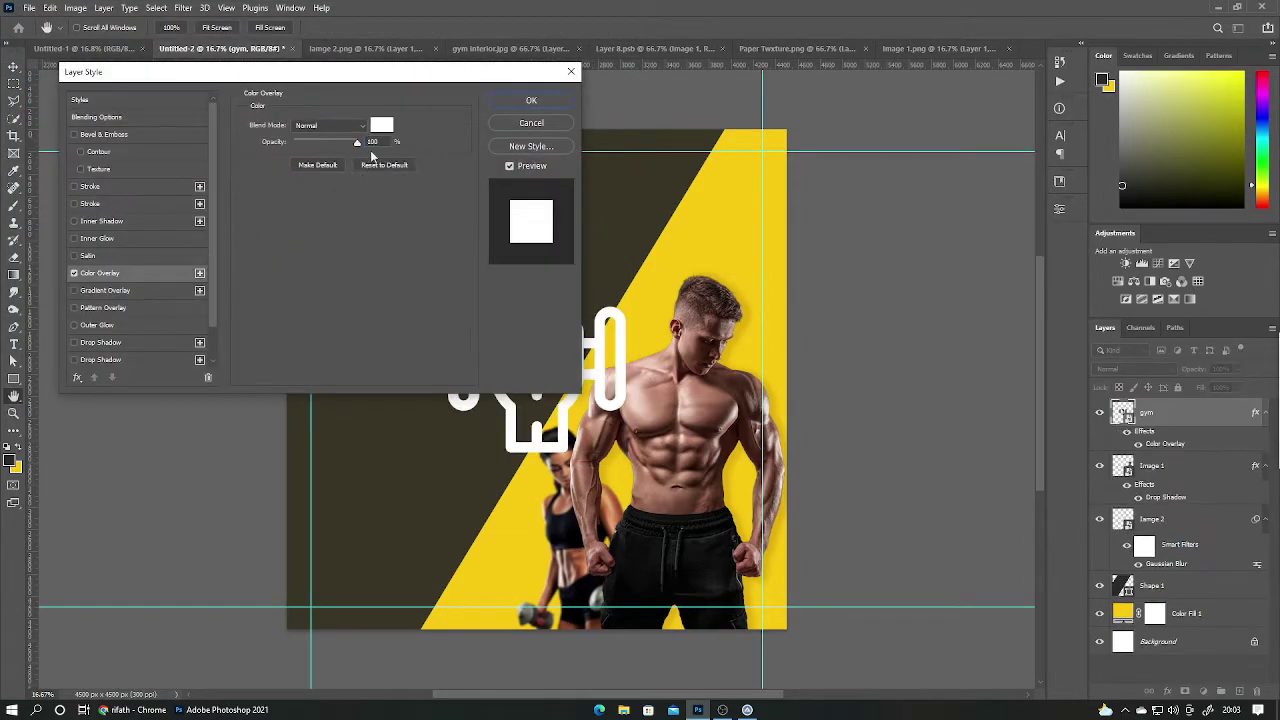
{"action": "left_click", "coordinate": [528, 100]}
Shrink the gym icon and move it into the top-left yellow corner.
{"action": "key", "text": "ctrl+t"}
{"action": "mouse_move", "coordinate": [625, 307]}
{"action": "left_mouse_down"}
{"action": "mouse_move", "coordinate": [543, 331]}
{"action": "mouse_move", "coordinate": [470, 330]}
{"action": "left_mouse_up"}
{"action": "scroll", "coordinate": [457, 378], "scroll_direction": "up", "scroll_amount": 3, "text": "alt"}
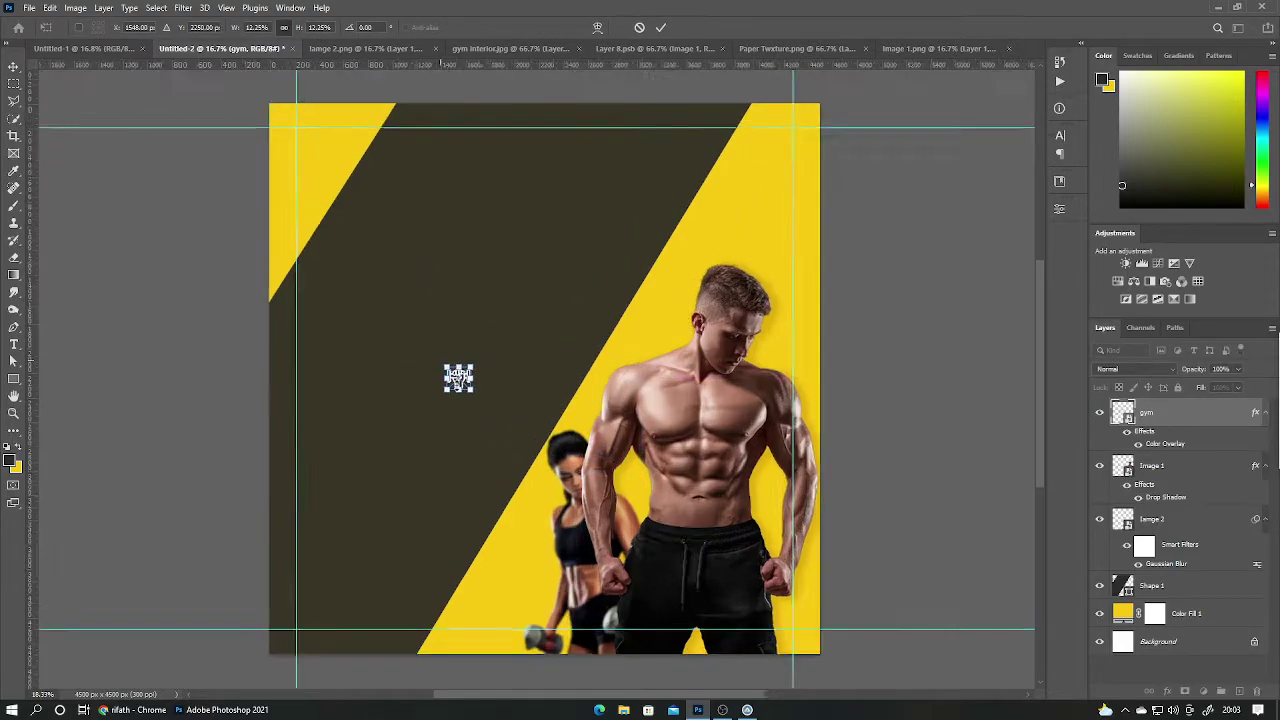
{"action": "mouse_move", "coordinate": [460, 375]}
{"action": "left_mouse_down"}
{"action": "mouse_move", "coordinate": [520, 298]}
{"action": "mouse_move", "coordinate": [500, 282]}
{"action": "left_mouse_up"}
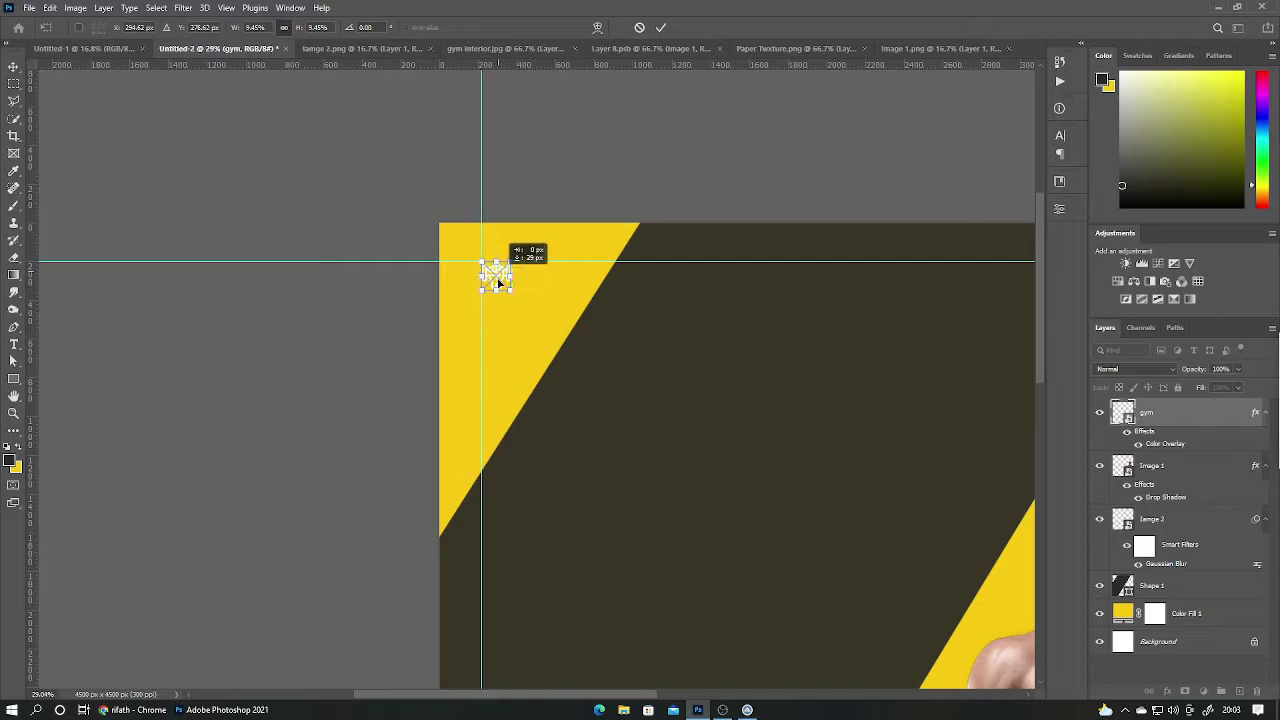
{"action": "key", "text": "Return"}
Start a text layer beside the gym icon with the Type tool.
{"action": "left_click", "coordinate": [563, 377]}
{"action": "scroll", "coordinate": [563, 377], "scroll_direction": "up", "scroll_amount": 3, "text": "alt"}
{"action": "scroll", "coordinate": [103, 337], "scroll_direction": "up", "scroll_amount": 2}
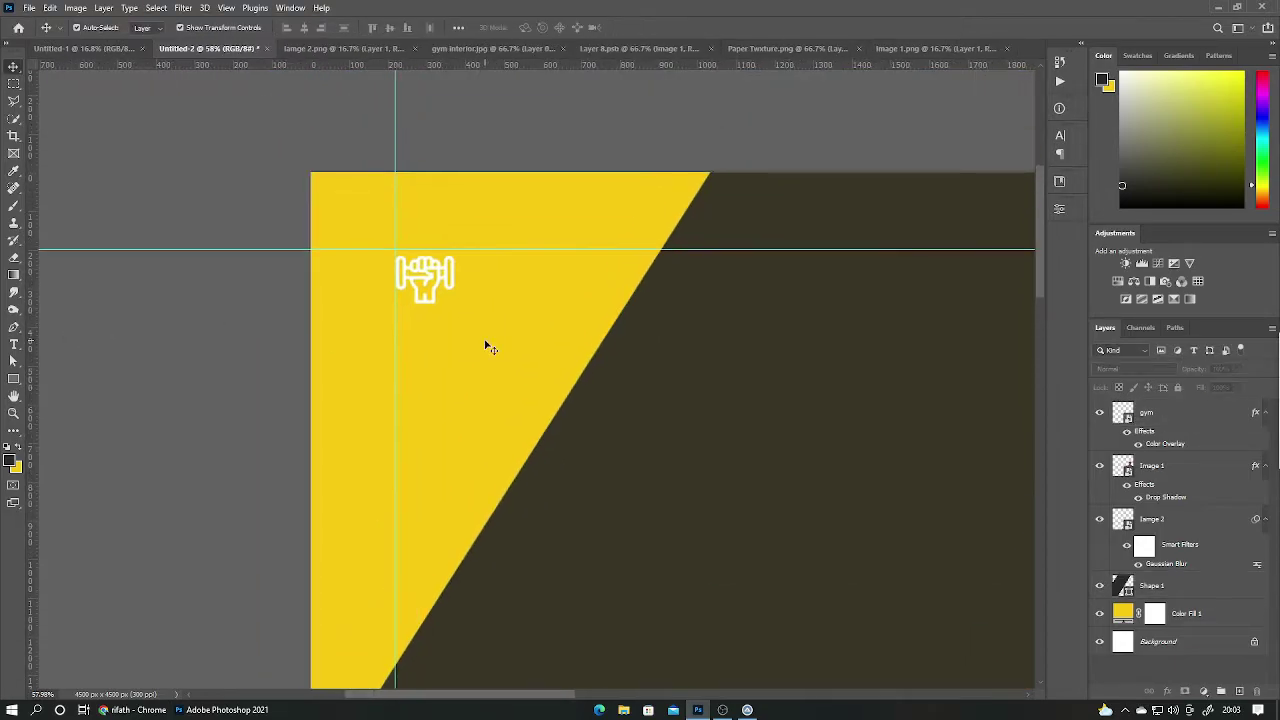
{"action": "key", "text": "t"}
{"action": "left_click", "coordinate": [490, 272]}
Type 'LOGO HERE' beside the icon in the sampled dark colour.
{"action": "type", "text": "LOGO "}
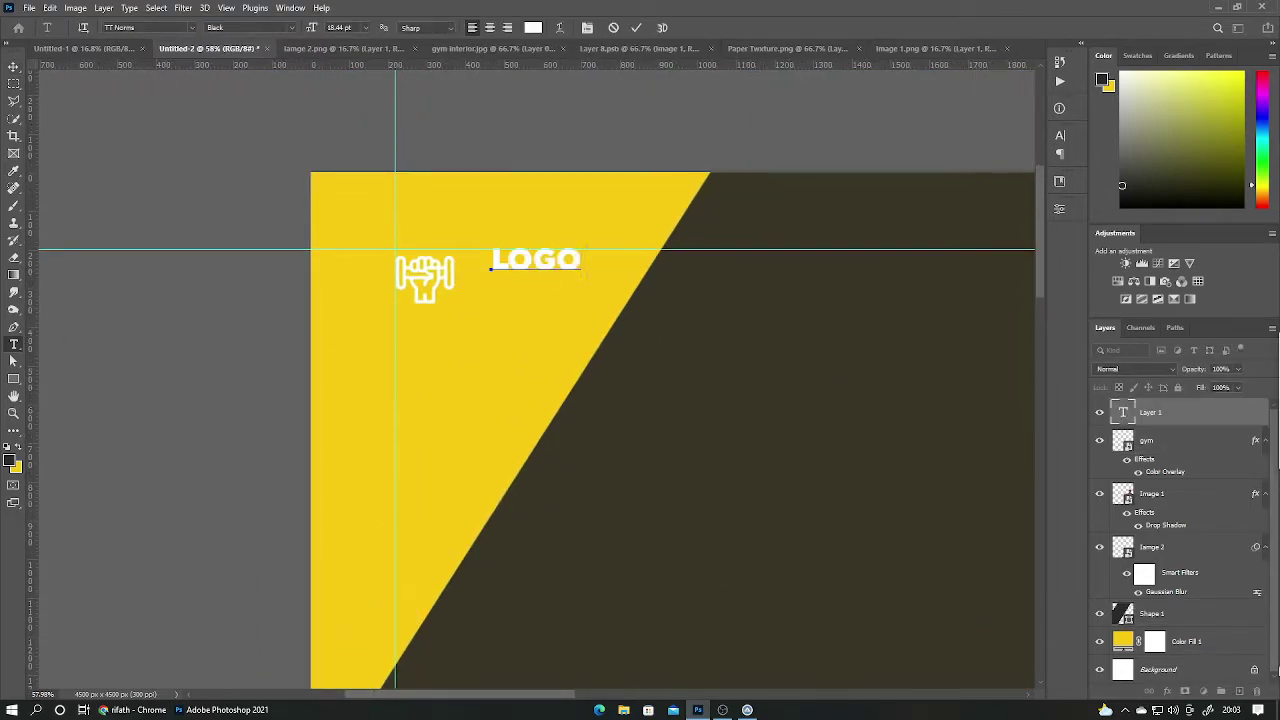
{"action": "type", "text": "HERE"}
{"action": "key", "text": "ctrl+a"}
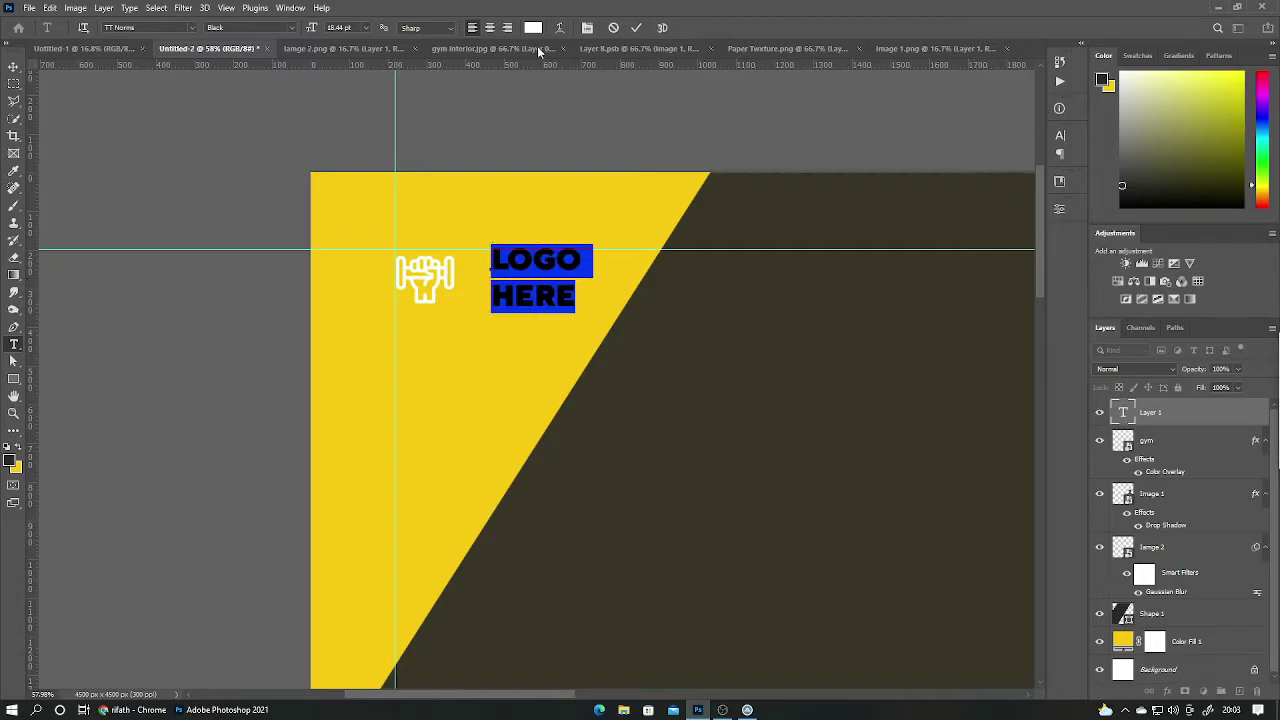
{"action": "left_click", "coordinate": [533, 27]}
{"action": "left_click", "coordinate": [731, 471]}
{"action": "left_click", "coordinate": [636, 27]}
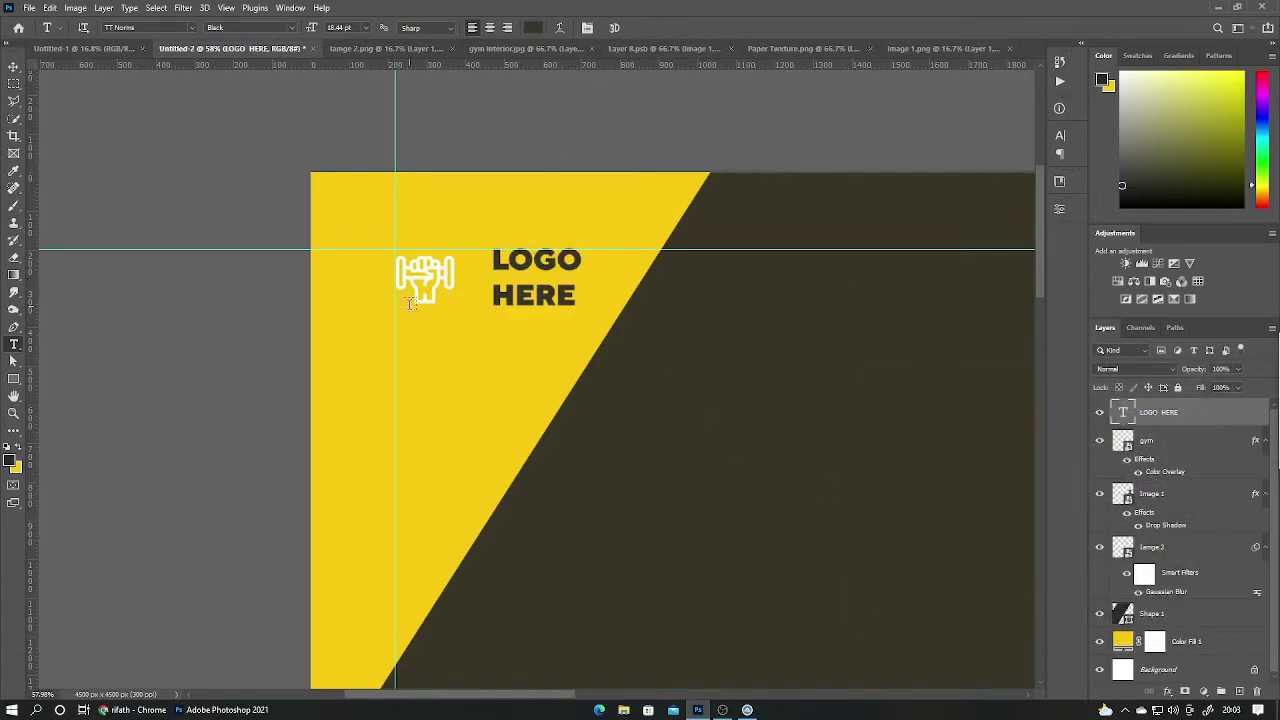
{"action": "key", "text": "v"}
{"action": "left_click_drag", "start_coordinate": [420, 288], "coordinate": [424, 303]}
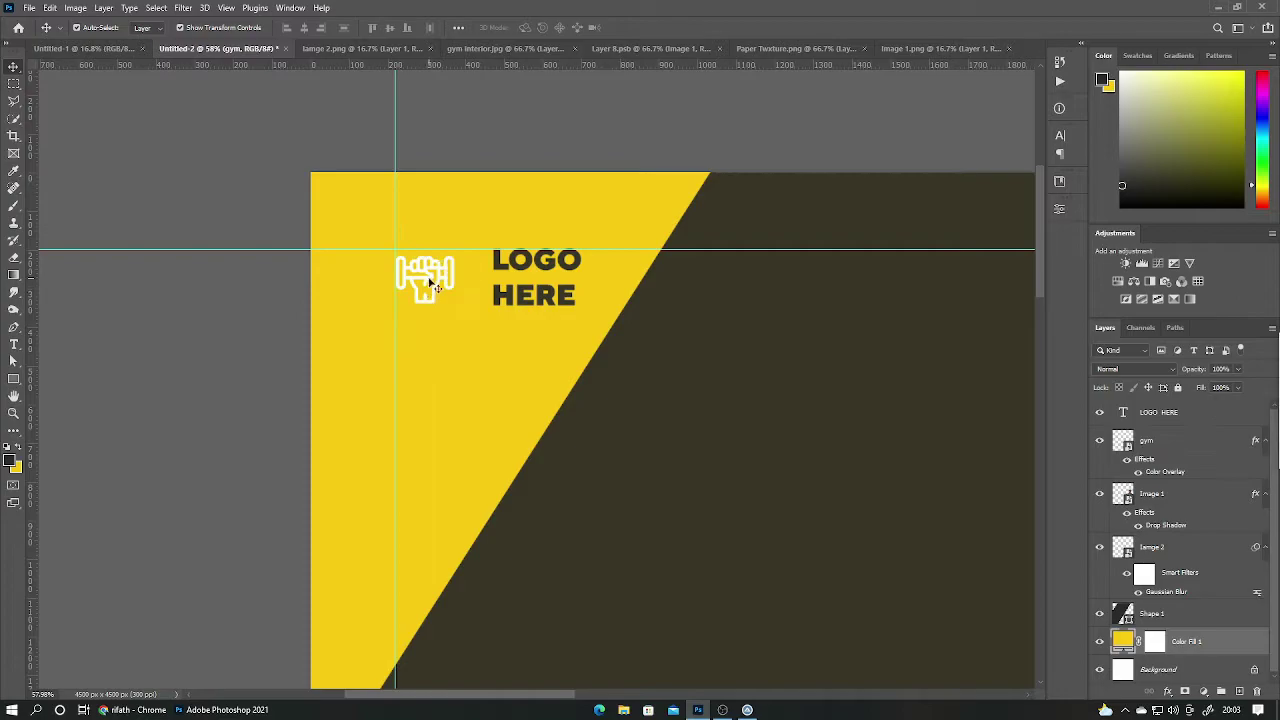
{"action": "left_click", "coordinate": [432, 285]}
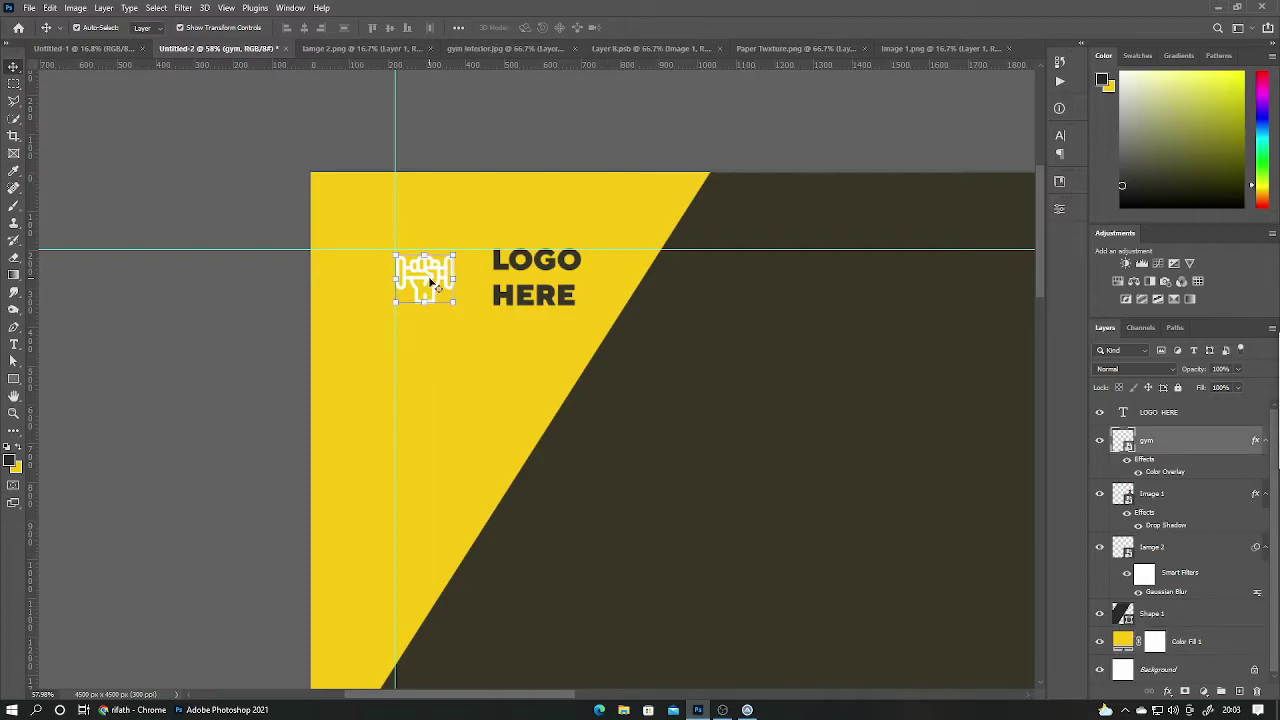
Restyle the logo text as centre-aligned Commando Italic.
{"action": "double_click", "coordinate": [496, 274]}
{"action": "left_click_drag", "start_coordinate": [493, 302], "coordinate": [589, 307]}
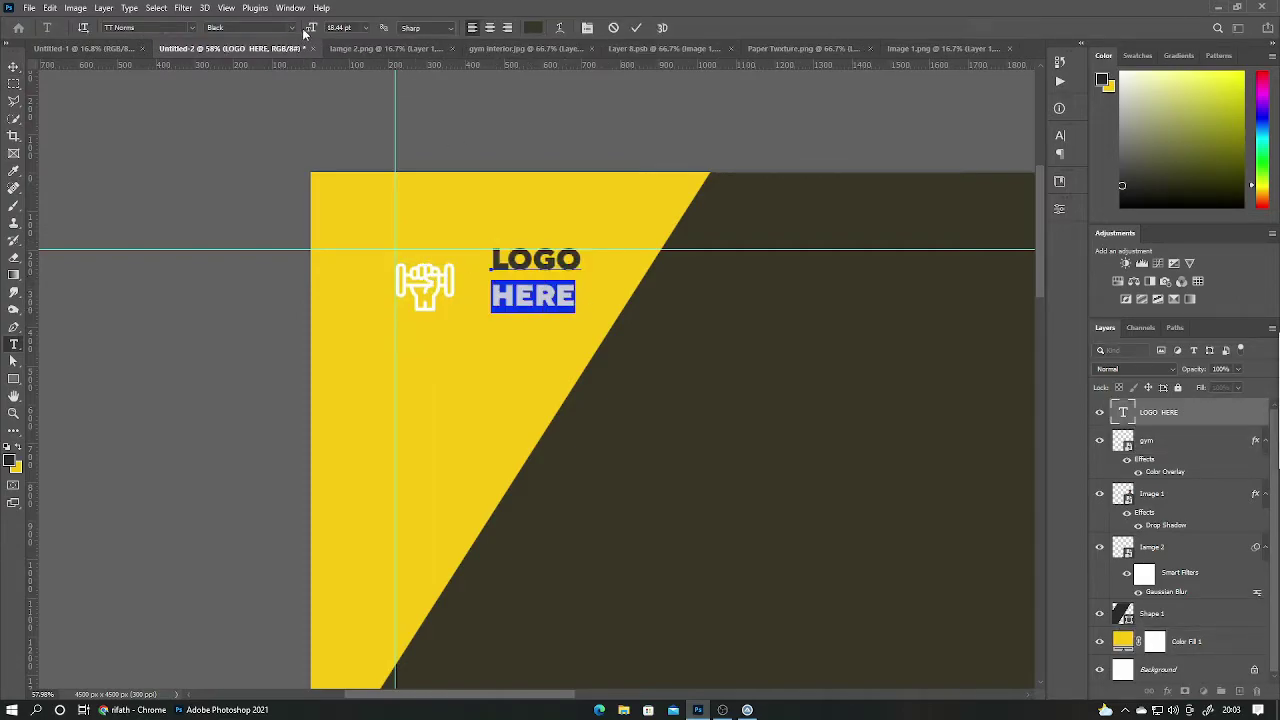
{"action": "left_click_drag", "start_coordinate": [305, 33], "coordinate": [296, 33]}
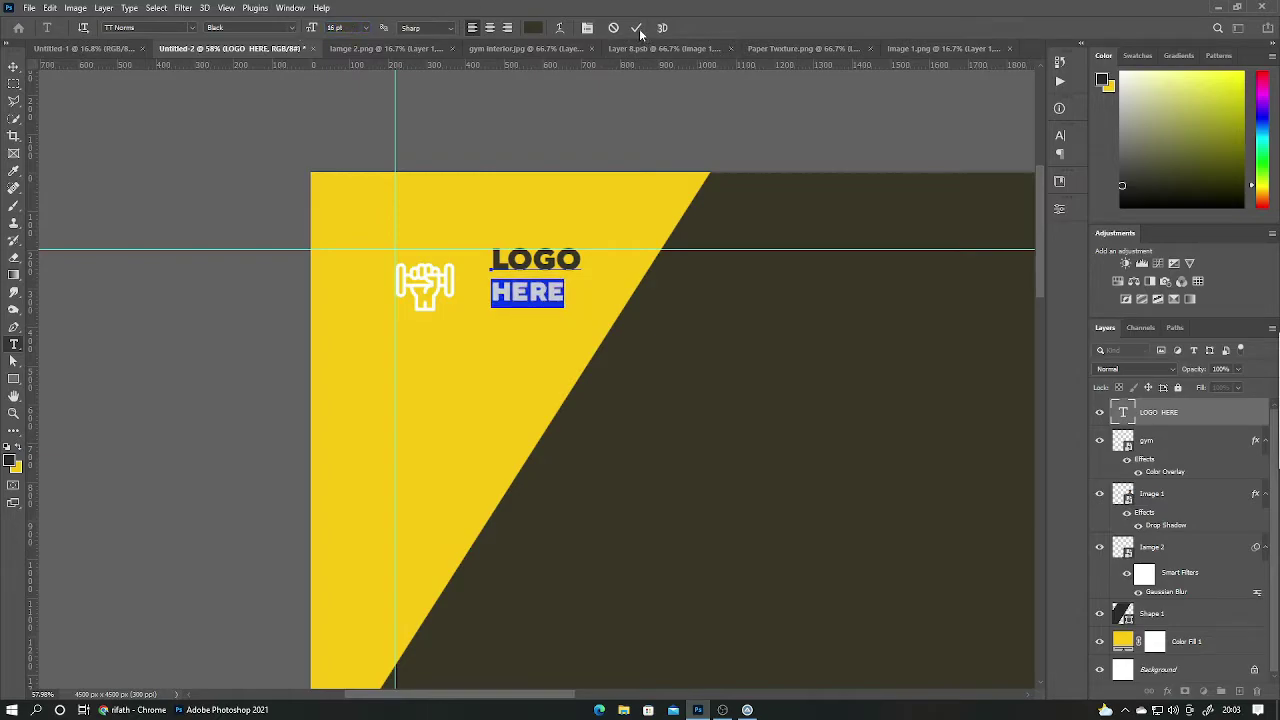
{"action": "key", "text": "ctrl+a"}
{"action": "left_click", "coordinate": [250, 27]}
{"action": "left_click", "coordinate": [194, 29]}
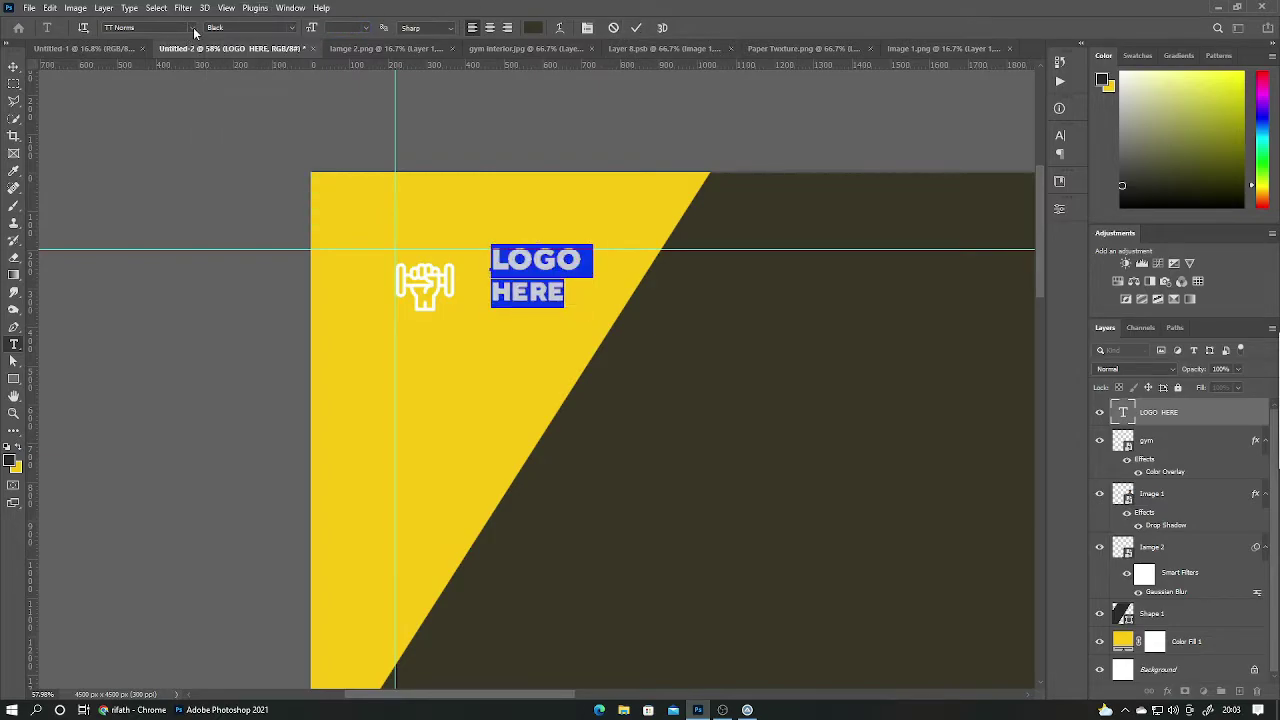
{"action": "left_click", "coordinate": [166, 73]}
{"action": "left_click", "coordinate": [489, 30]}
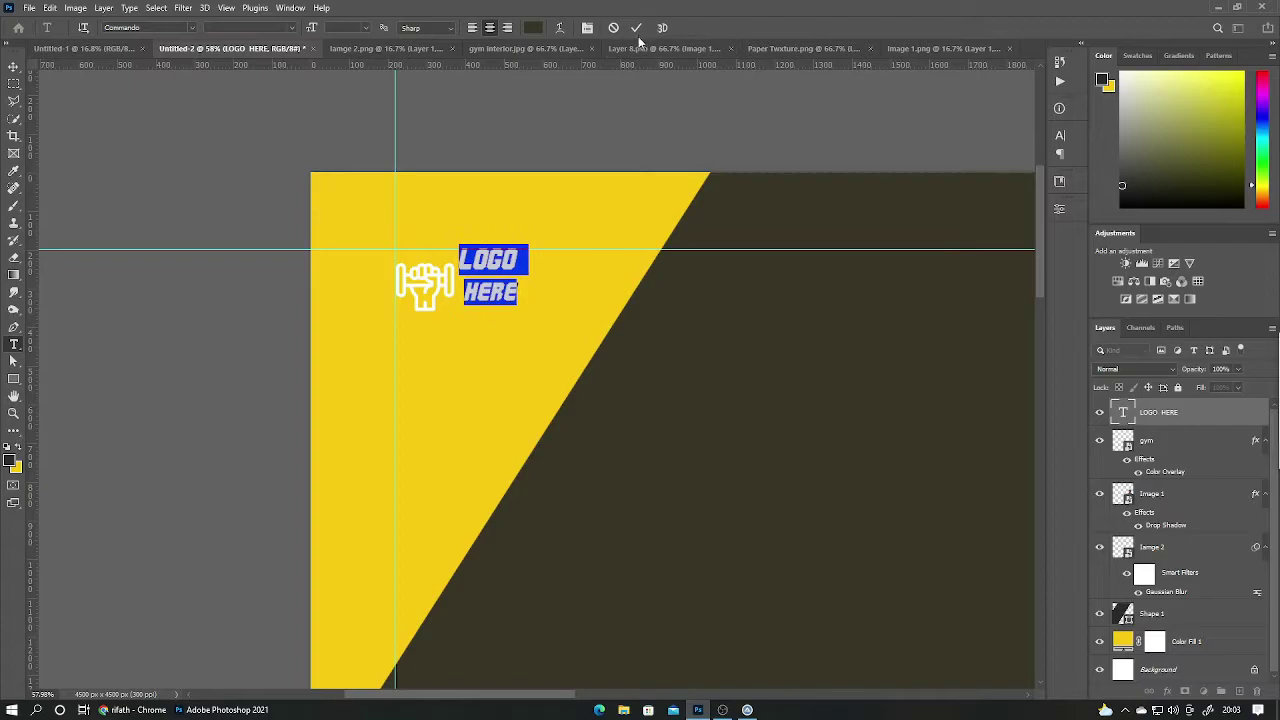
{"action": "key", "text": "ctrl+Return"}
Delete the word HERE so the text reads only LOGO.
{"action": "key", "text": "ctrl+t"}
{"action": "key", "text": "Return"}
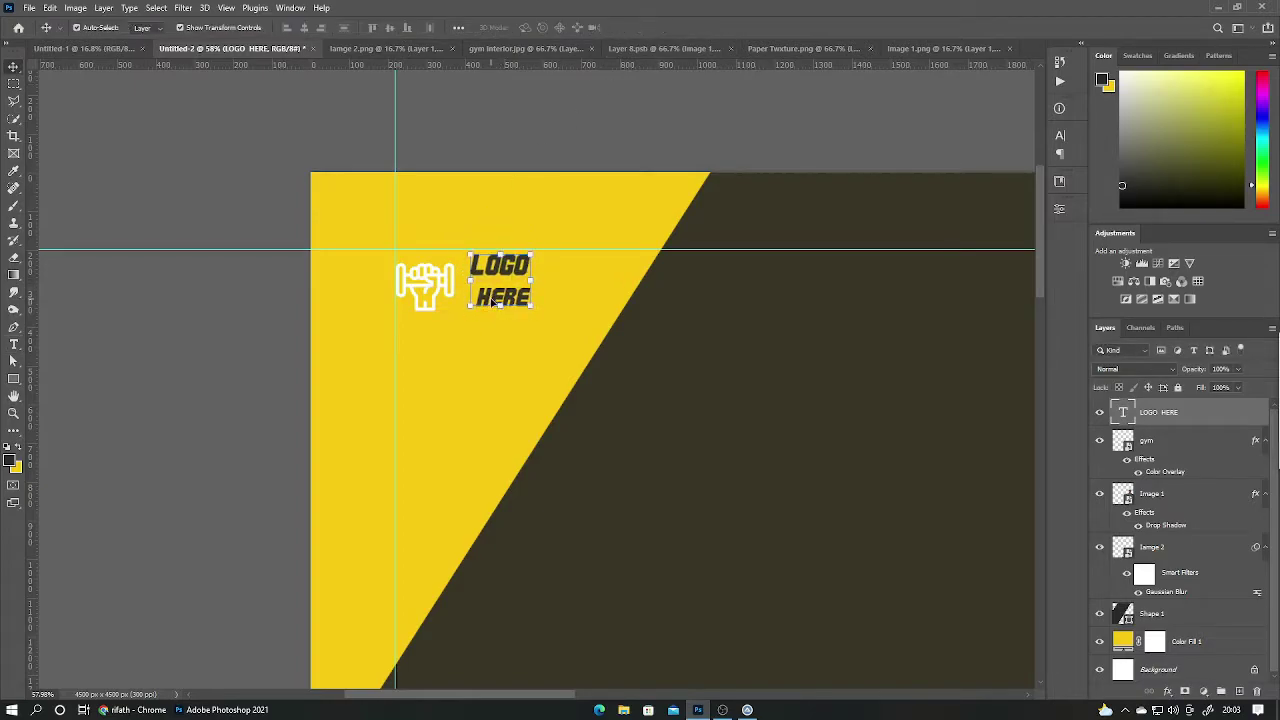
{"action": "mouse_move", "coordinate": [536, 310]}
{"action": "left_mouse_down"}
{"action": "mouse_move", "coordinate": [470, 252]}
{"action": "mouse_move", "coordinate": [558, 300]}
{"action": "left_mouse_up"}
{"action": "key", "text": "BackSpace"}
Add a separate HERE text layer under LOGO set in TT Norms Black.
{"action": "left_click", "coordinate": [633, 28]}
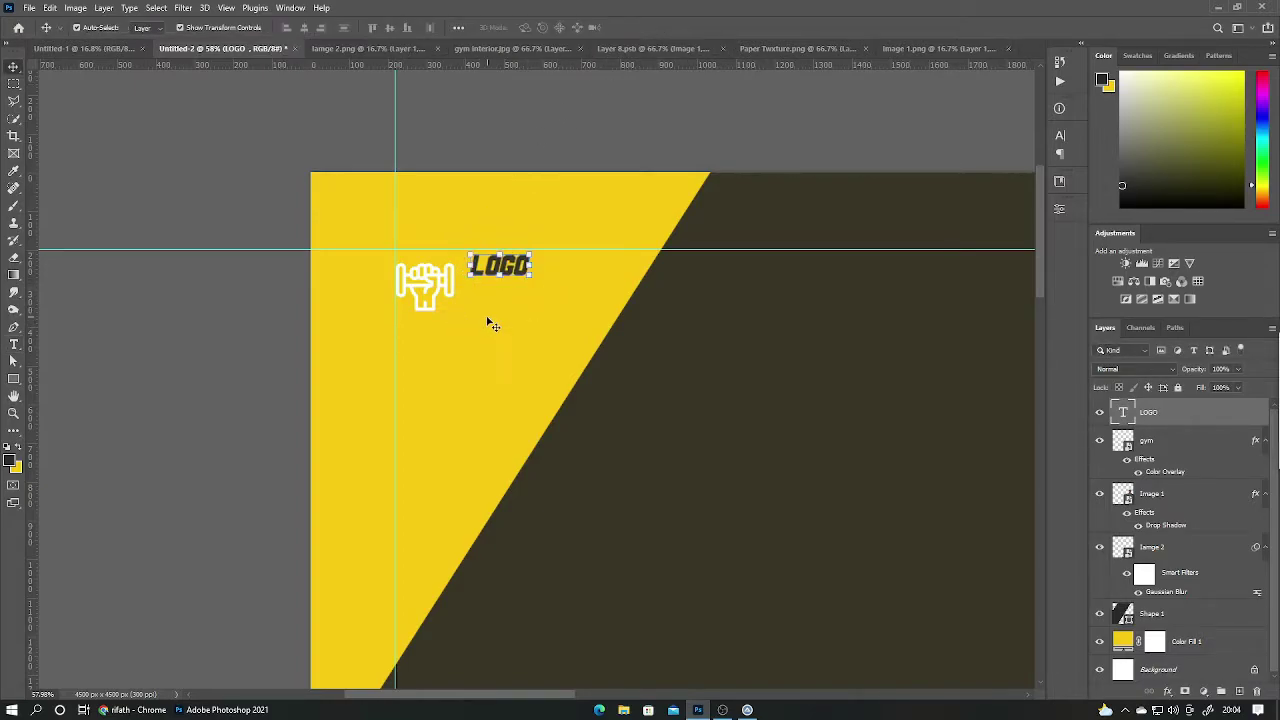
{"action": "left_click", "coordinate": [491, 294]}
{"action": "type", "text": "HERE"}
{"action": "left_click", "coordinate": [636, 28]}
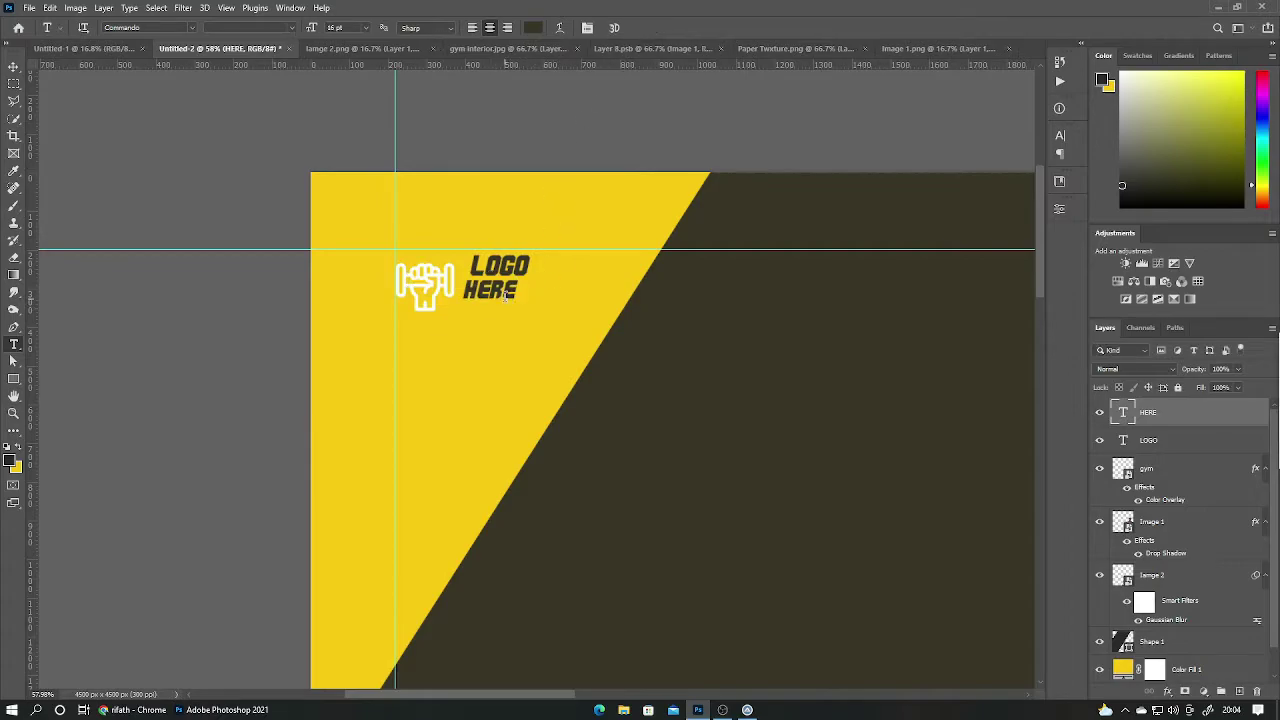
{"action": "double_click", "coordinate": [490, 290]}
{"action": "left_click", "coordinate": [192, 28]}
{"action": "left_click", "coordinate": [160, 90]}
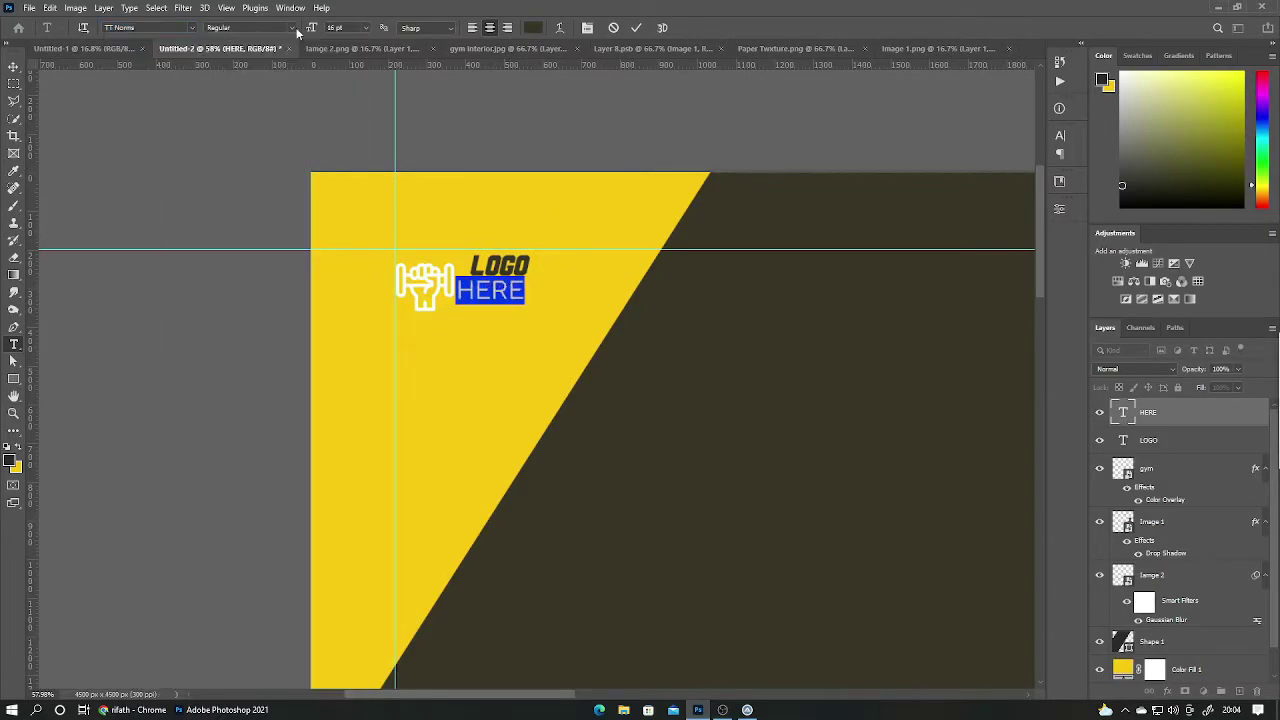
{"action": "left_click", "coordinate": [291, 28]}
{"action": "left_click", "coordinate": [240, 188]}
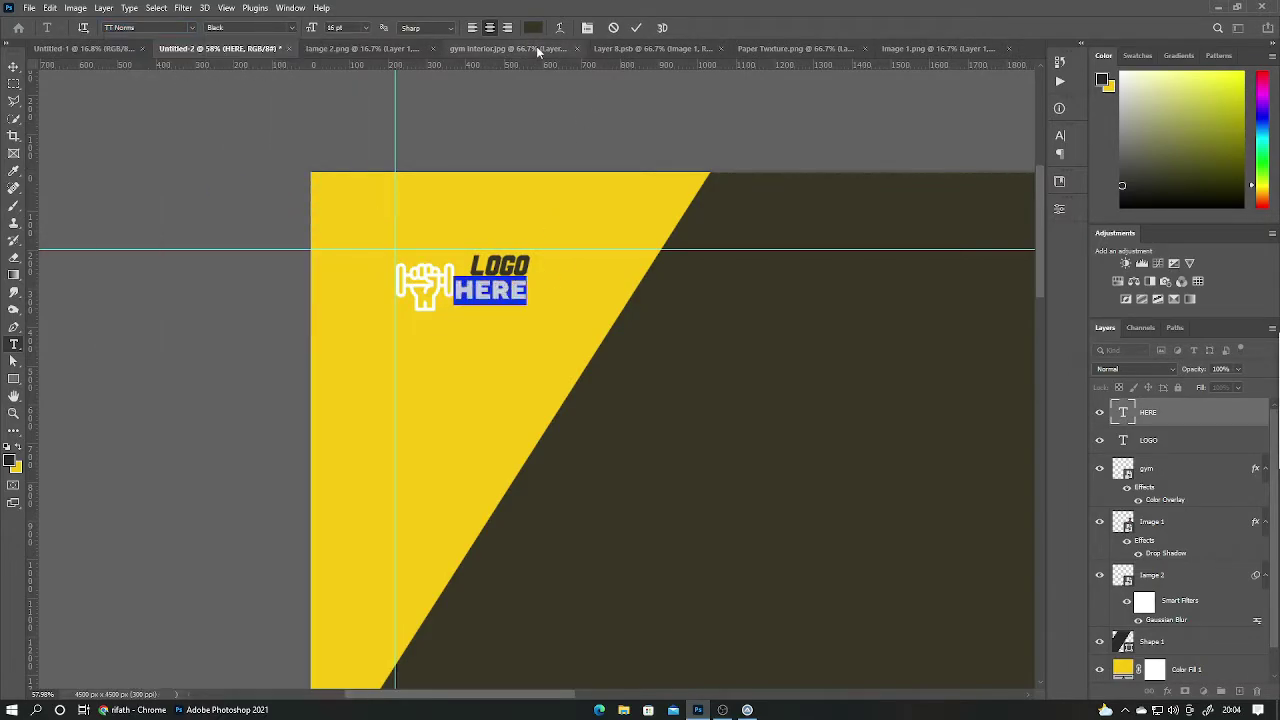
{"action": "left_click", "coordinate": [636, 28]}
Scale HERE to about 57%, centre it under LOGO, and fit the poster in view.
{"action": "scroll", "coordinate": [502, 291], "scroll_direction": "up", "scroll_amount": 3}
{"action": "scroll", "coordinate": [502, 291], "scroll_direction": "up", "scroll_amount": 2}
{"action": "key", "text": "v"}
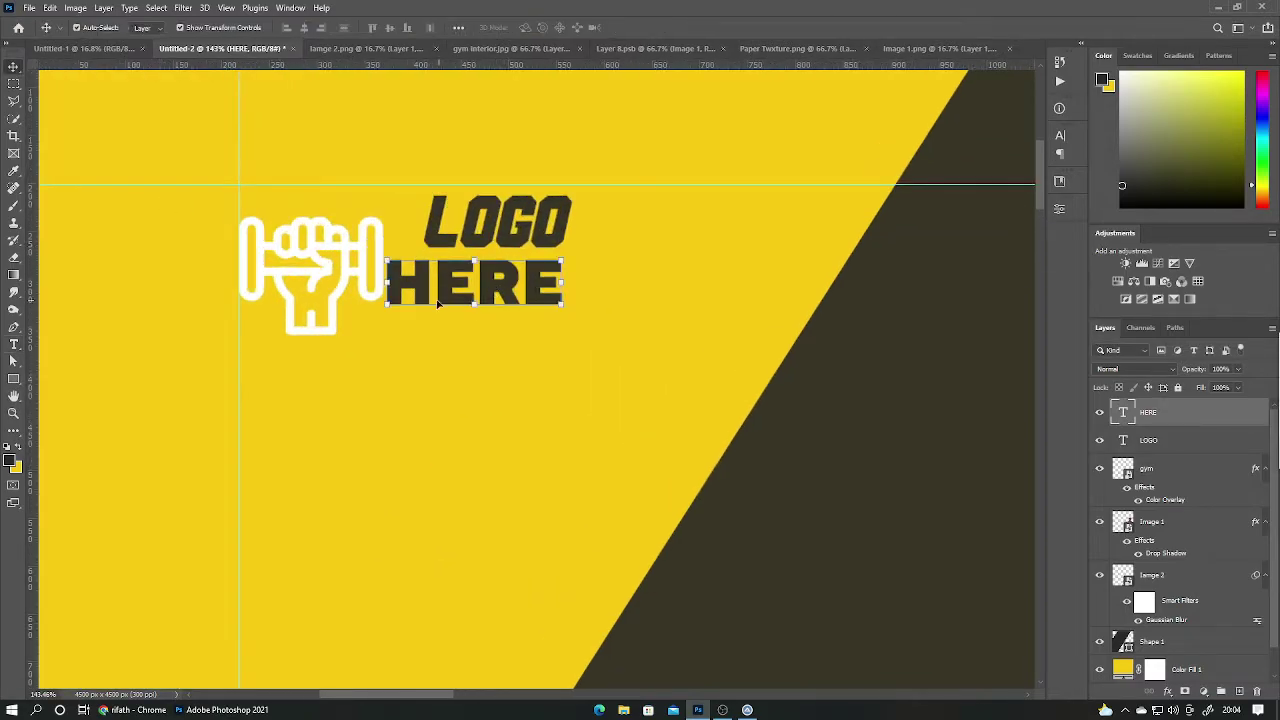
{"action": "key", "text": "ctrl+t"}
{"action": "key", "text": "shift+Right"}
{"action": "key", "text": "shift+Right"}
{"action": "key", "text": "shift+Right"}
{"action": "left_click_drag", "start_coordinate": [431, 289], "coordinate": [395, 289]}
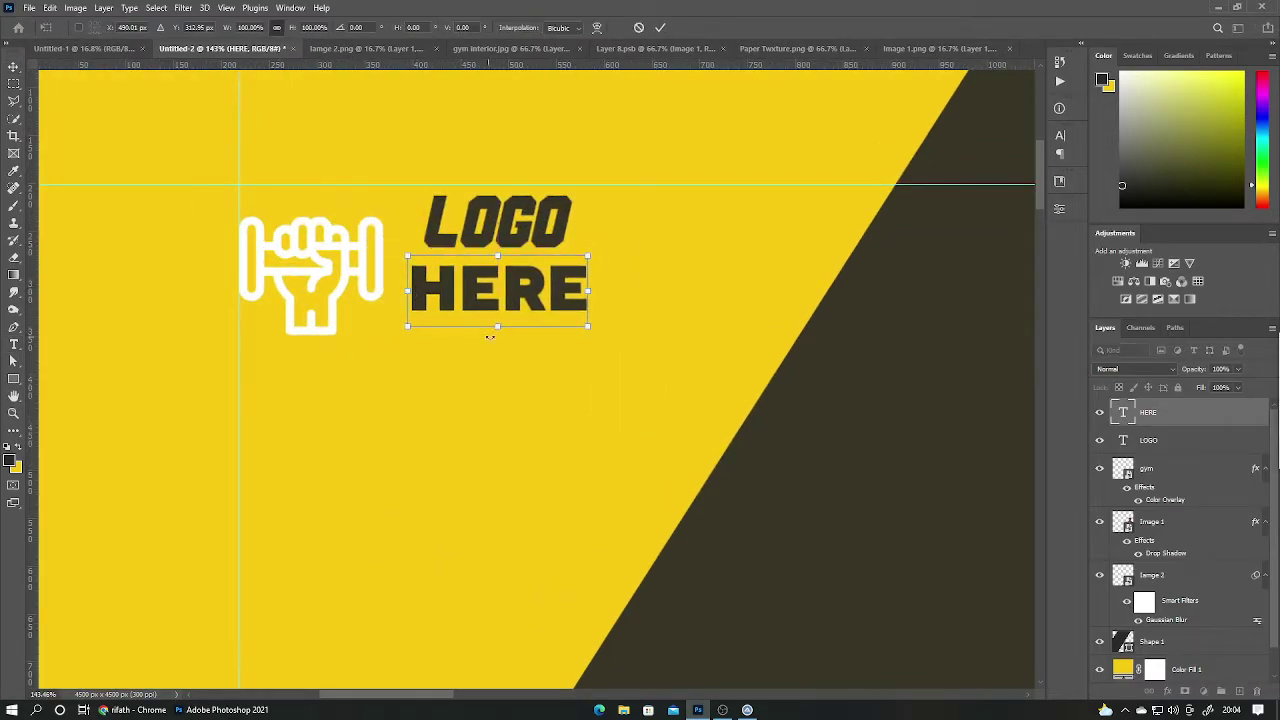
{"action": "left_click_drag", "start_coordinate": [500, 320], "coordinate": [512, 298]}
{"action": "key", "text": "Return"}
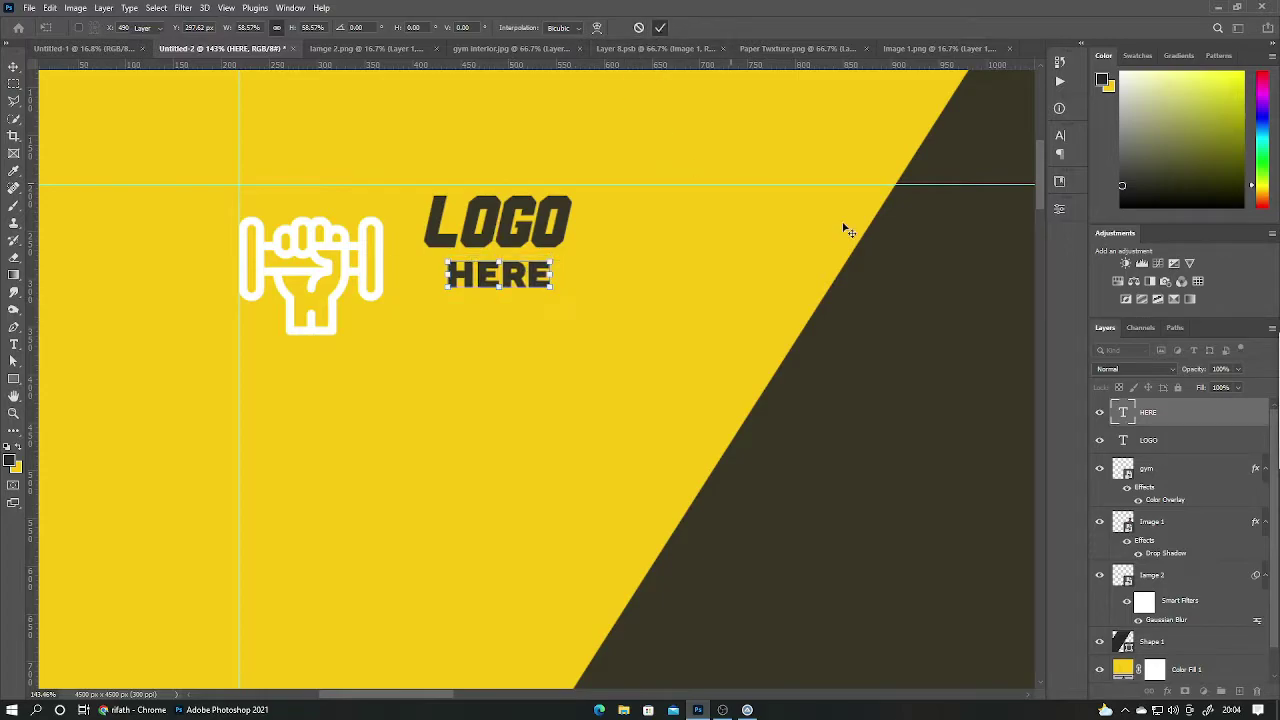
{"action": "left_click", "coordinate": [1060, 135]}
{"action": "key", "text": "ctrl+Return"}
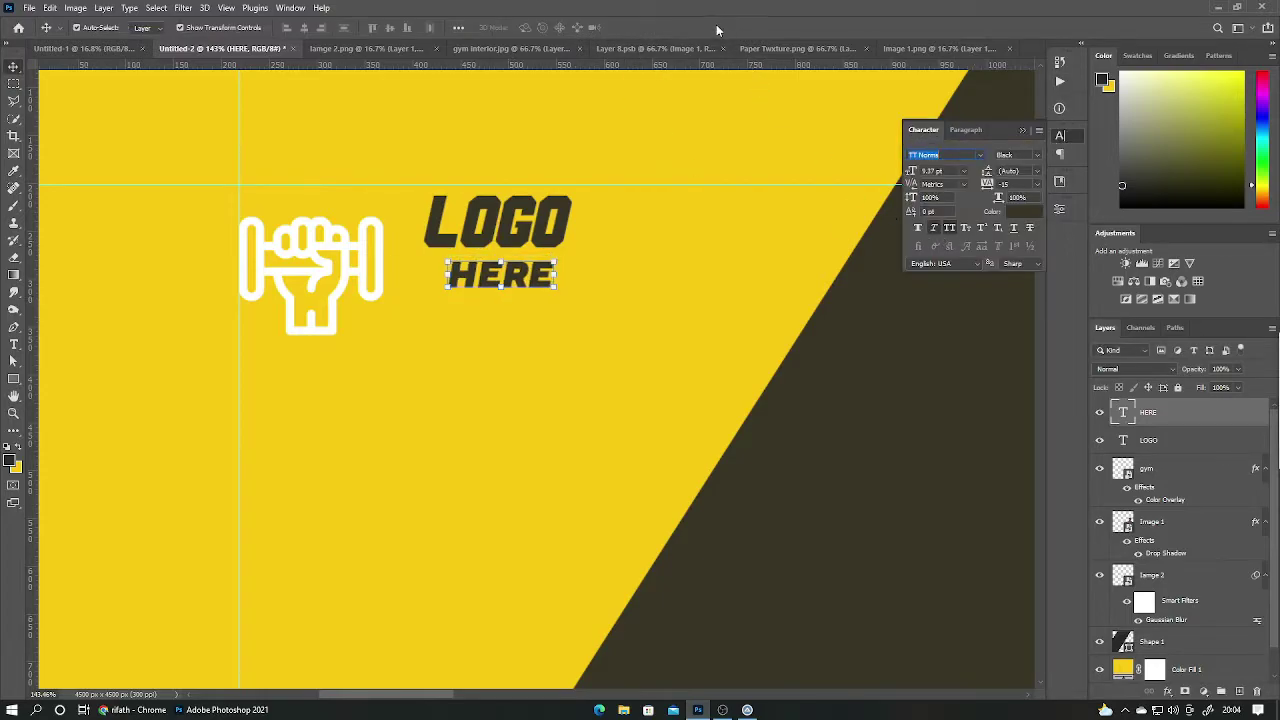
{"action": "key", "text": "ctrl+0"}
Hide the HERE, LOGO, gym icon, Image 1 and Image 2 layers.
{"action": "left_click", "coordinate": [1023, 130]}
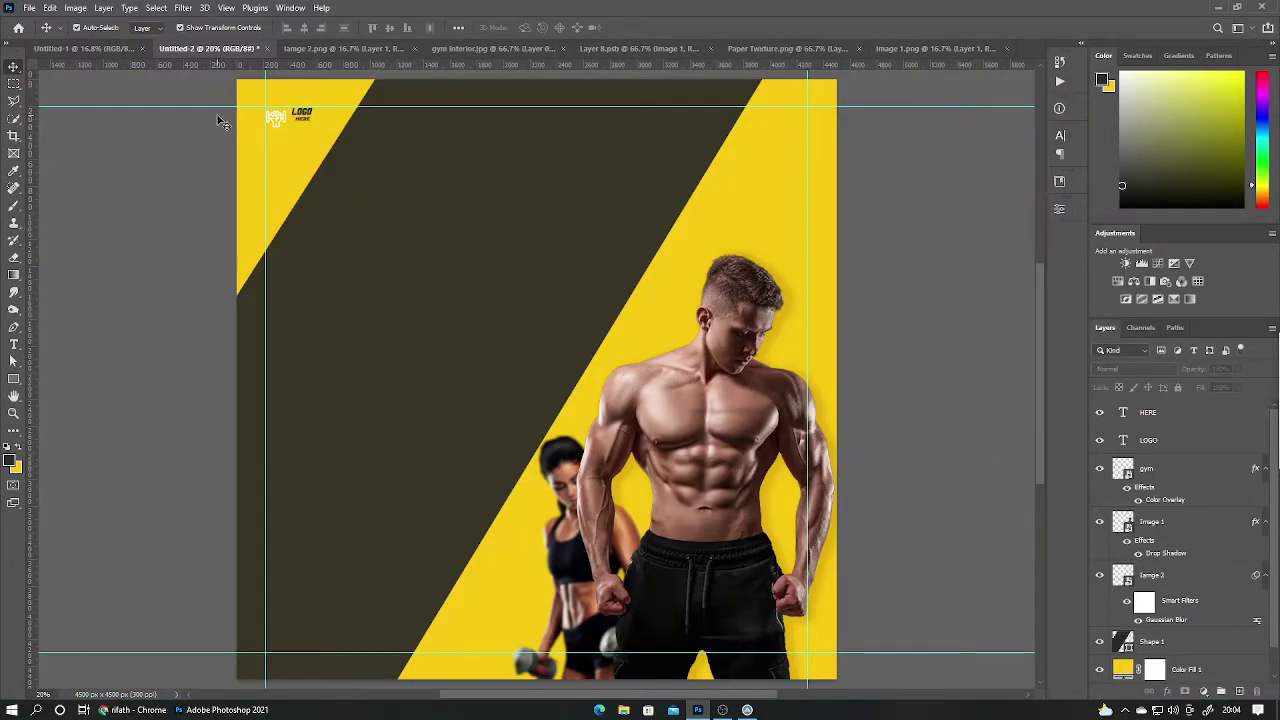
{"action": "left_click", "coordinate": [259, 101]}
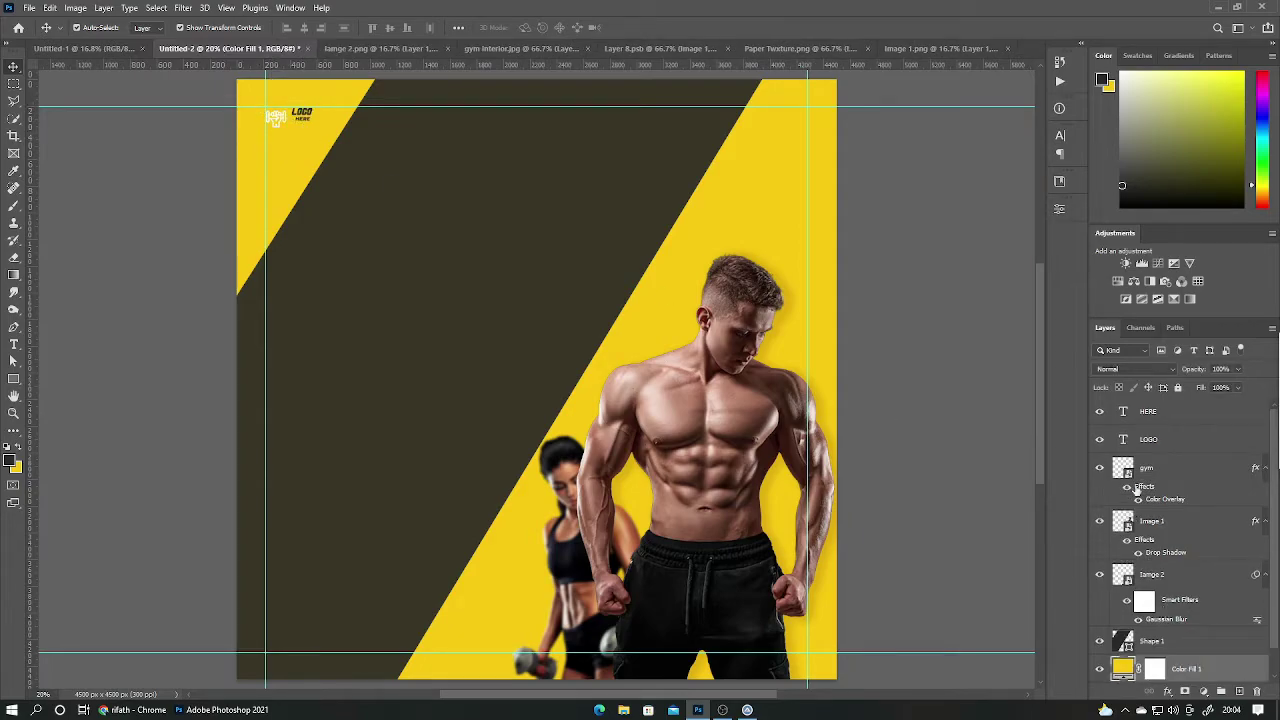
{"action": "scroll", "coordinate": [1181, 647], "scroll_direction": "down", "scroll_amount": 1}
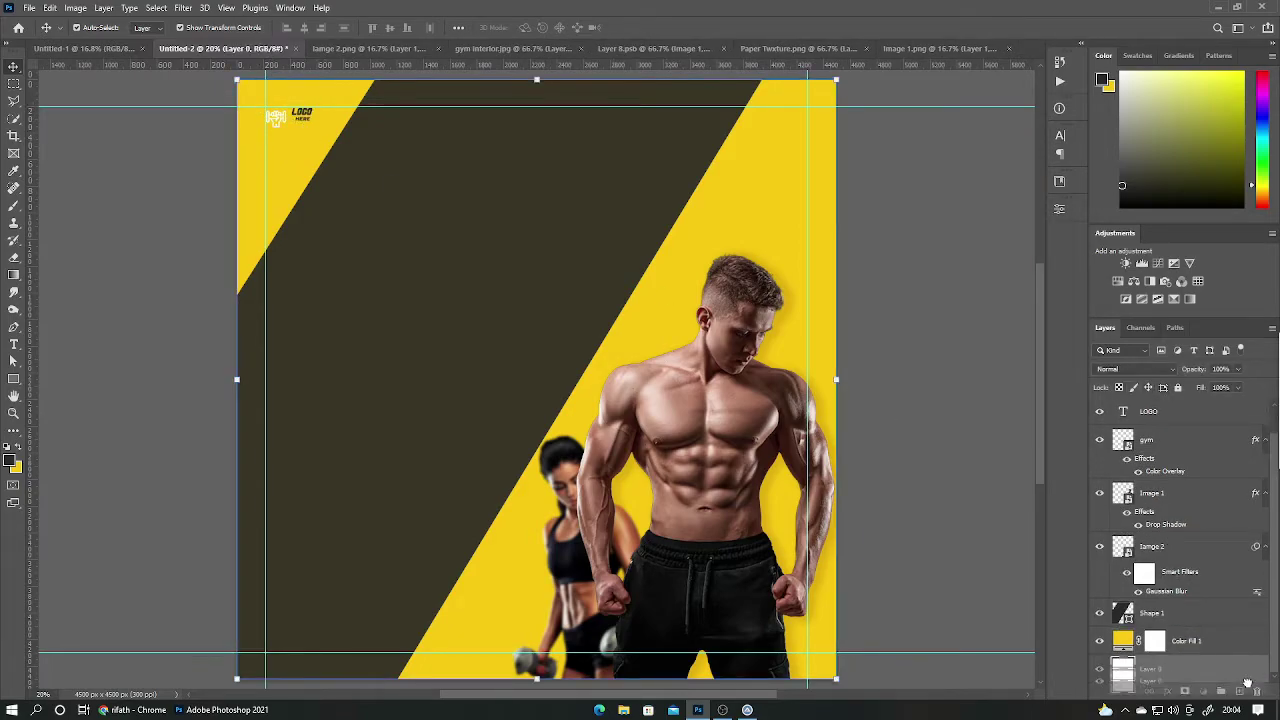
{"action": "scroll", "coordinate": [1205, 656], "scroll_direction": "up", "scroll_amount": 1}
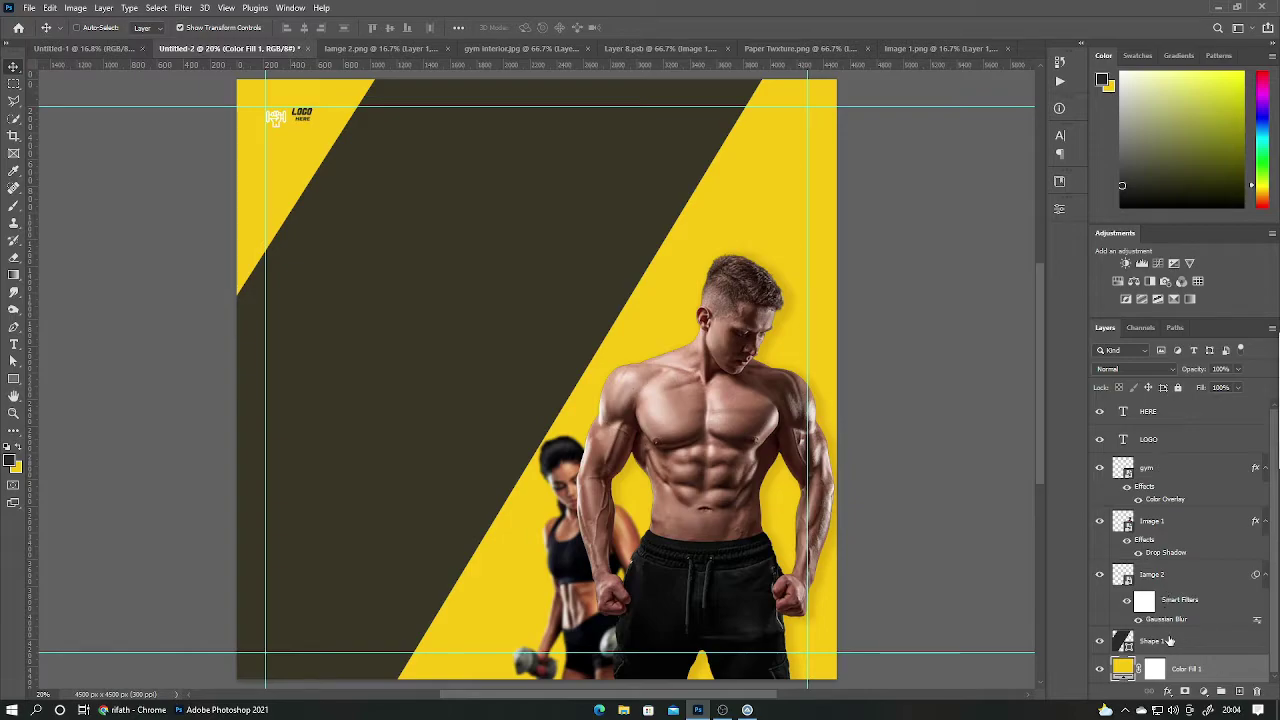
{"action": "left_click", "coordinate": [1170, 645]}
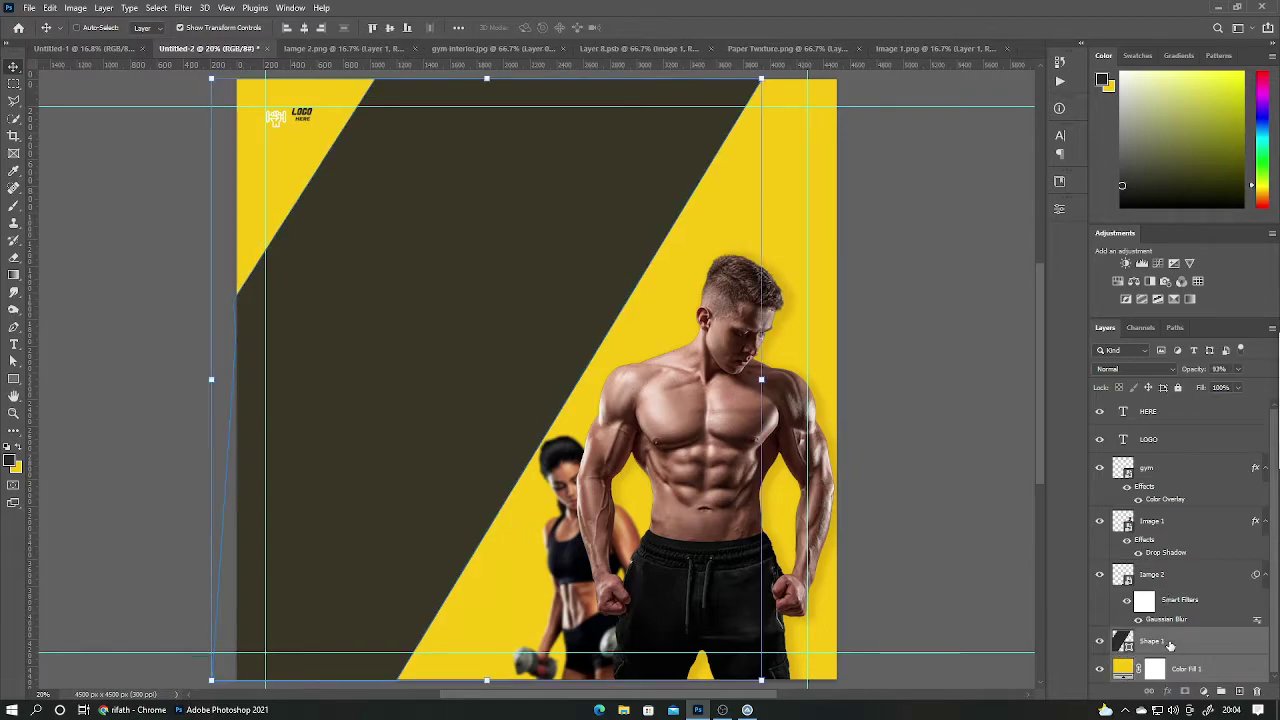
{"action": "left_click", "coordinate": [968, 622]}
{"action": "left_click_drag", "start_coordinate": [1094, 447], "coordinate": [1022, 447]}
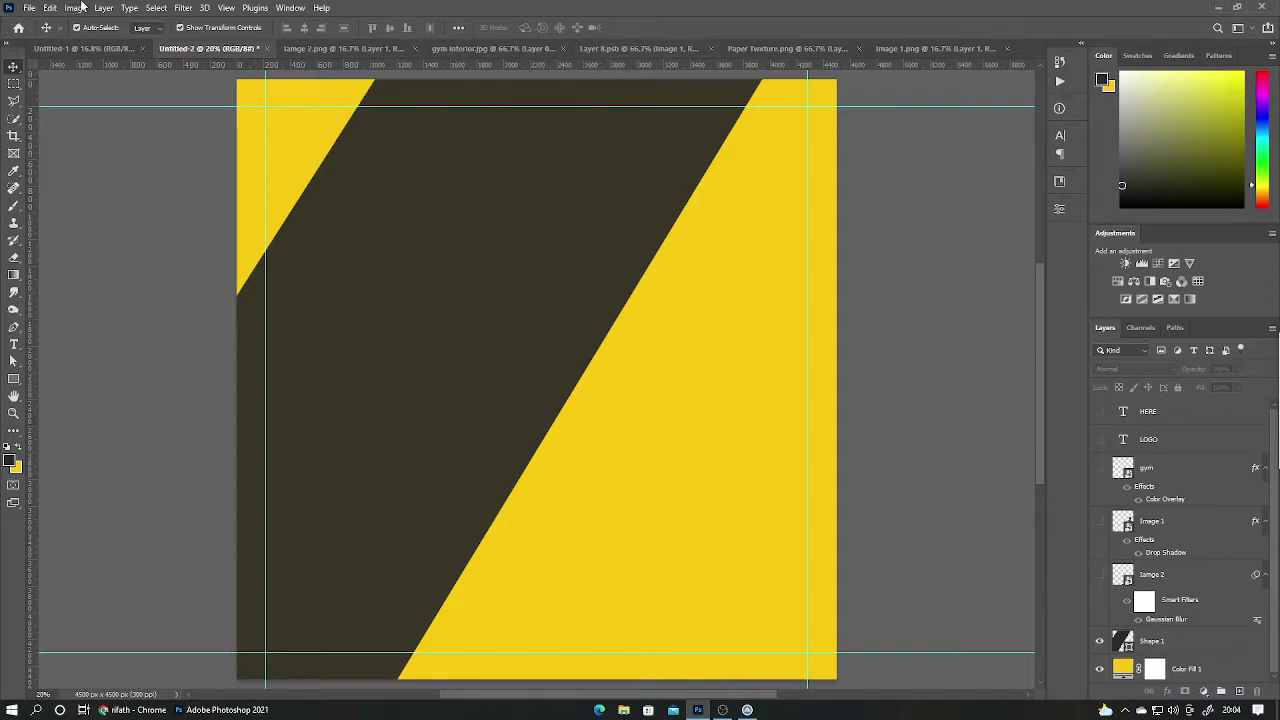
{"action": "left_click", "coordinate": [29, 8]}
{"action": "left_click", "coordinate": [490, 48]}
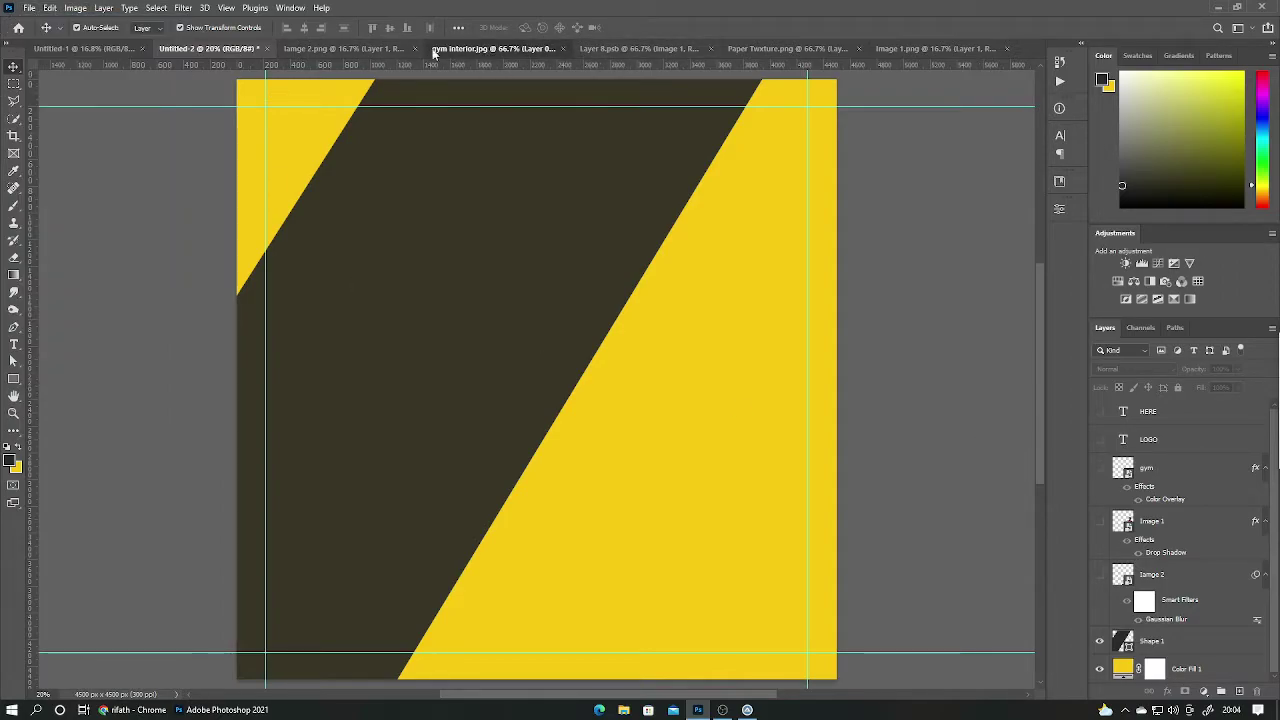
Drag the gym interior photo from its document onto the poster.
{"action": "left_click", "coordinate": [490, 48]}
{"action": "left_click_drag", "start_coordinate": [944, 330], "coordinate": [351, 48]}
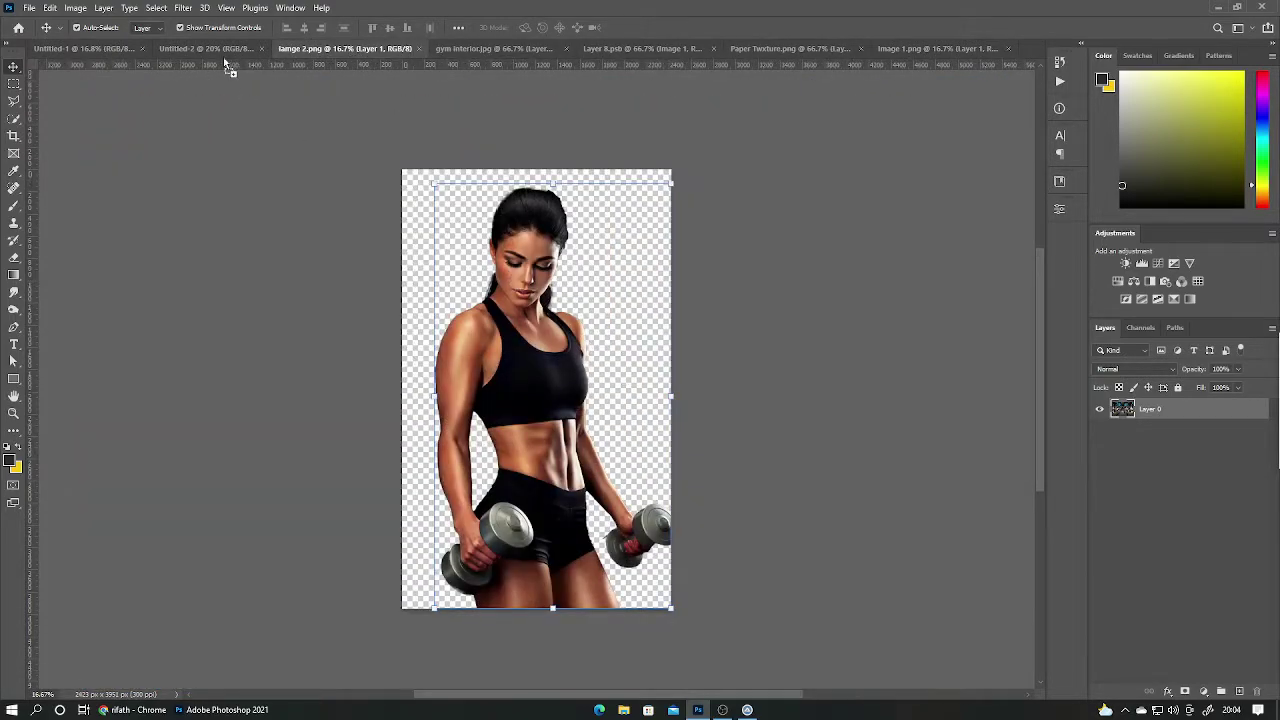
{"action": "left_click_drag", "start_coordinate": [351, 48], "coordinate": [505, 292]}
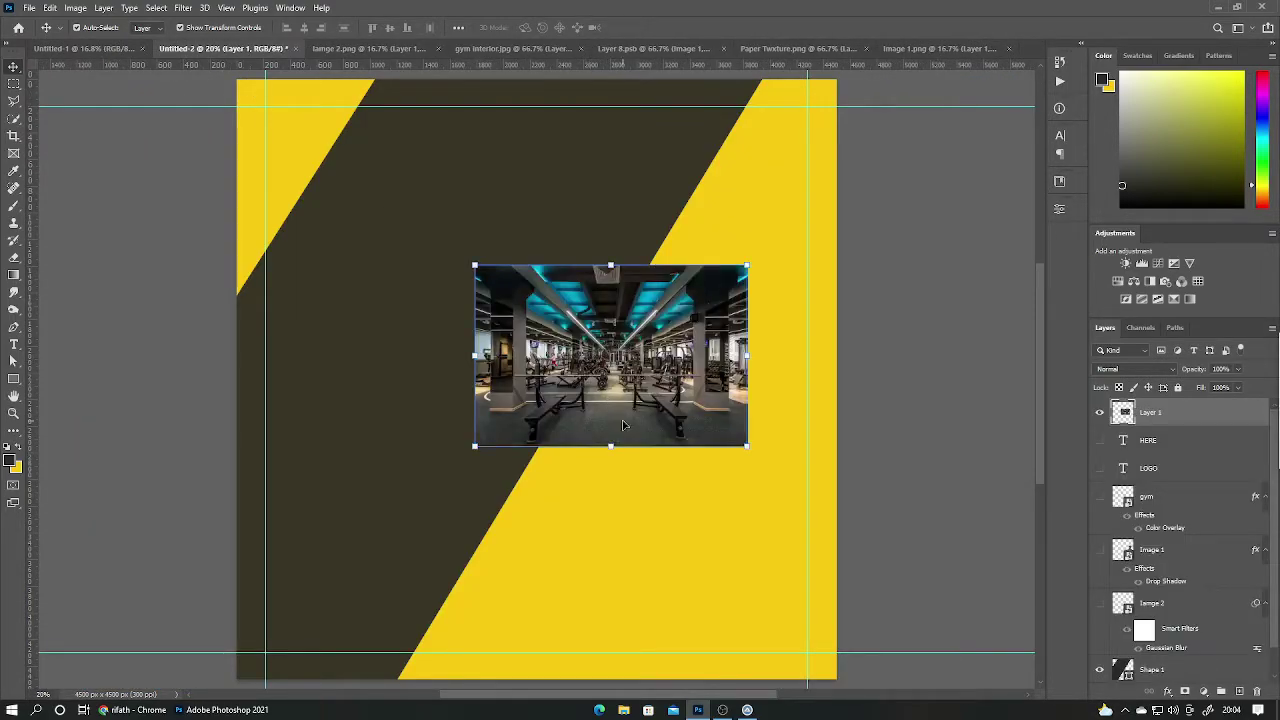
Scale the gym photo to cover the whole canvas and blend it in Soft Light.
{"action": "key", "text": "ctrl+t"}
{"action": "mouse_move", "coordinate": [611, 449]}
{"action": "left_mouse_down"}
{"action": "mouse_move", "coordinate": [565, 594]}
{"action": "mouse_move", "coordinate": [565, 675]}
{"action": "left_mouse_up"}
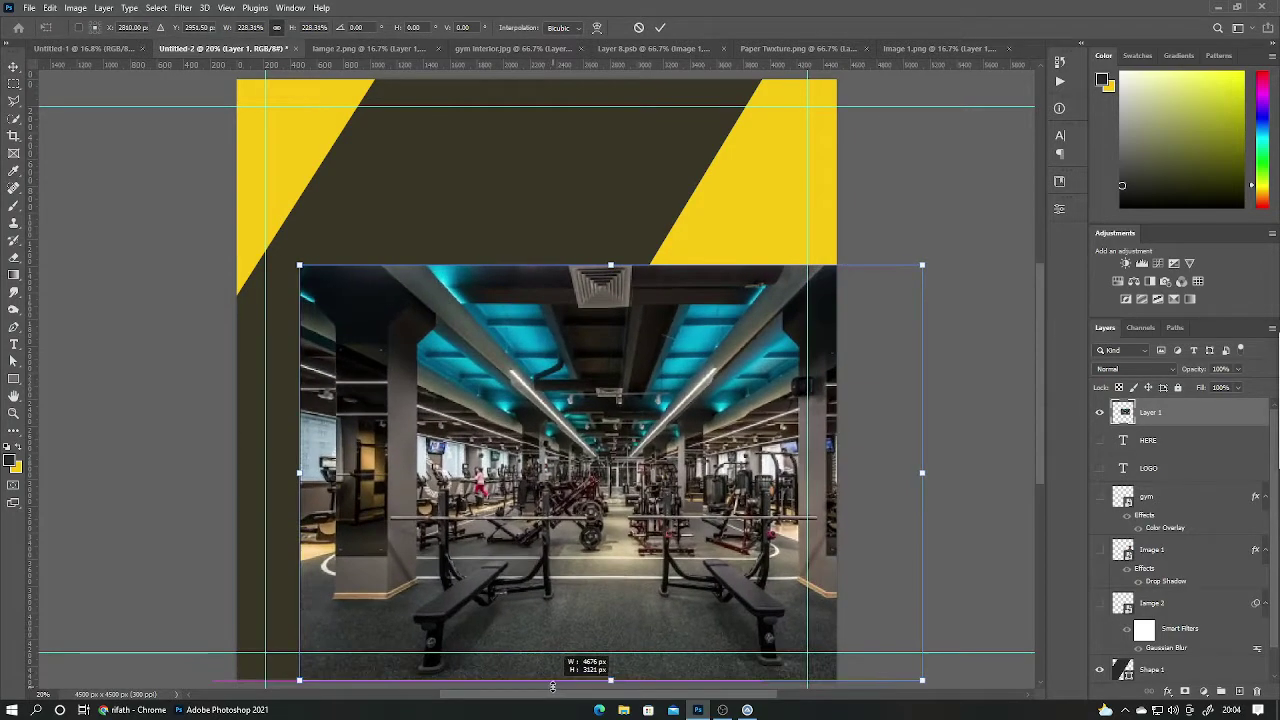
{"action": "left_click_drag", "start_coordinate": [593, 474], "coordinate": [518, 473]}
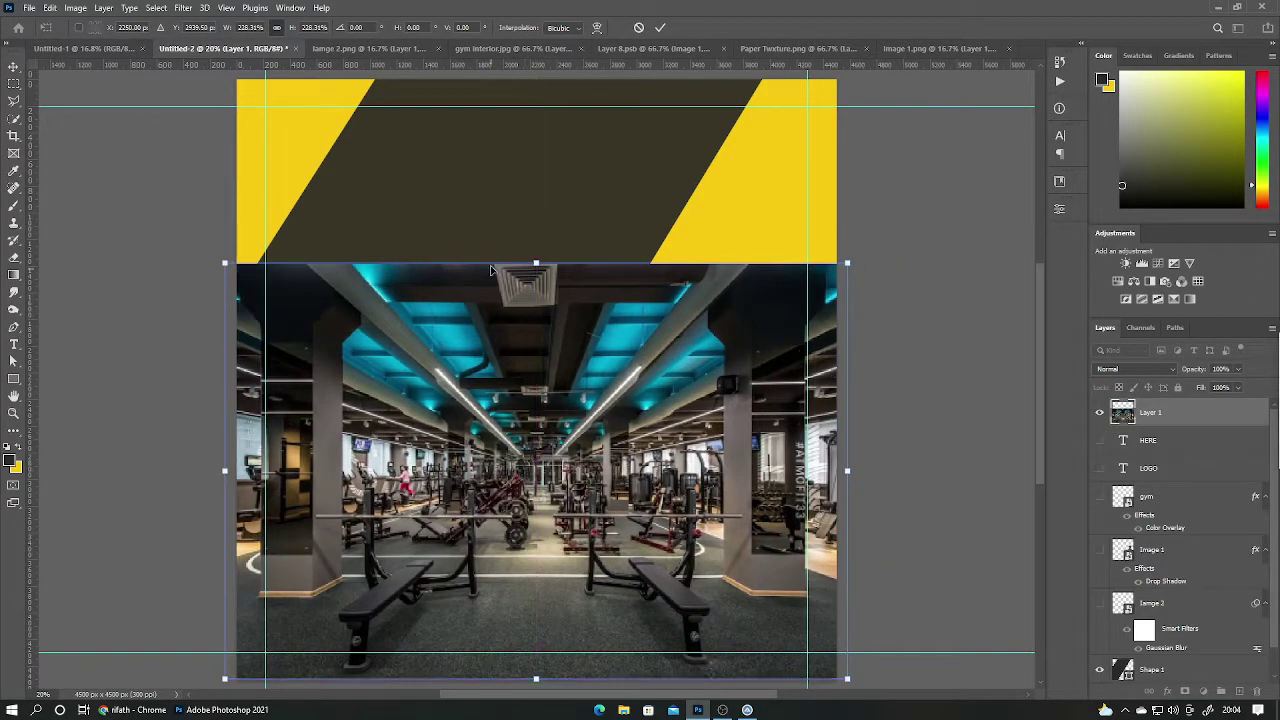
{"action": "left_click_drag", "start_coordinate": [537, 264], "coordinate": [537, 79]}
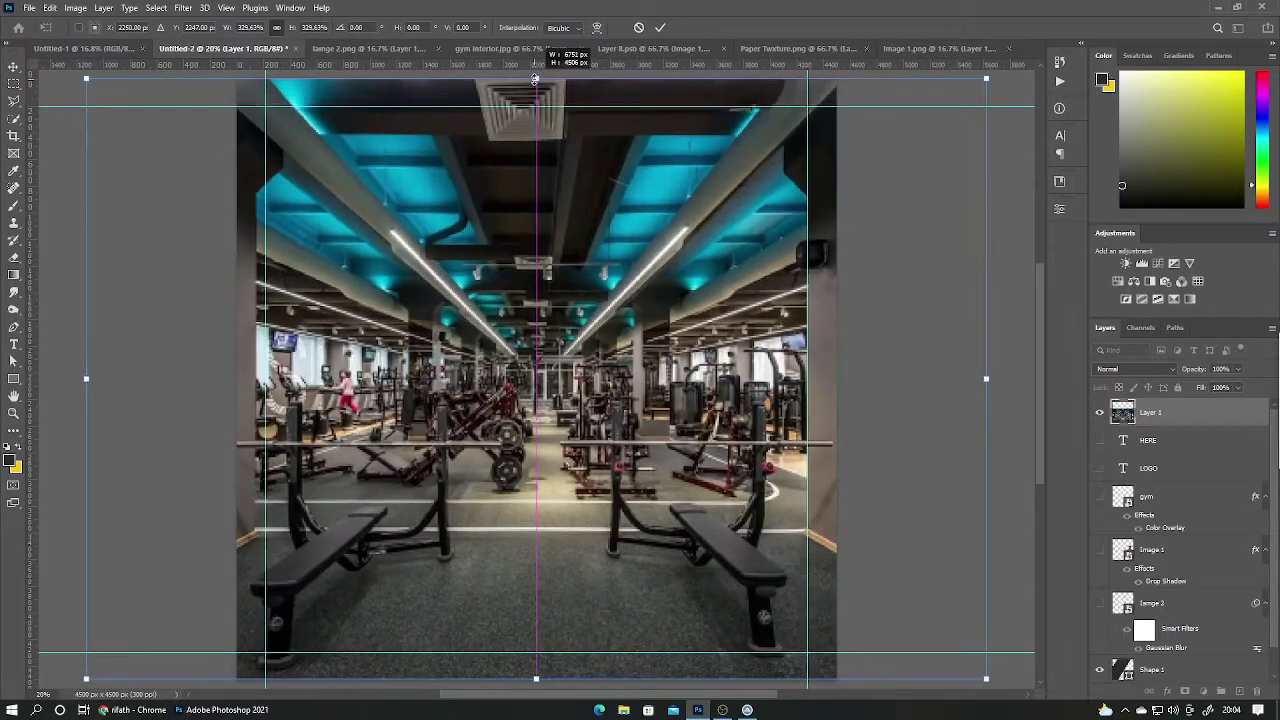
{"action": "left_click", "coordinate": [660, 27]}
{"action": "left_click", "coordinate": [1140, 369]}
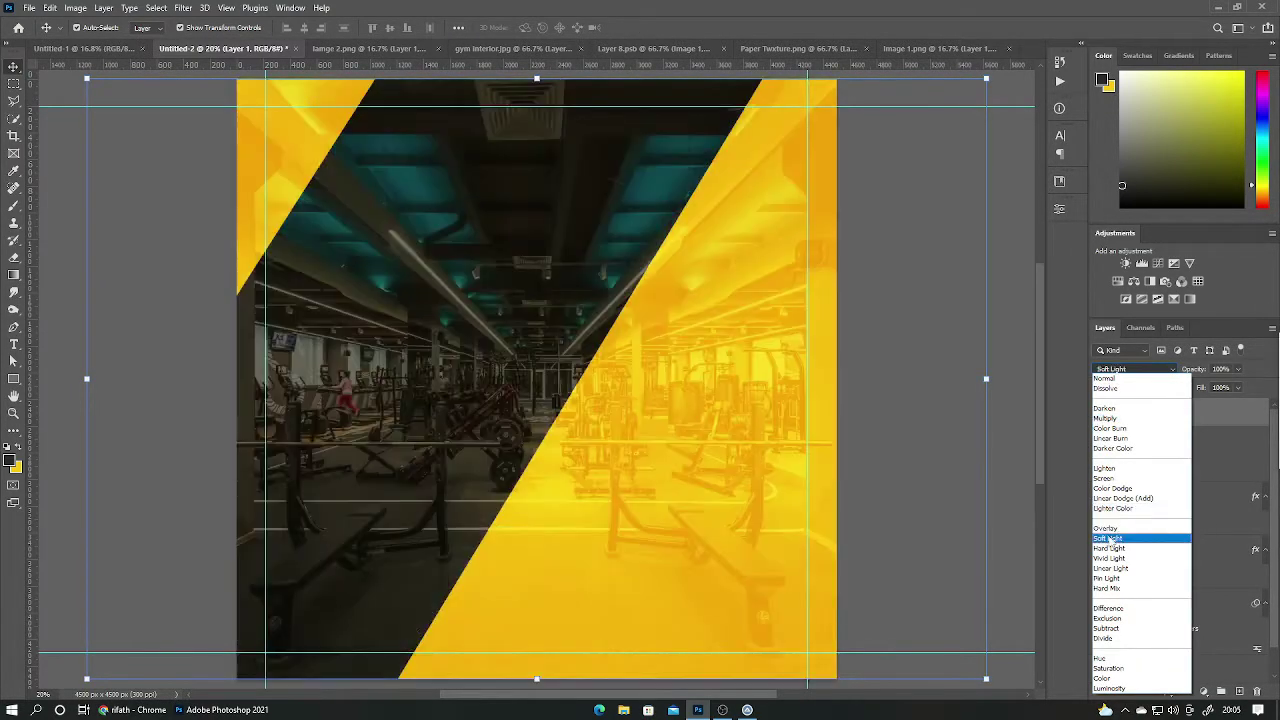
{"action": "left_click", "coordinate": [1108, 538]}
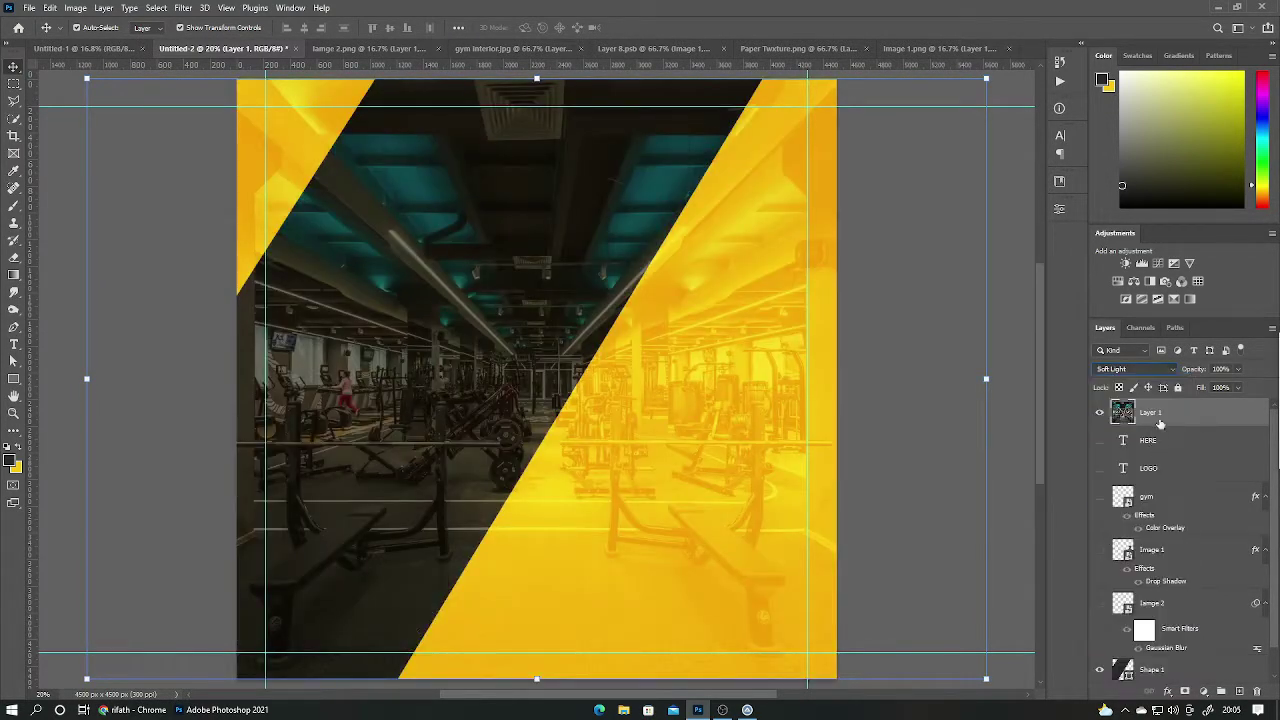
Set the gym photo to 87% opacity and bring the paper texture into the poster.
{"action": "left_click_drag", "start_coordinate": [1192, 373], "coordinate": [1198, 373]}
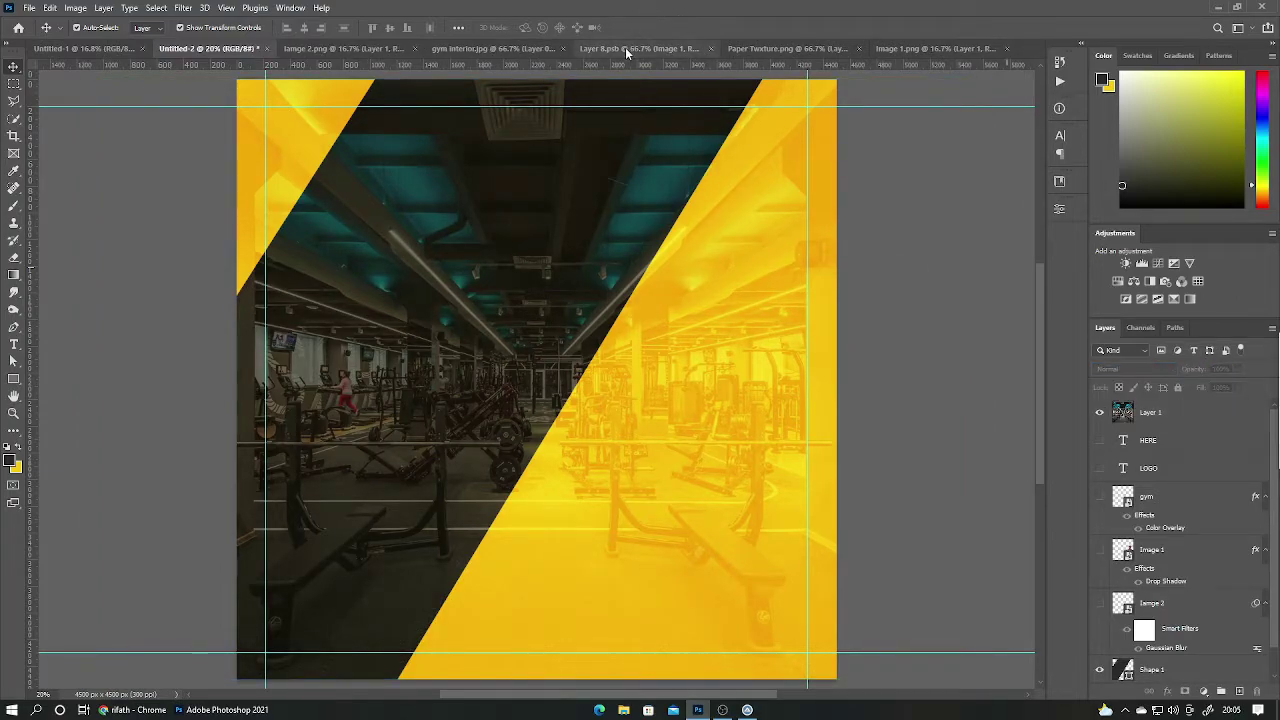
{"action": "left_click", "coordinate": [700, 49]}
{"action": "left_click", "coordinate": [780, 50]}
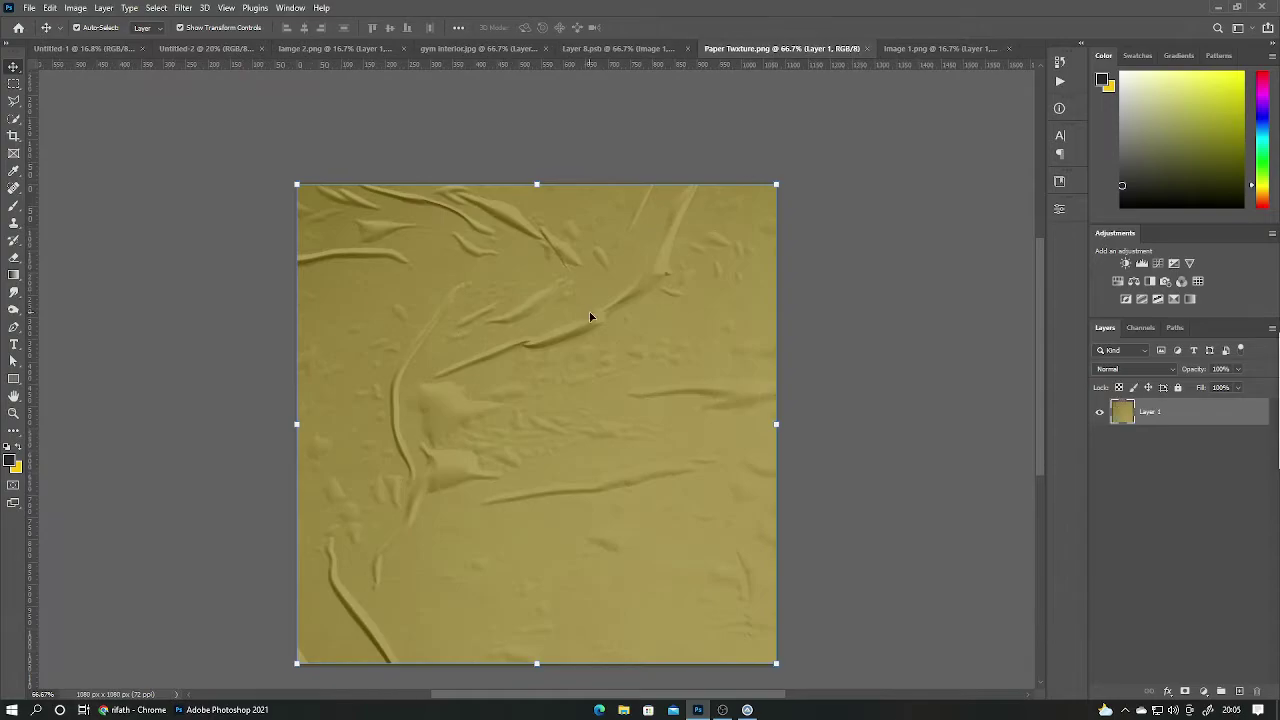
{"action": "left_click", "coordinate": [195, 48]}
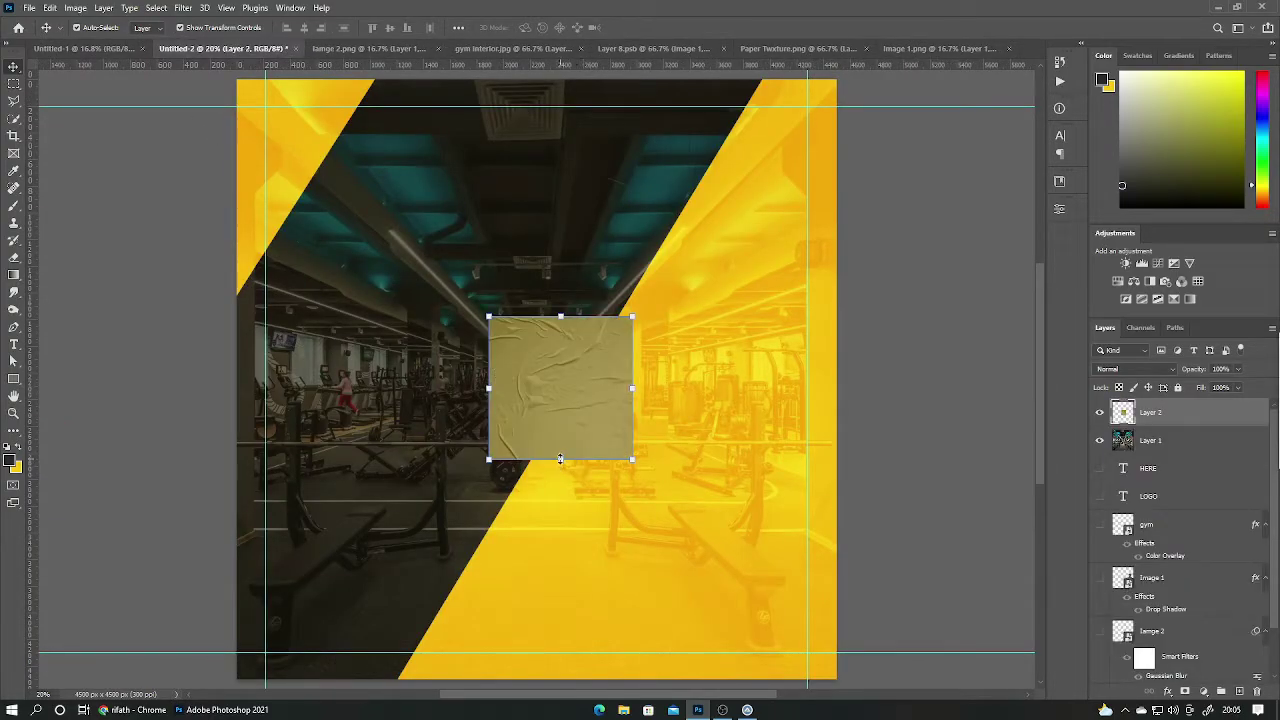
Resize the paper texture so it covers the entire poster.
{"action": "left_click_drag", "start_coordinate": [560, 459], "coordinate": [560, 679]}
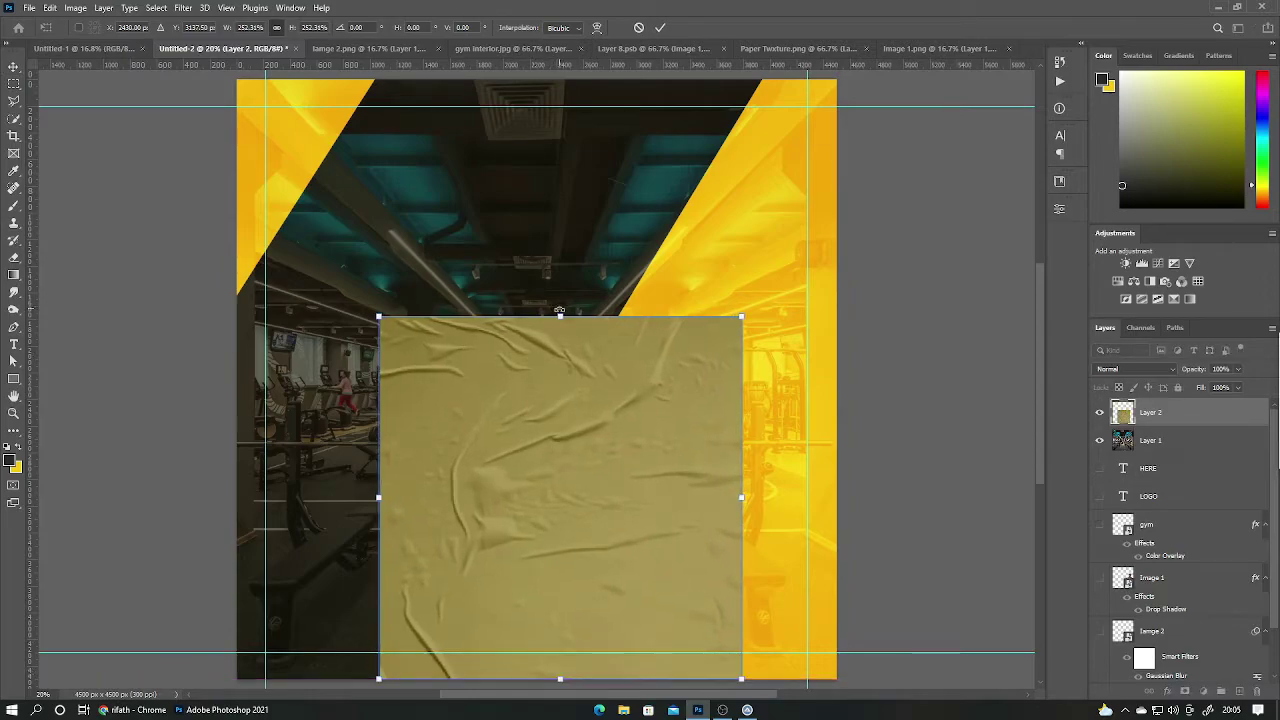
{"action": "left_click_drag", "start_coordinate": [559, 313], "coordinate": [583, 79]}
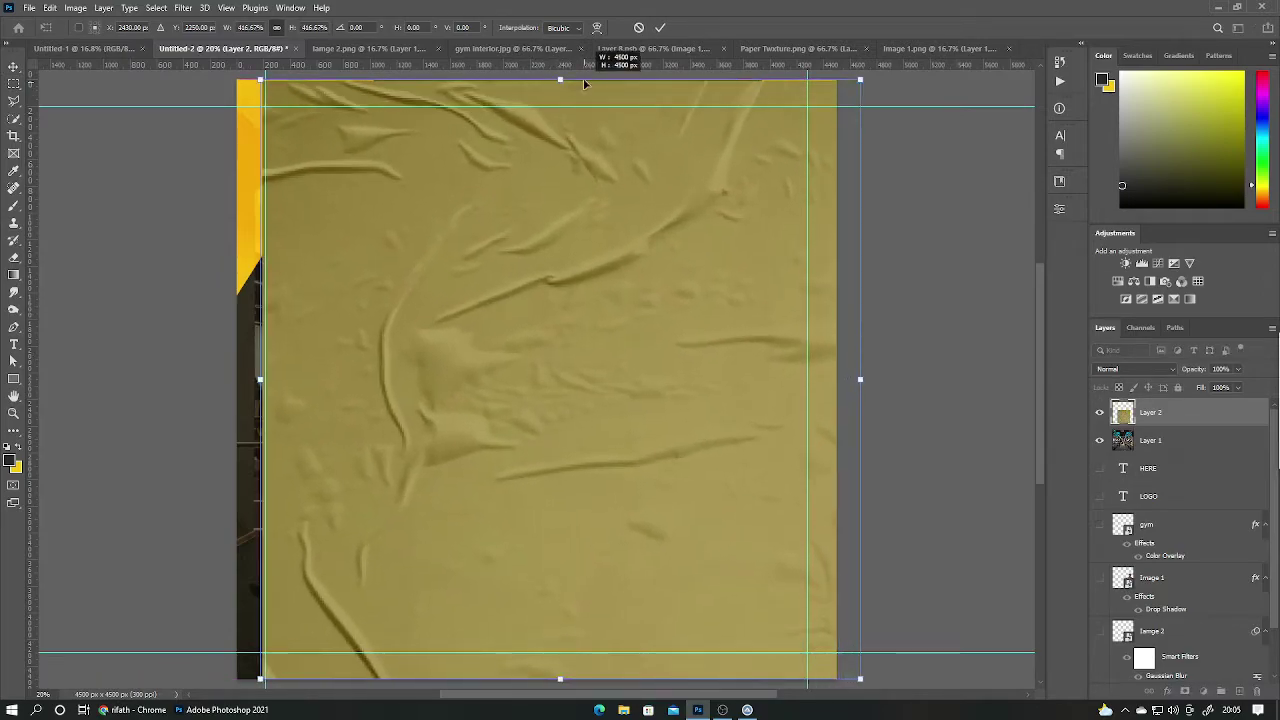
{"action": "left_click_drag", "start_coordinate": [567, 204], "coordinate": [543, 204]}
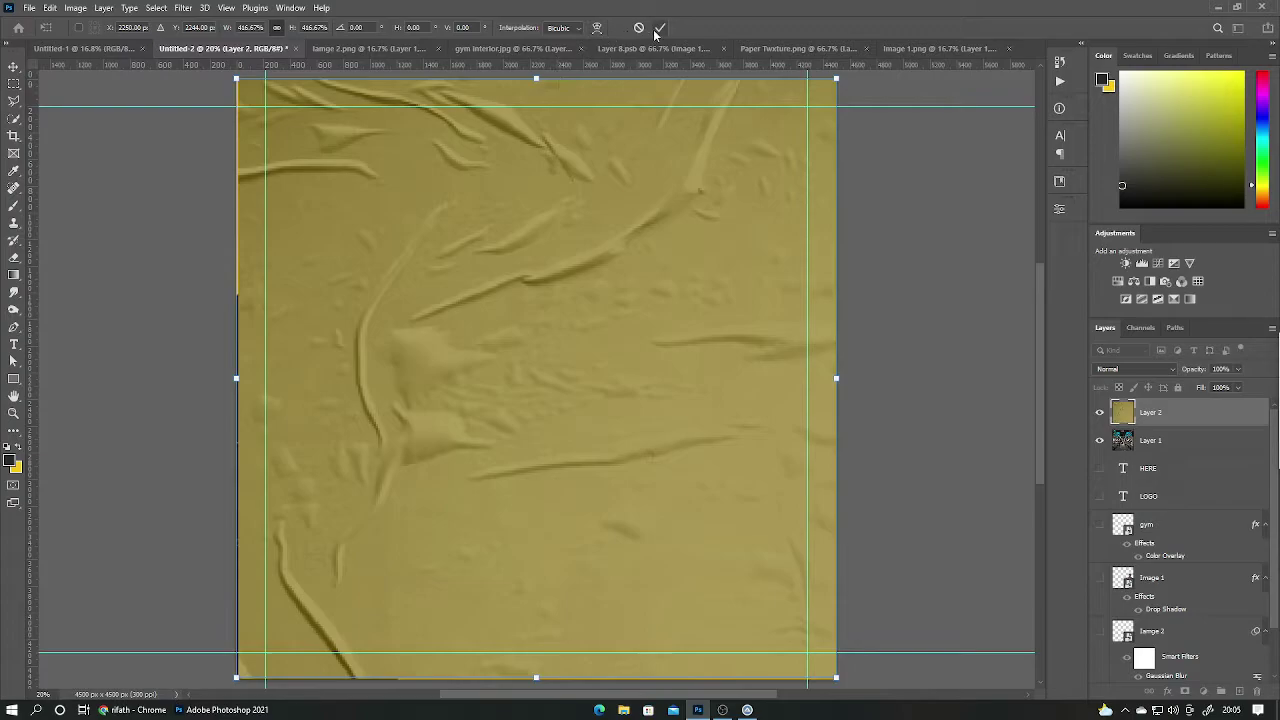
{"action": "key", "text": "Return"}
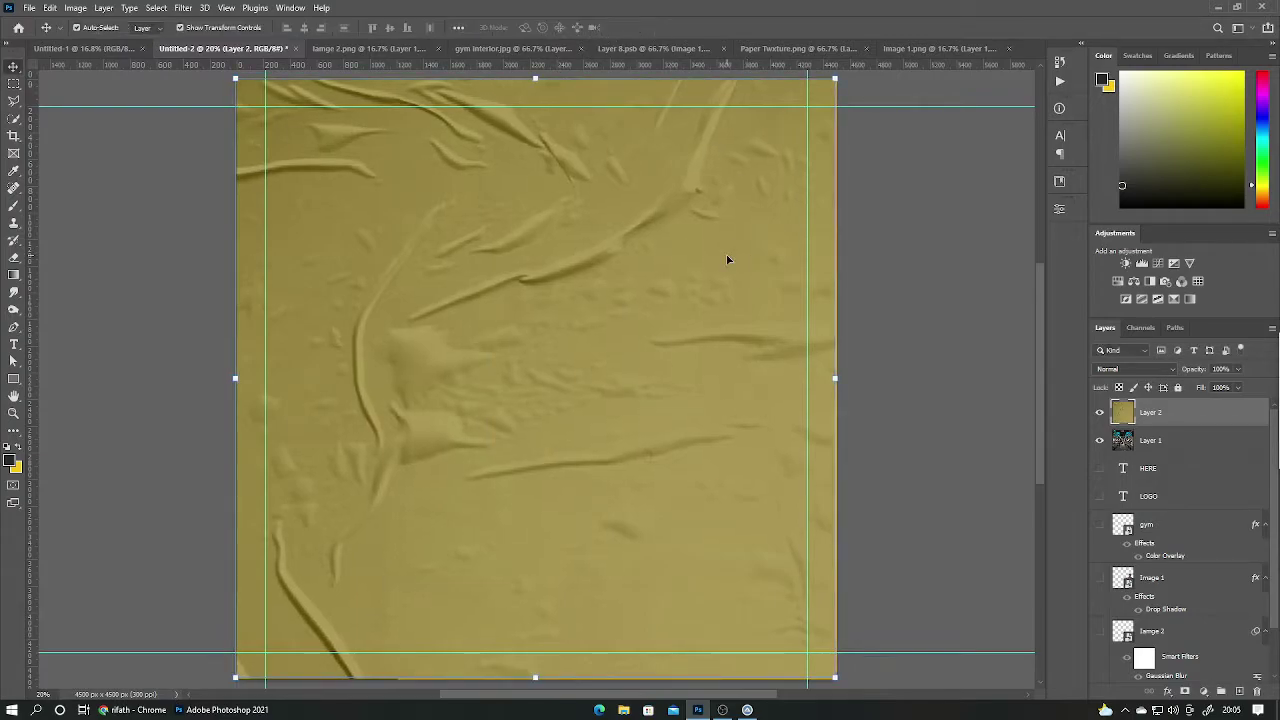
{"action": "key", "text": "Right"}
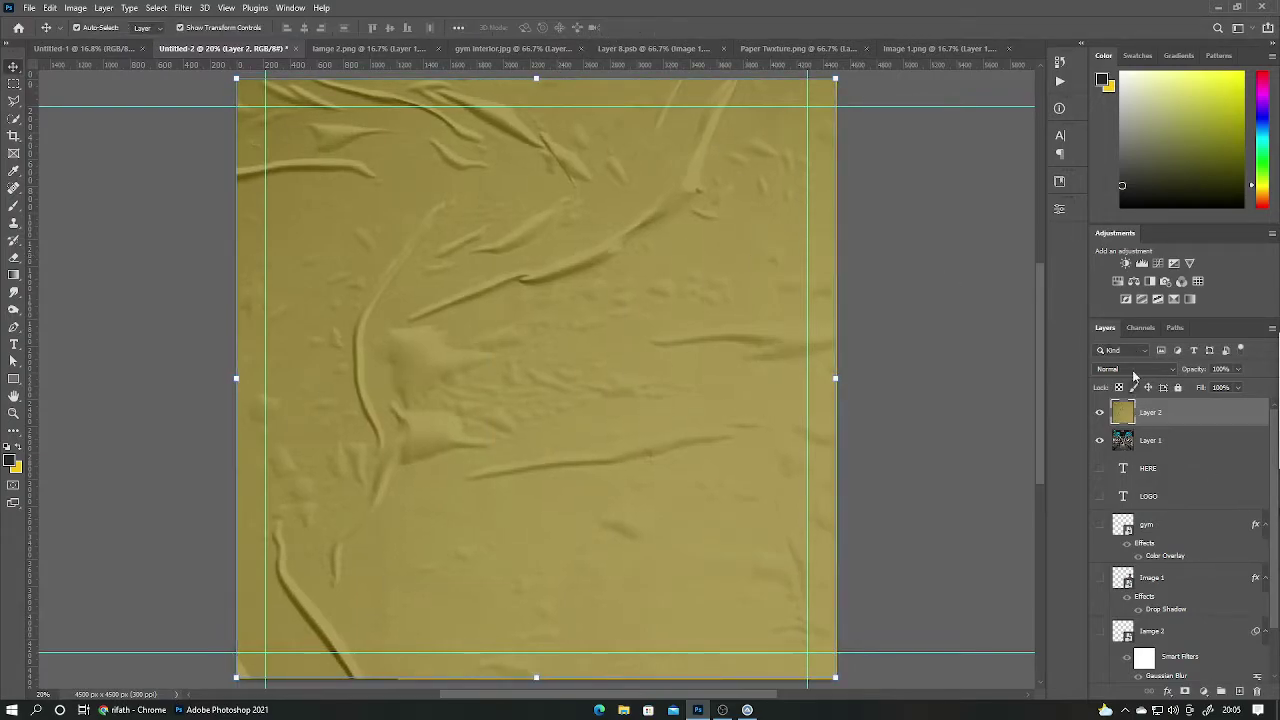
Blend the texture in Overlay and move it with the gym photo down to just above Shape 1.
{"action": "left_click", "coordinate": [1134, 370]}
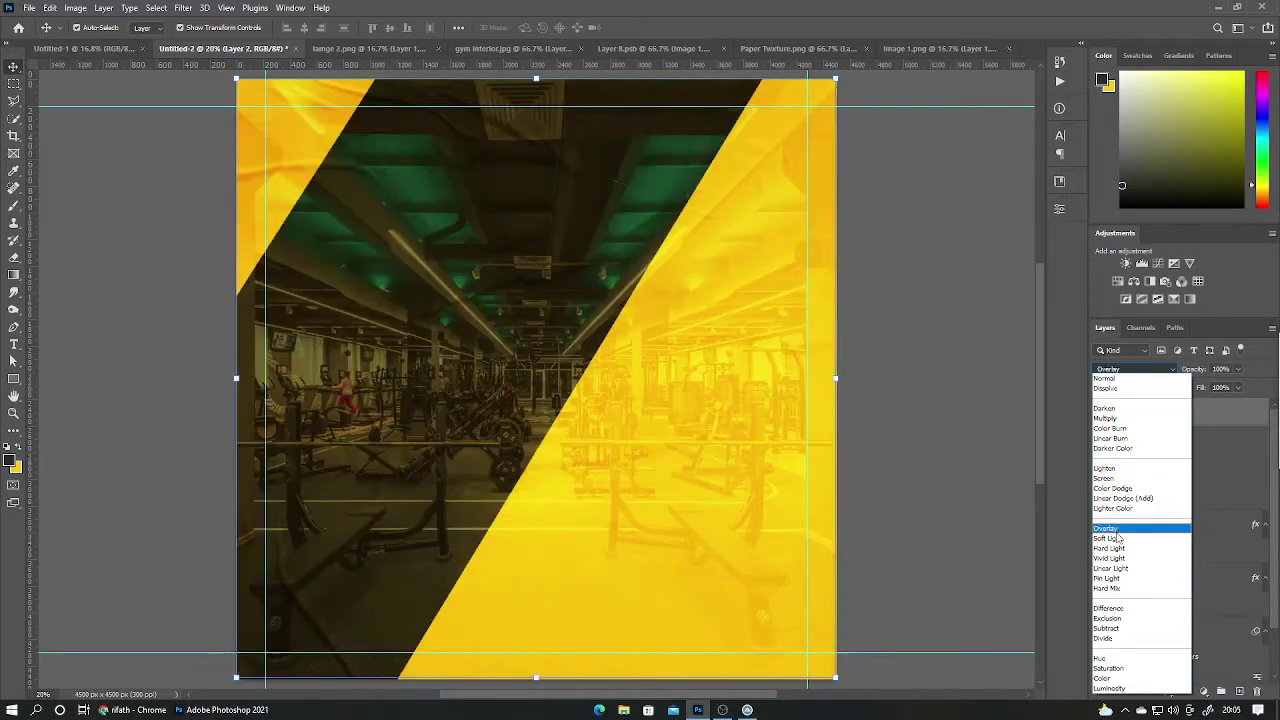
{"action": "left_click", "coordinate": [1117, 530]}
{"action": "left_click", "coordinate": [1176, 440], "text": "shift"}
{"action": "left_click_drag", "start_coordinate": [1182, 436], "coordinate": [1182, 645]}
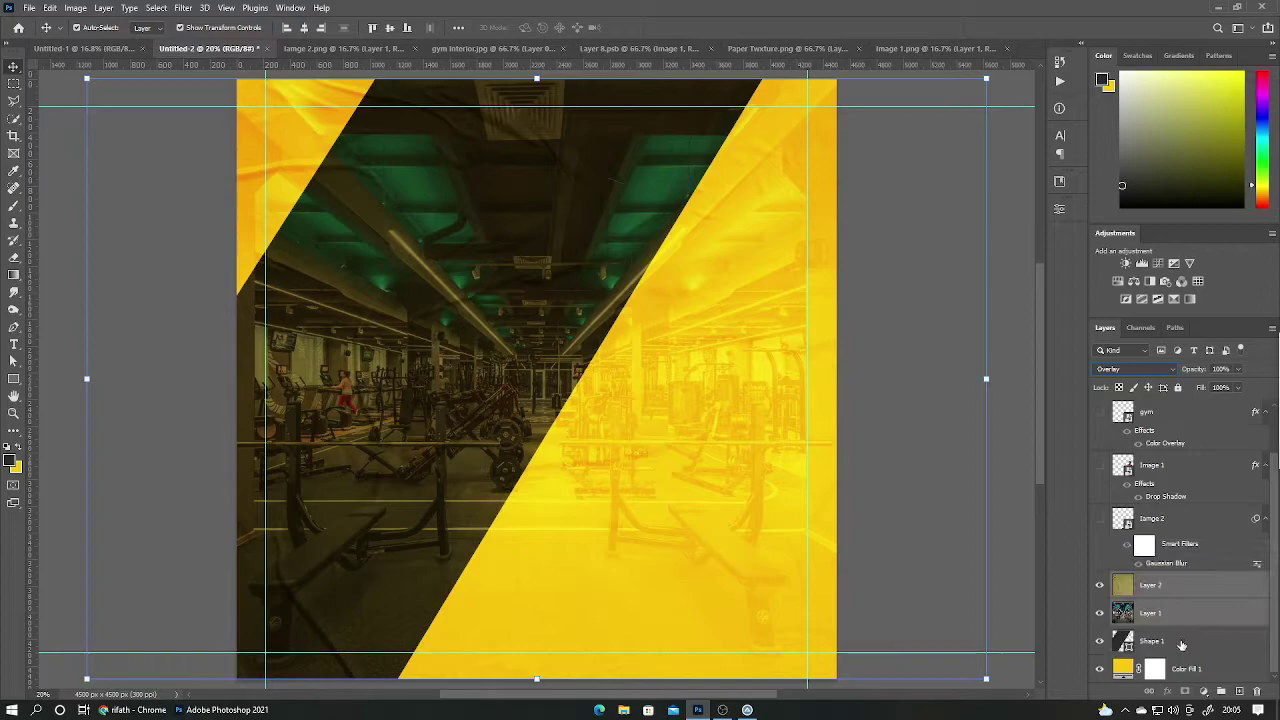
Group the four background layers as 'bg' and lock the group.
{"action": "left_click", "coordinate": [1218, 671], "text": "shift"}
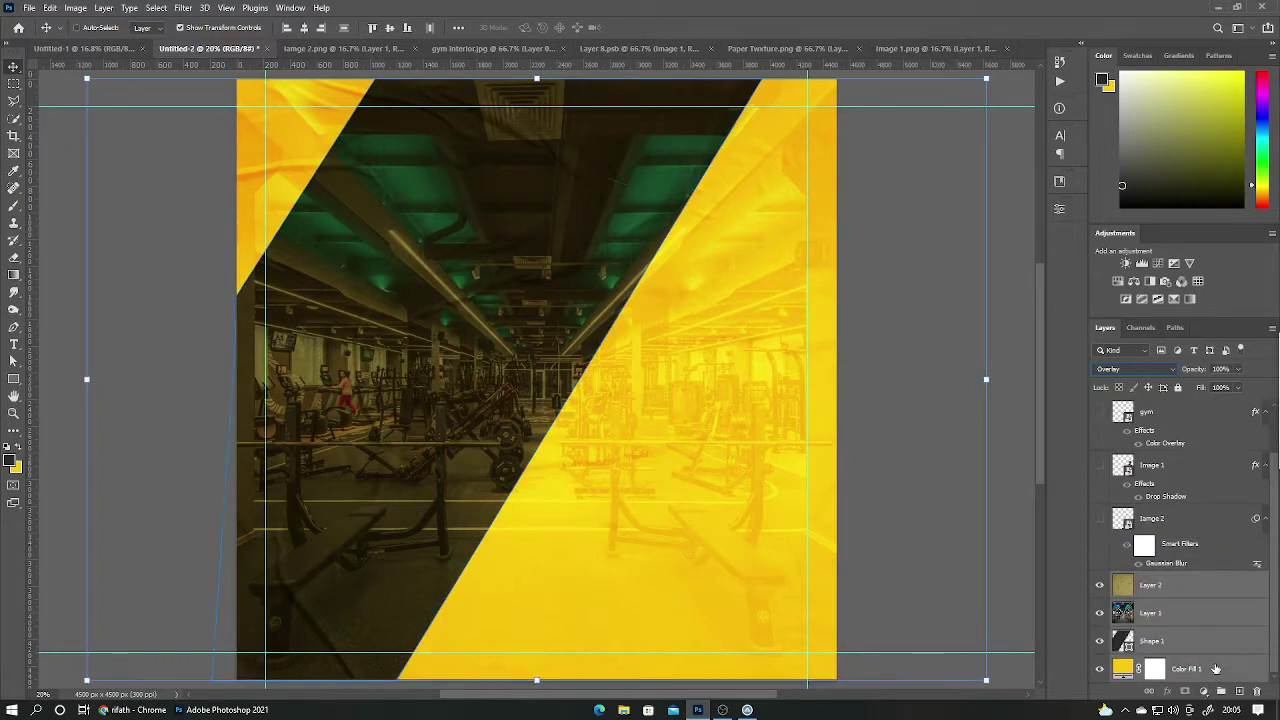
{"action": "key", "text": "ctrl+g"}
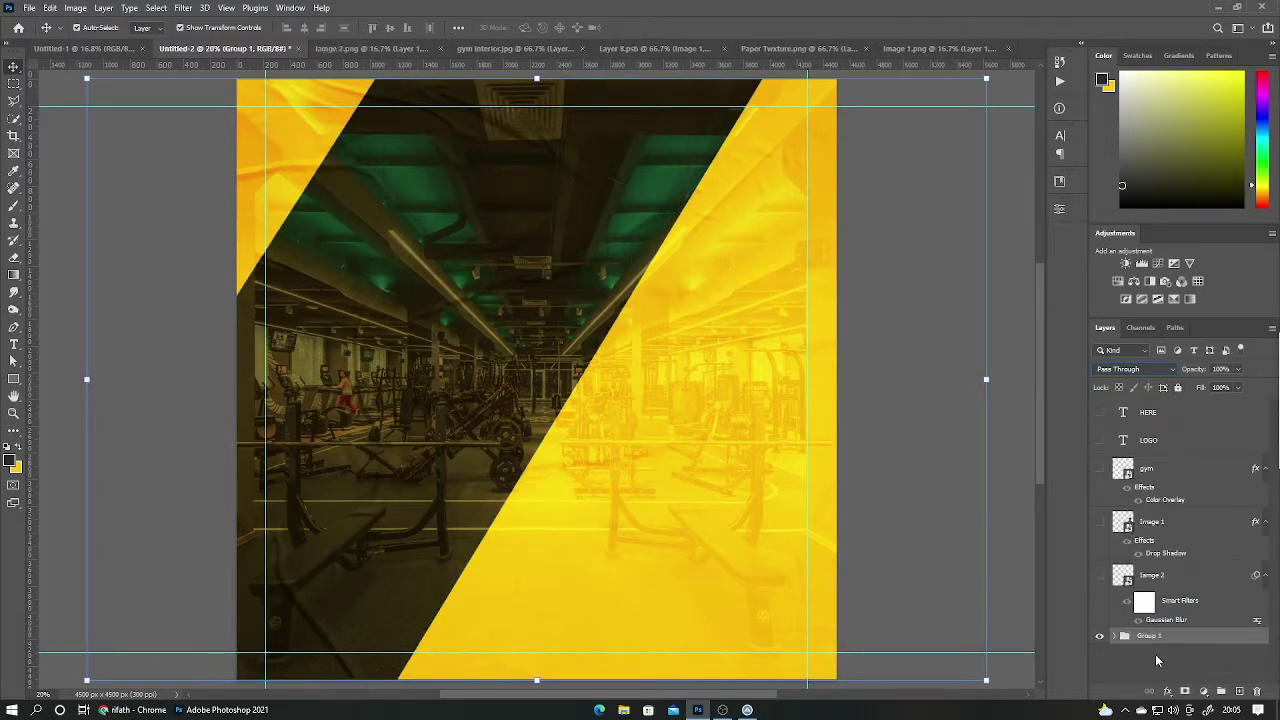
{"action": "double_click", "coordinate": [1150, 637]}
{"action": "type", "text": "bg"}
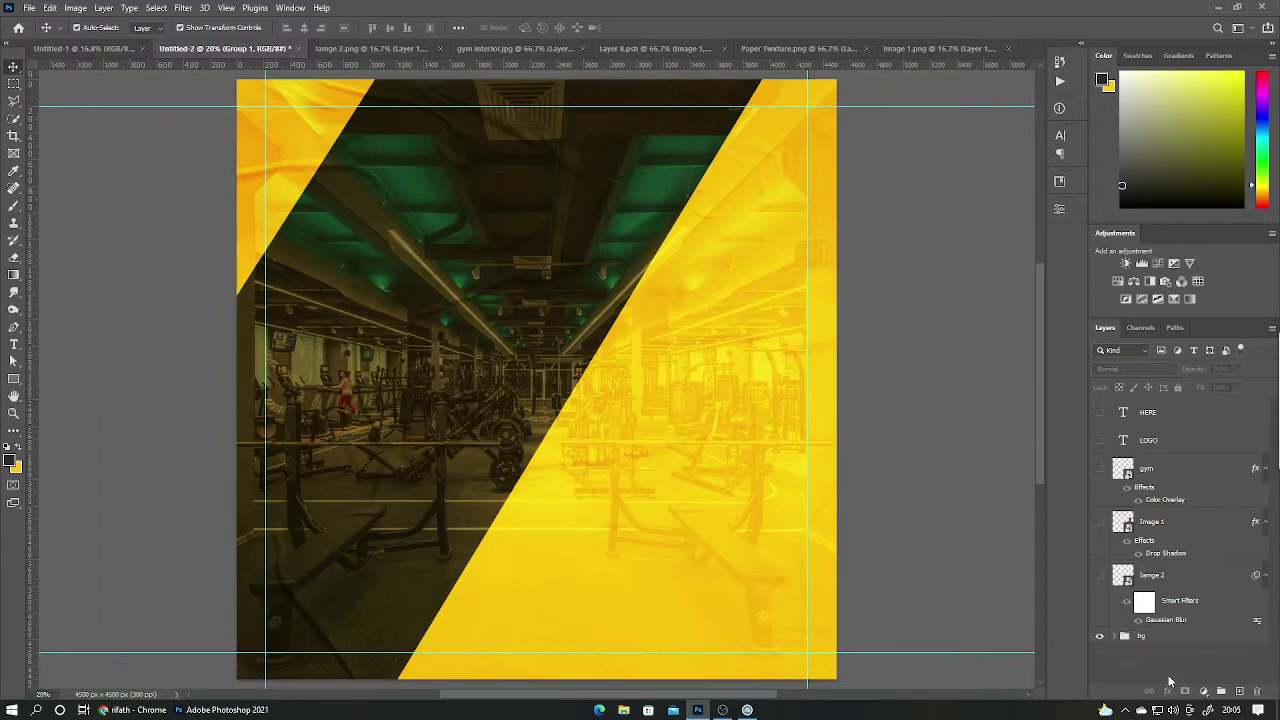
{"action": "key", "text": "Return"}
{"action": "key", "text": "ctrl+slash"}
{"action": "left_click", "coordinate": [1119, 662]}
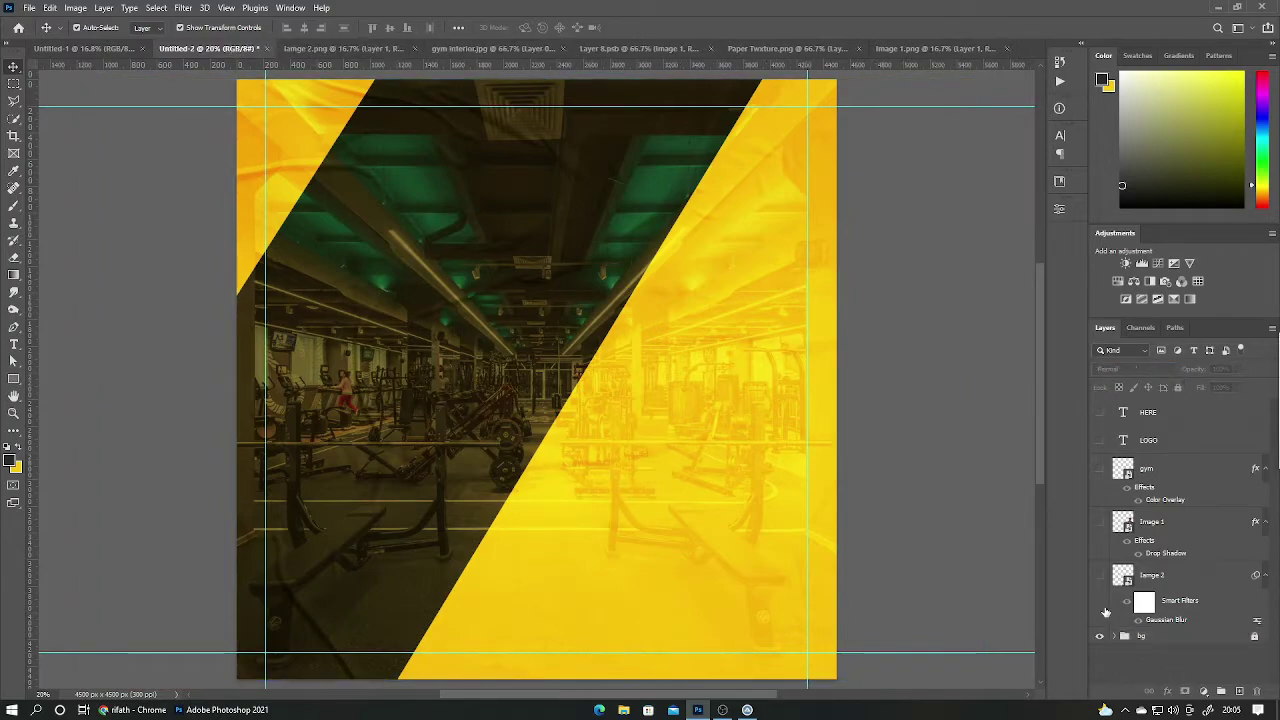
Unhide the man, woman and logo layers and group the three photos as 'image'.
{"action": "left_click", "coordinate": [1101, 469], "text": "alt"}
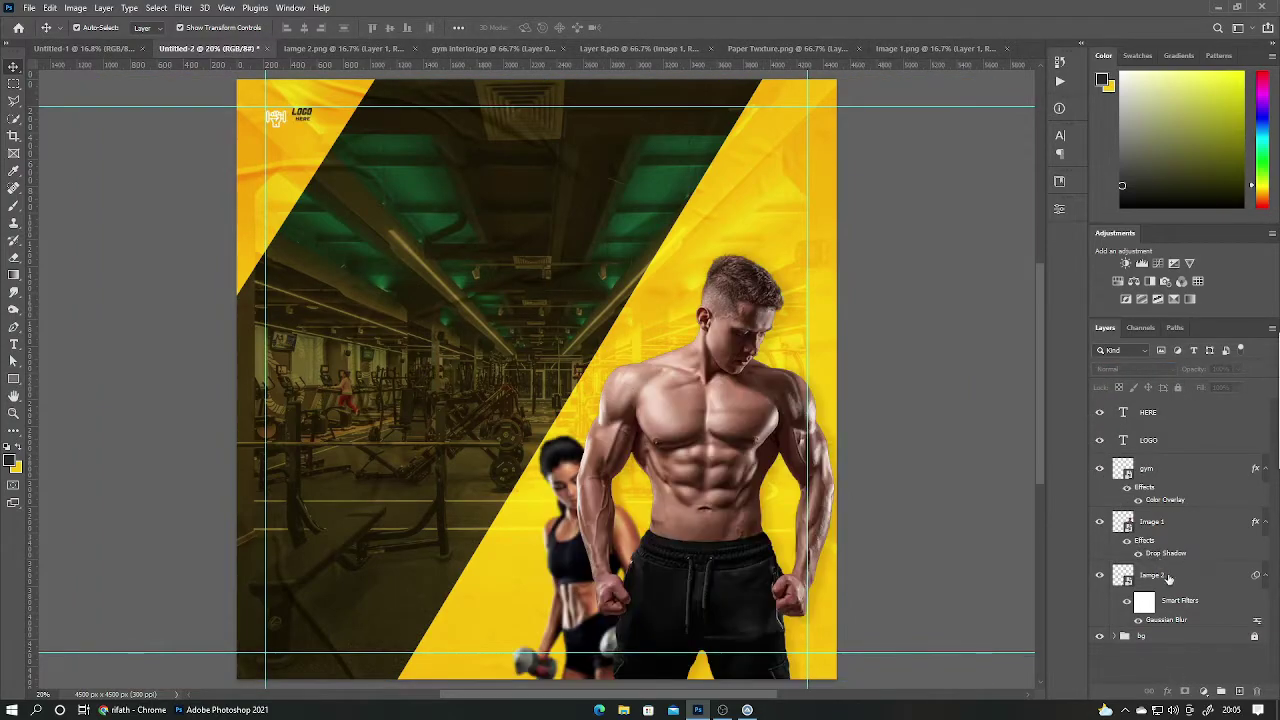
{"action": "left_click", "coordinate": [1182, 570]}
{"action": "left_click", "coordinate": [1178, 492], "text": "shift"}
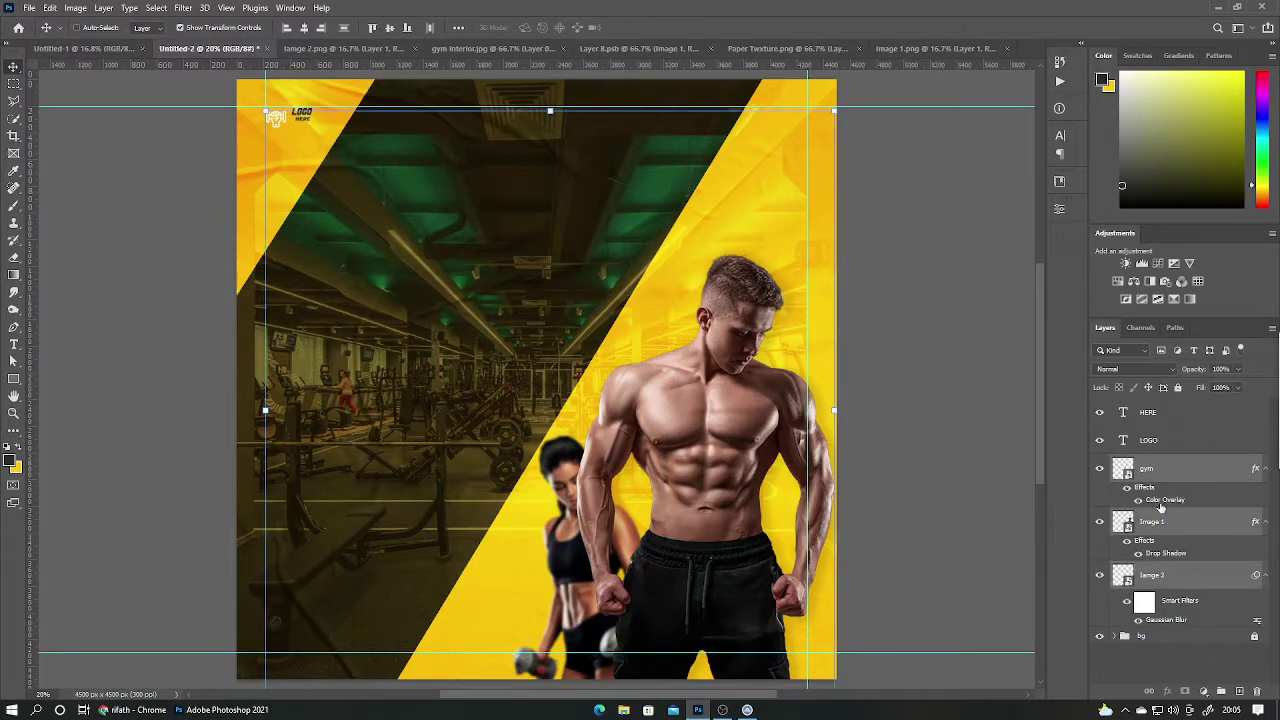
{"action": "key", "text": "ctrl+g"}
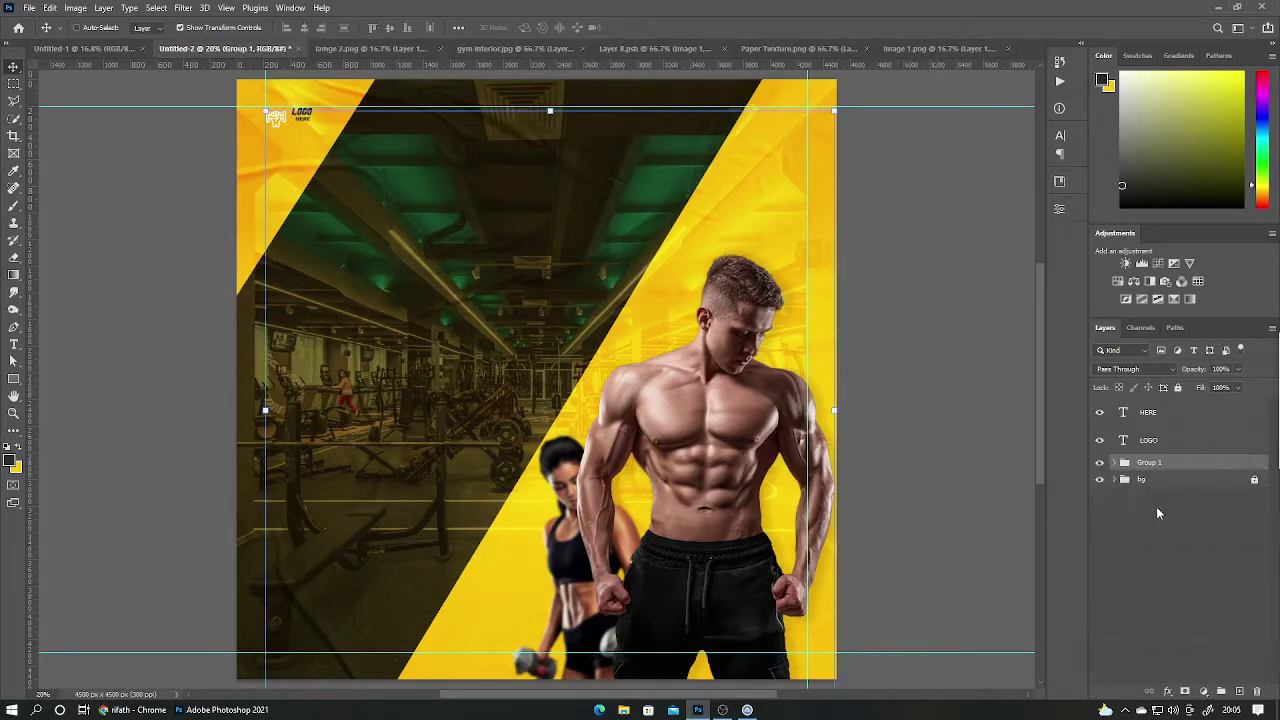
{"action": "double_click", "coordinate": [1150, 463]}
{"action": "type", "text": "mage"}
{"action": "left_click", "coordinate": [1174, 606]}
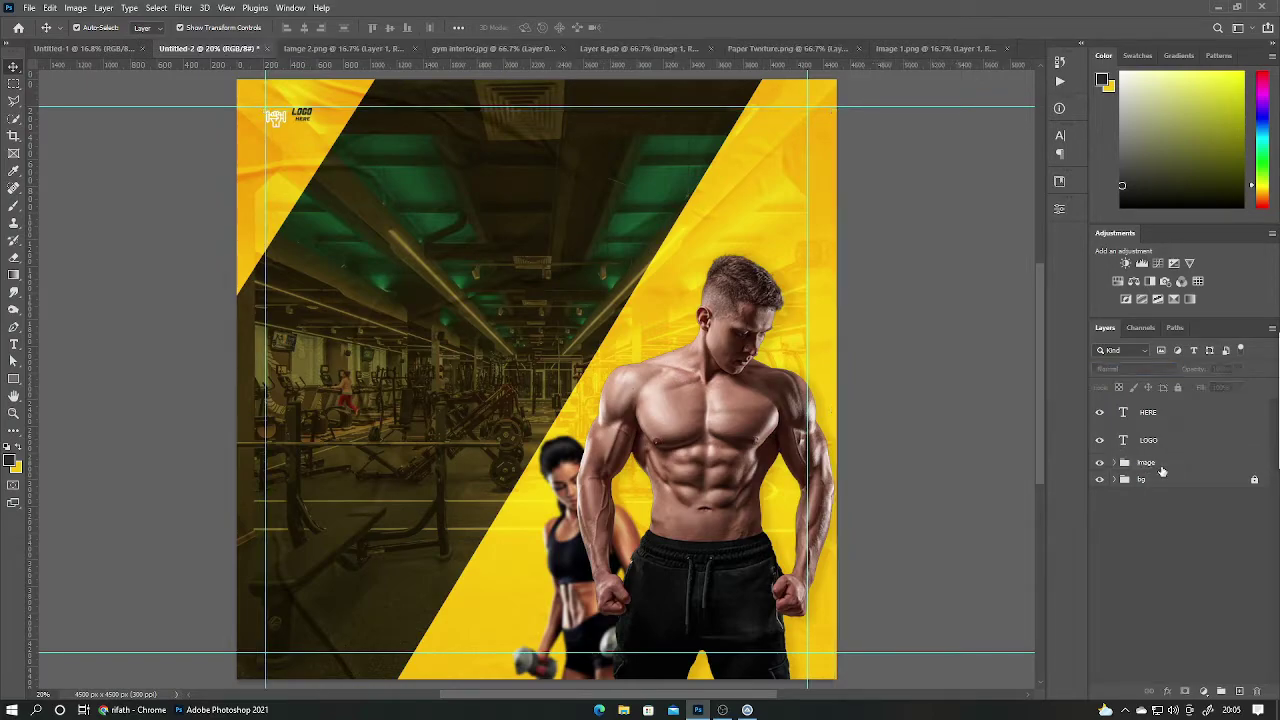
Group the LOGO and HERE text layers as 'logo' and lock the image group.
{"action": "left_click", "coordinate": [1160, 440]}
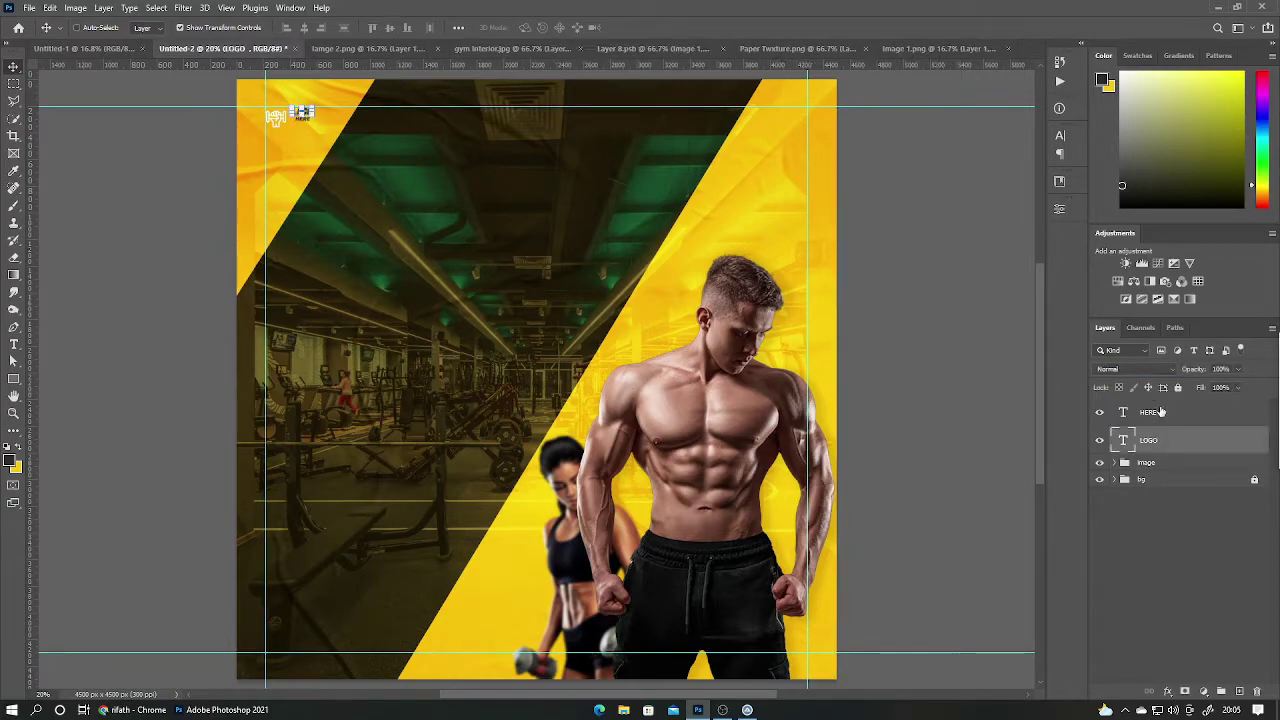
{"action": "left_click", "coordinate": [1147, 412], "text": "shift"}
{"action": "key", "text": "ctrl+g"}
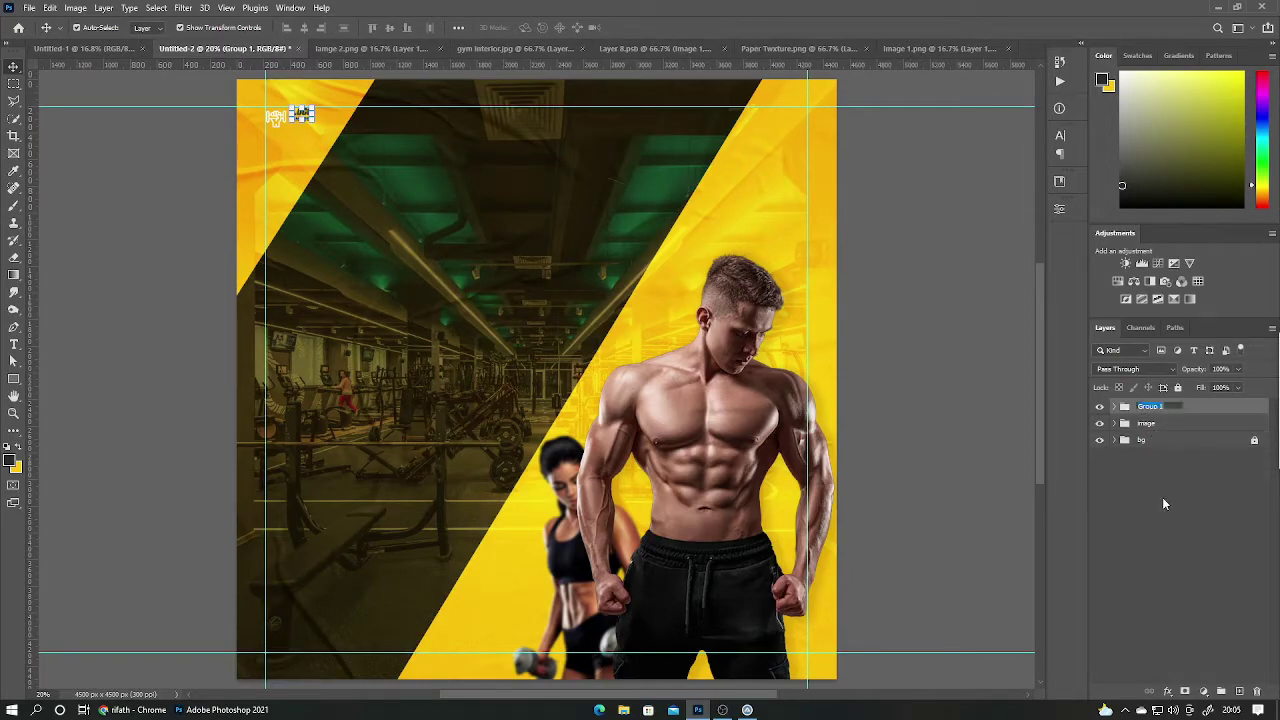
{"action": "type", "text": "logo"}
{"action": "left_click", "coordinate": [1148, 557]}
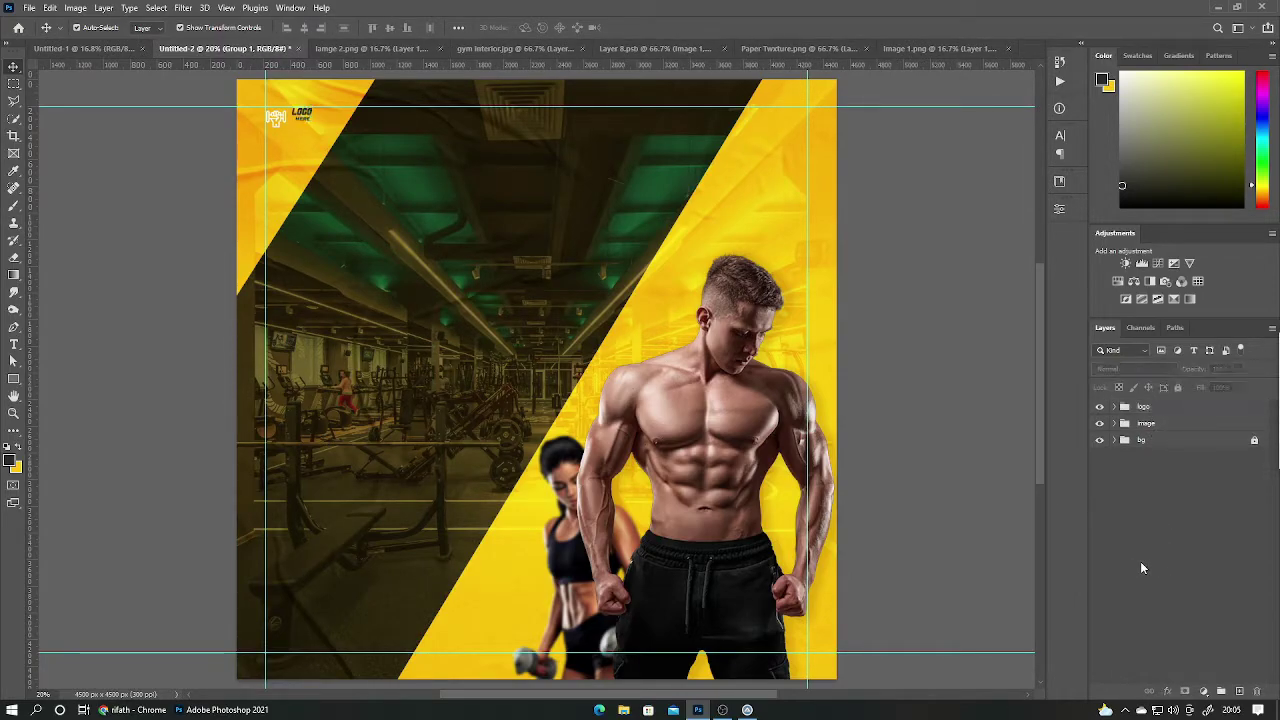
{"action": "left_click", "coordinate": [1190, 425]}
{"action": "left_click", "coordinate": [1178, 388]}
{"action": "left_click", "coordinate": [1133, 487]}
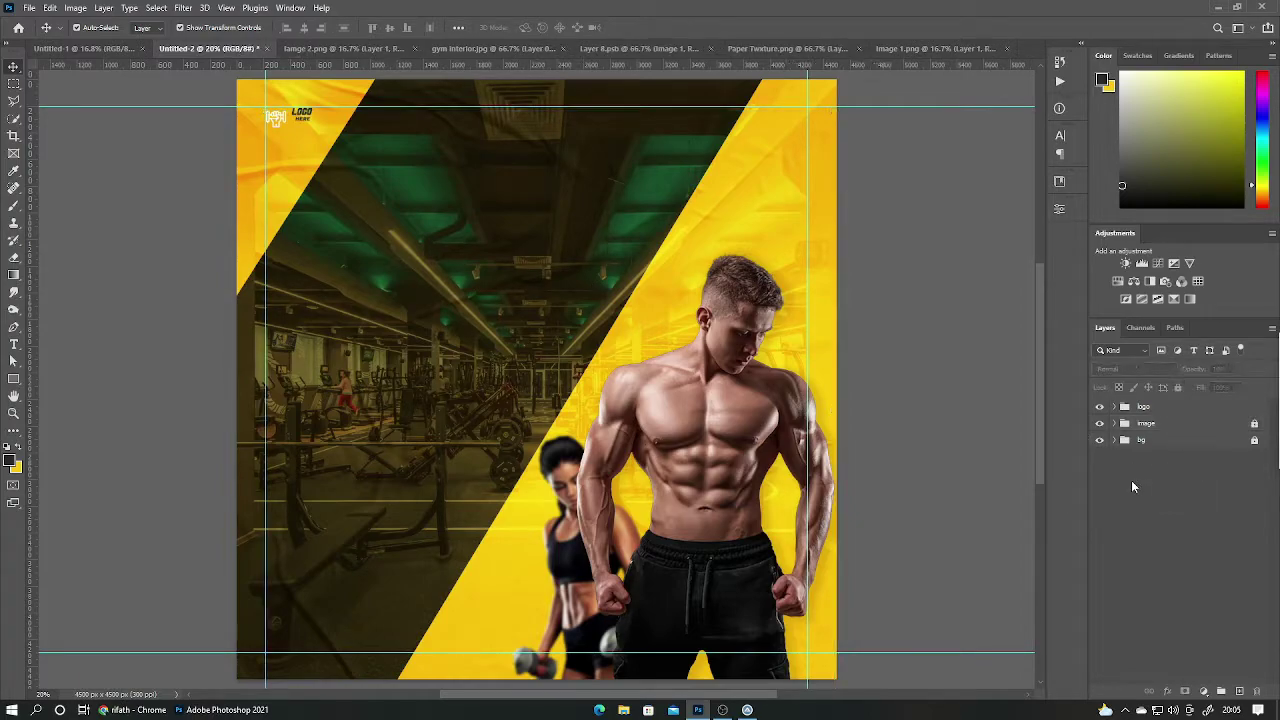
Copy the headline, tagline, OPEN 24/7 and activity text layers from Untitled-1 into Untitled-2.
{"action": "left_click", "coordinate": [80, 48]}
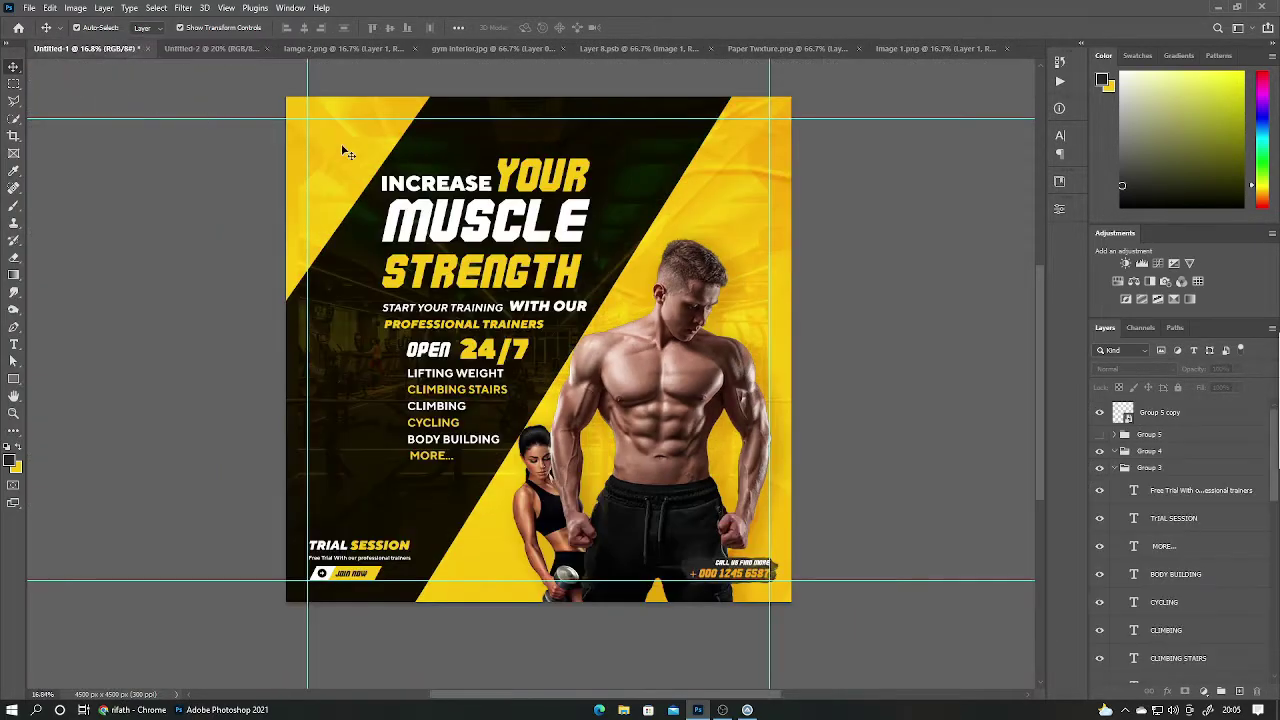
{"action": "left_click", "coordinate": [462, 154]}
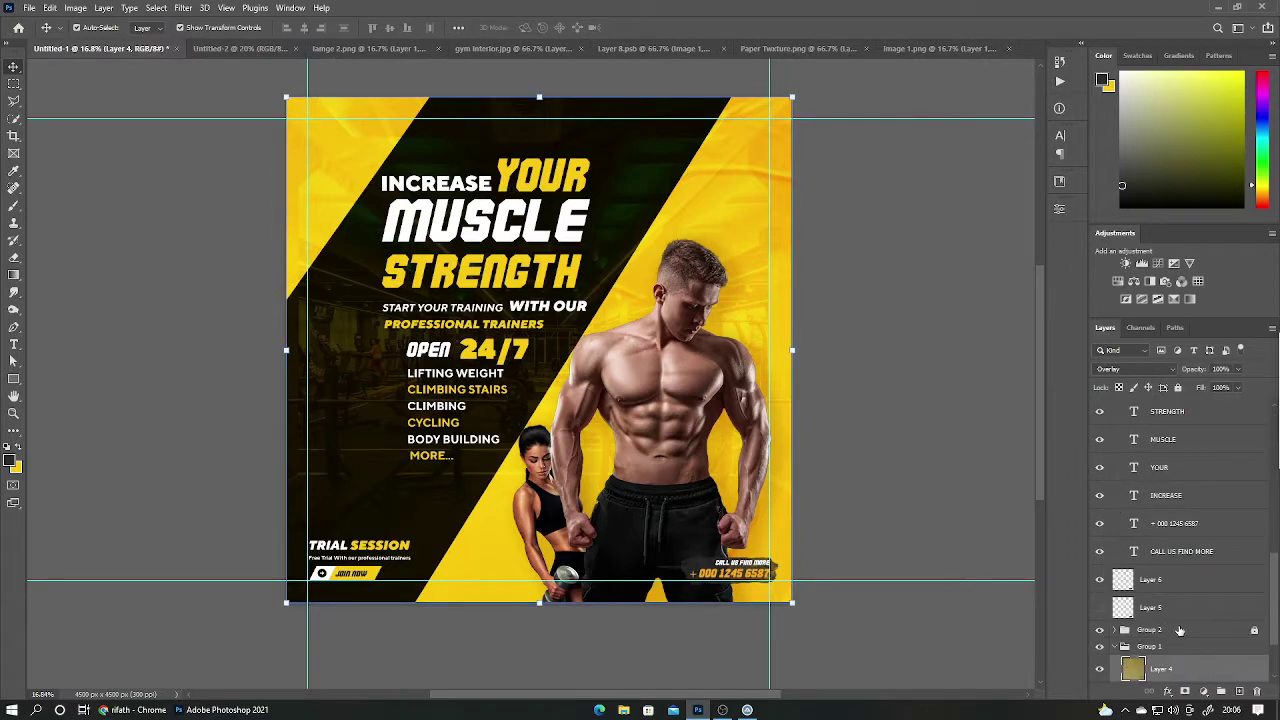
{"action": "left_click", "coordinate": [1182, 648]}
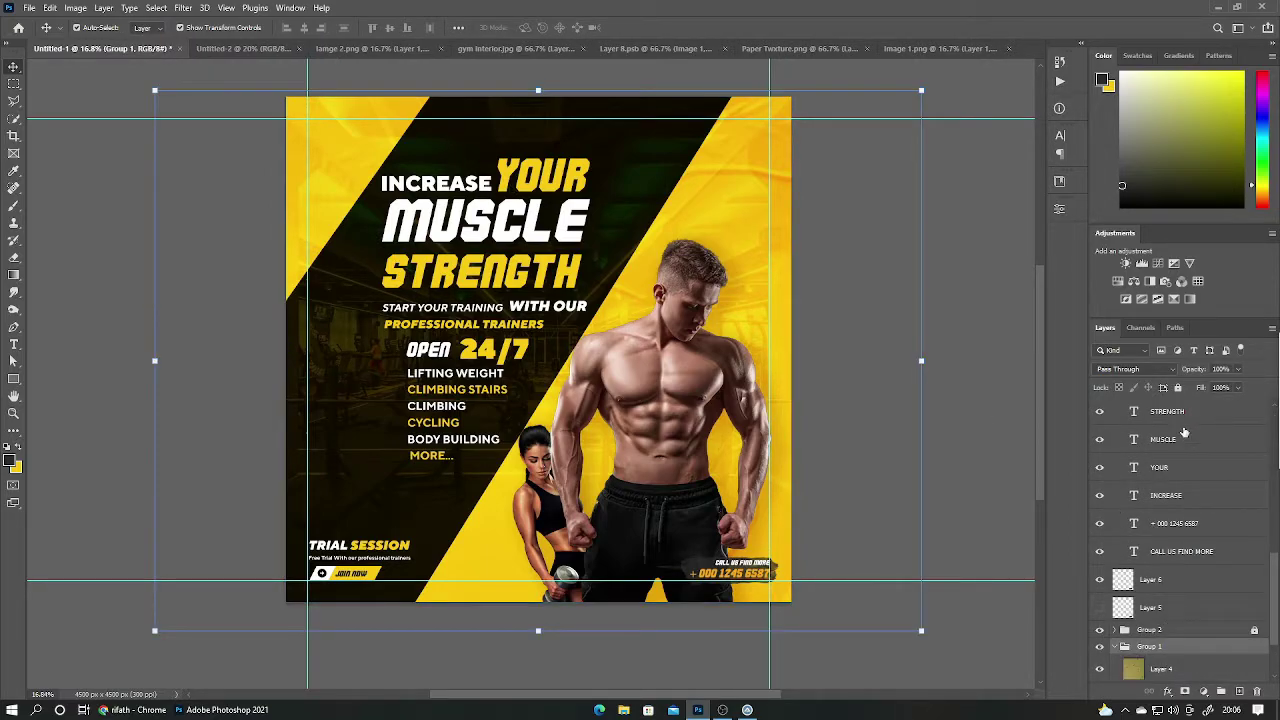
{"action": "left_click", "coordinate": [850, 327]}
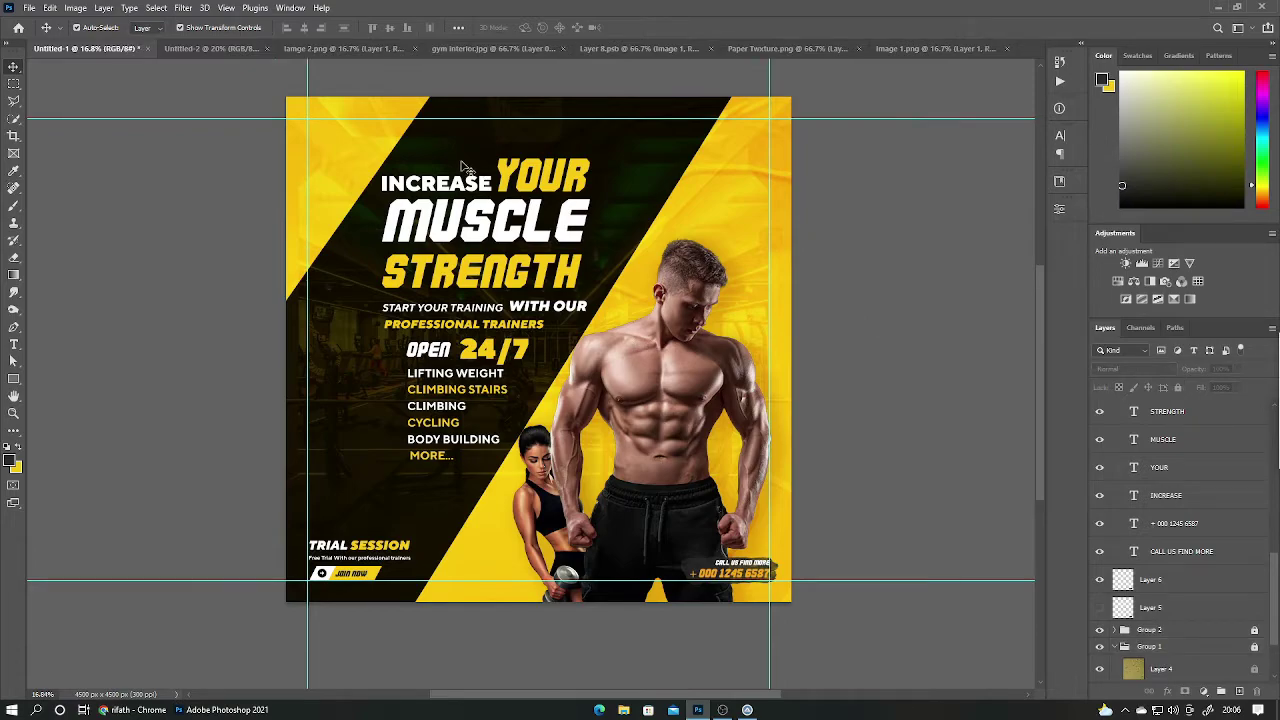
{"action": "left_click_drag", "start_coordinate": [458, 150], "coordinate": [437, 458]}
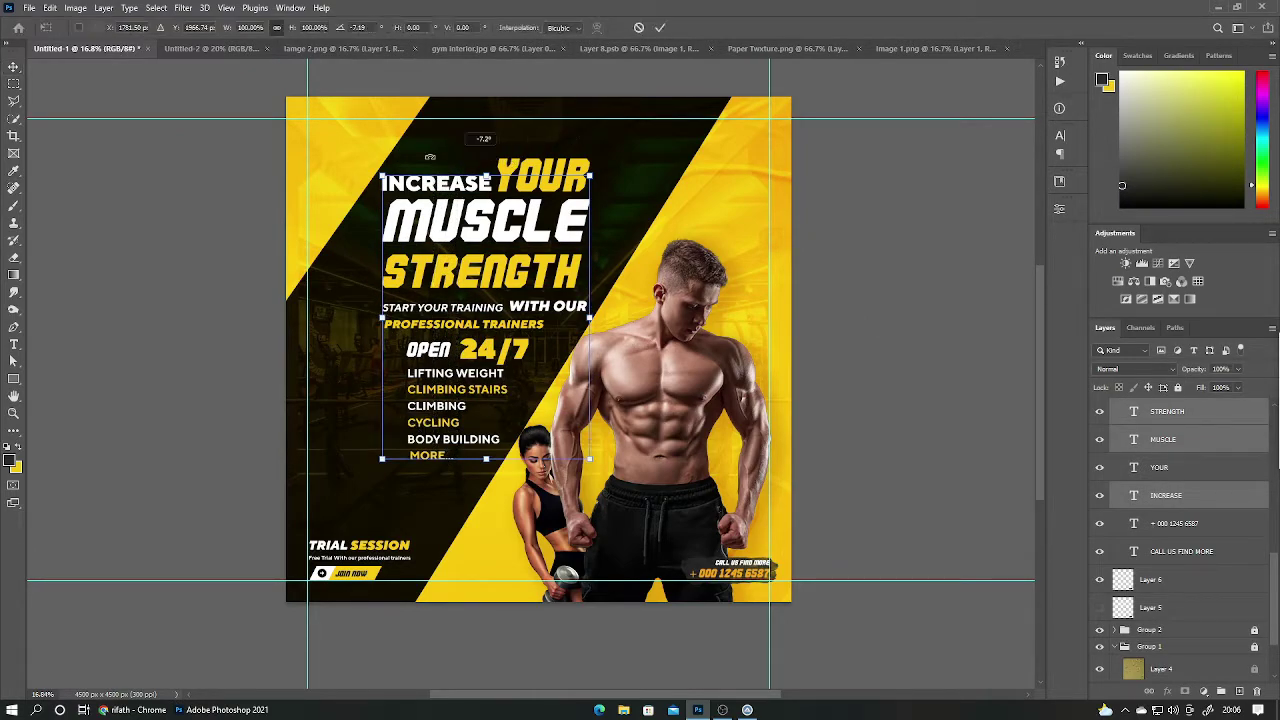
{"action": "left_click_drag", "start_coordinate": [565, 133], "coordinate": [638, 28]}
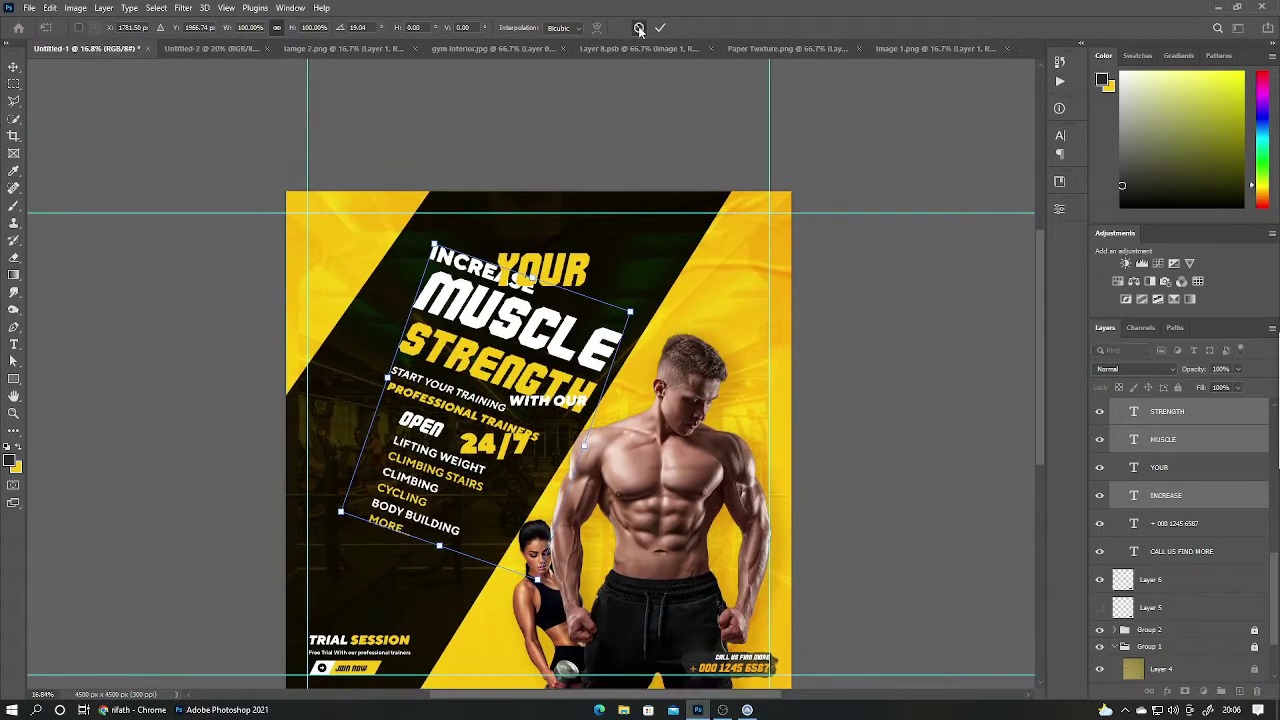
{"action": "left_click", "coordinate": [638, 28]}
{"action": "left_click_drag", "start_coordinate": [367, 238], "coordinate": [566, 558]}
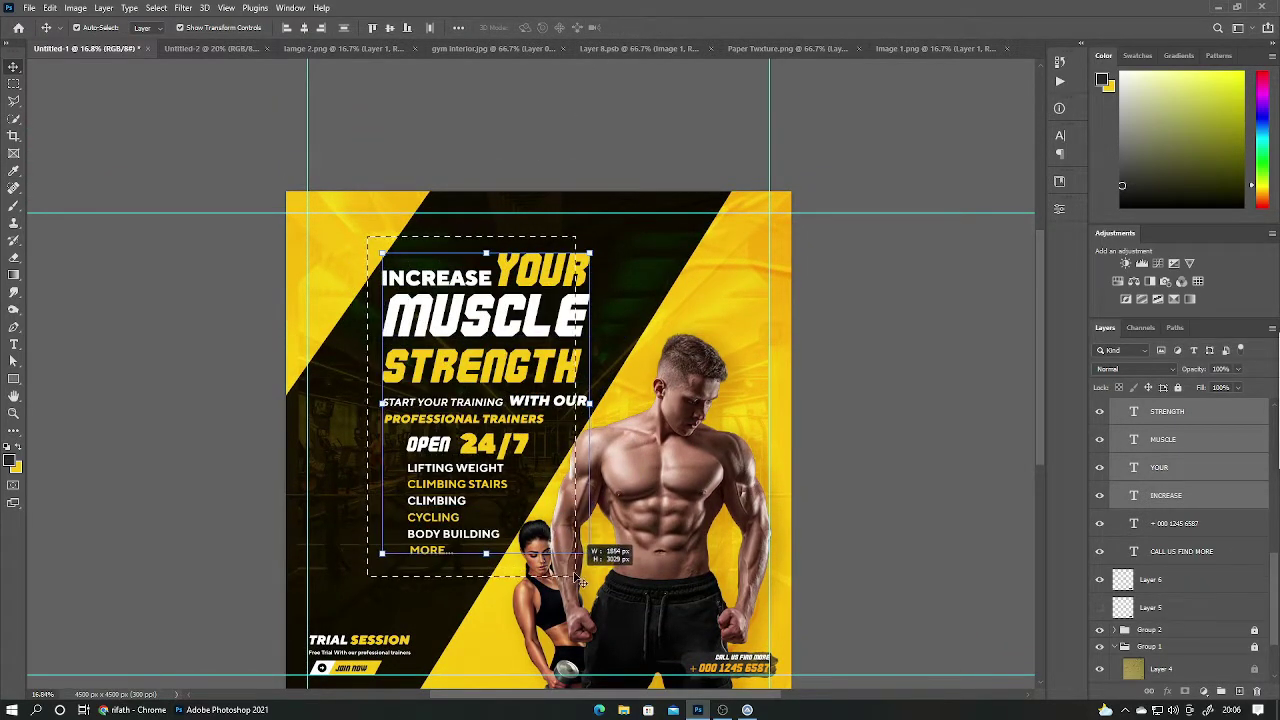
{"action": "mouse_move", "coordinate": [515, 316]}
{"action": "left_mouse_down"}
{"action": "mouse_move", "coordinate": [228, 50]}
{"action": "mouse_move", "coordinate": [463, 237]}
{"action": "mouse_move", "coordinate": [442, 315]}
{"action": "mouse_move", "coordinate": [474, 283]}
{"action": "left_mouse_up"}
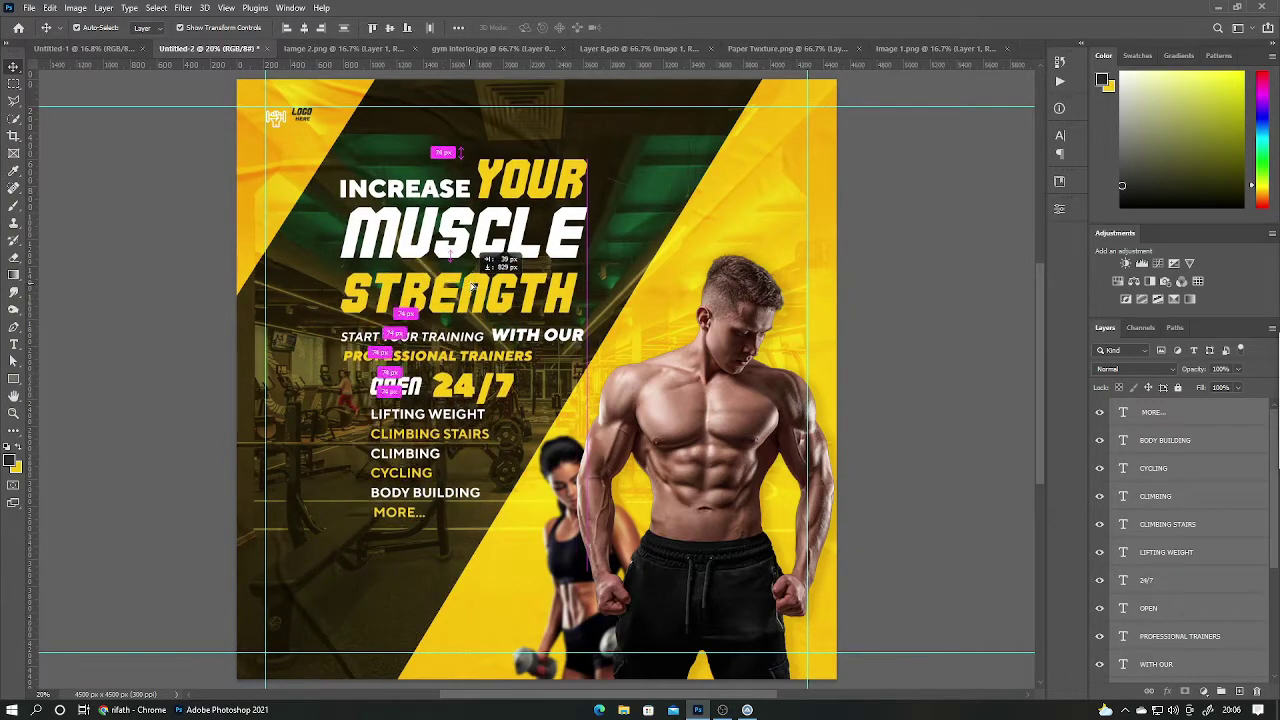
Check the INCREASE and YOUR headline fonts, keeping Commando unchanged.
{"action": "left_click", "coordinate": [917, 277]}
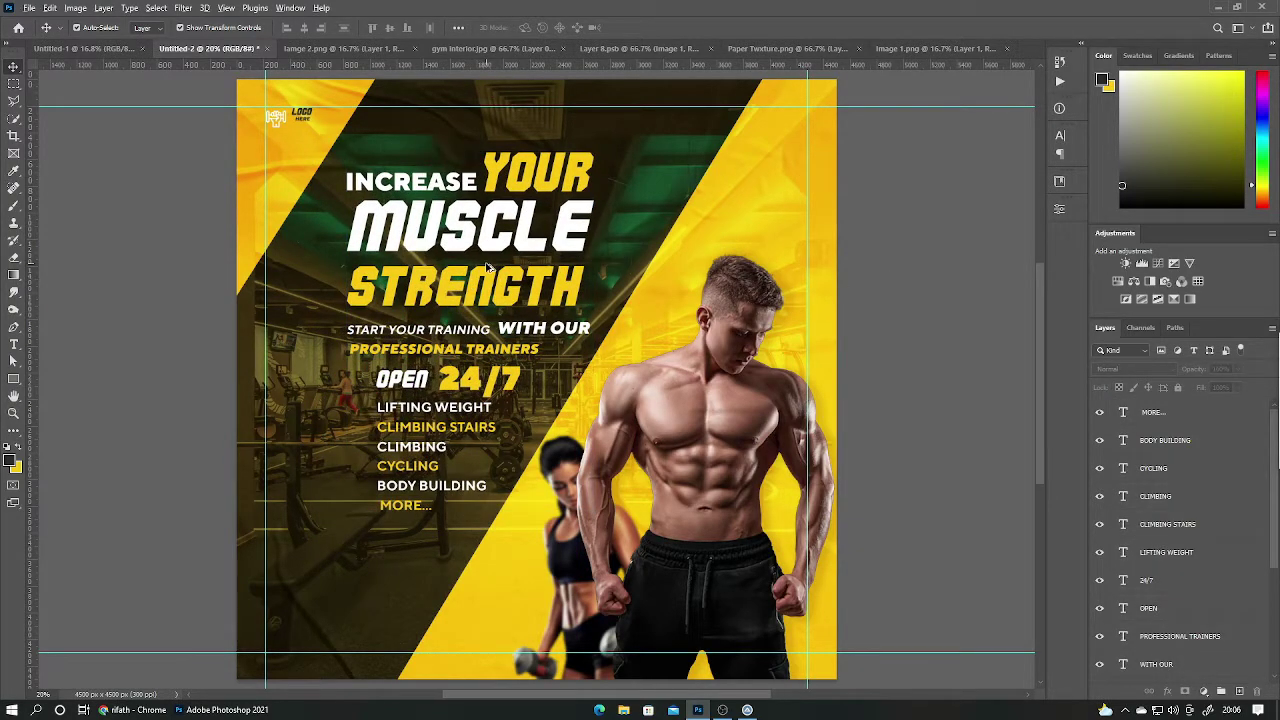
{"action": "scroll", "coordinate": [655, 222], "scroll_direction": "up", "scroll_amount": 1}
{"action": "left_click", "coordinate": [505, 163]}
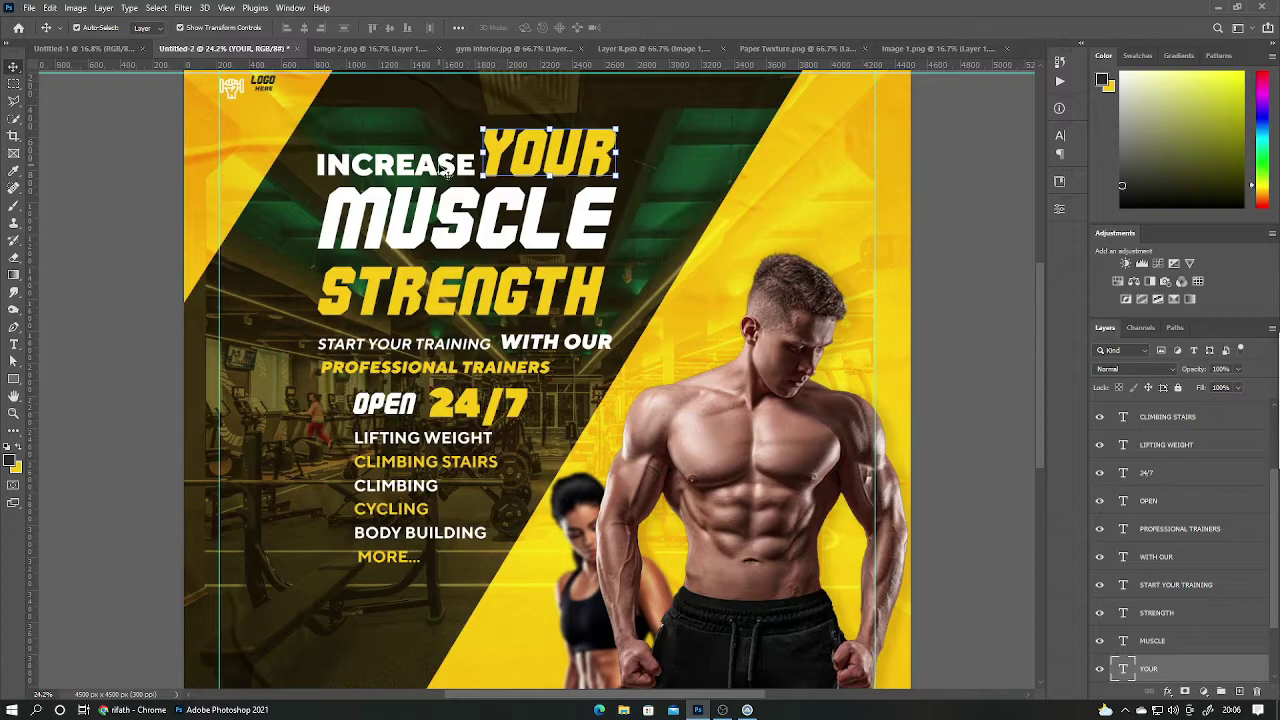
{"action": "left_click", "coordinate": [440, 168]}
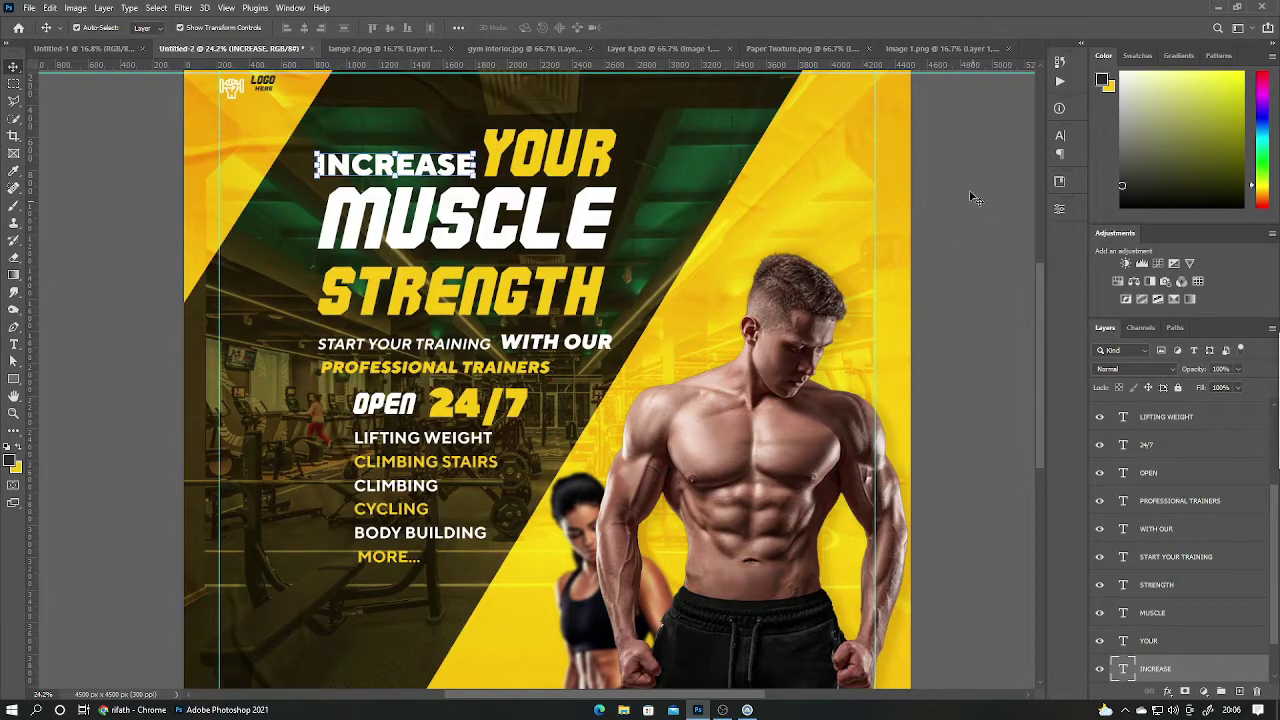
{"action": "left_click", "coordinate": [1060, 135]}
{"action": "left_click", "coordinate": [980, 155]}
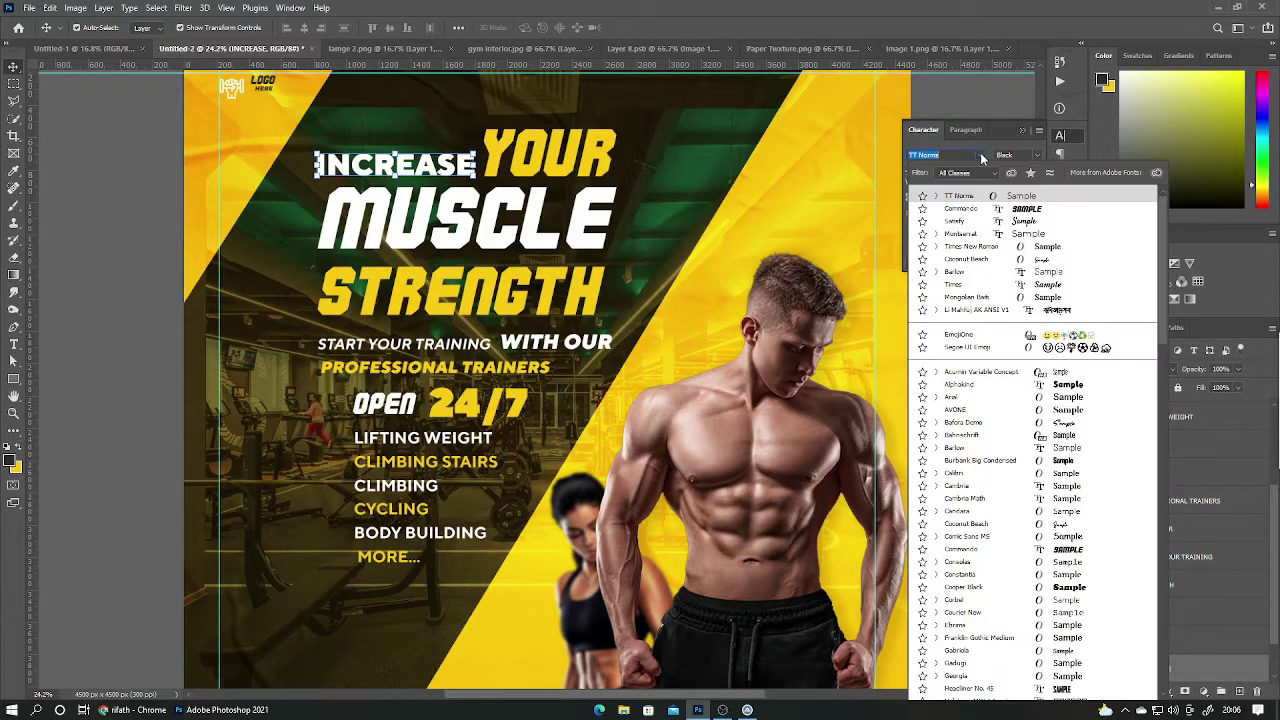
{"action": "left_click", "coordinate": [1030, 157]}
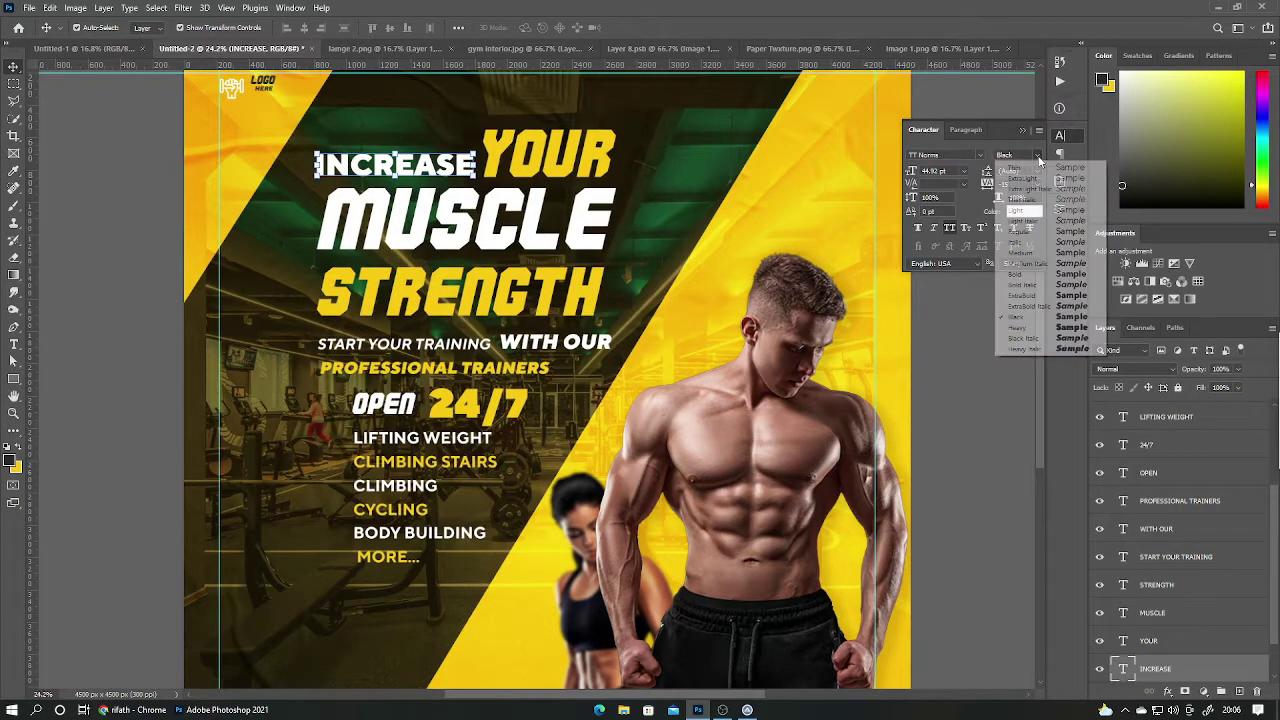
{"action": "left_click", "coordinate": [685, 205]}
{"action": "left_click", "coordinate": [550, 155]}
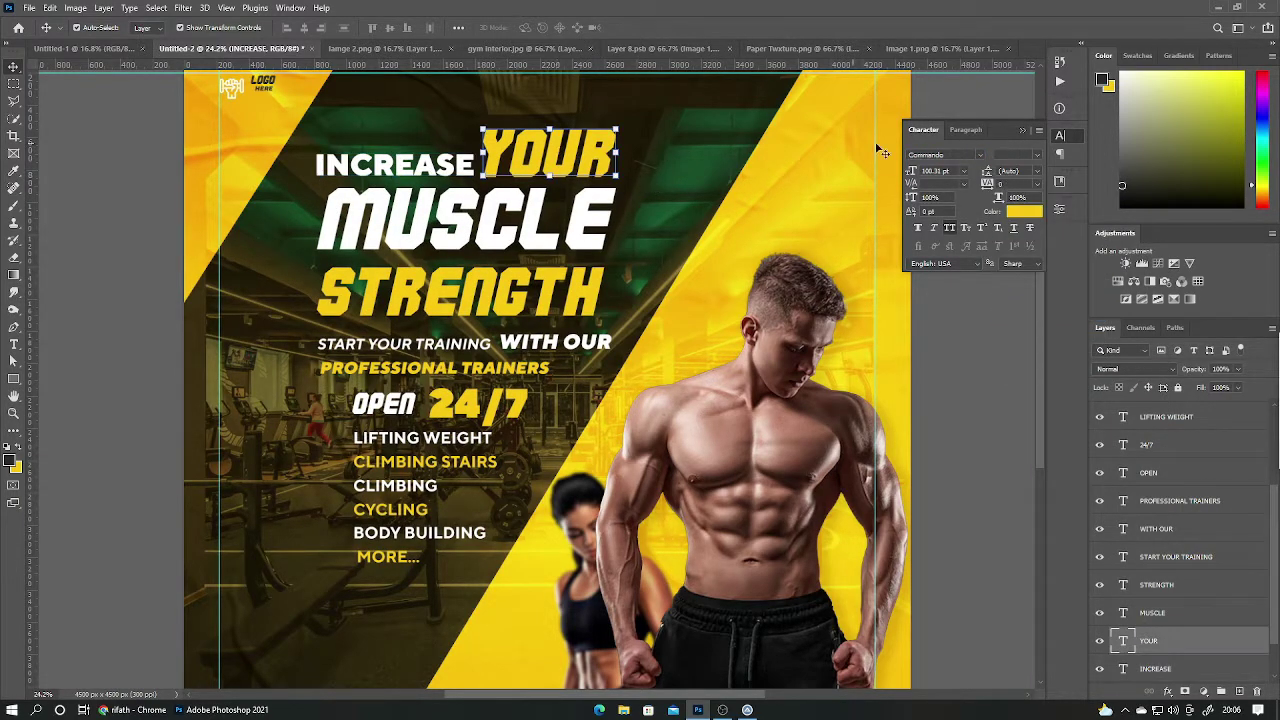
{"action": "left_click", "coordinate": [980, 156]}
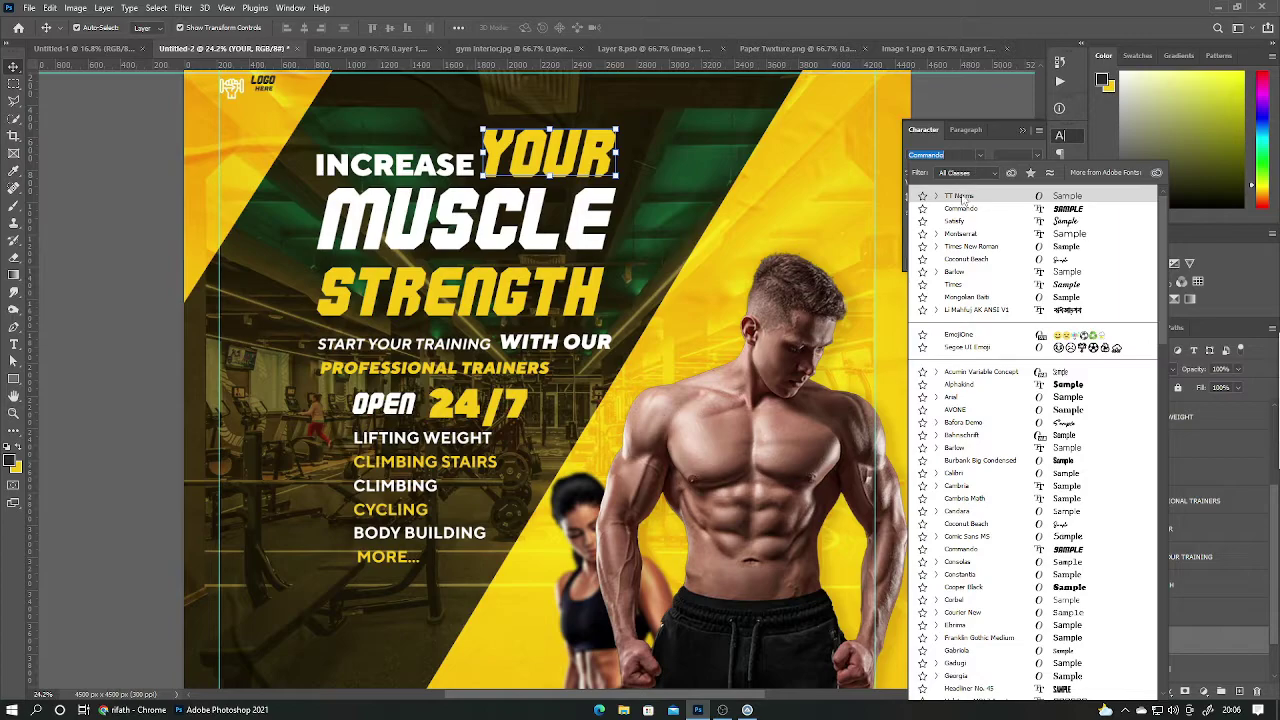
{"action": "left_click", "coordinate": [960, 209]}
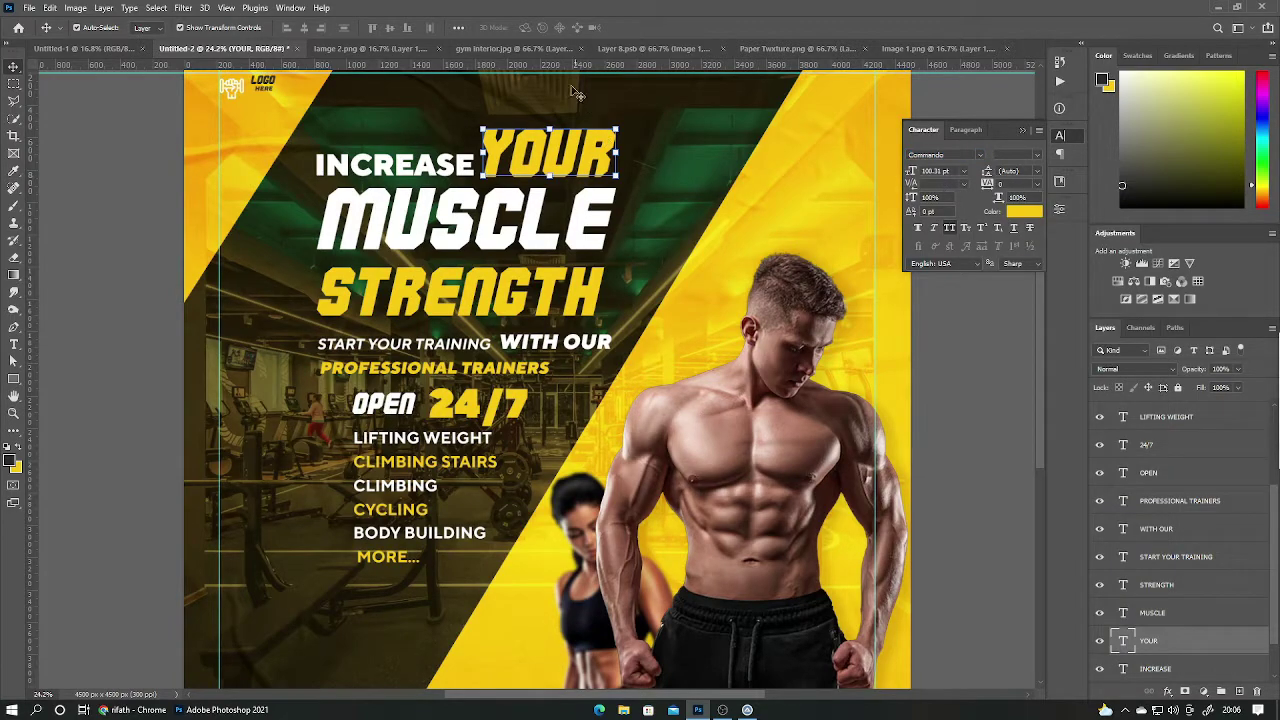
Try yellow on the WITH OUR text, then keep it white.
{"action": "left_click", "coordinate": [538, 216]}
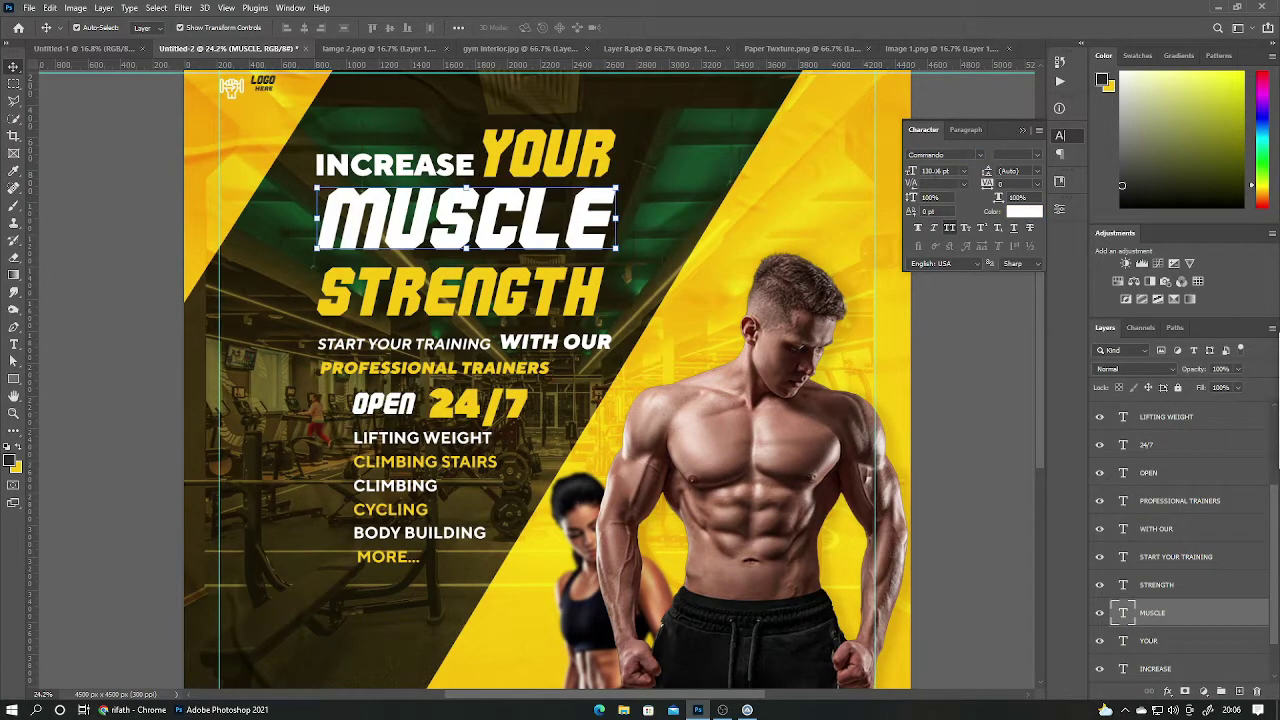
{"action": "left_click", "coordinate": [562, 292]}
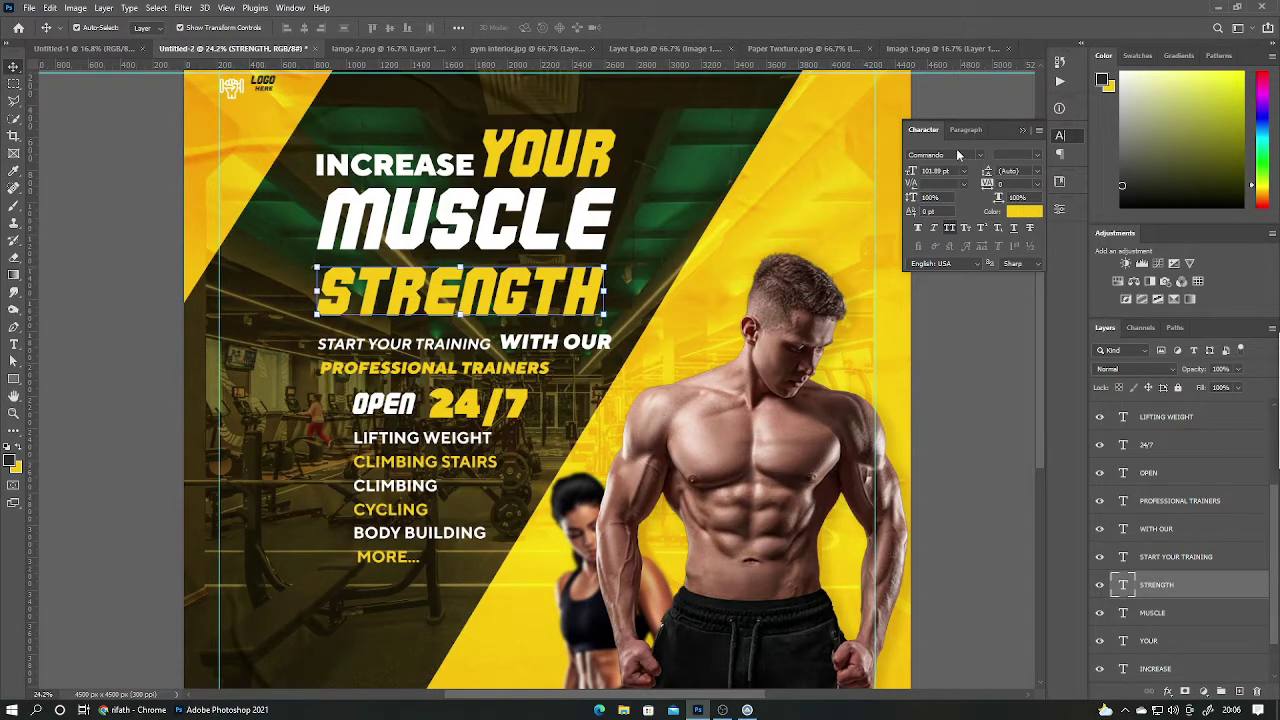
{"action": "left_click", "coordinate": [480, 350]}
{"action": "left_click", "coordinate": [540, 345]}
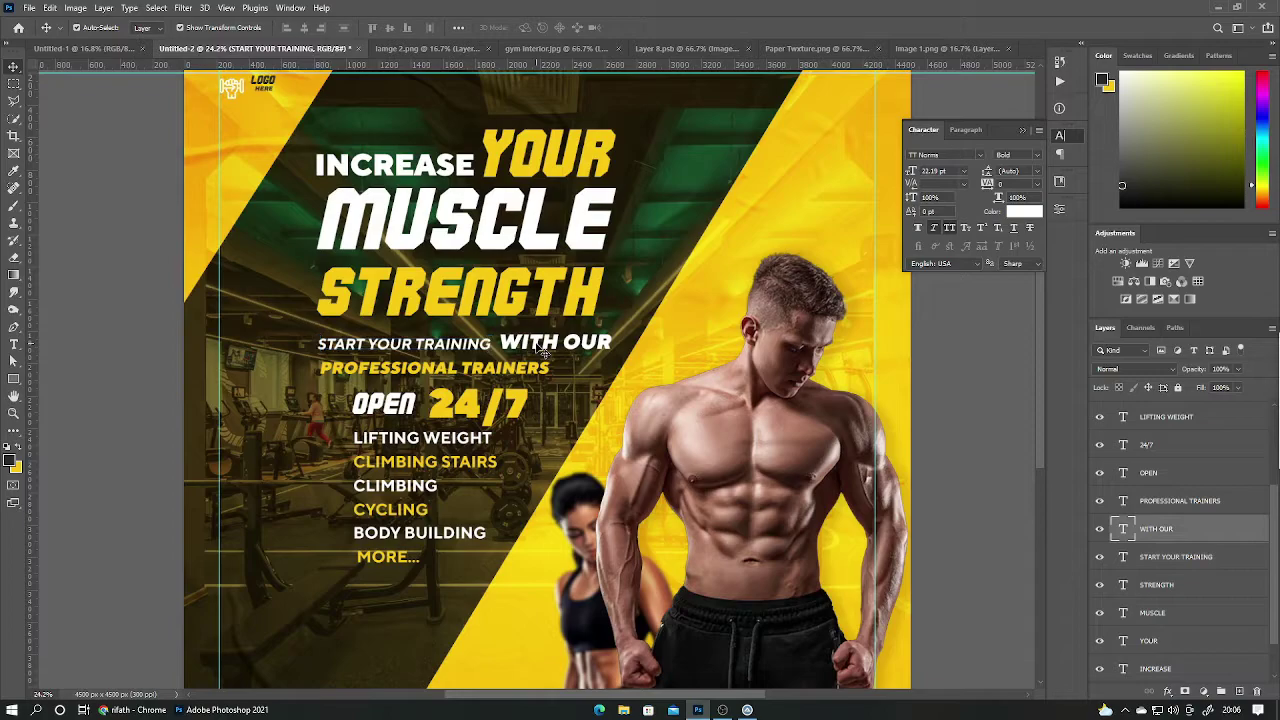
{"action": "double_click", "coordinate": [584, 342]}
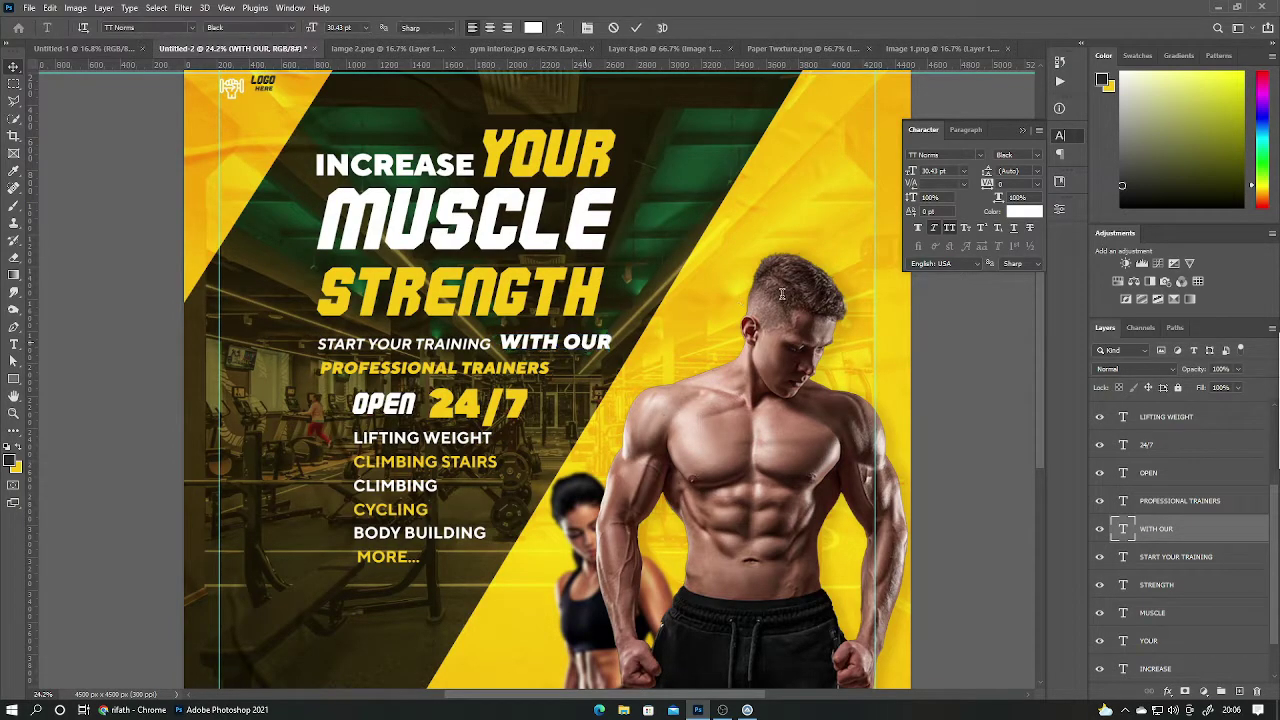
{"action": "left_click", "coordinate": [1024, 211]}
{"action": "left_click", "coordinate": [522, 130]}
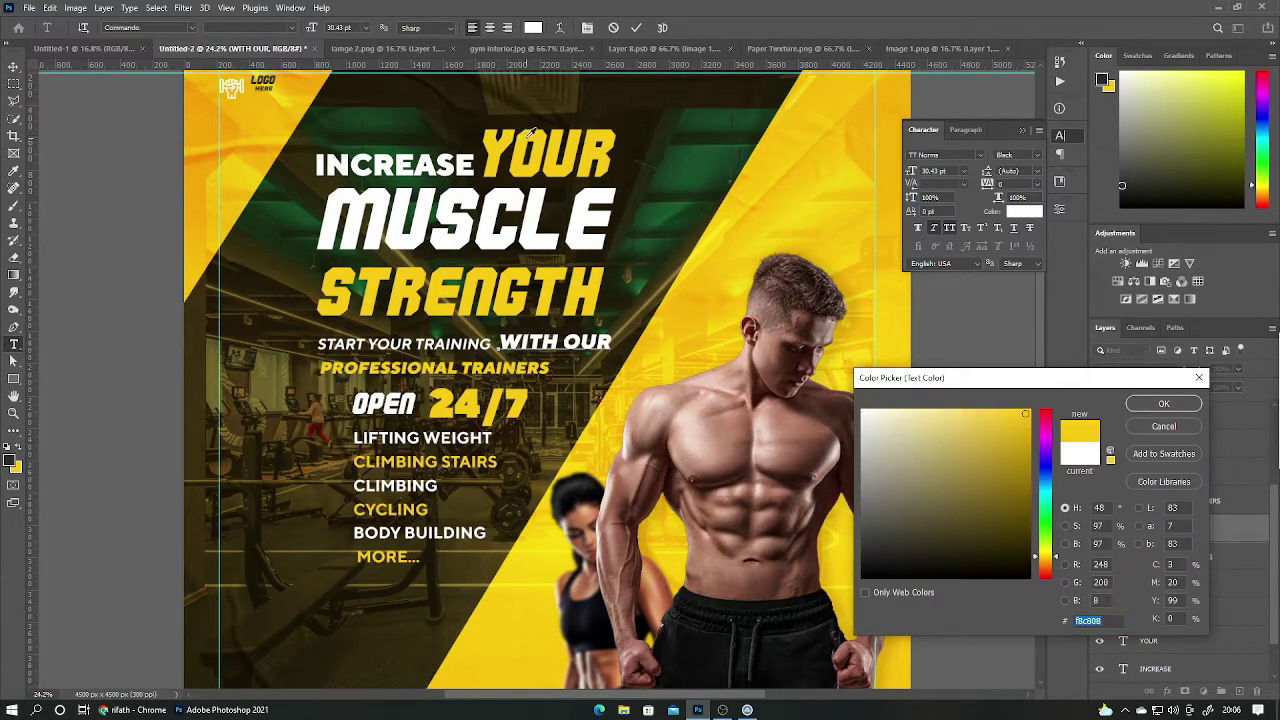
{"action": "left_click", "coordinate": [1082, 455]}
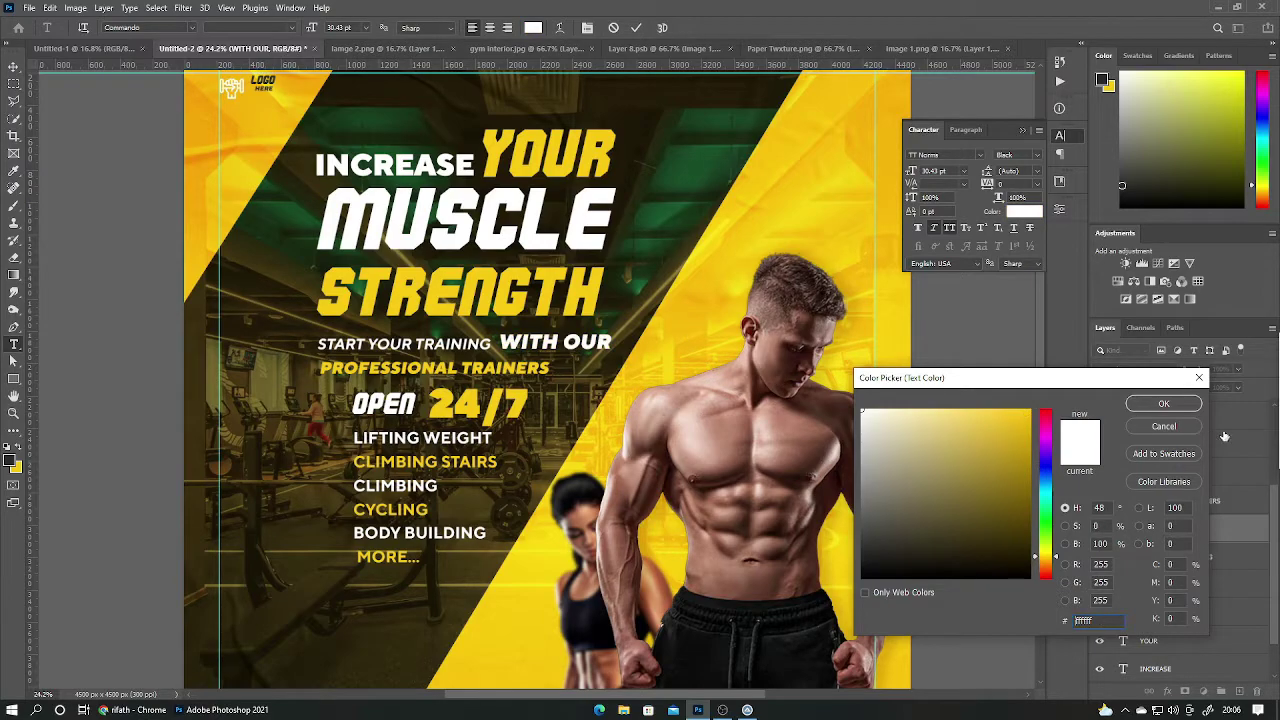
{"action": "left_click", "coordinate": [1164, 403]}
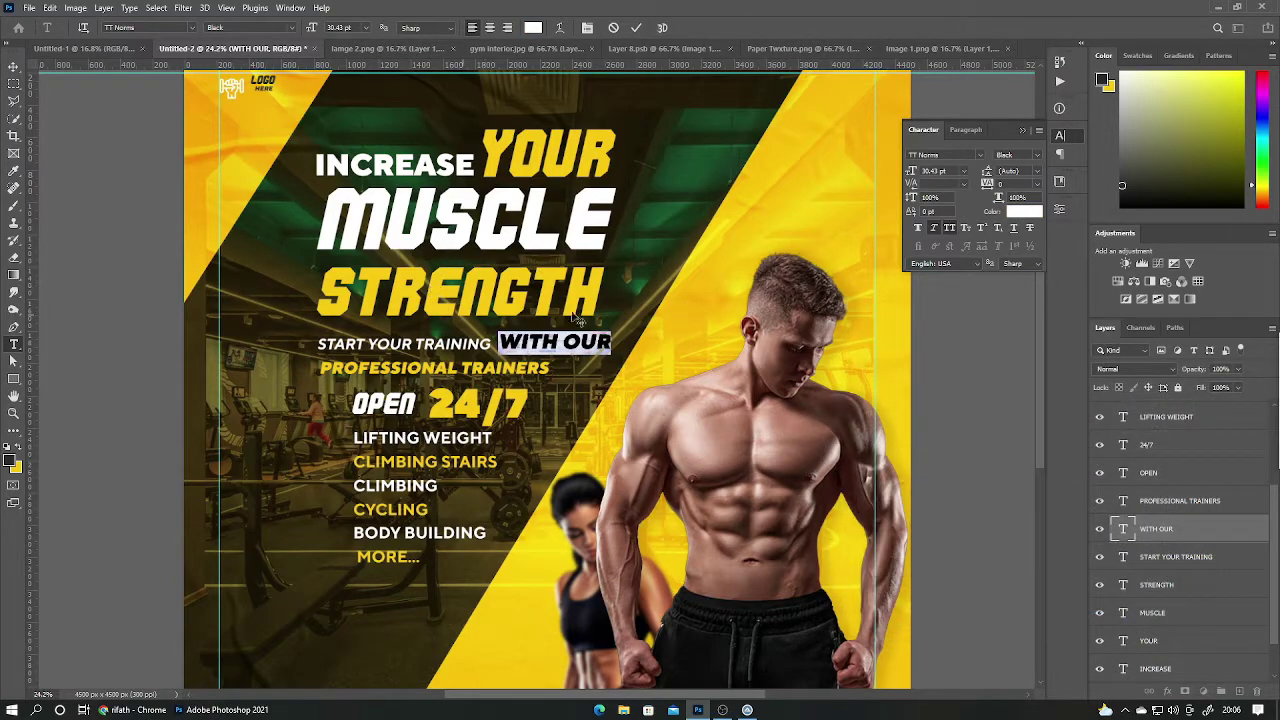
{"action": "left_click", "coordinate": [636, 27]}
{"action": "key", "text": "v"}
Check the OPEN text's colour stays white and inspect its font.
{"action": "double_click", "coordinate": [409, 403]}
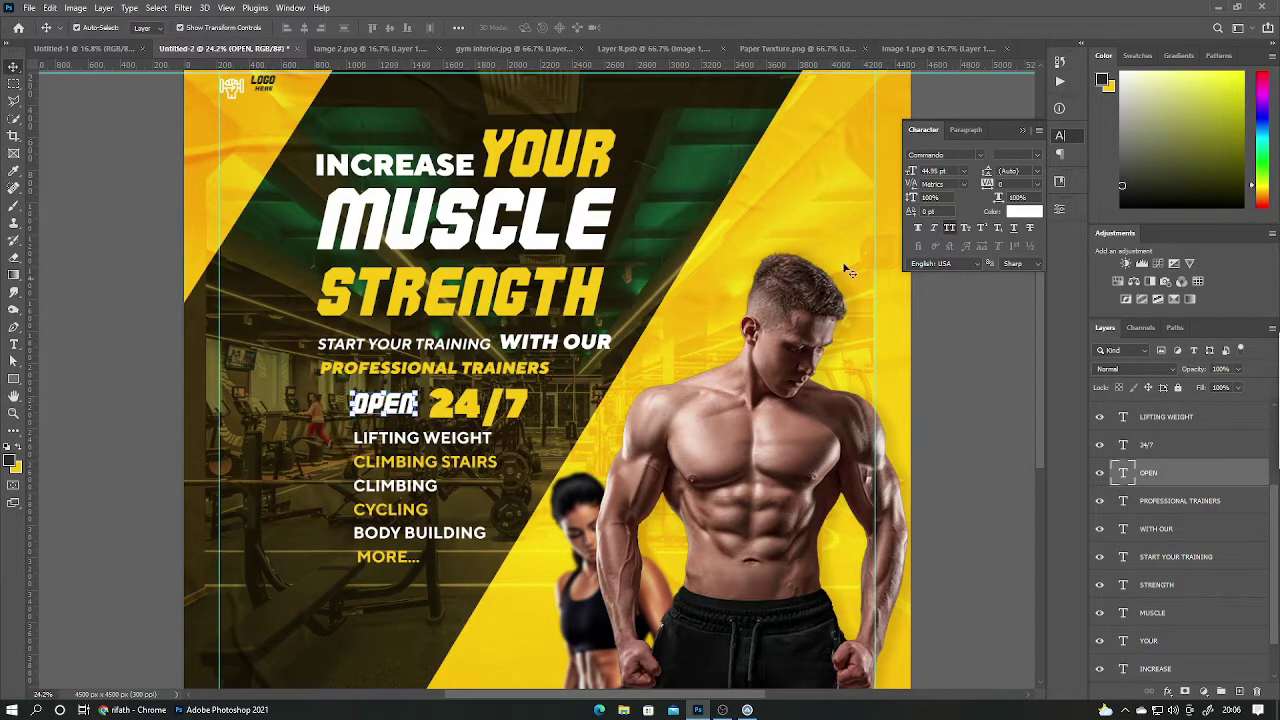
{"action": "left_click", "coordinate": [1020, 212]}
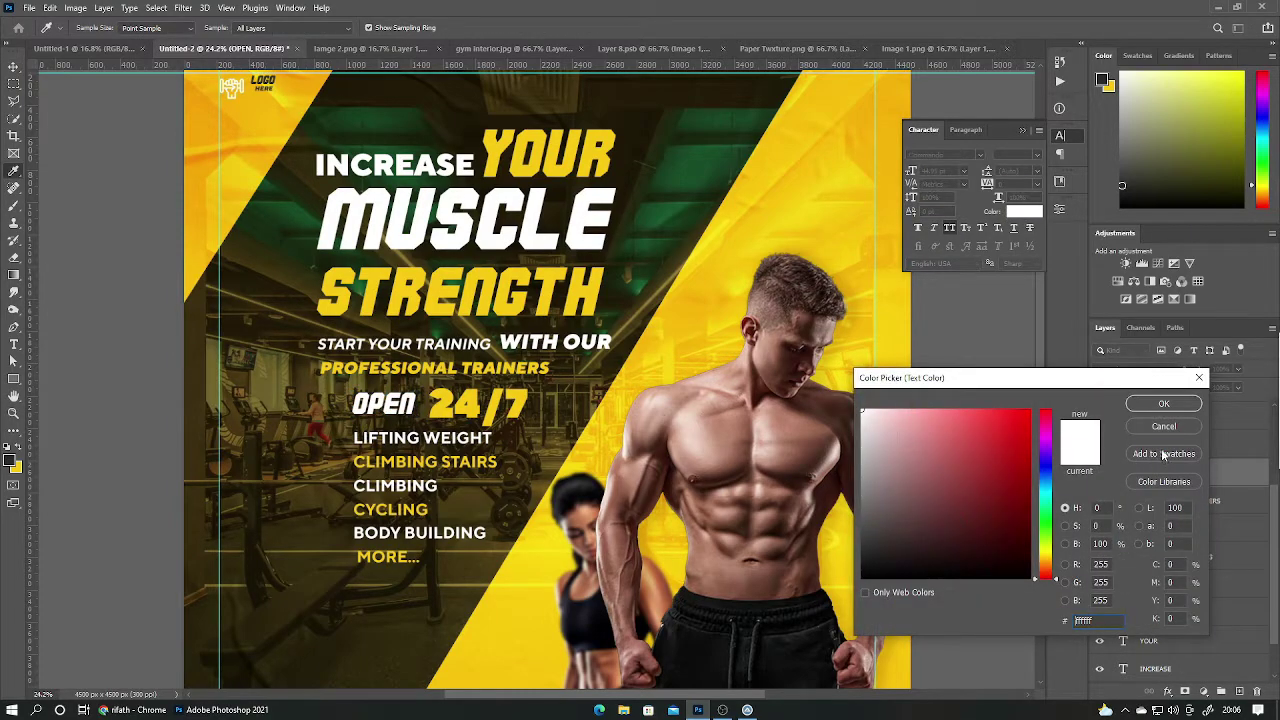
{"action": "key", "text": "Return"}
{"action": "left_click", "coordinate": [979, 154]}
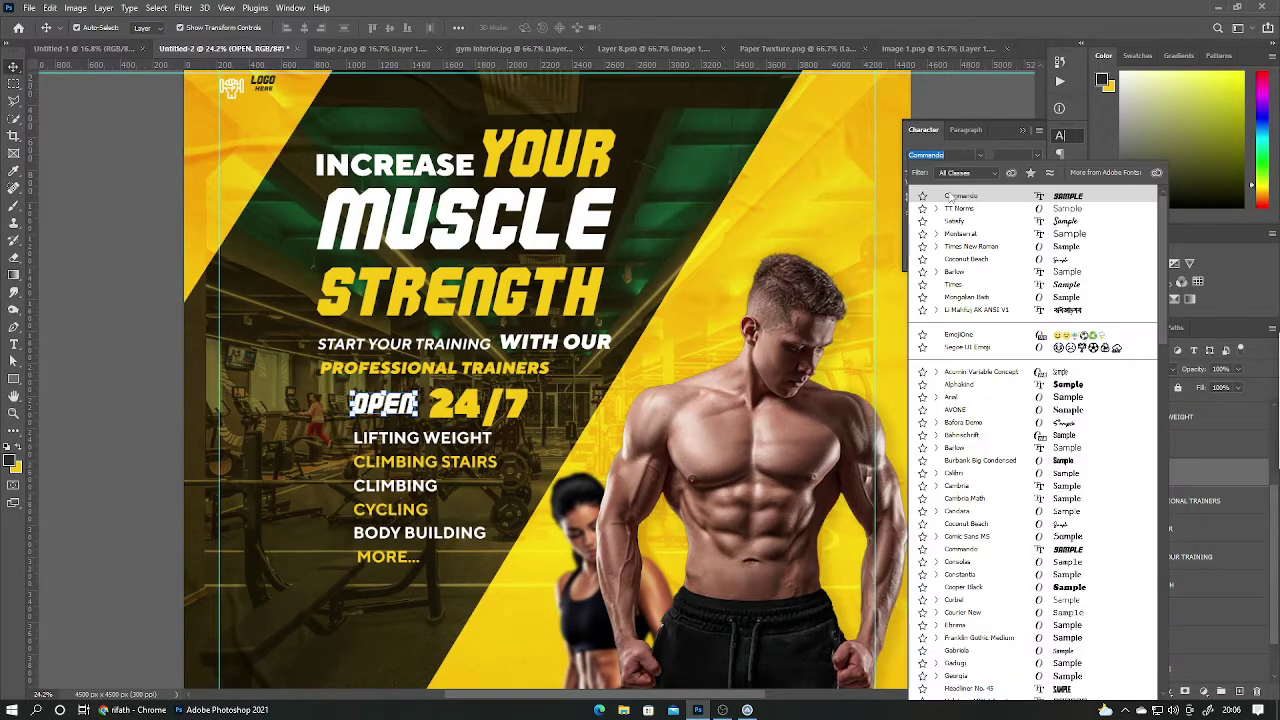
Set the 24/7 text's font style to Heavy, without italics.
{"action": "left_click", "coordinate": [487, 418]}
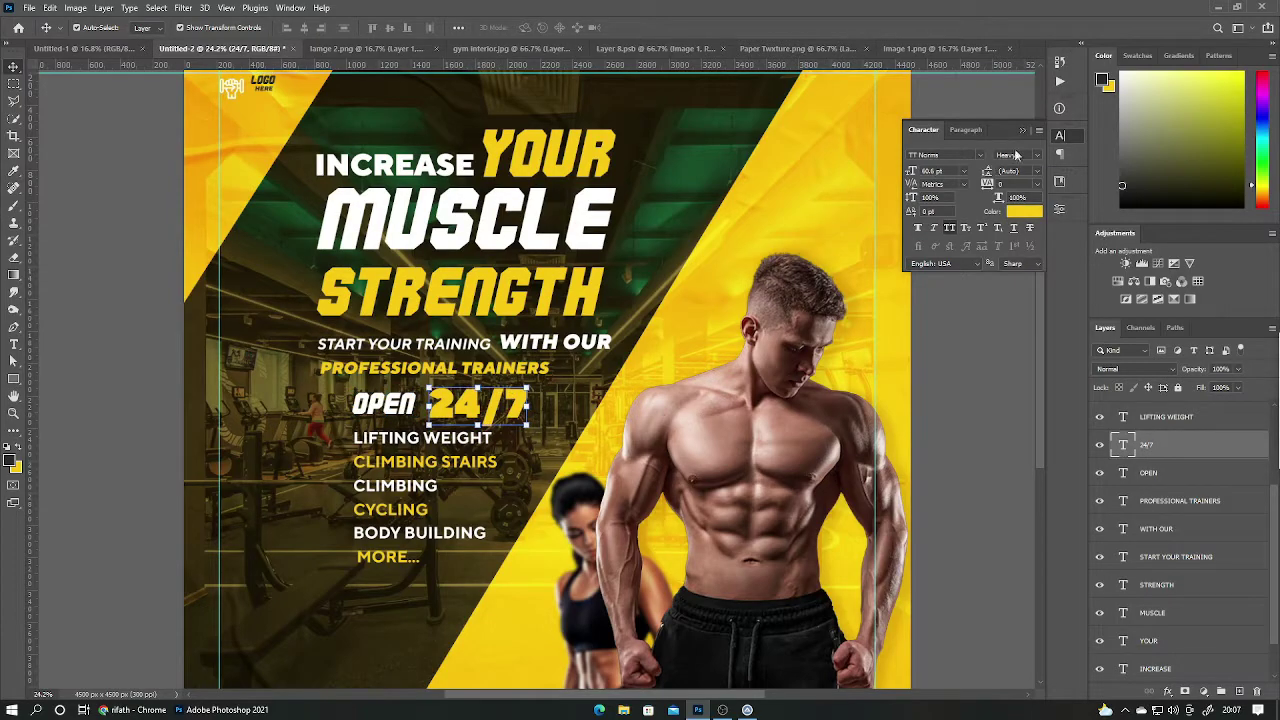
{"action": "left_click", "coordinate": [976, 157]}
{"action": "left_click", "coordinate": [940, 205]}
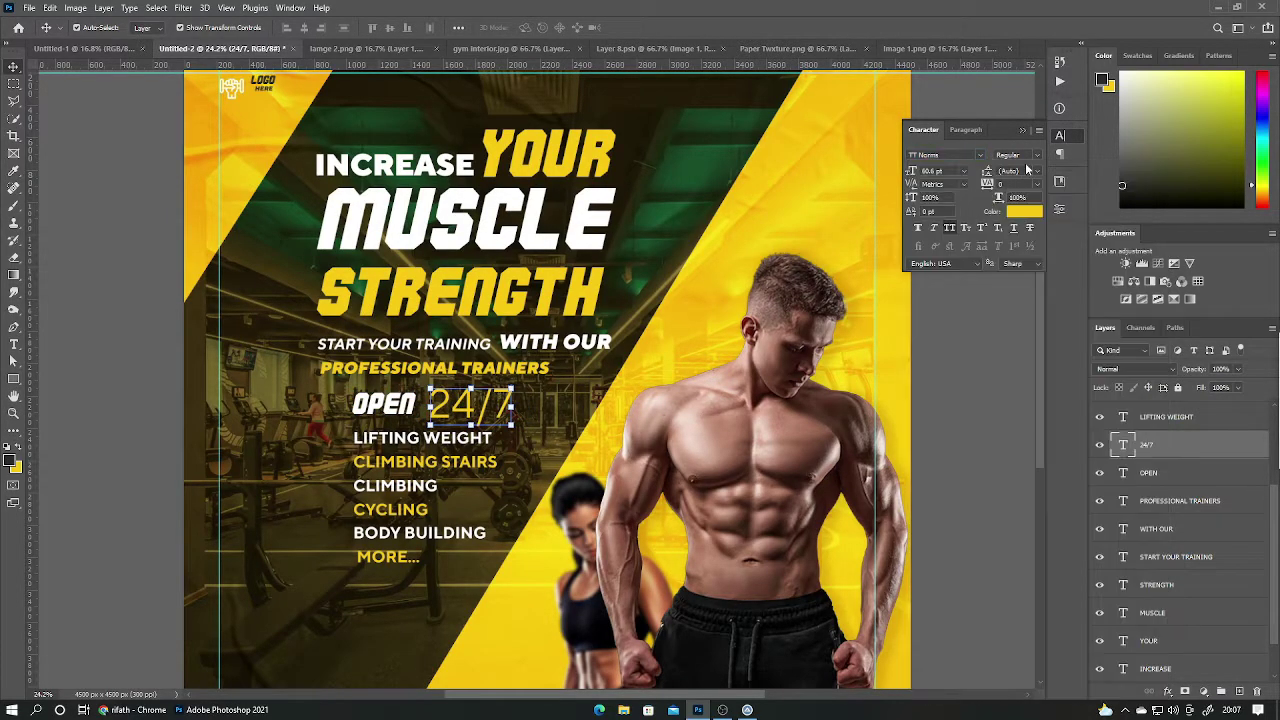
{"action": "left_click", "coordinate": [1037, 157]}
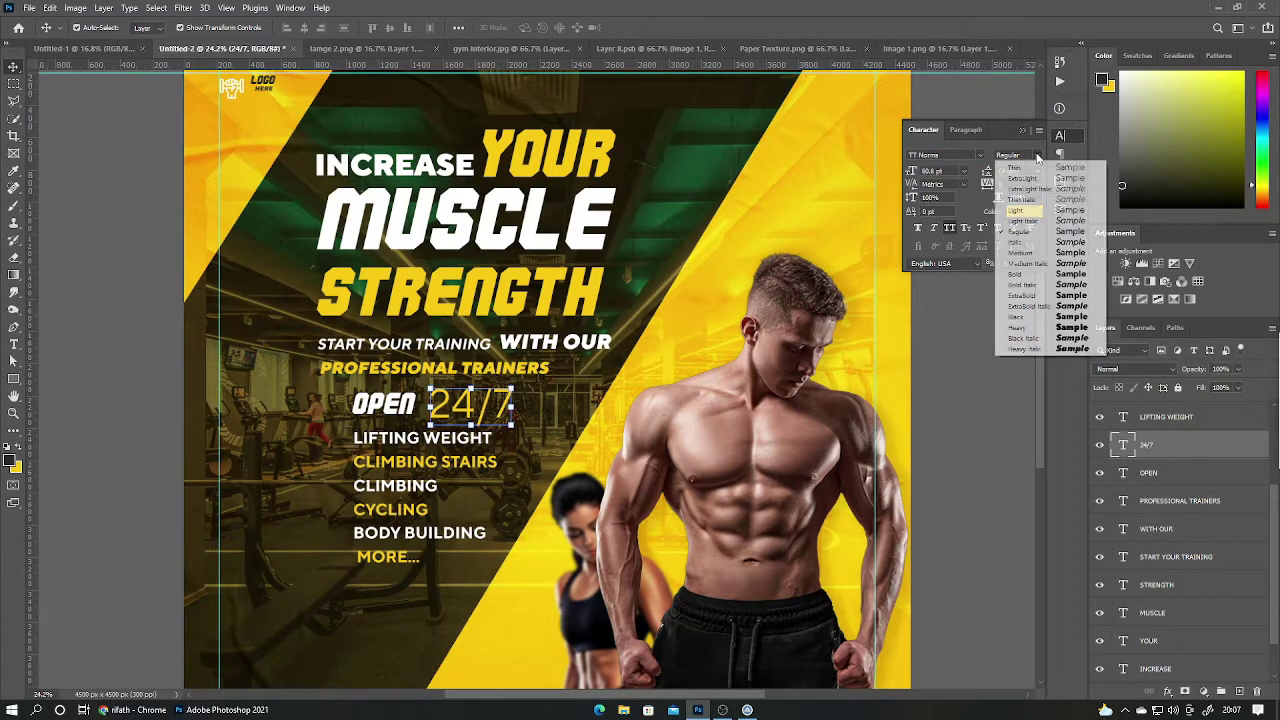
{"action": "left_click", "coordinate": [1028, 350]}
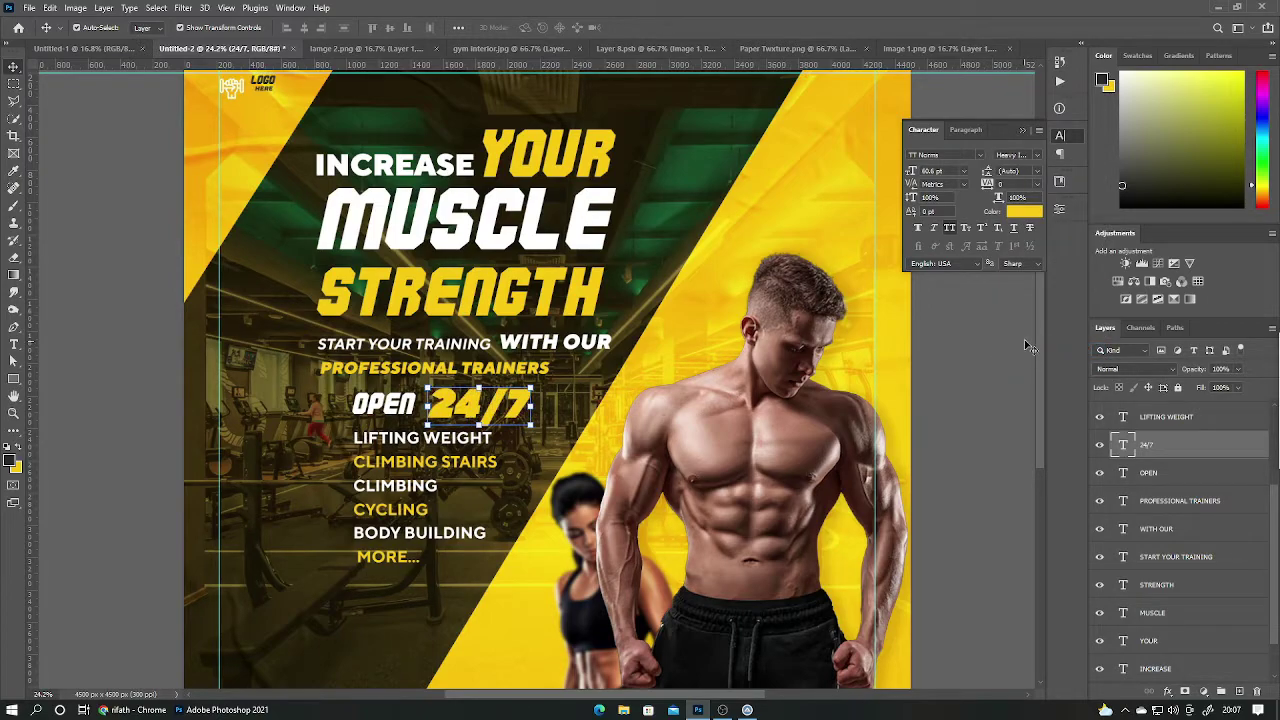
{"action": "left_click", "coordinate": [1040, 157]}
{"action": "left_click", "coordinate": [1028, 336]}
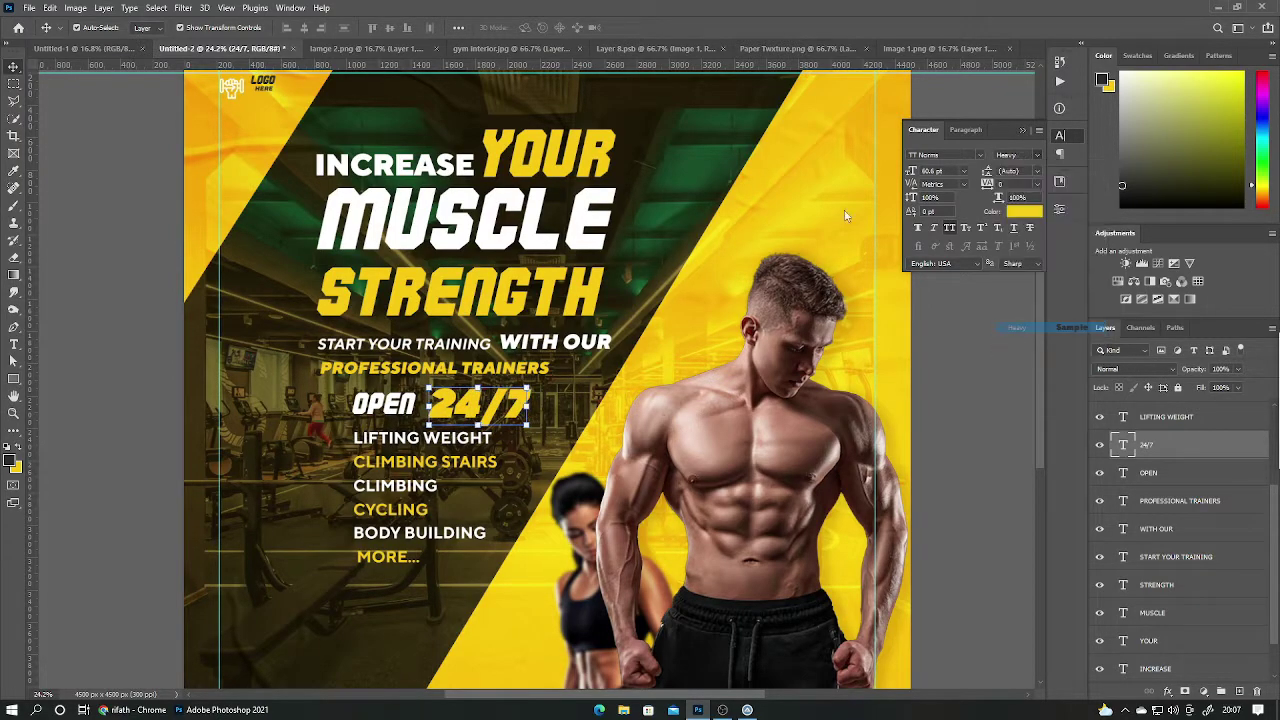
{"action": "left_click", "coordinate": [640, 100]}
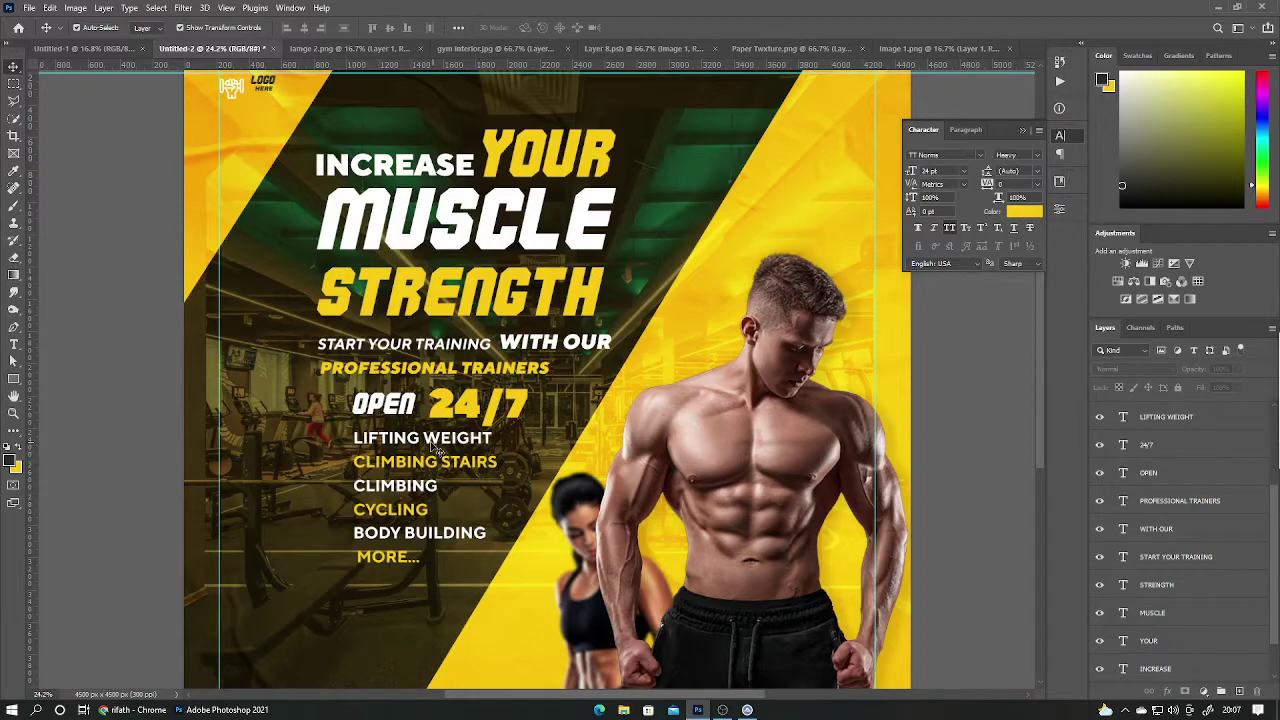
Marquee-select all headline and activity-list text layers and group them as 'text'.
{"action": "left_click_drag", "start_coordinate": [340, 435], "coordinate": [441, 570]}
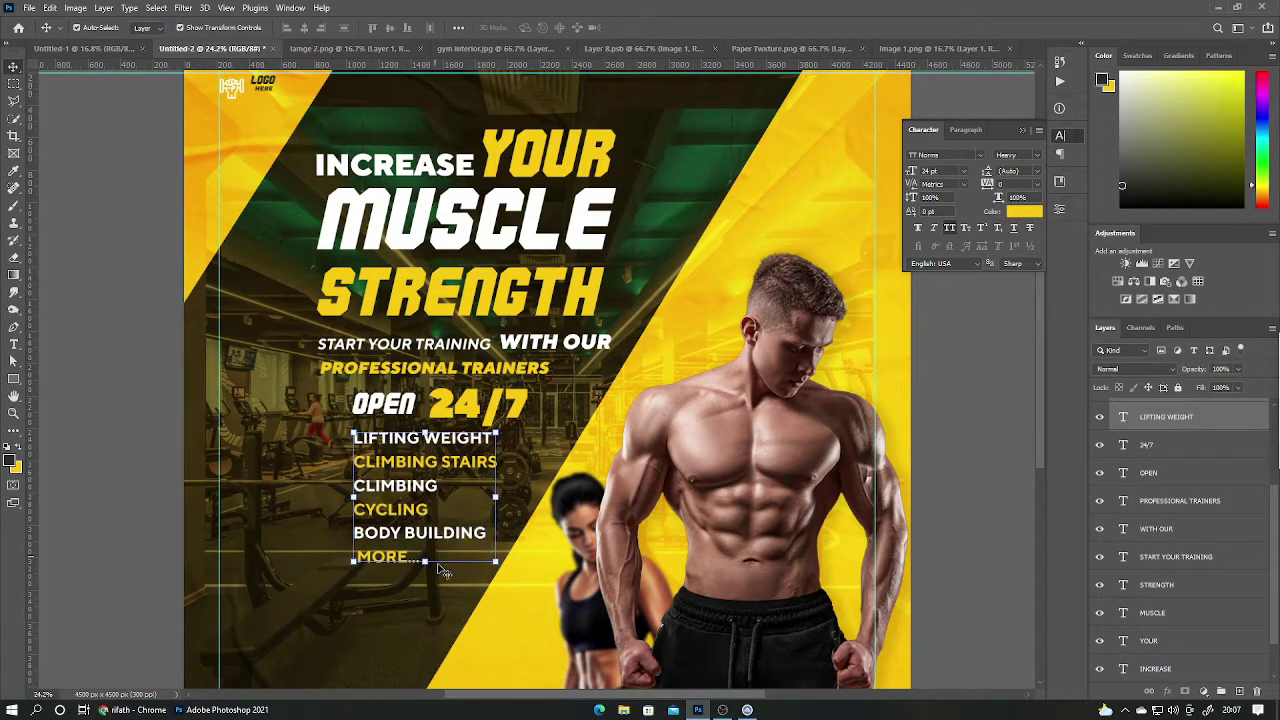
{"action": "left_click", "coordinate": [588, 430]}
{"action": "mouse_move", "coordinate": [303, 141]}
{"action": "left_mouse_down"}
{"action": "mouse_move", "coordinate": [340, 166]}
{"action": "mouse_move", "coordinate": [549, 546]}
{"action": "left_mouse_up"}
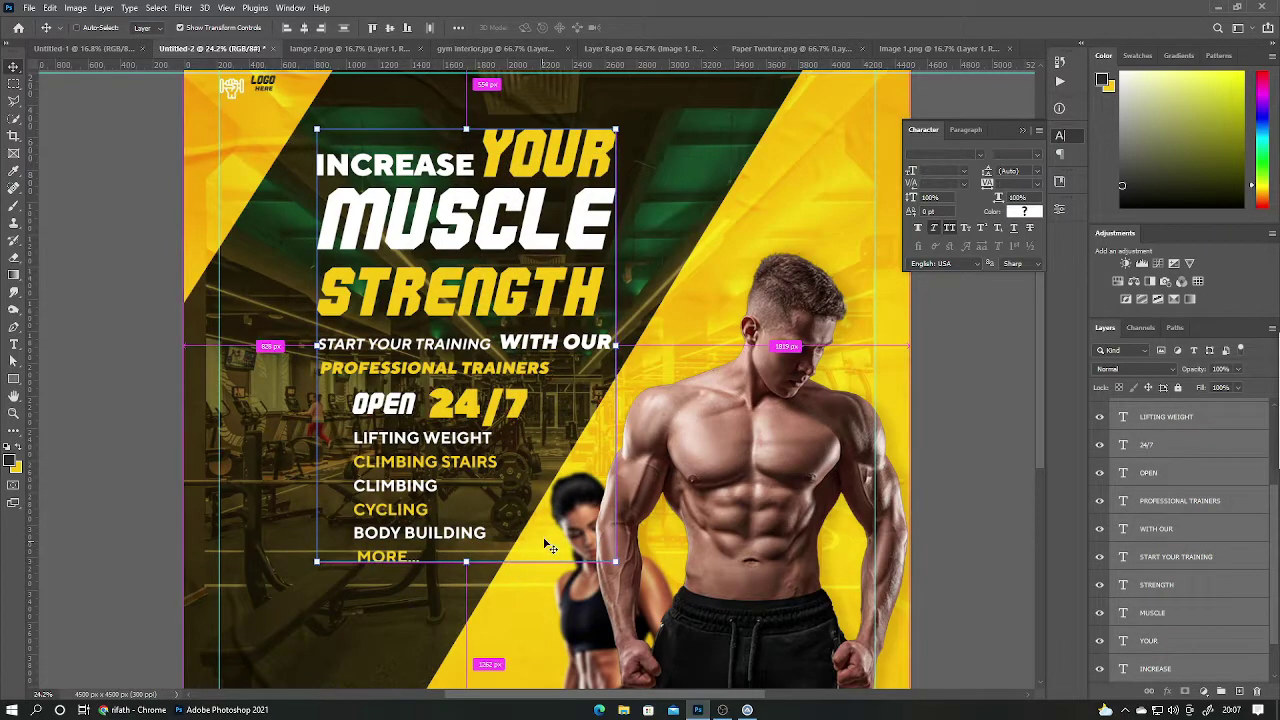
{"action": "key", "text": "ctrl+g"}
{"action": "double_click", "coordinate": [1151, 407]}
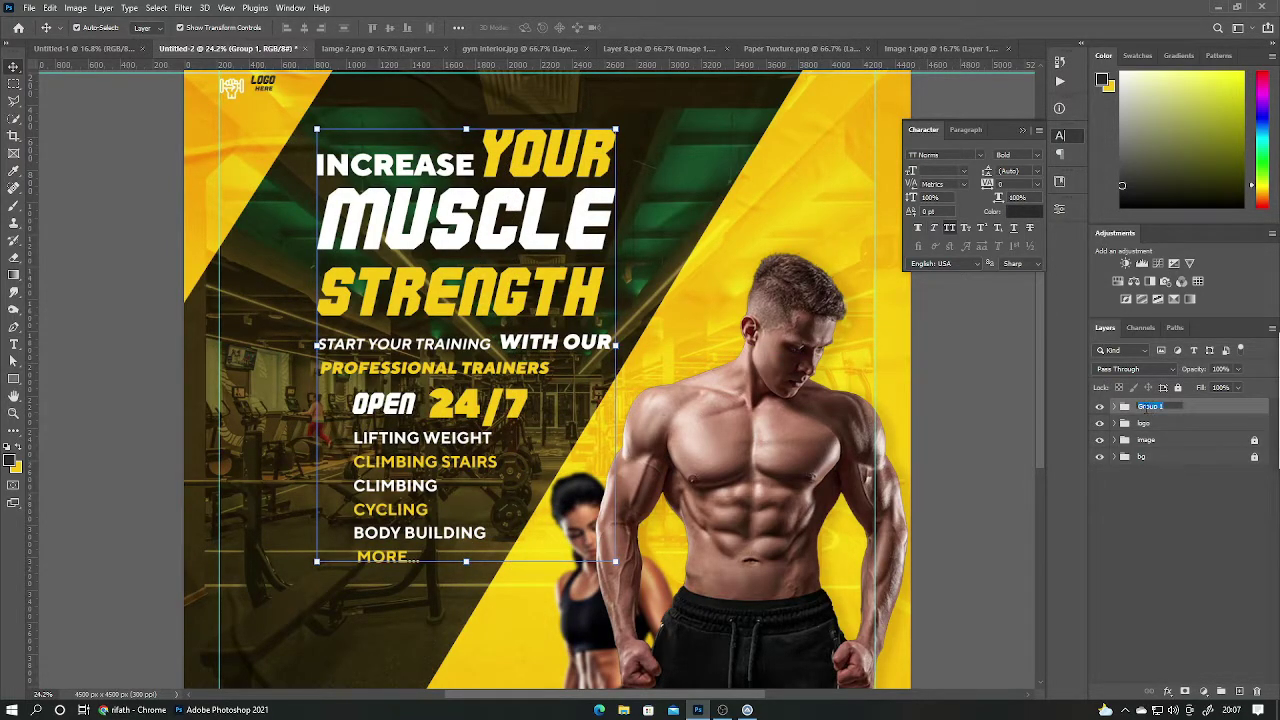
{"action": "type", "text": "text"}
{"action": "left_click", "coordinate": [1172, 477]}
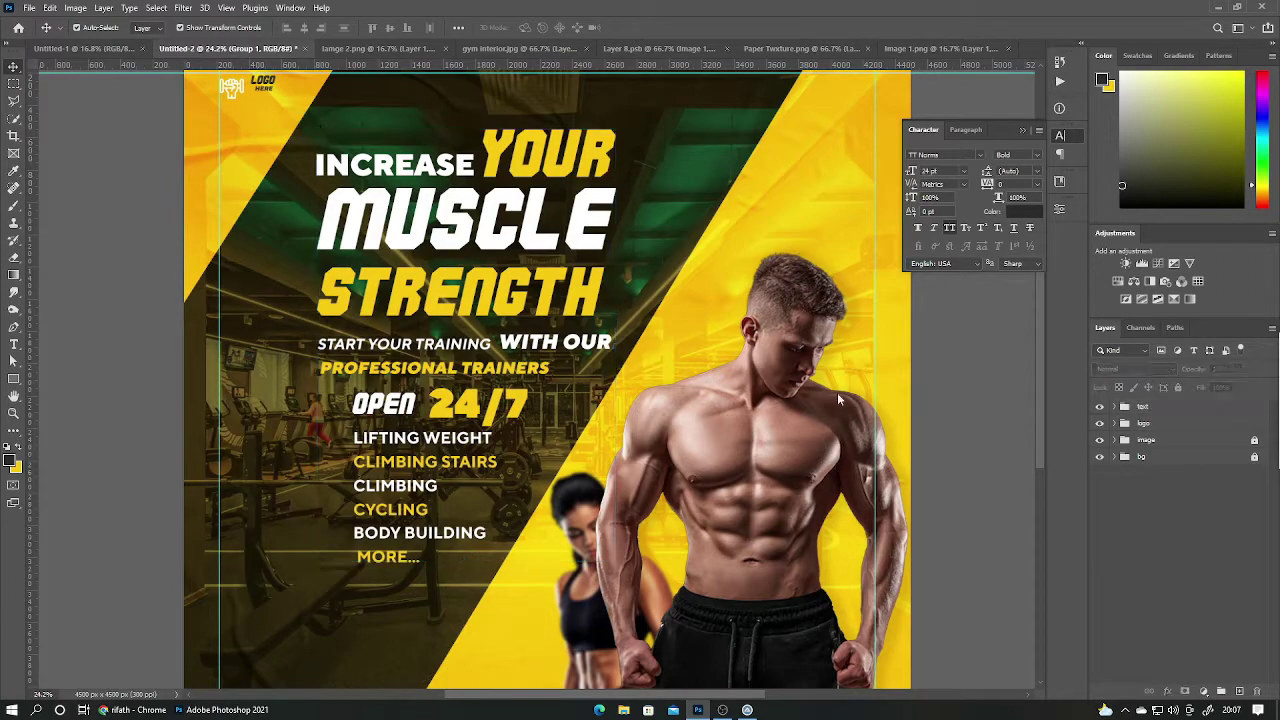
{"action": "scroll", "coordinate": [574, 354], "scroll_direction": "down", "scroll_amount": 3}
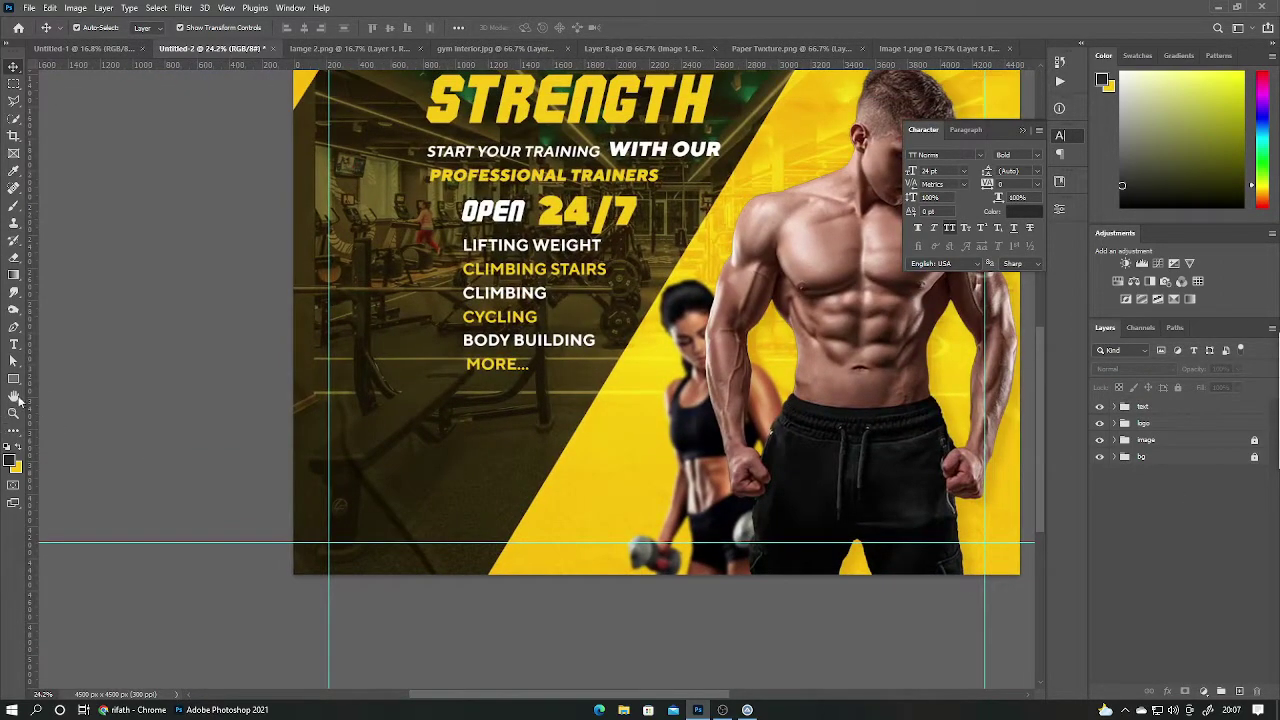
{"action": "left_click", "coordinate": [14, 380]}
{"action": "scroll", "coordinate": [480, 500], "scroll_direction": "down", "scroll_amount": 3}
{"action": "scroll", "coordinate": [157, 329], "scroll_direction": "up", "scroll_amount": 3}
{"action": "scroll", "coordinate": [244, 298], "scroll_direction": "down", "scroll_amount": 3}
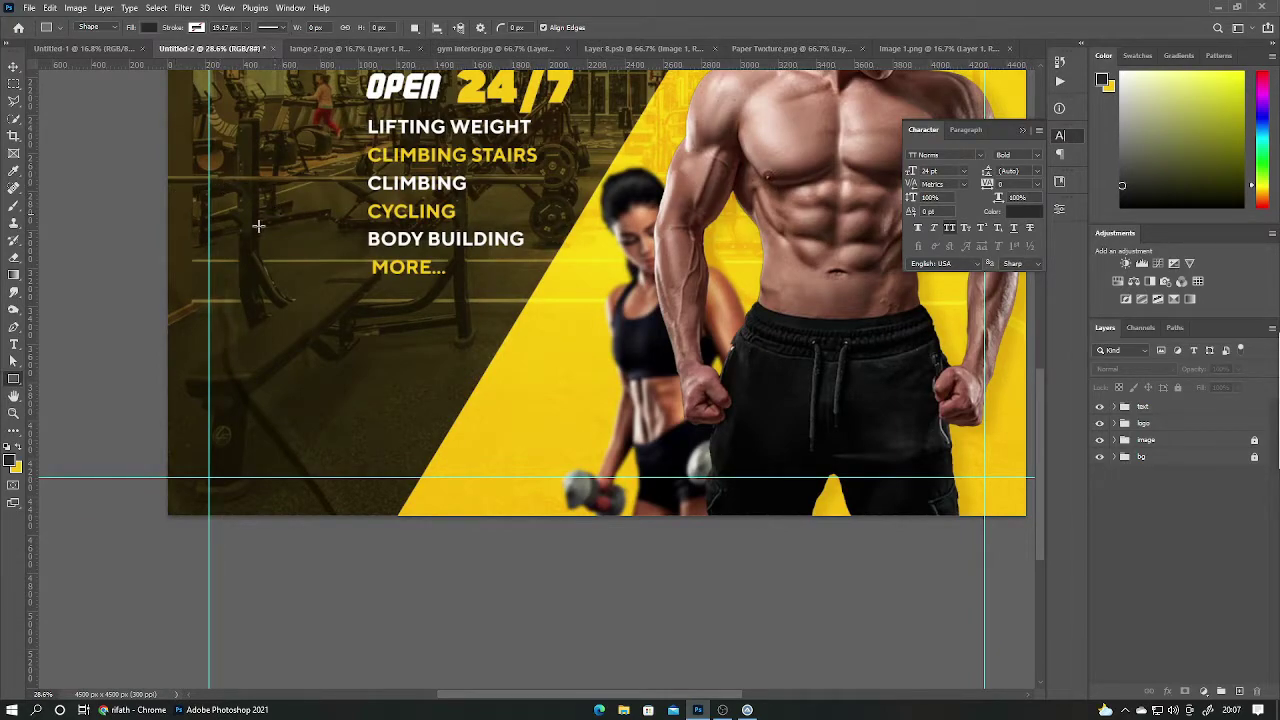
Add a 'TRIAL SESSION' heading at lower left in yellow Commando.
{"action": "key", "text": "t"}
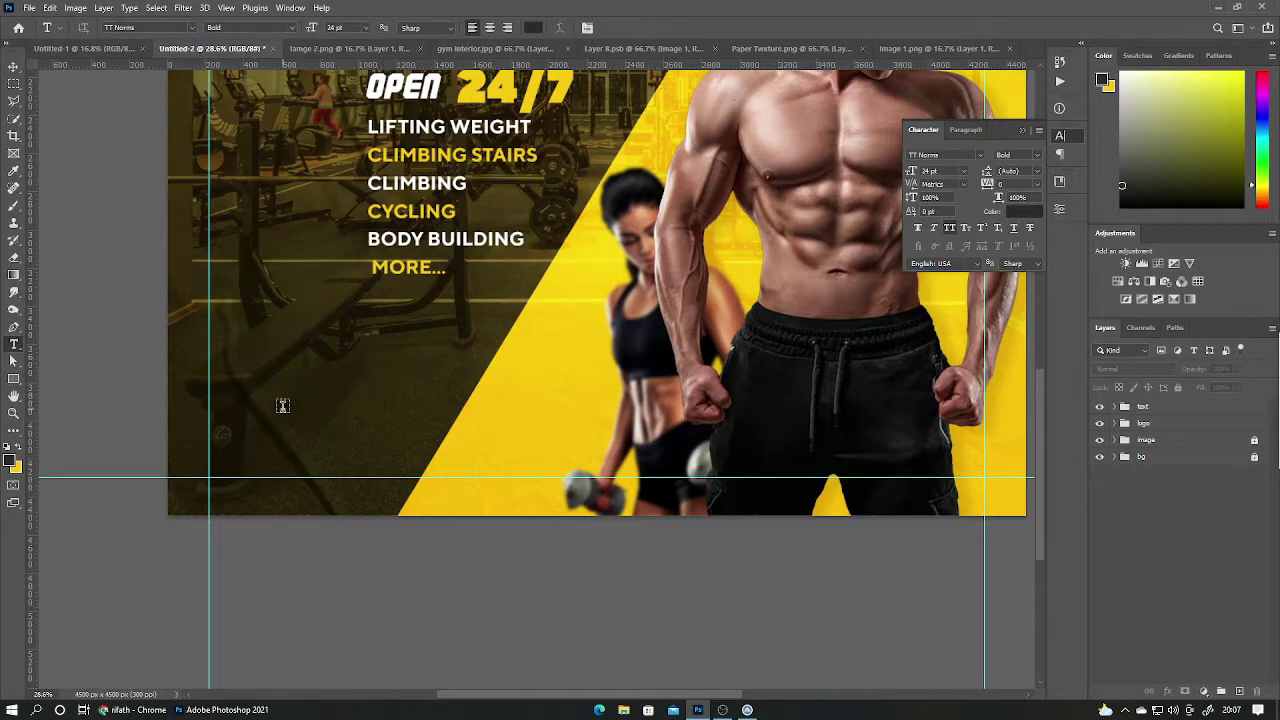
{"action": "left_click", "coordinate": [283, 405]}
{"action": "key", "text": "BackSpace"}
{"action": "type", "text": "TRIAL"}
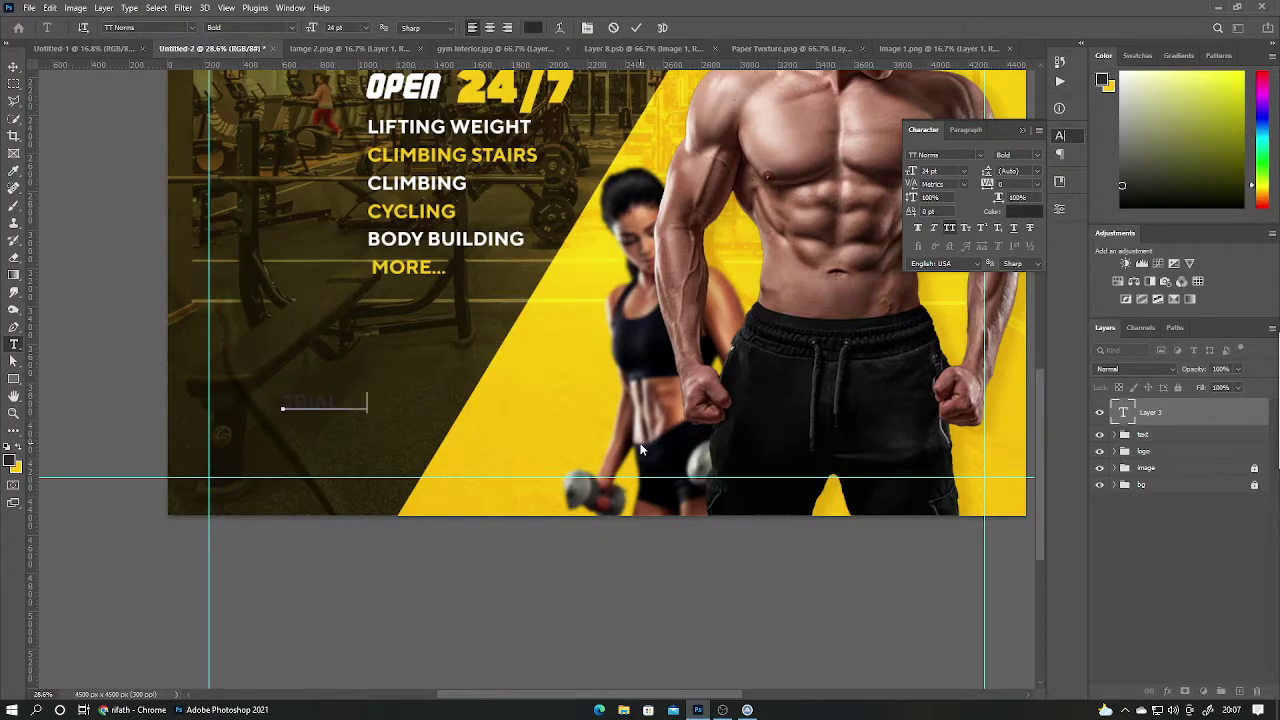
{"action": "key", "text": "ctrl+a"}
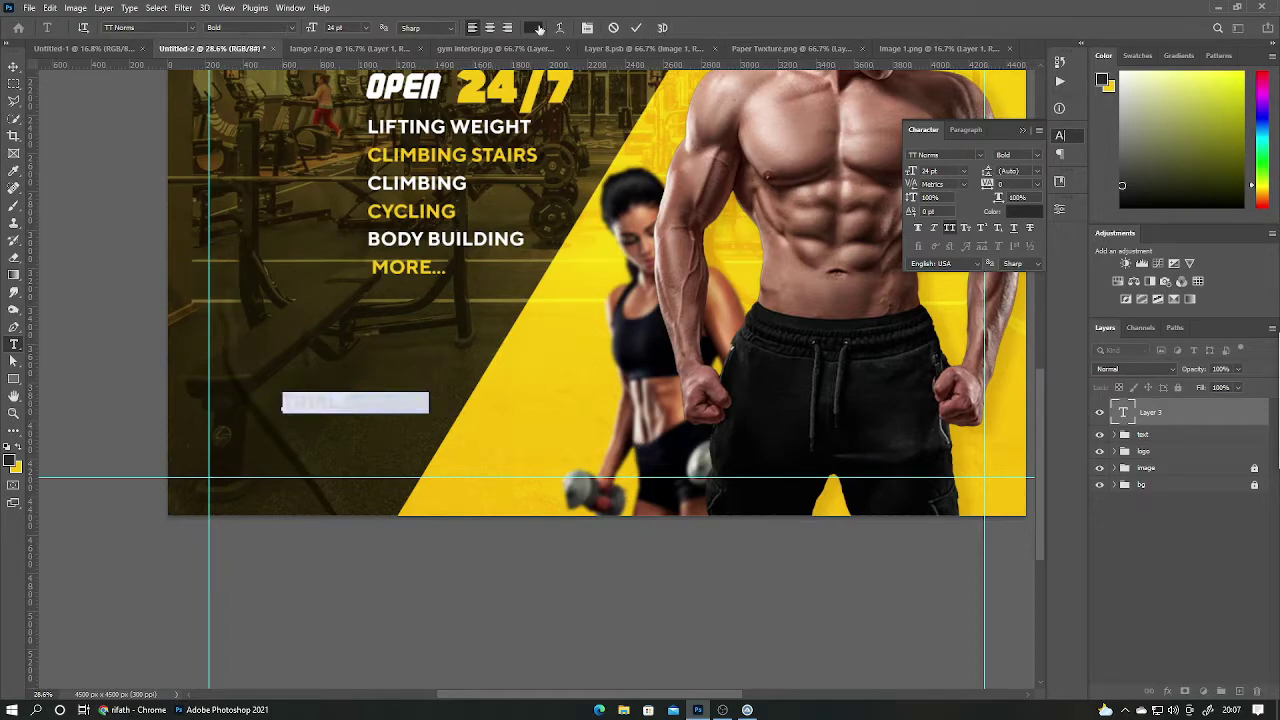
{"action": "left_click", "coordinate": [533, 27]}
{"action": "left_click", "coordinate": [1005, 347]}
{"action": "left_click", "coordinate": [1163, 404]}
{"action": "left_click", "coordinate": [195, 27]}
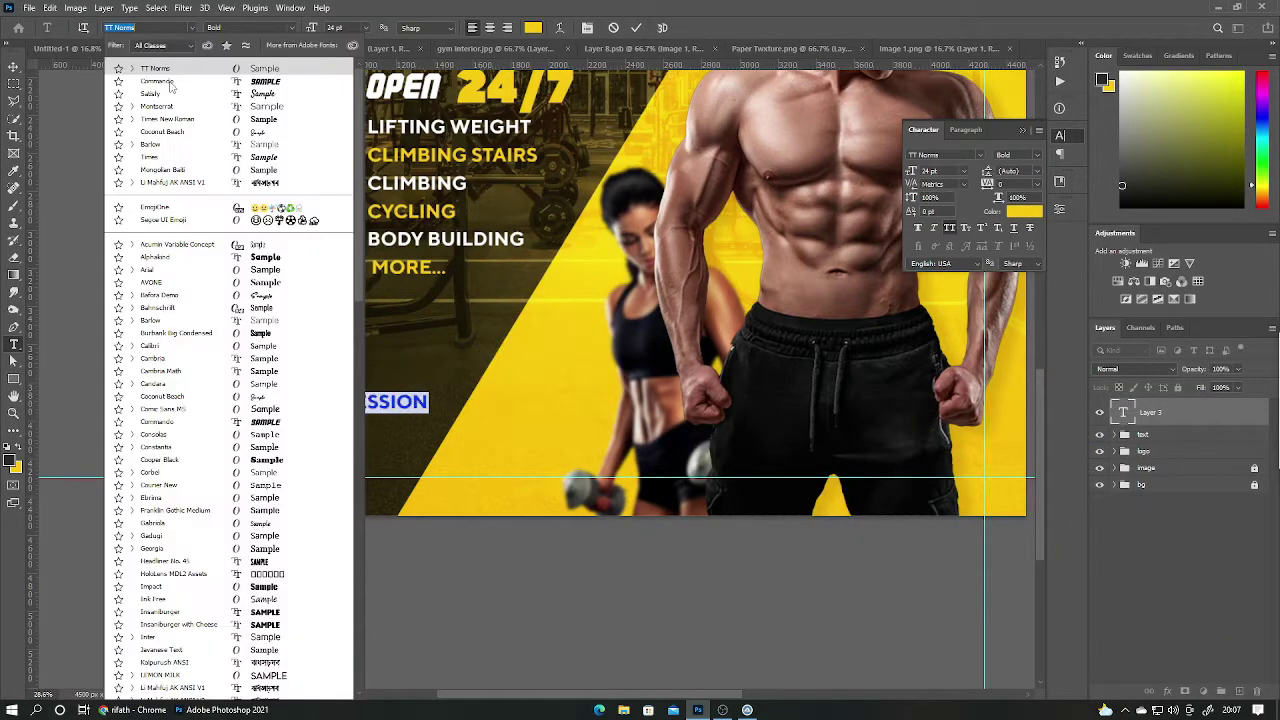
{"action": "left_click", "coordinate": [140, 48]}
{"action": "left_click", "coordinate": [636, 27]}
Reposition and enlarge the TRIAL SESSION heading.
{"action": "key", "text": "v"}
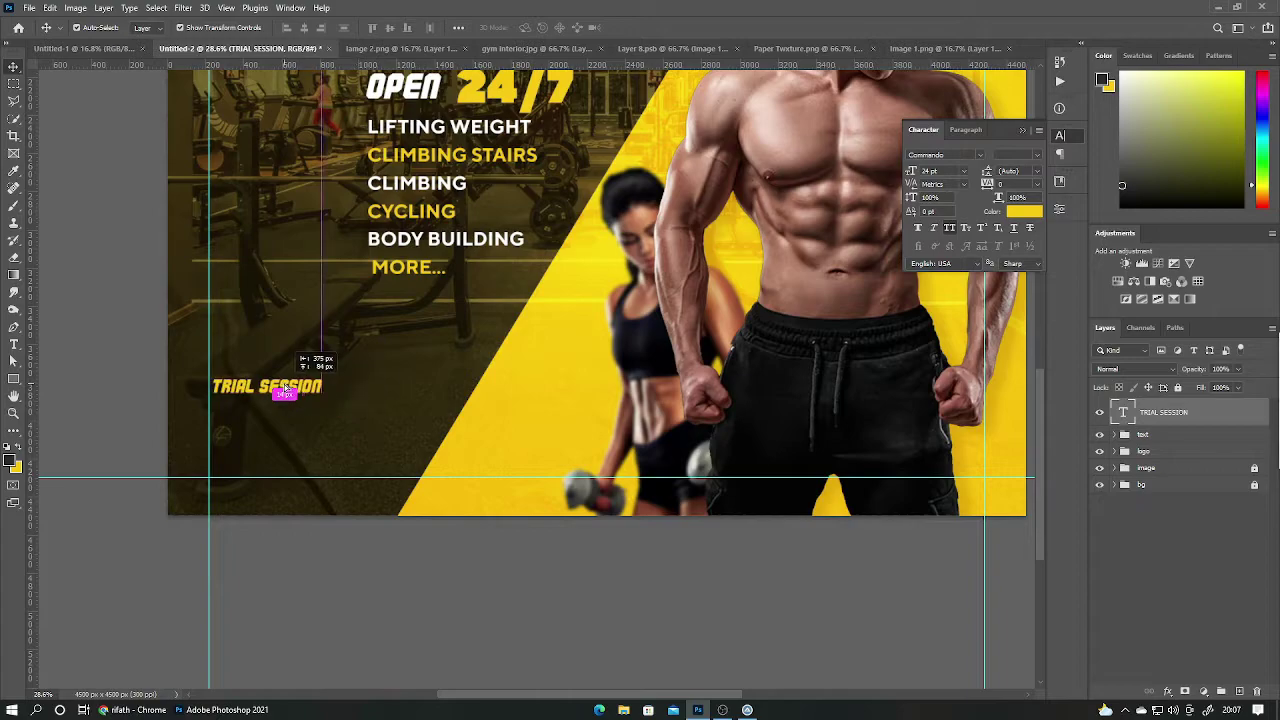
{"action": "mouse_move", "coordinate": [340, 400]}
{"action": "left_mouse_down"}
{"action": "mouse_move", "coordinate": [262, 372]}
{"action": "mouse_move", "coordinate": [368, 388]}
{"action": "left_mouse_up"}
{"action": "key", "text": "ctrl+t"}
{"action": "left_click_drag", "start_coordinate": [290, 387], "coordinate": [303, 368]}
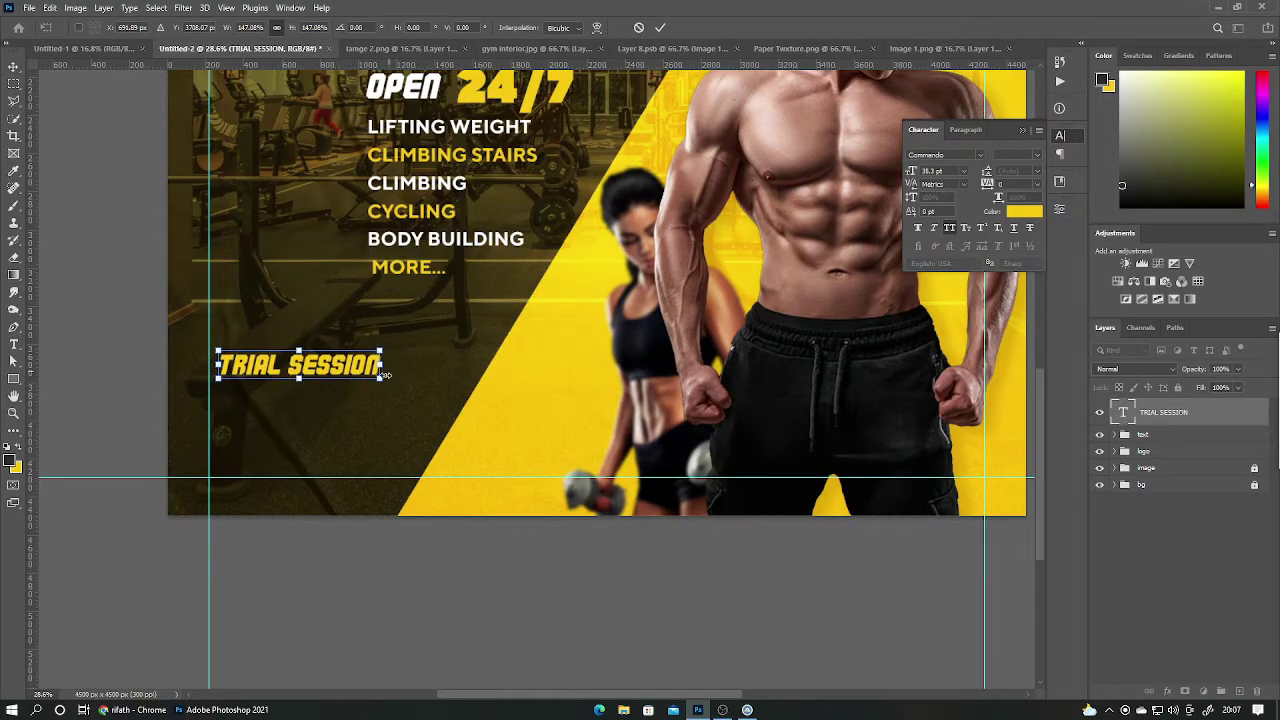
{"action": "left_click_drag", "start_coordinate": [382, 368], "coordinate": [398, 367]}
{"action": "left_click", "coordinate": [660, 28]}
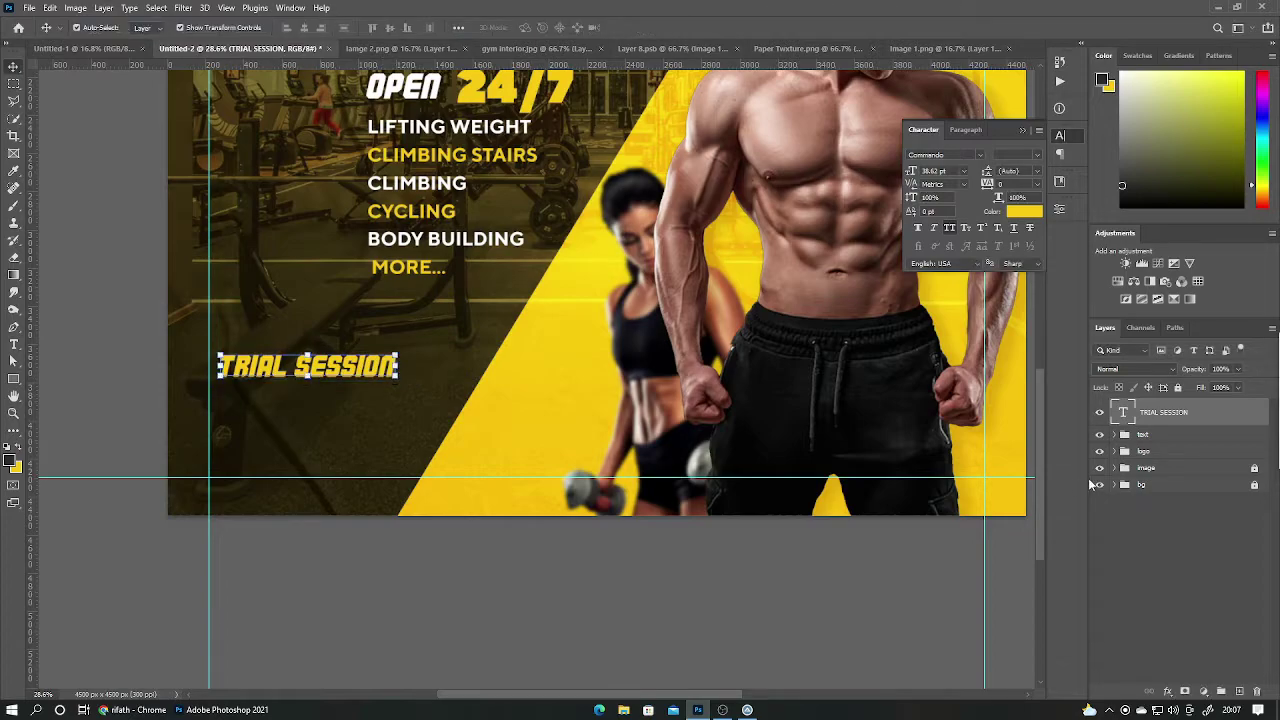
{"action": "left_click", "coordinate": [1180, 563]}
Add a white 'FREE TRIAL WITH OUR PRO TRAINER' line under the heading.
{"action": "key", "text": "t"}
{"action": "left_click", "coordinate": [256, 405]}
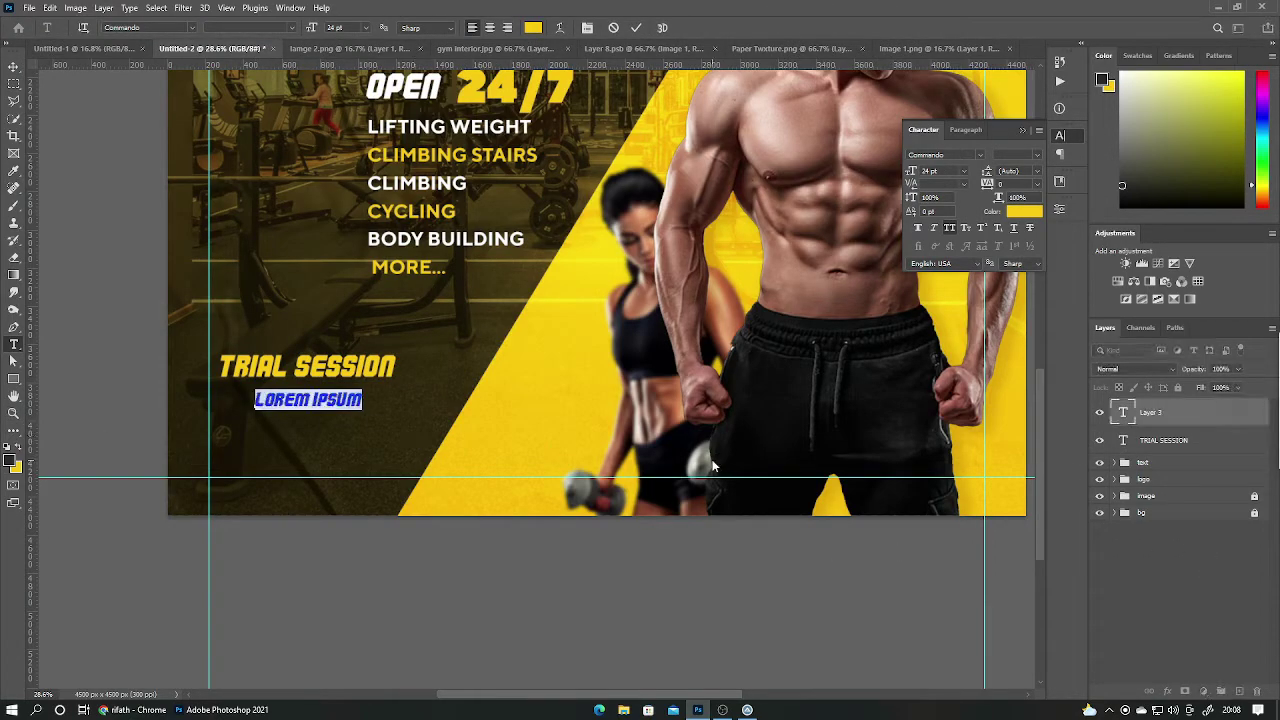
{"action": "type", "text": "FREE TRIAL WITH OUR PRO T"}
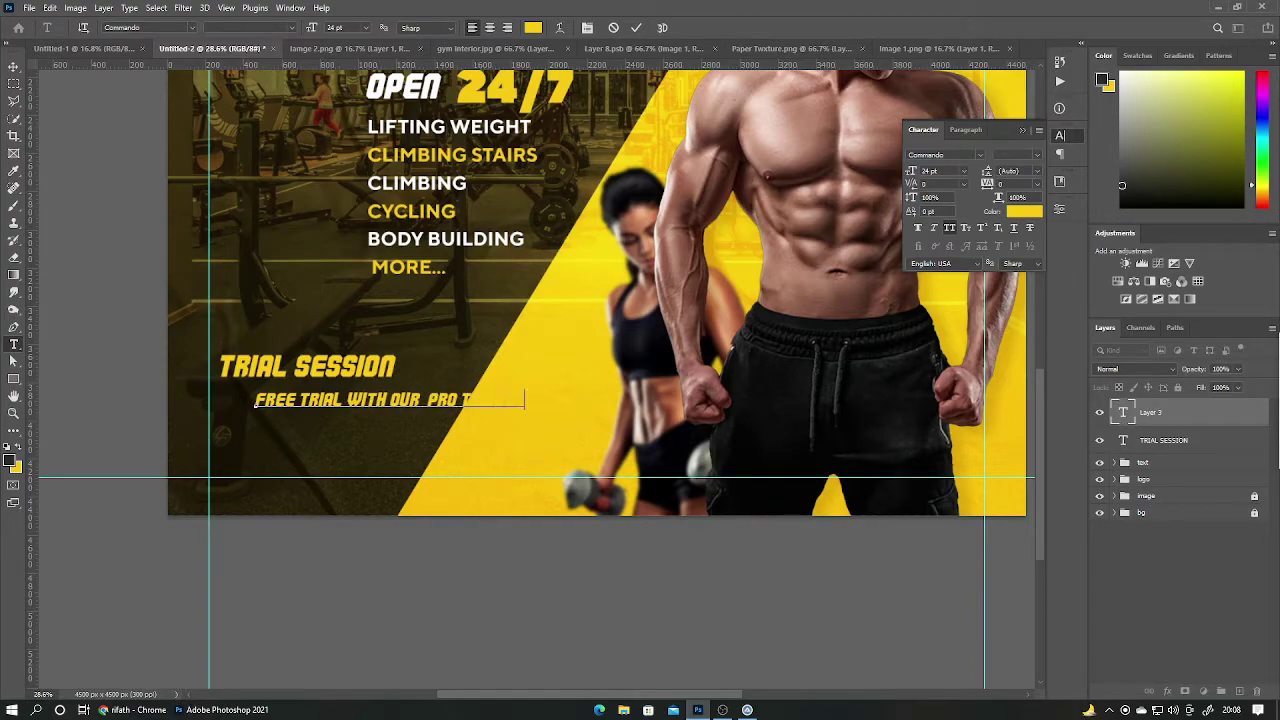
{"action": "key", "text": "ctrl+a"}
{"action": "left_click", "coordinate": [533, 27]}
{"action": "left_click", "coordinate": [862, 411]}
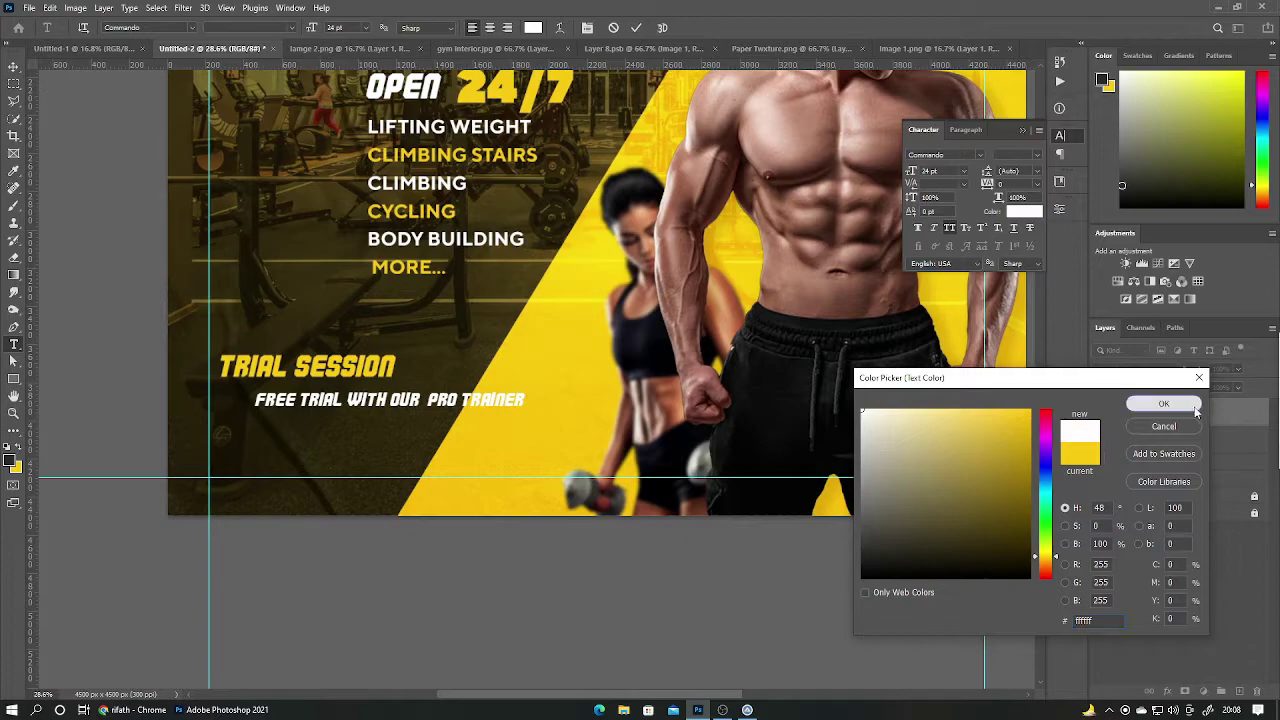
{"action": "left_click", "coordinate": [1164, 403]}
{"action": "left_click", "coordinate": [636, 27]}
Shrink the subline to fit under TRIAL SESSION and draw a small rectangle below it.
{"action": "key", "text": "ctrl+t"}
{"action": "left_click_drag", "start_coordinate": [526, 399], "coordinate": [396, 393]}
{"action": "left_click", "coordinate": [659, 27]}
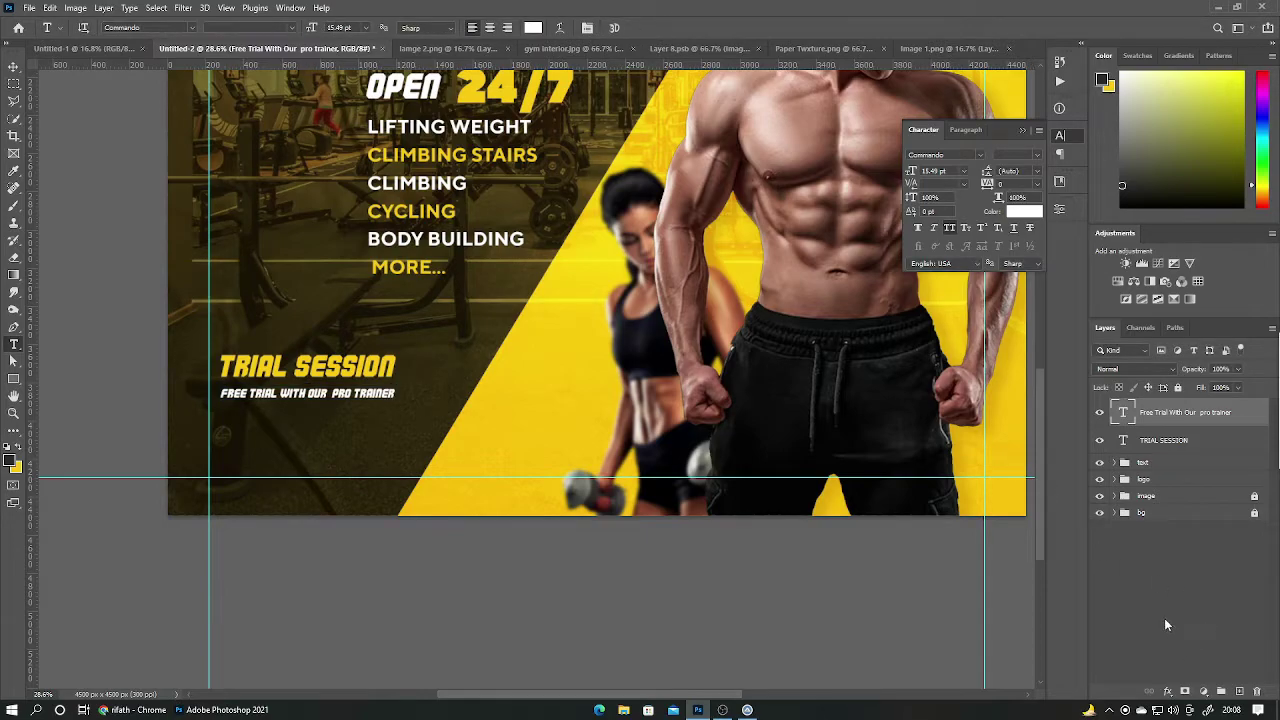
{"action": "left_click", "coordinate": [1165, 625]}
{"action": "scroll", "coordinate": [326, 330], "scroll_direction": "up", "scroll_amount": 2}
{"action": "key", "text": "u"}
{"action": "mouse_move", "coordinate": [177, 495]}
{"action": "left_mouse_down"}
{"action": "mouse_move", "coordinate": [231, 521]}
{"action": "mouse_move", "coordinate": [297, 527]}
{"action": "left_mouse_up"}
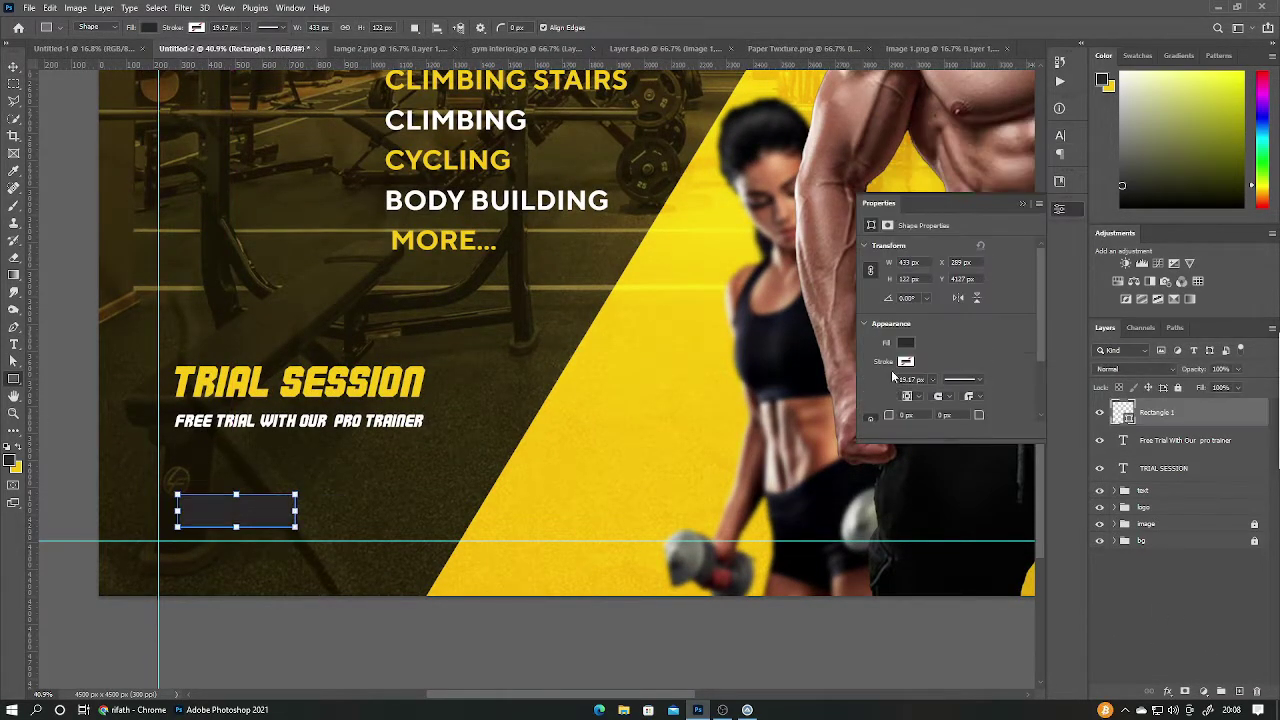
Fill the rectangle yellow, skew it into a parallelogram and shift it right.
{"action": "left_click", "coordinate": [905, 342]}
{"action": "left_click", "coordinate": [880, 413]}
{"action": "key", "text": "v"}
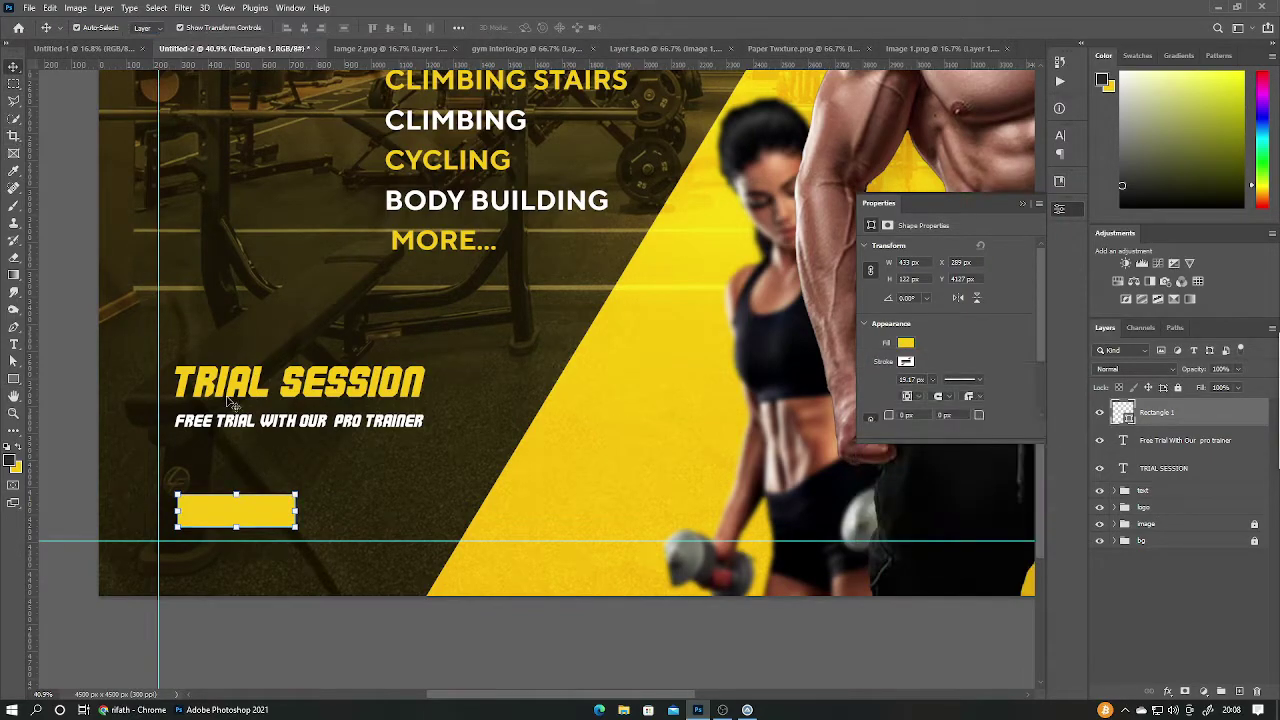
{"action": "key", "text": "ctrl+t"}
{"action": "right_click", "coordinate": [262, 524]}
{"action": "left_click", "coordinate": [295, 285]}
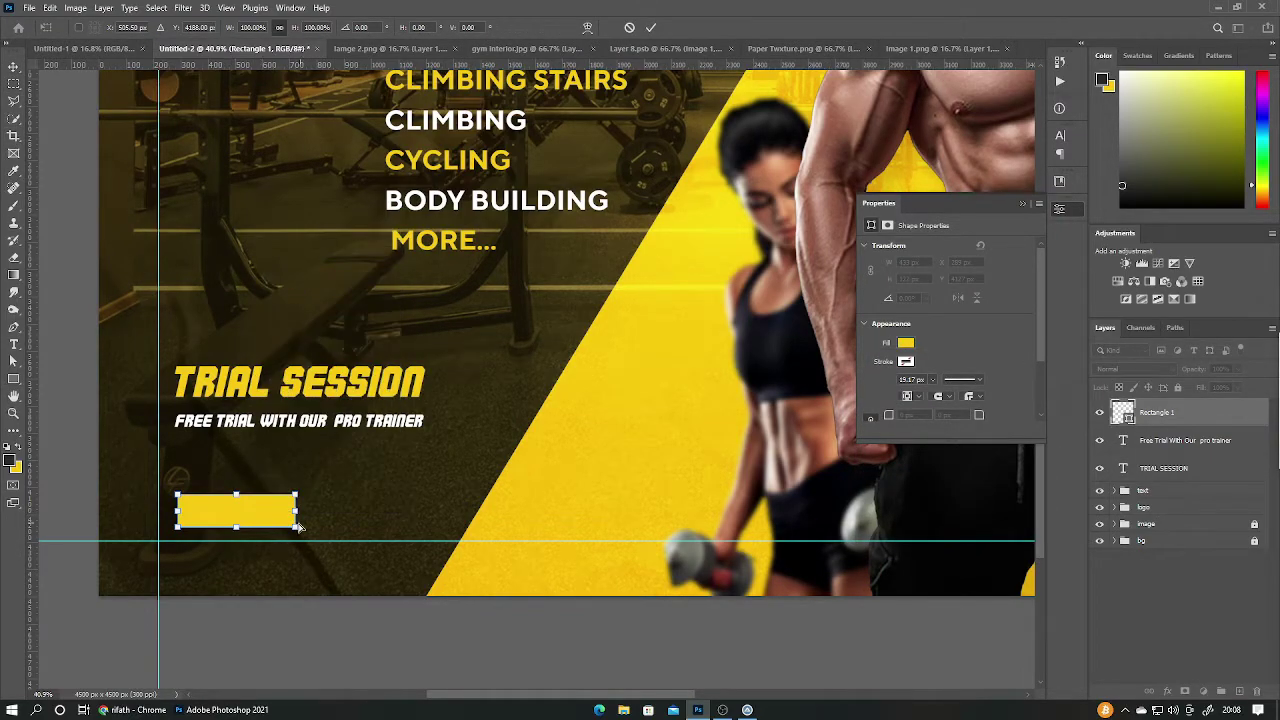
{"action": "left_click_drag", "start_coordinate": [286, 533], "coordinate": [281, 529]}
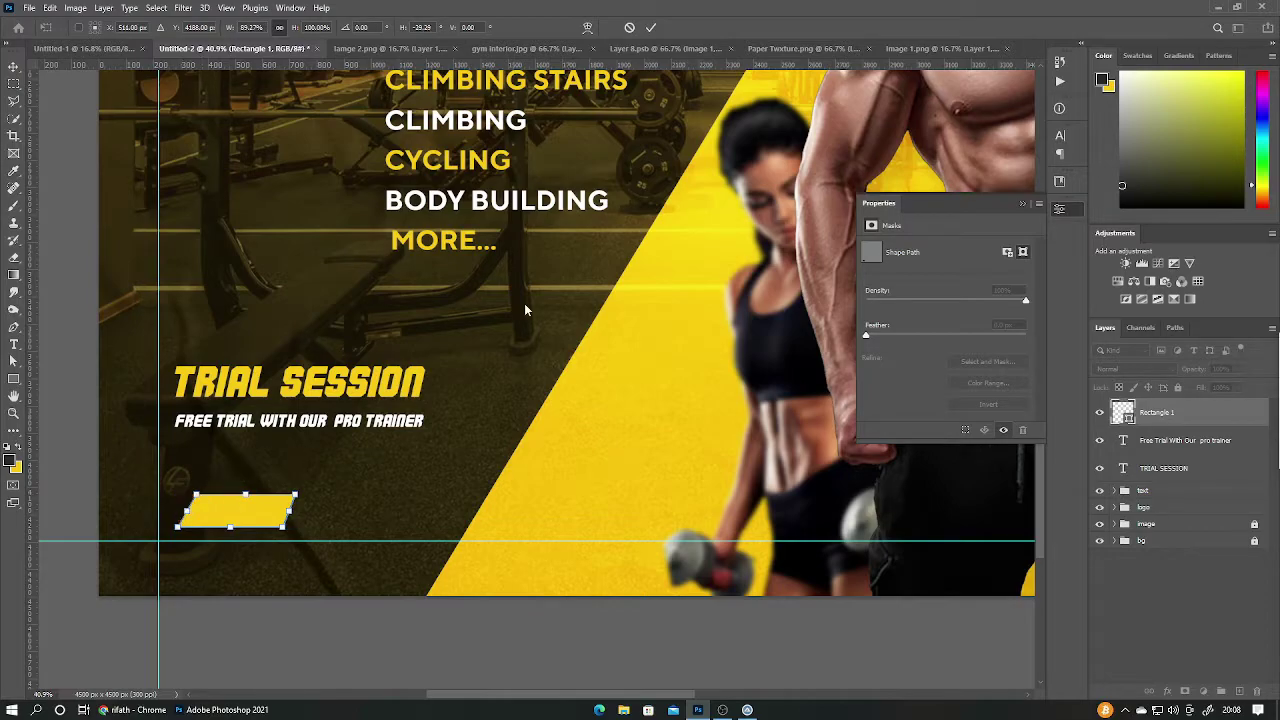
{"action": "left_click", "coordinate": [652, 28]}
{"action": "left_click", "coordinate": [598, 264]}
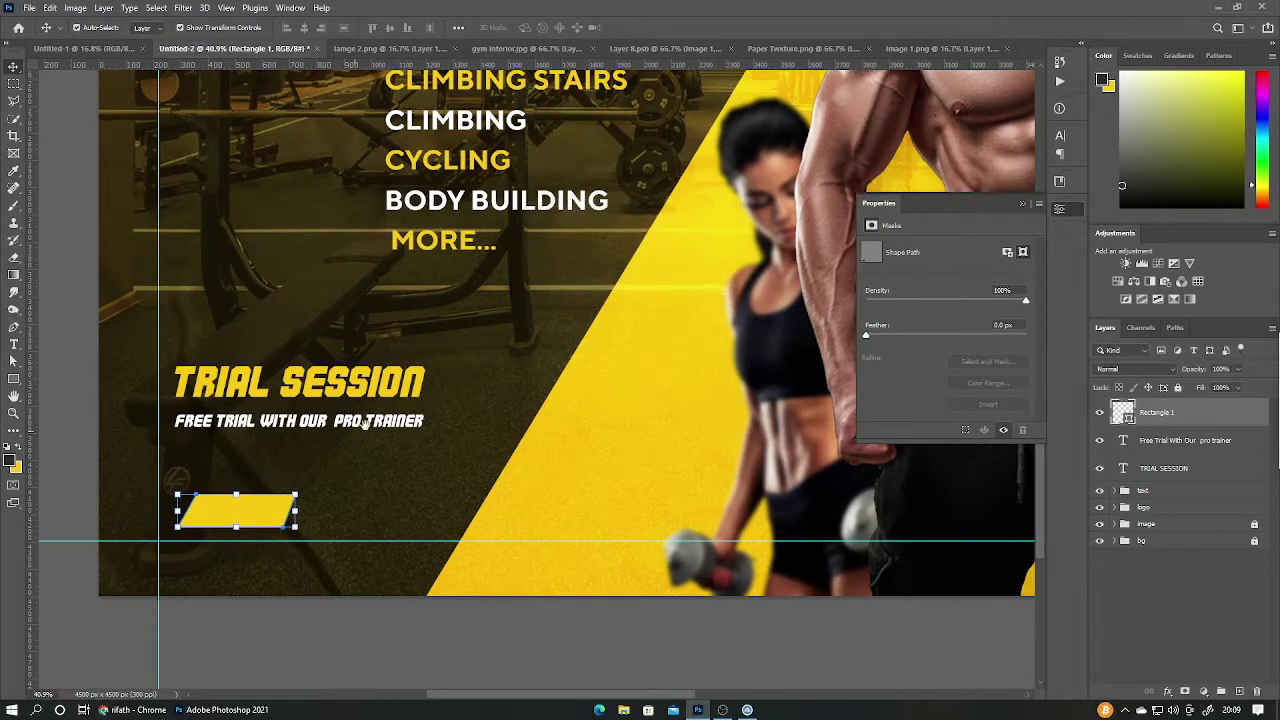
{"action": "scroll", "coordinate": [300, 480], "scroll_direction": "up", "scroll_amount": 2}
{"action": "mouse_move", "coordinate": [398, 455]}
{"action": "left_mouse_down"}
{"action": "mouse_move", "coordinate": [518, 455]}
{"action": "mouse_move", "coordinate": [533, 417]}
{"action": "left_mouse_up"}
Draw a white rectangle left of the yellow bar, matching its height.
{"action": "key", "text": "u"}
{"action": "left_click_drag", "start_coordinate": [290, 393], "coordinate": [376, 437]}
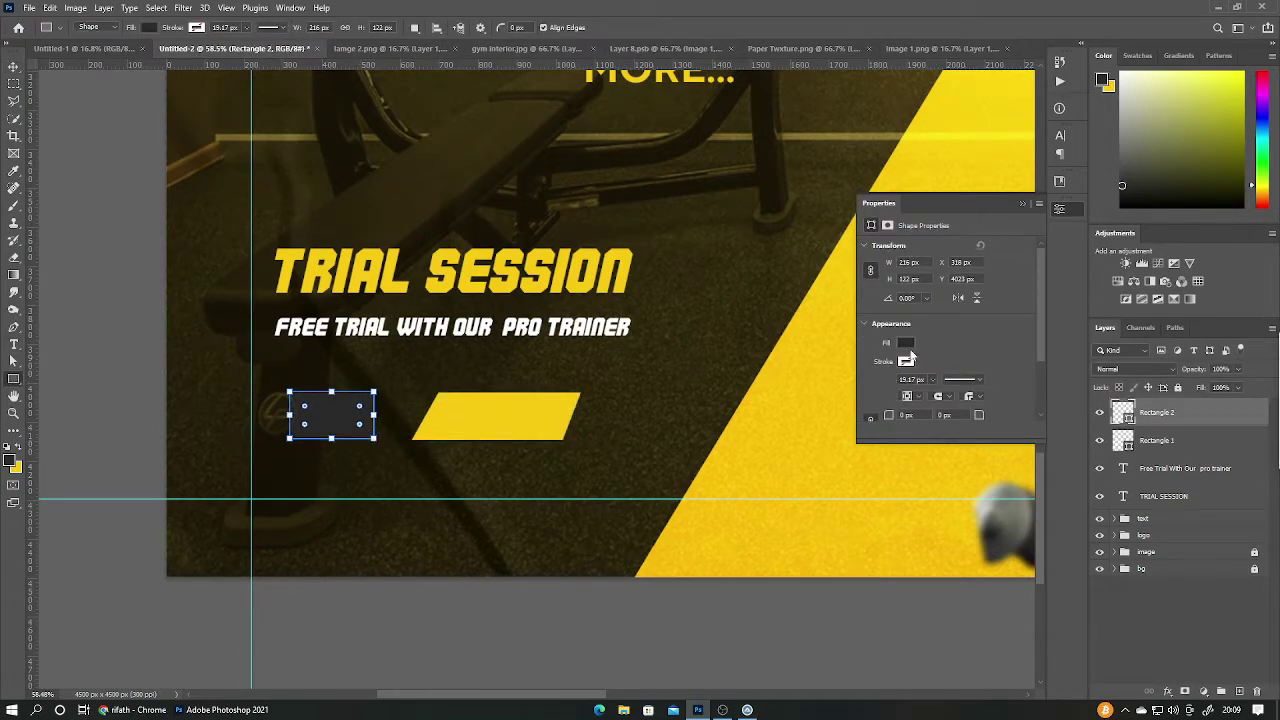
{"action": "left_click", "coordinate": [905, 343]}
{"action": "left_click", "coordinate": [883, 411]}
{"action": "key", "text": "v"}
{"action": "key", "text": "ctrl+t"}
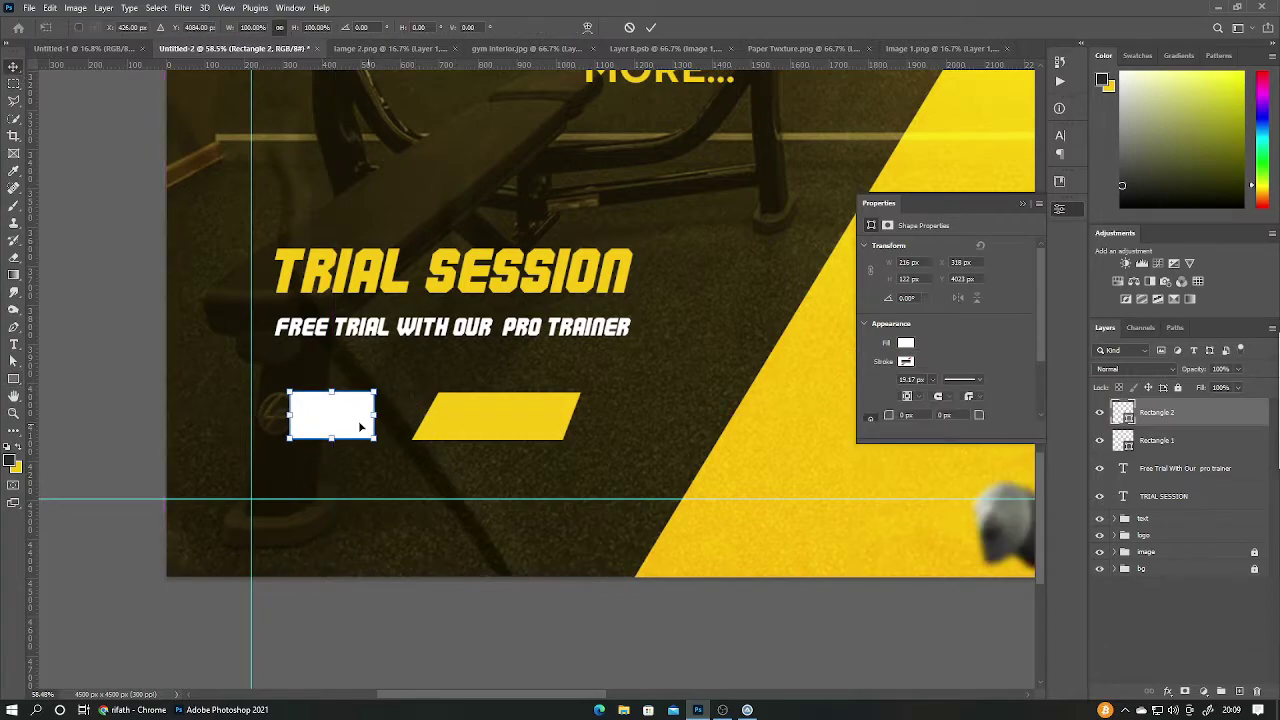
{"action": "left_click_drag", "start_coordinate": [331, 392], "coordinate": [375, 416]}
{"action": "key", "text": "Return"}
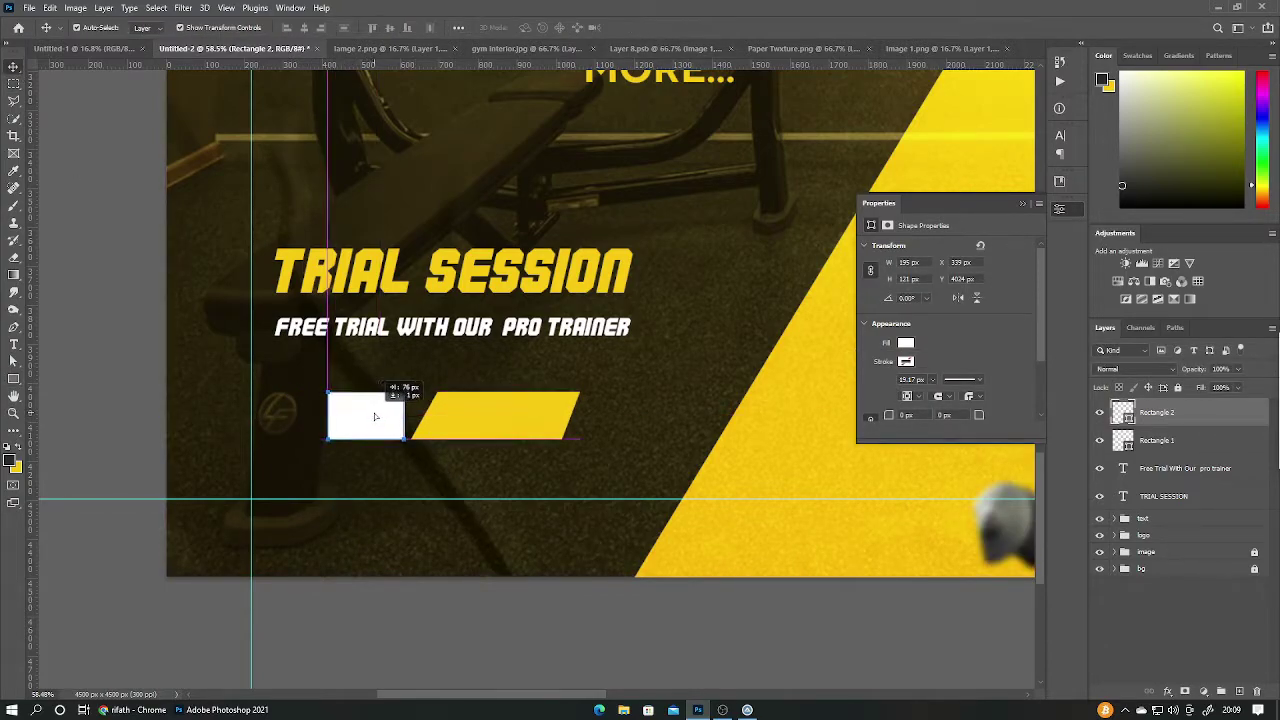
Skew the white rectangle to match the yellow bar's slant.
{"action": "right_click", "coordinate": [338, 396]}
{"action": "key", "text": "Escape"}
{"action": "key", "text": "ctrl+t"}
{"action": "right_click", "coordinate": [366, 402]}
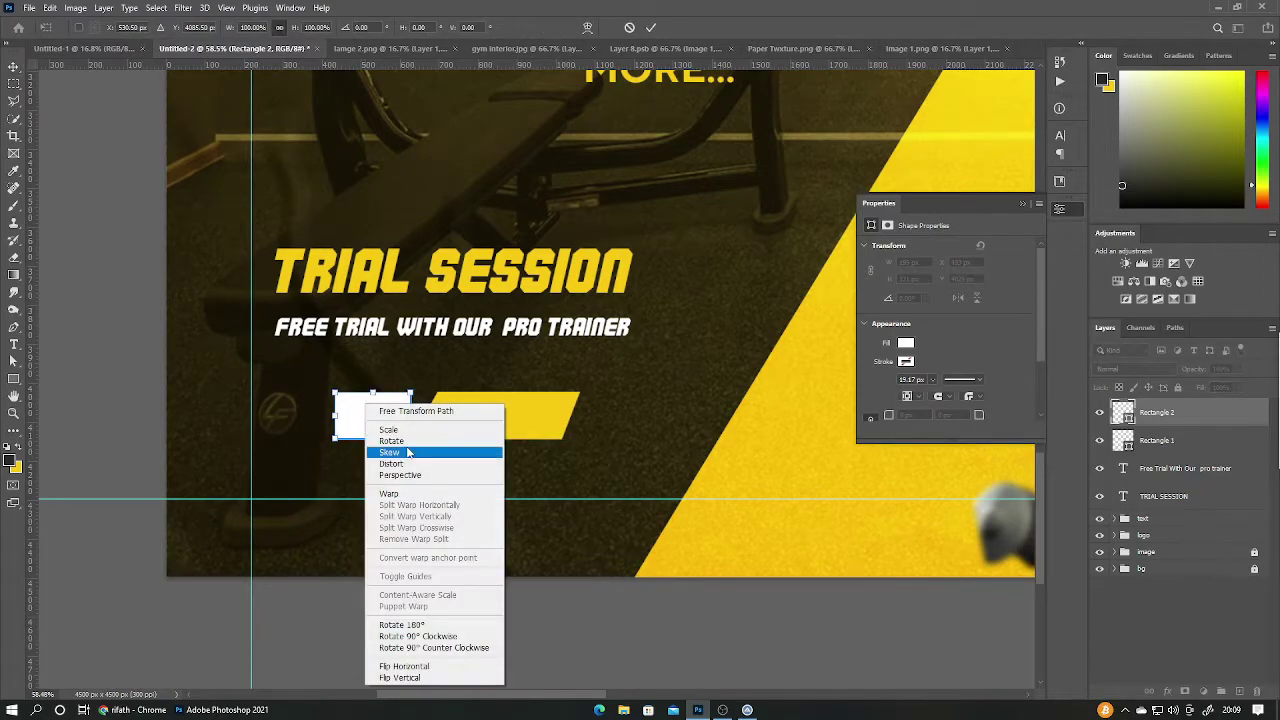
{"action": "left_click", "coordinate": [408, 453]}
{"action": "left_click_drag", "start_coordinate": [434, 396], "coordinate": [435, 394]}
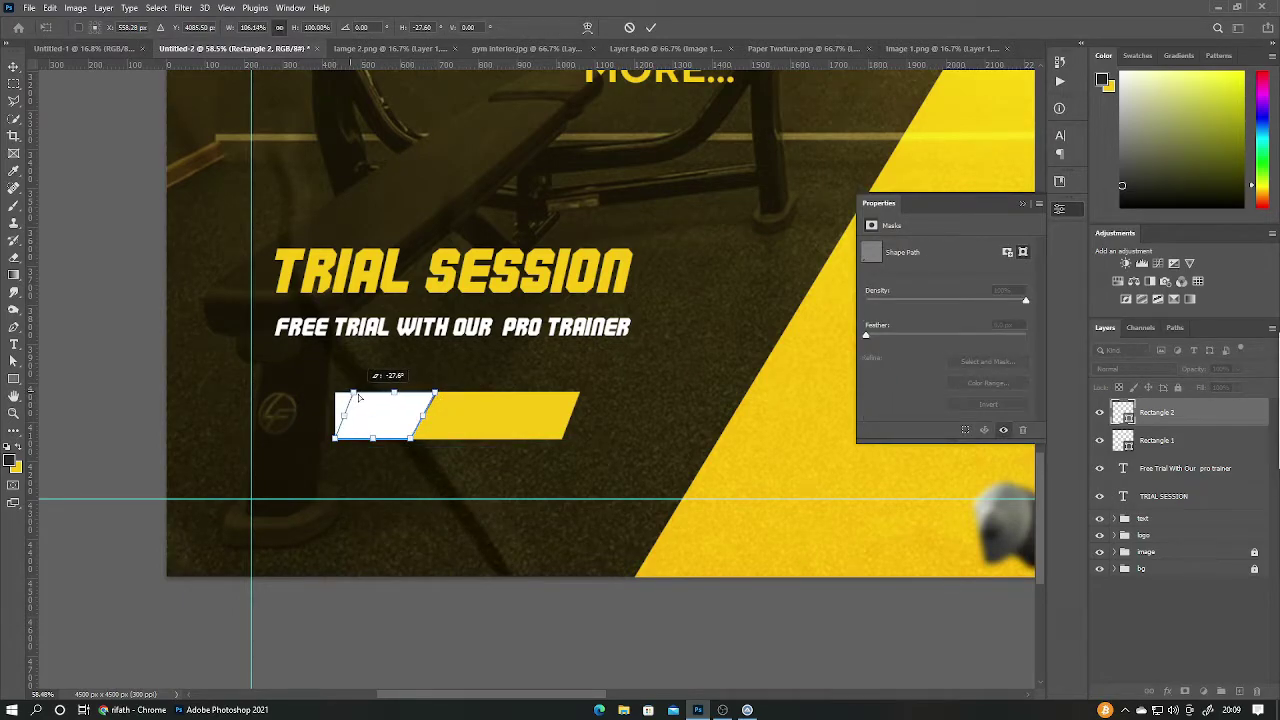
{"action": "key", "text": "Return"}
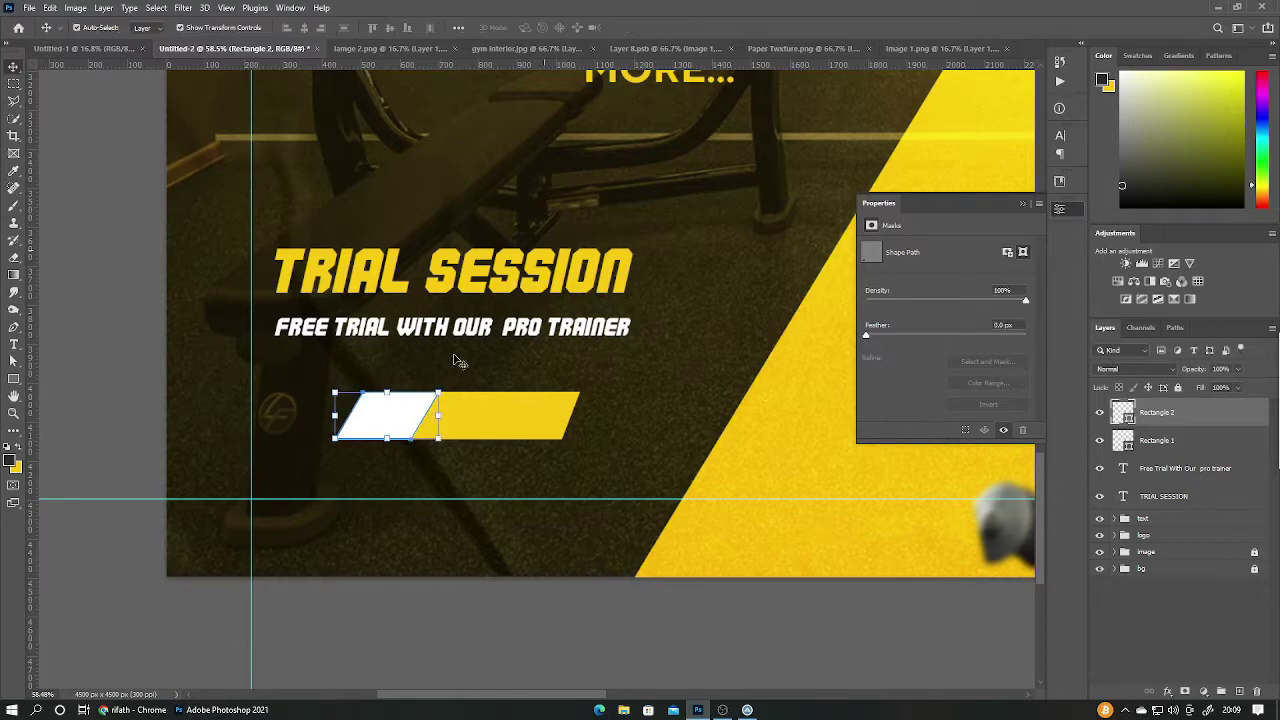
Group the white and yellow shapes and name the group 'box'.
{"action": "left_click", "coordinate": [1157, 440], "text": "shift"}
{"action": "key", "text": "ctrl+g"}
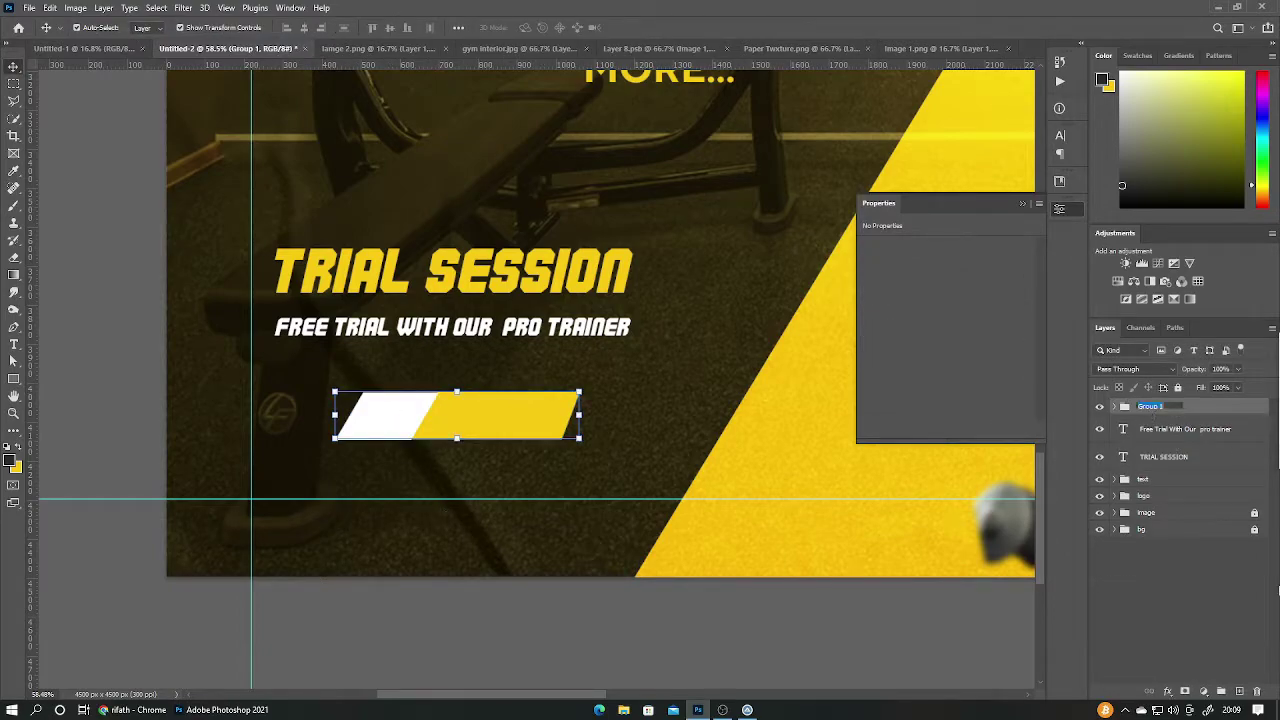
{"action": "type", "text": "box"}
{"action": "key", "text": "Return"}
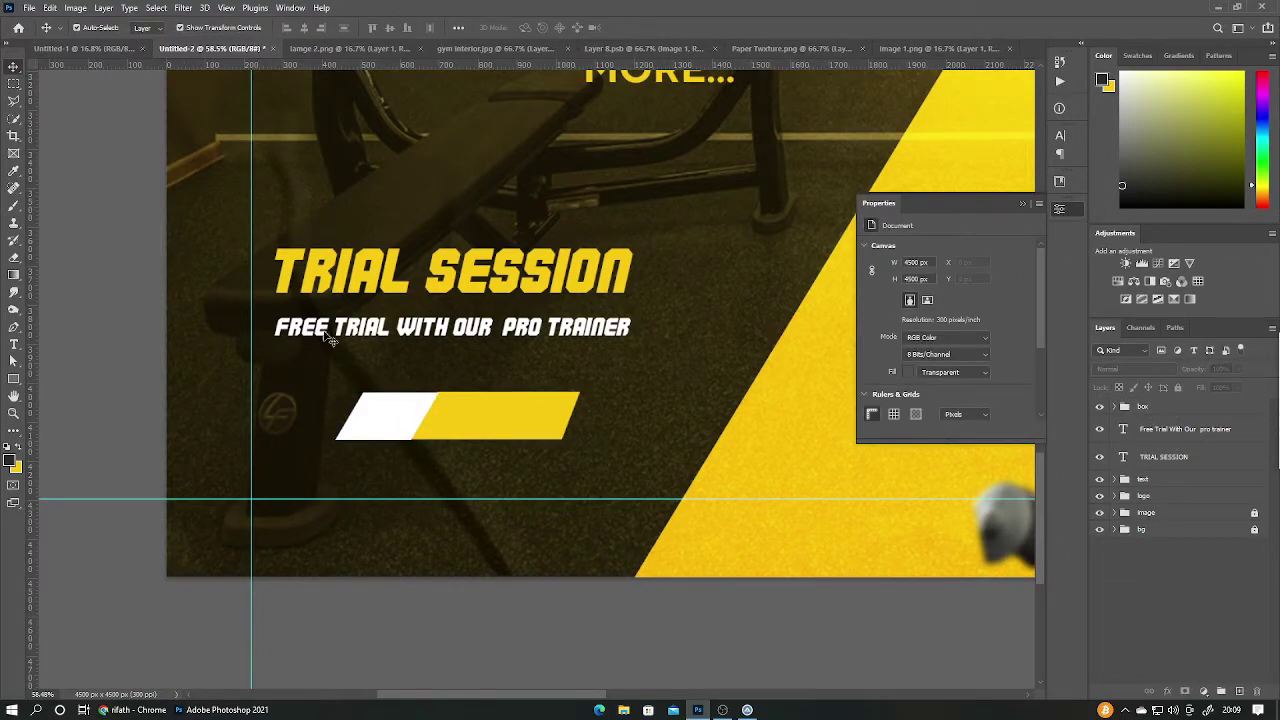
{"action": "left_click", "coordinate": [394, 428]}
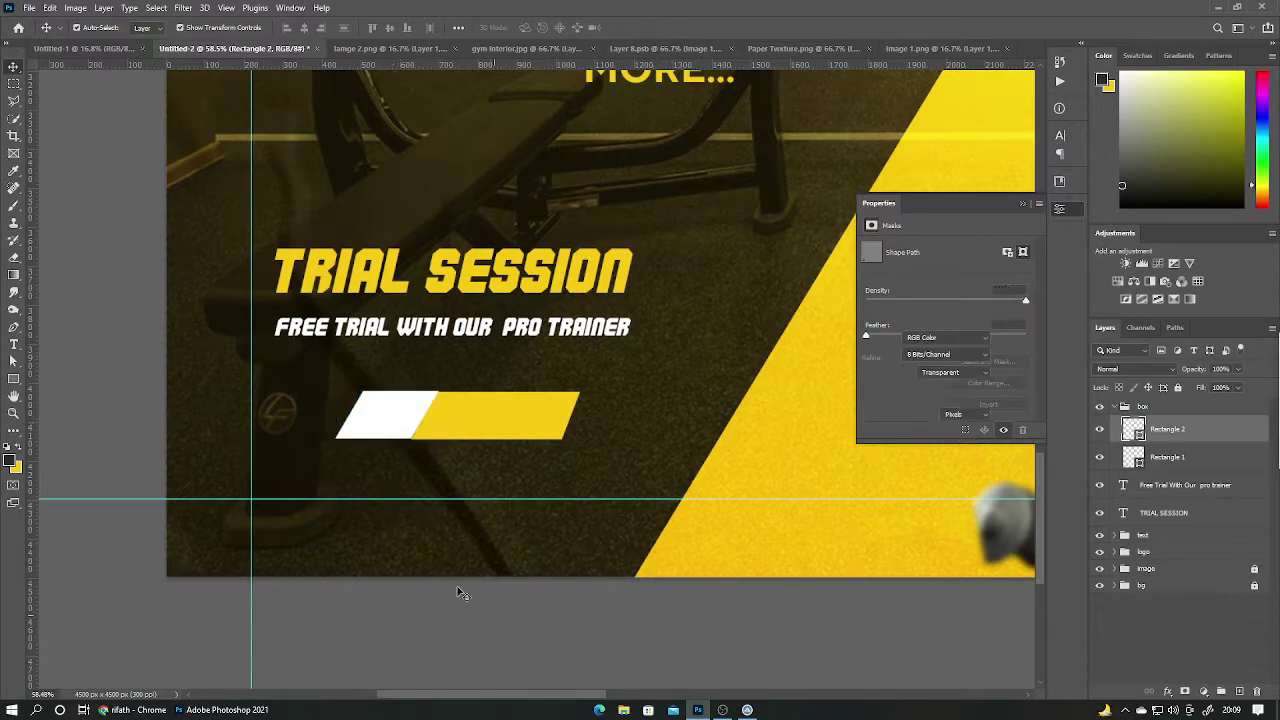
{"action": "left_click", "coordinate": [443, 620]}
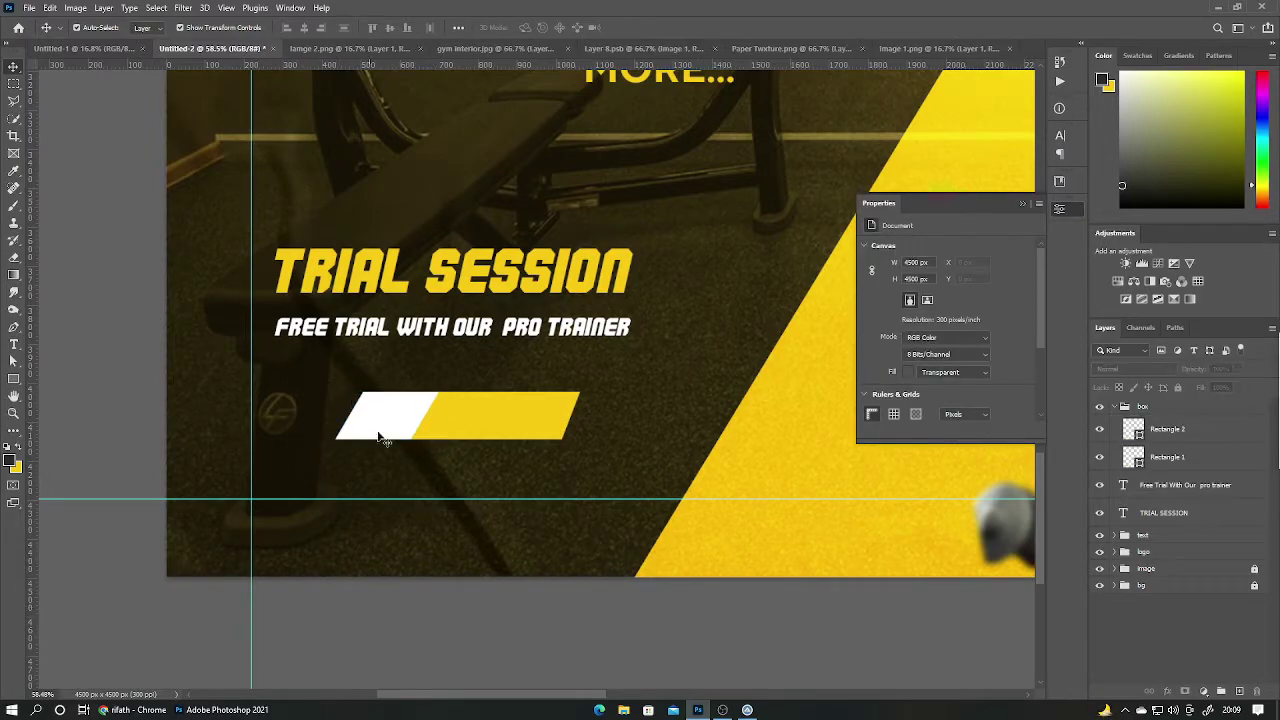
{"action": "left_click", "coordinate": [30, 7]}
Cancel placing an image and switch to the finished Untitled-1 poster.
{"action": "left_click", "coordinate": [60, 272]}
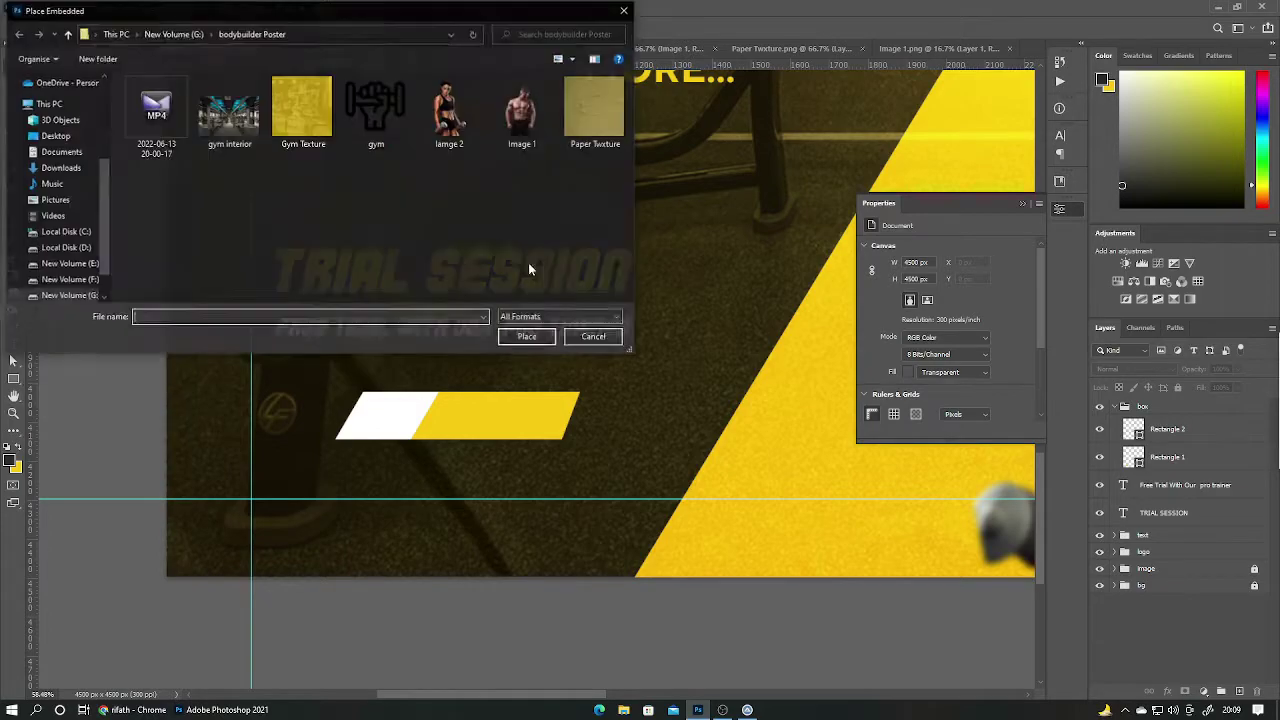
{"action": "left_click", "coordinate": [625, 10]}
{"action": "left_click", "coordinate": [790, 48]}
{"action": "left_click", "coordinate": [938, 48]}
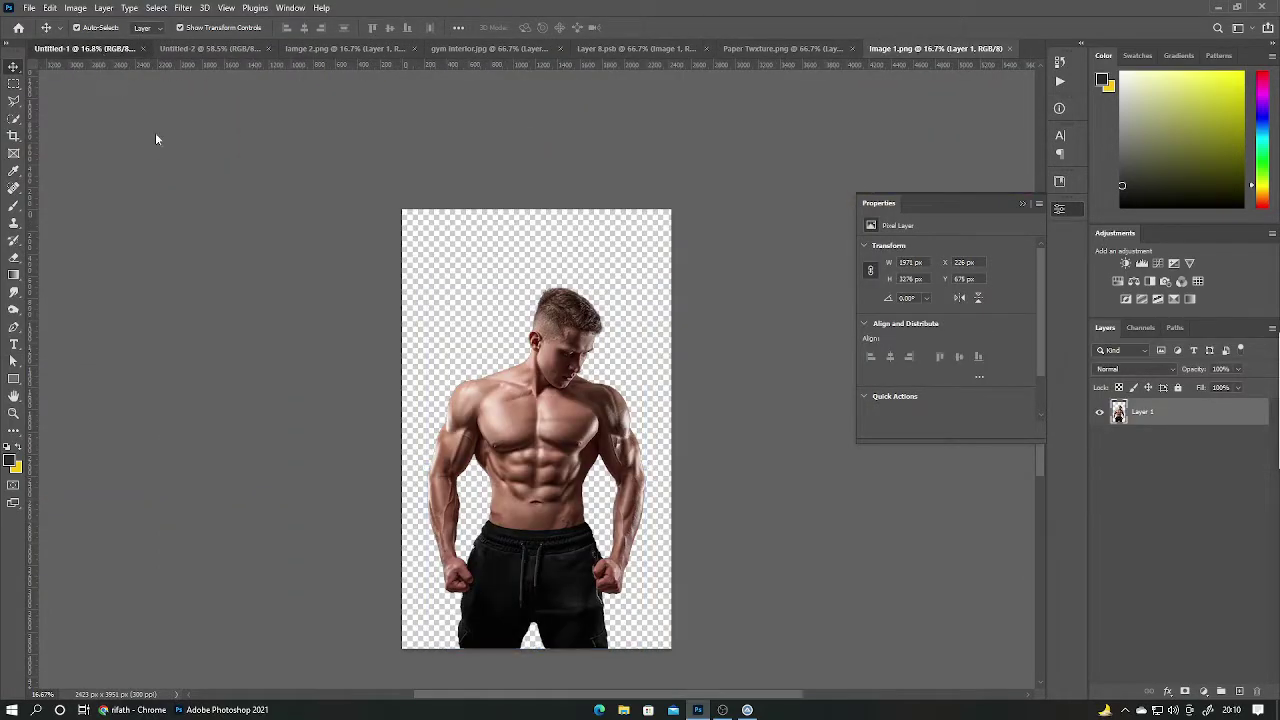
{"action": "left_click", "coordinate": [85, 48]}
Copy the right-arrow-button layer from Untitled-1 into the new poster.
{"action": "scroll", "coordinate": [362, 685], "scroll_direction": "up", "scroll_amount": 3}
{"action": "left_click_drag", "start_coordinate": [460, 510], "coordinate": [460, 480]}
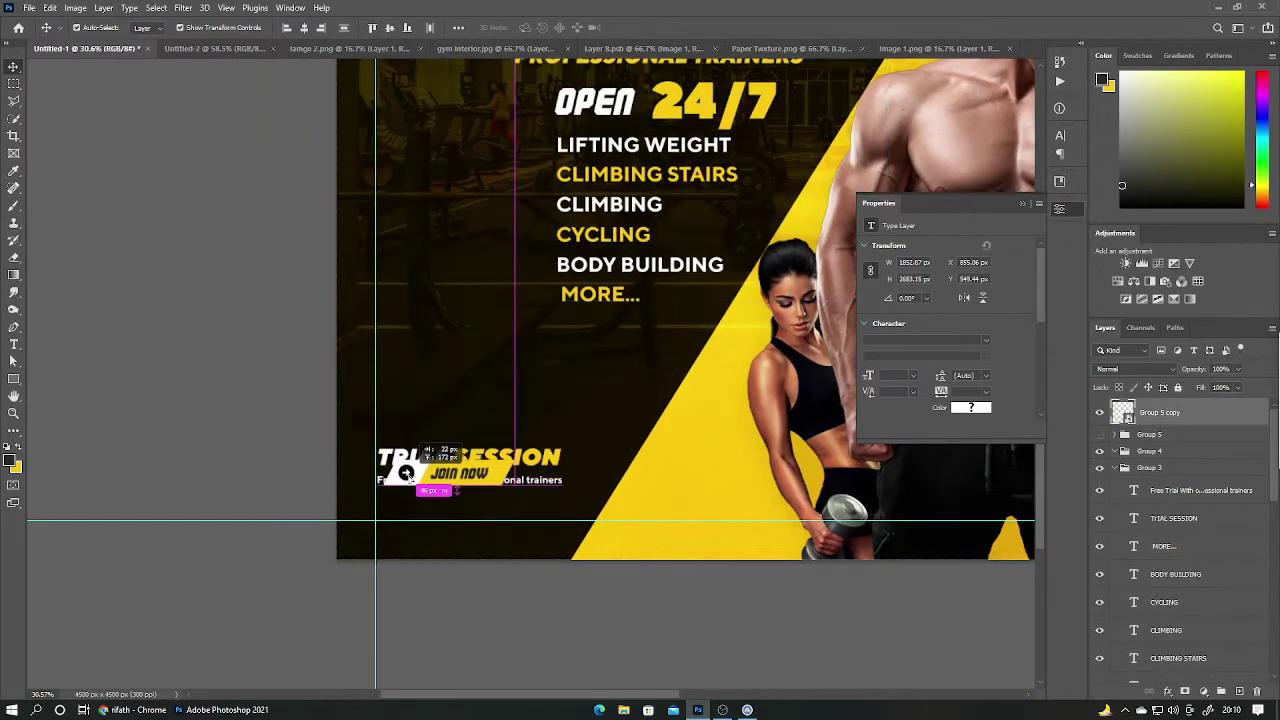
{"action": "left_click", "coordinate": [1100, 412]}
{"action": "left_click", "coordinate": [425, 494]}
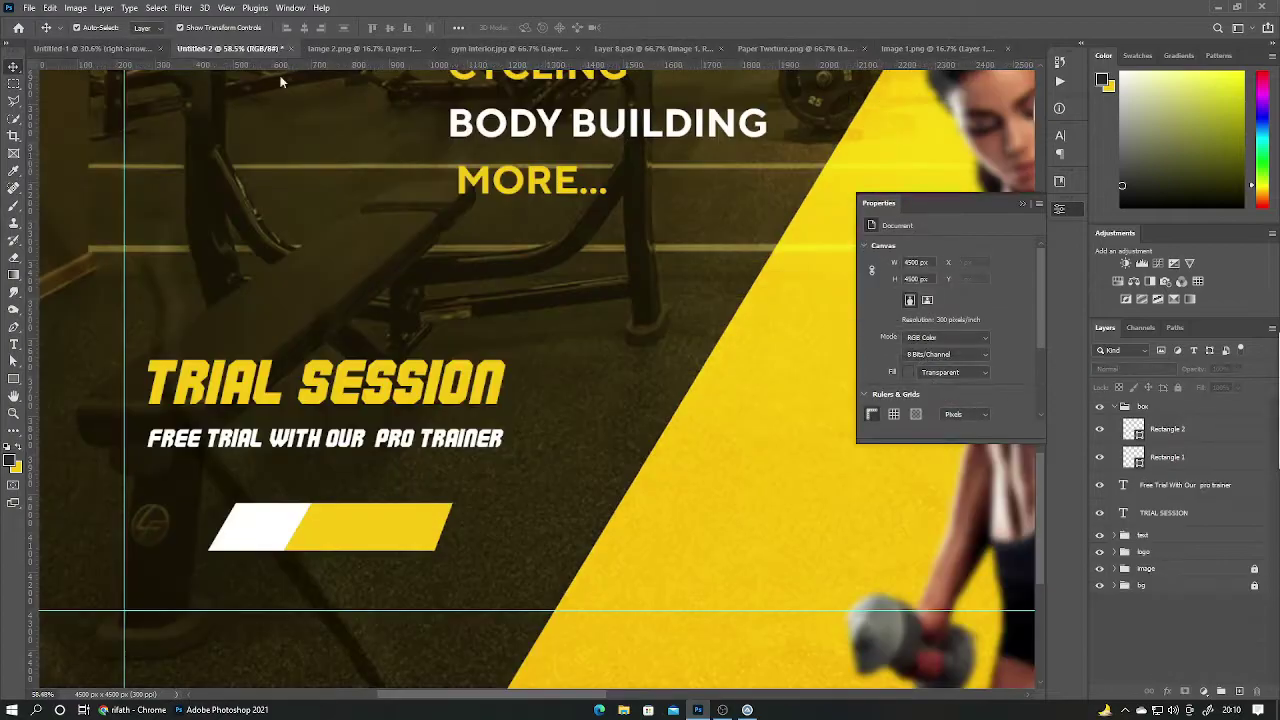
{"action": "left_click_drag", "start_coordinate": [294, 48], "coordinate": [536, 378]}
Move the arrow icon onto the white end of the slanted bar.
{"action": "key", "text": "ctrl+t"}
{"action": "left_click", "coordinate": [660, 27]}
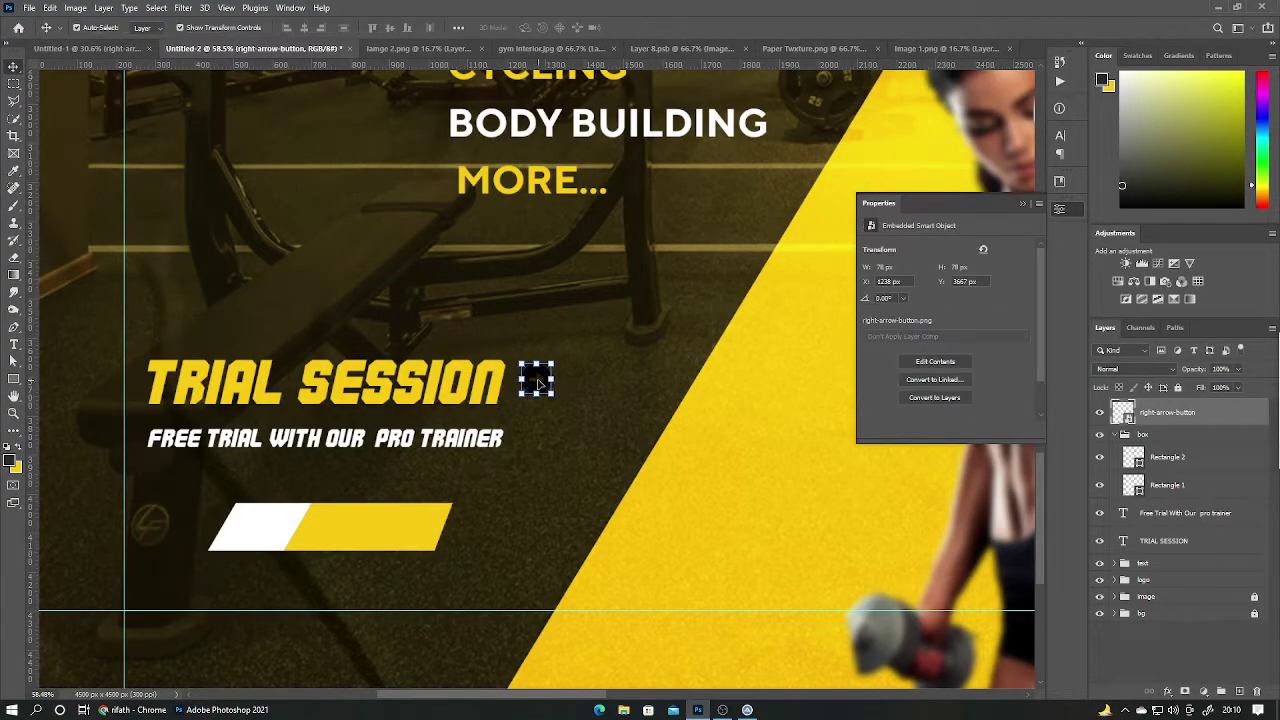
{"action": "left_click_drag", "start_coordinate": [540, 374], "coordinate": [483, 437]}
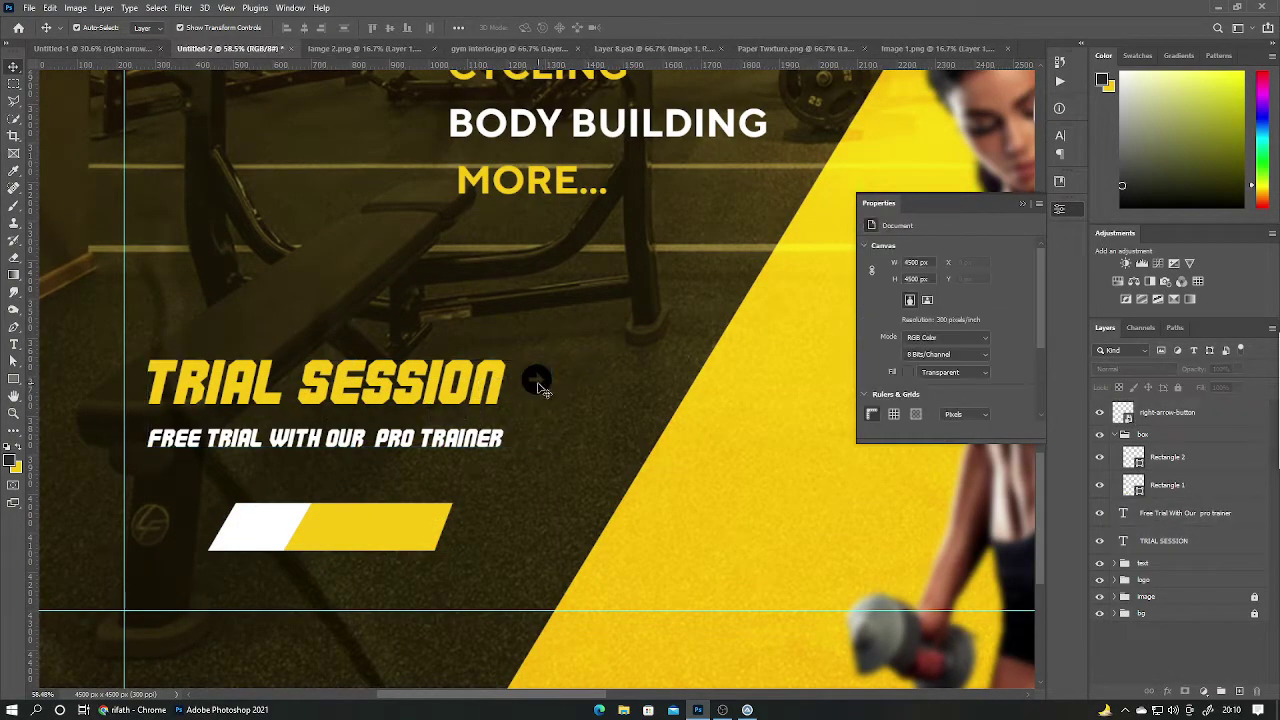
{"action": "key", "text": "ctrl+t"}
{"action": "mouse_move", "coordinate": [536, 380]}
{"action": "left_mouse_down"}
{"action": "mouse_move", "coordinate": [348, 522]}
{"action": "mouse_move", "coordinate": [257, 527]}
{"action": "left_mouse_up"}
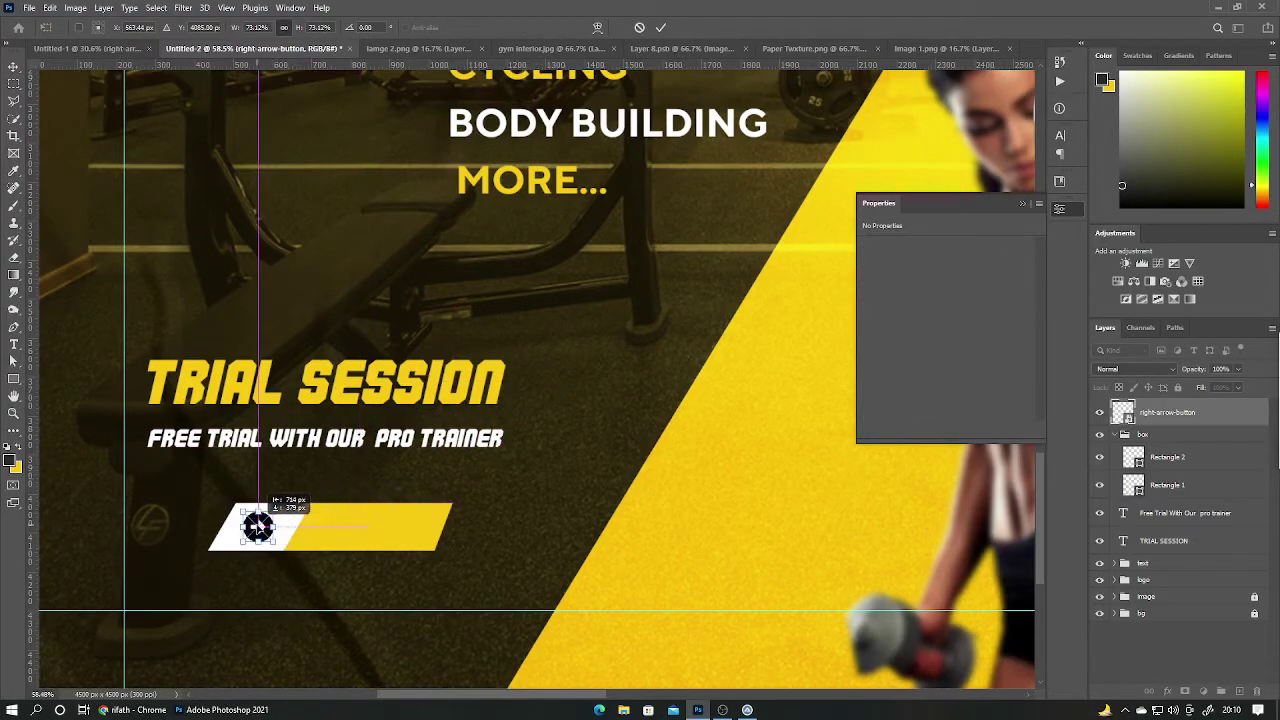
{"action": "left_click", "coordinate": [660, 27]}
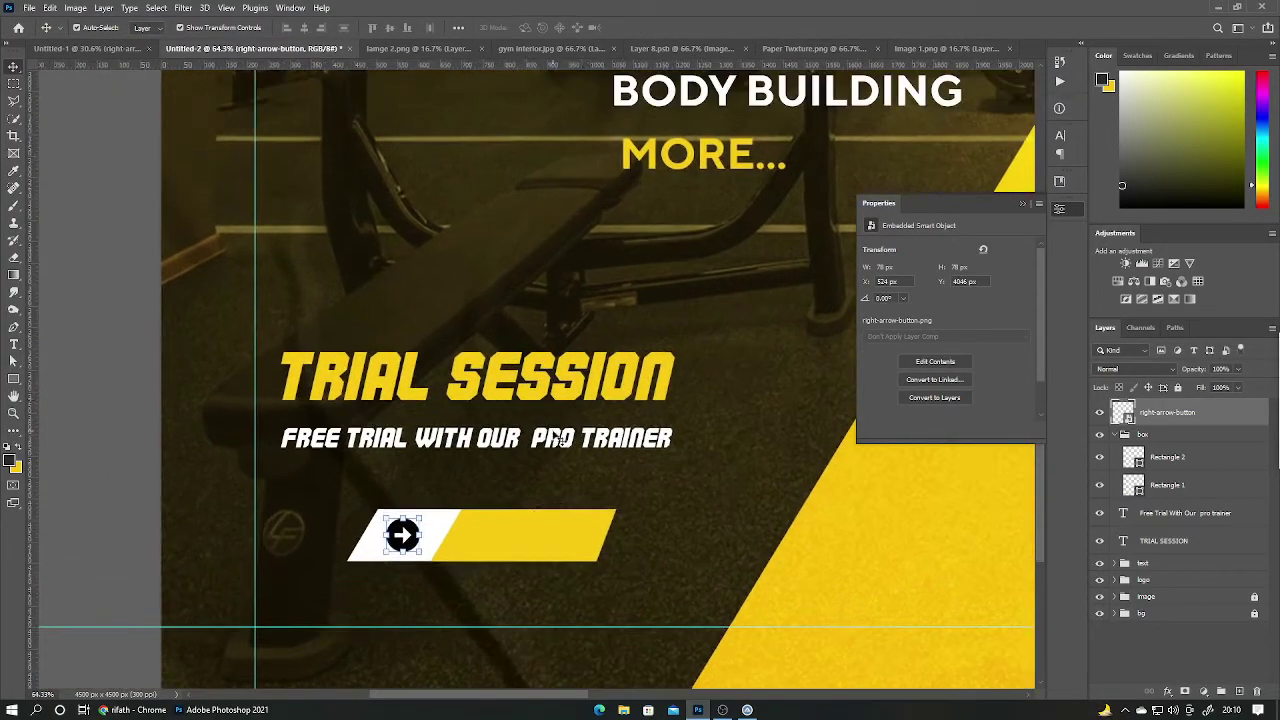
Type JOIN NOW on the yellow part of the bar.
{"action": "key", "text": "t"}
{"action": "left_click", "coordinate": [496, 540]}
{"action": "type", "text": "JOIN NOW"}
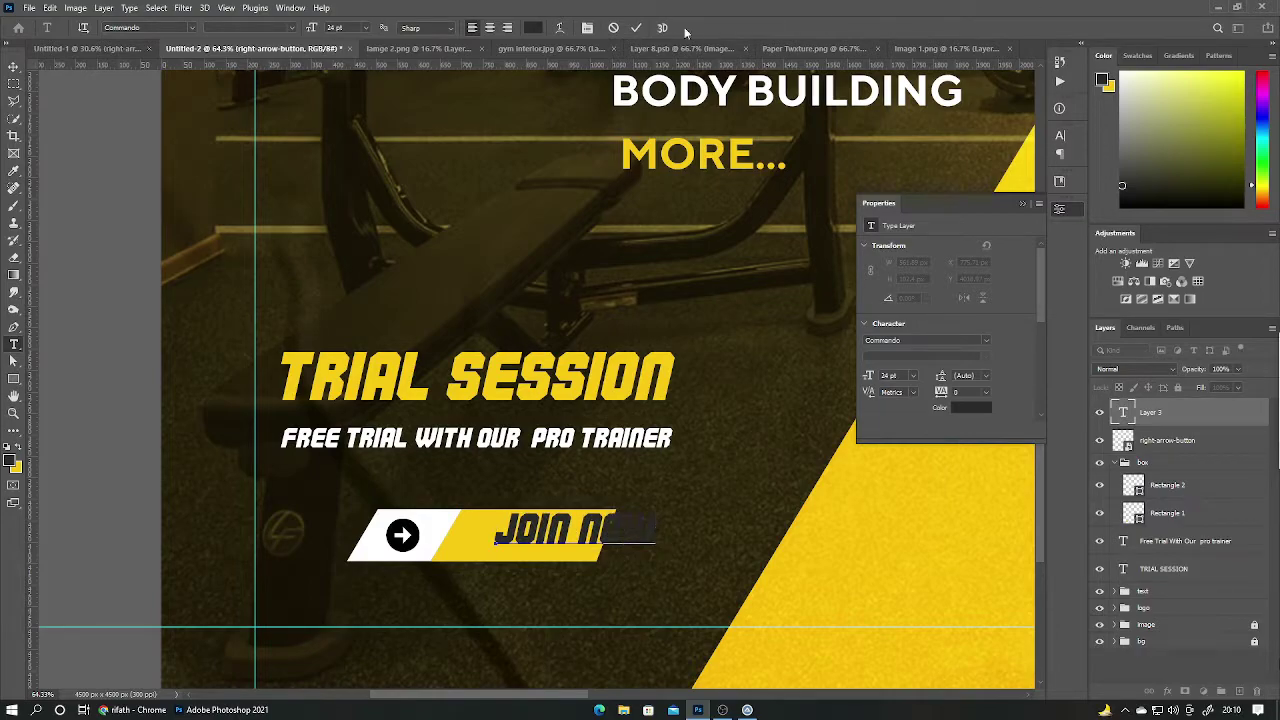
{"action": "left_click", "coordinate": [636, 27]}
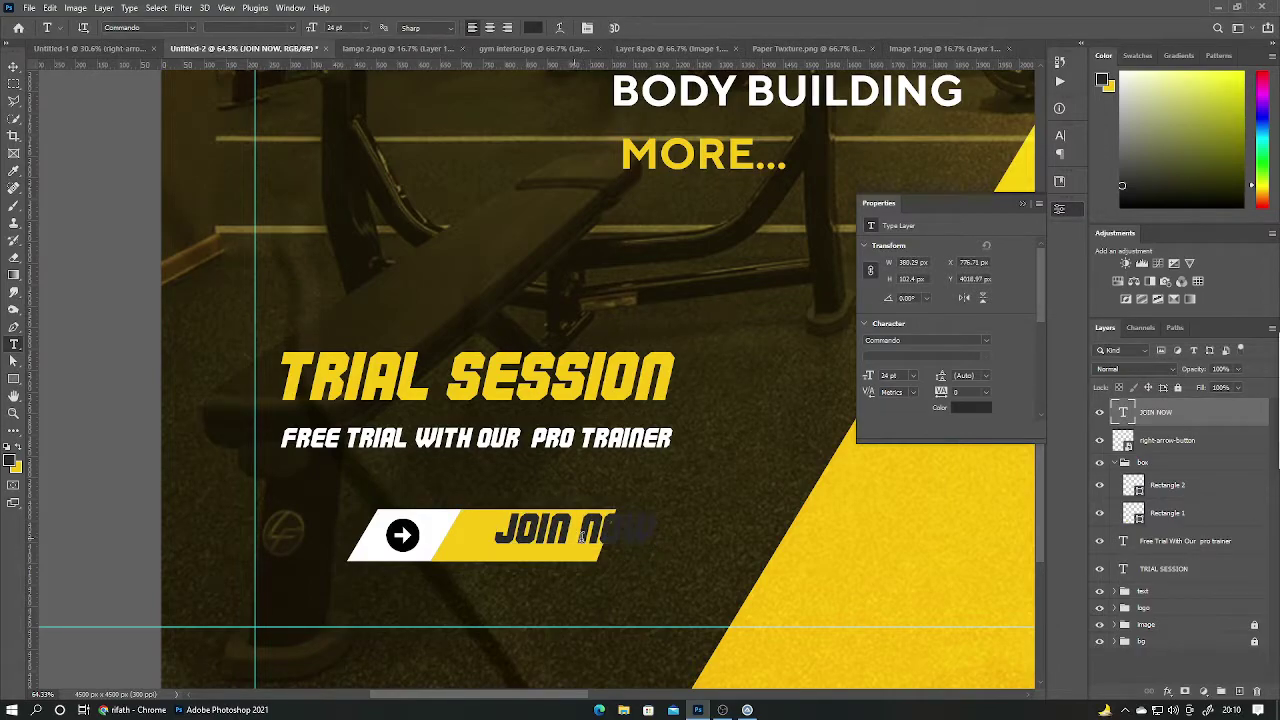
Position and scale JOIN NOW beside the arrow, then group them as Group 1.
{"action": "key", "text": "v"}
{"action": "left_click_drag", "start_coordinate": [562, 537], "coordinate": [477, 528]}
{"action": "scroll", "coordinate": [592, 502], "scroll_direction": "up", "scroll_amount": 1}
{"action": "scroll", "coordinate": [592, 502], "scroll_direction": "up", "scroll_amount": 2}
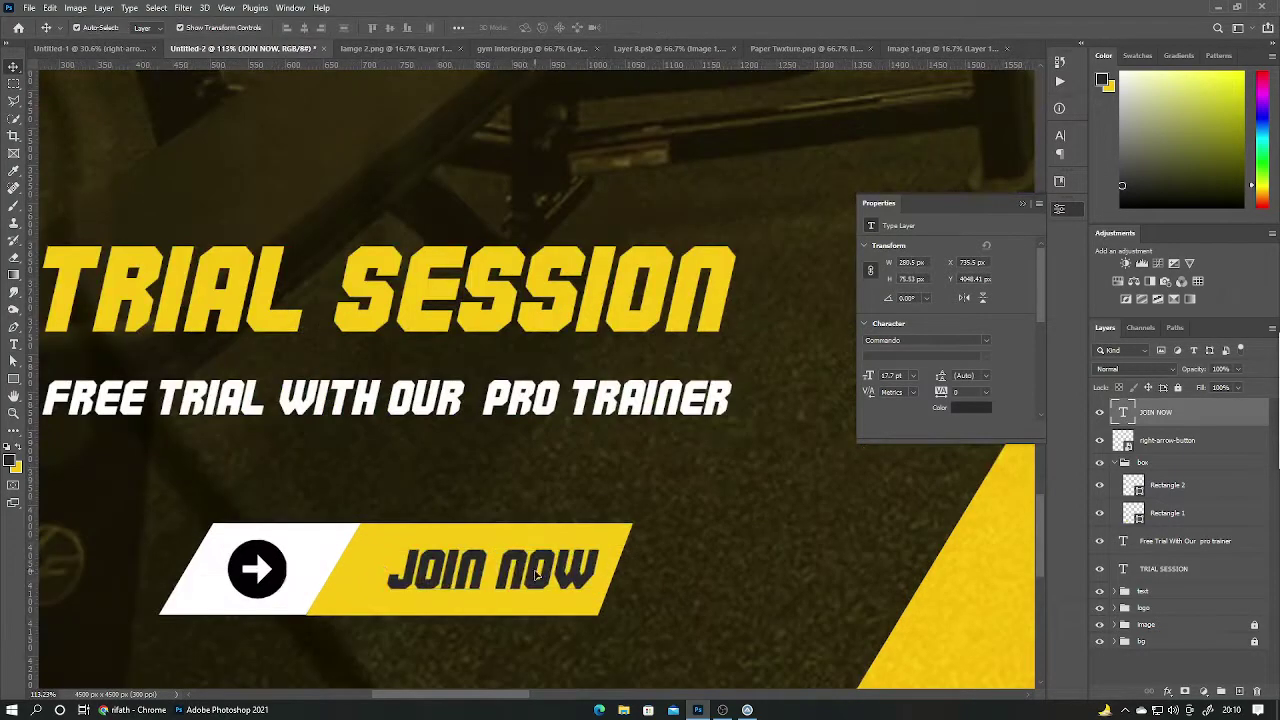
{"action": "key", "text": "Return"}
{"action": "scroll", "coordinate": [652, 565], "scroll_direction": "down", "scroll_amount": 1}
{"action": "scroll", "coordinate": [652, 565], "scroll_direction": "down", "scroll_amount": 4}
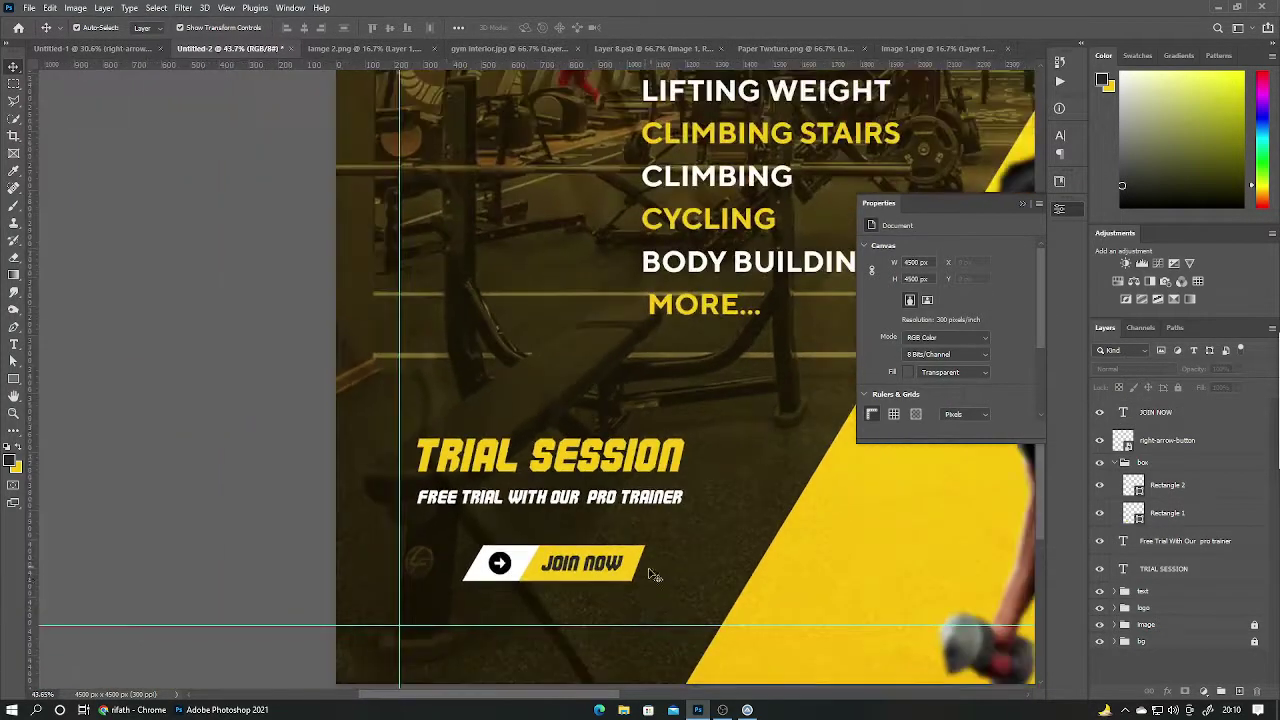
{"action": "key", "text": "ctrl+g"}
Shift the JOIN NOW button slightly and select the trial-session text with the button.
{"action": "left_click_drag", "start_coordinate": [590, 564], "coordinate": [605, 560]}
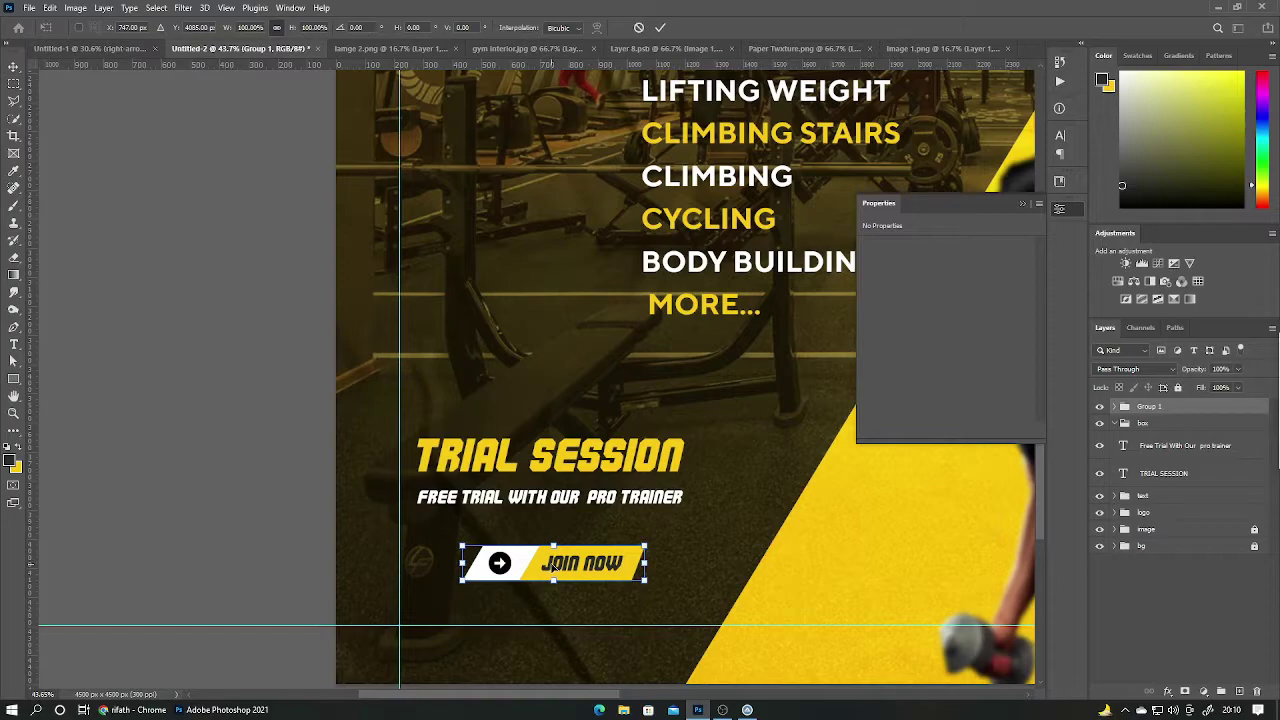
{"action": "left_click", "coordinate": [660, 28]}
{"action": "left_click_drag", "start_coordinate": [716, 430], "coordinate": [516, 540]}
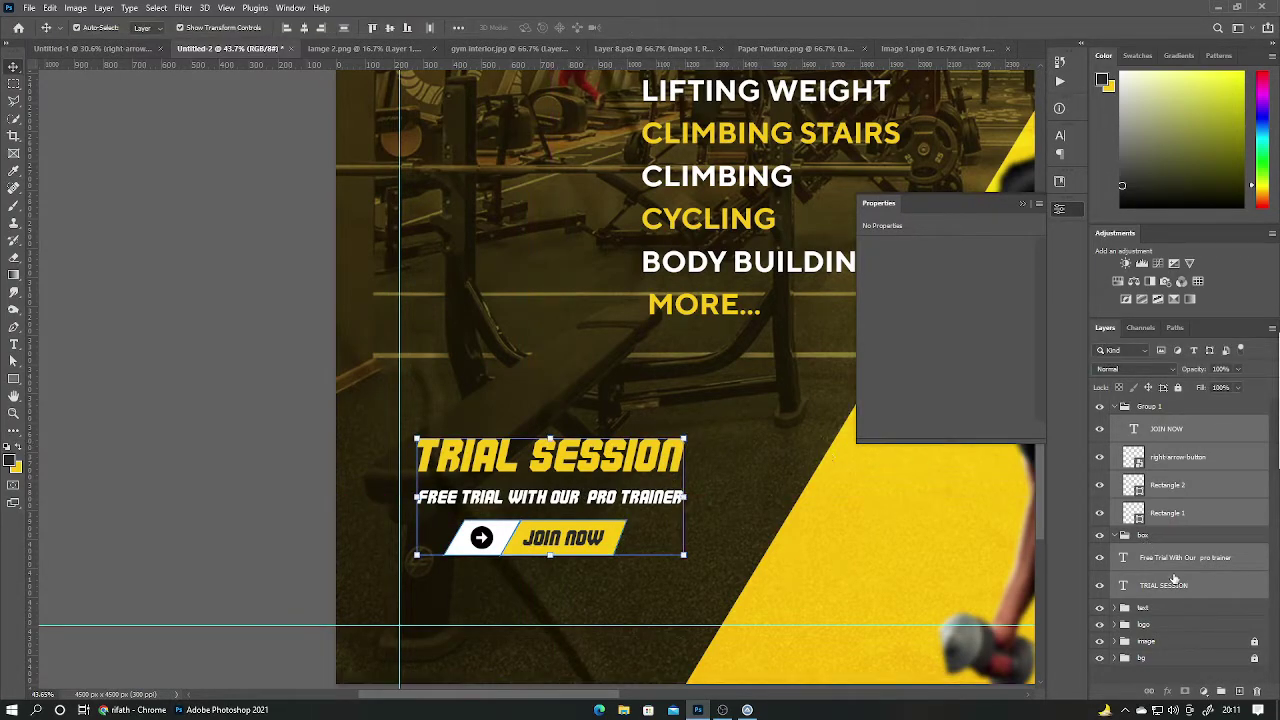
{"action": "left_click", "coordinate": [1148, 538]}
{"action": "left_click", "coordinate": [1165, 410]}
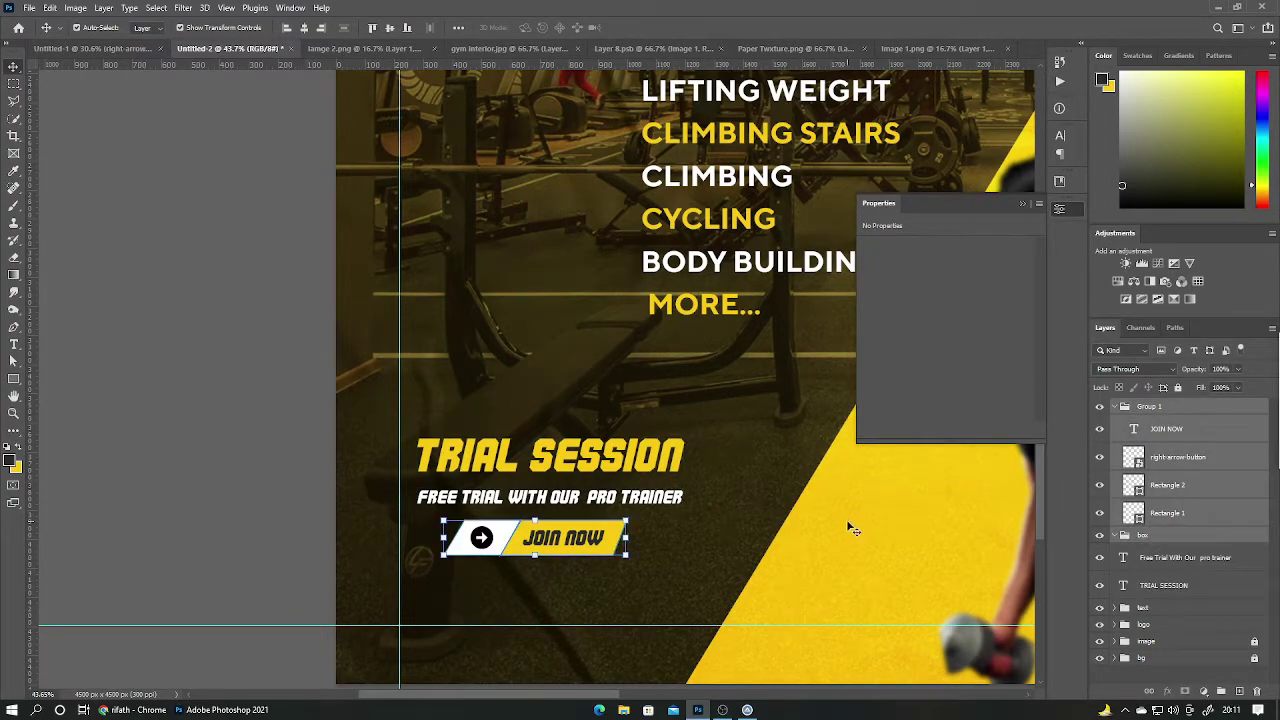
{"action": "left_click_drag", "start_coordinate": [445, 415], "coordinate": [520, 500]}
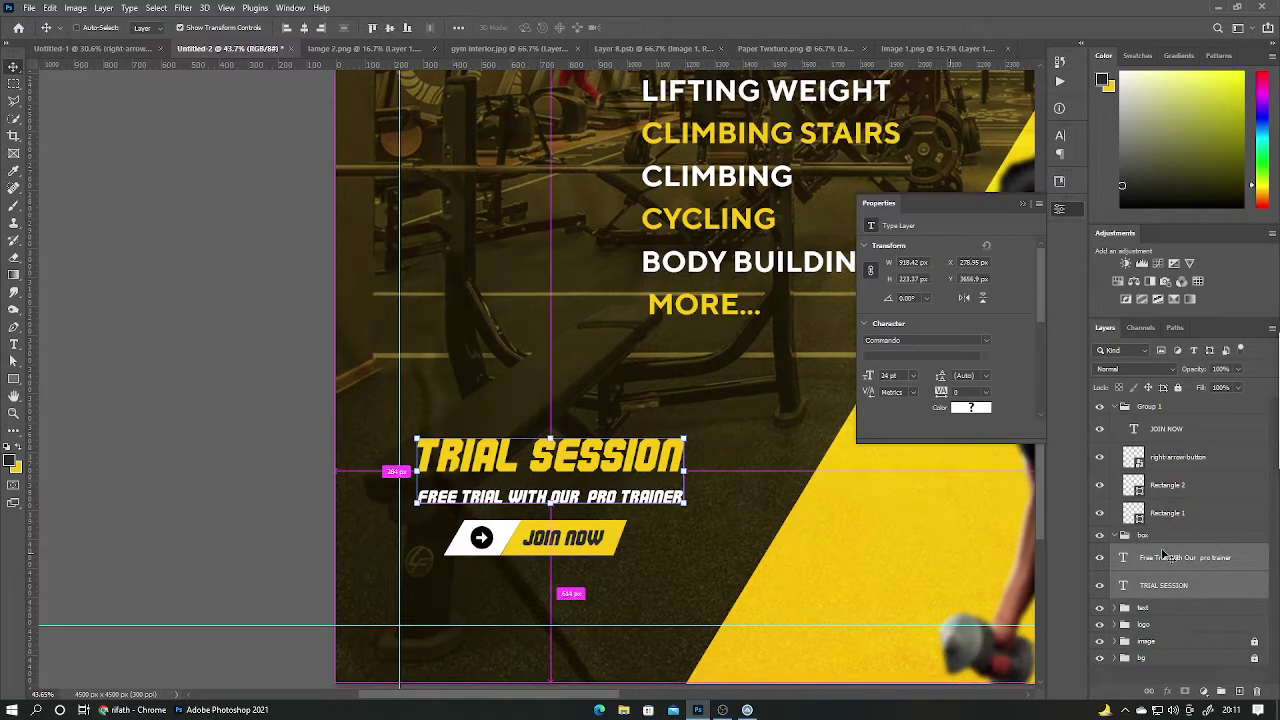
{"action": "scroll", "coordinate": [620, 566], "scroll_direction": "down", "scroll_amount": 5}
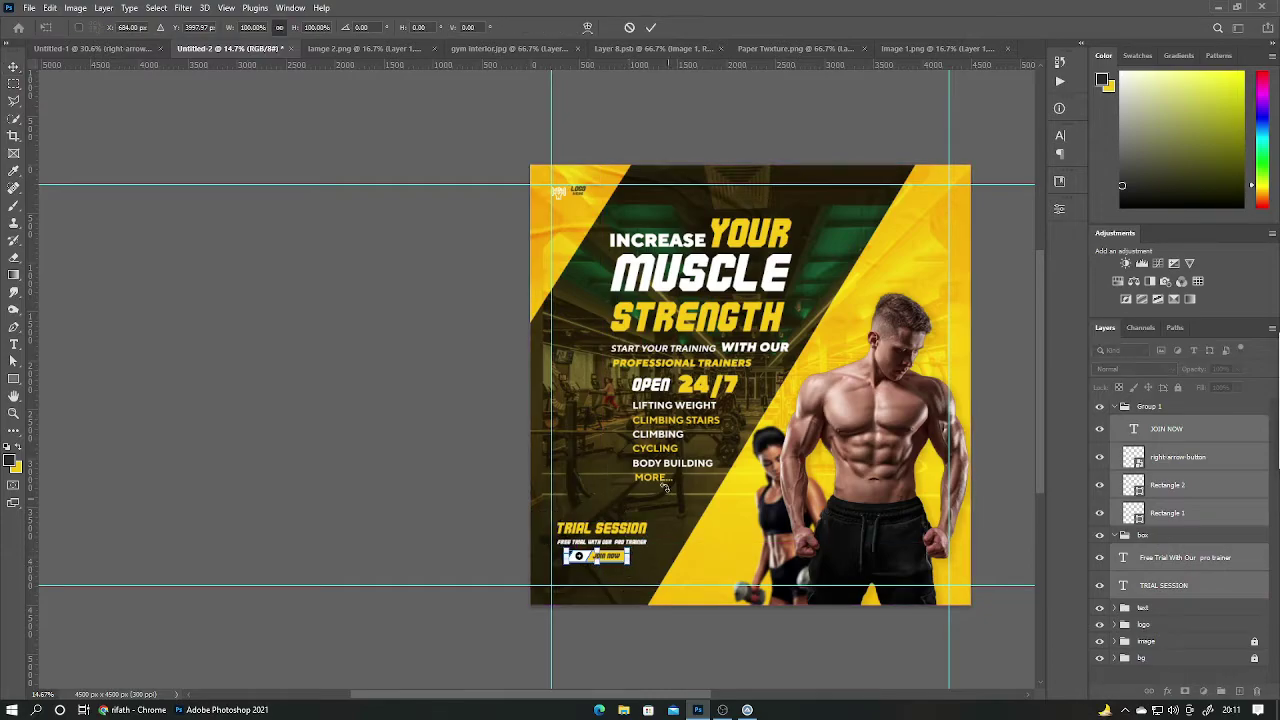
{"action": "scroll", "coordinate": [620, 562], "scroll_direction": "up", "scroll_amount": 5}
{"action": "left_click_drag", "start_coordinate": [314, 342], "coordinate": [594, 580]}
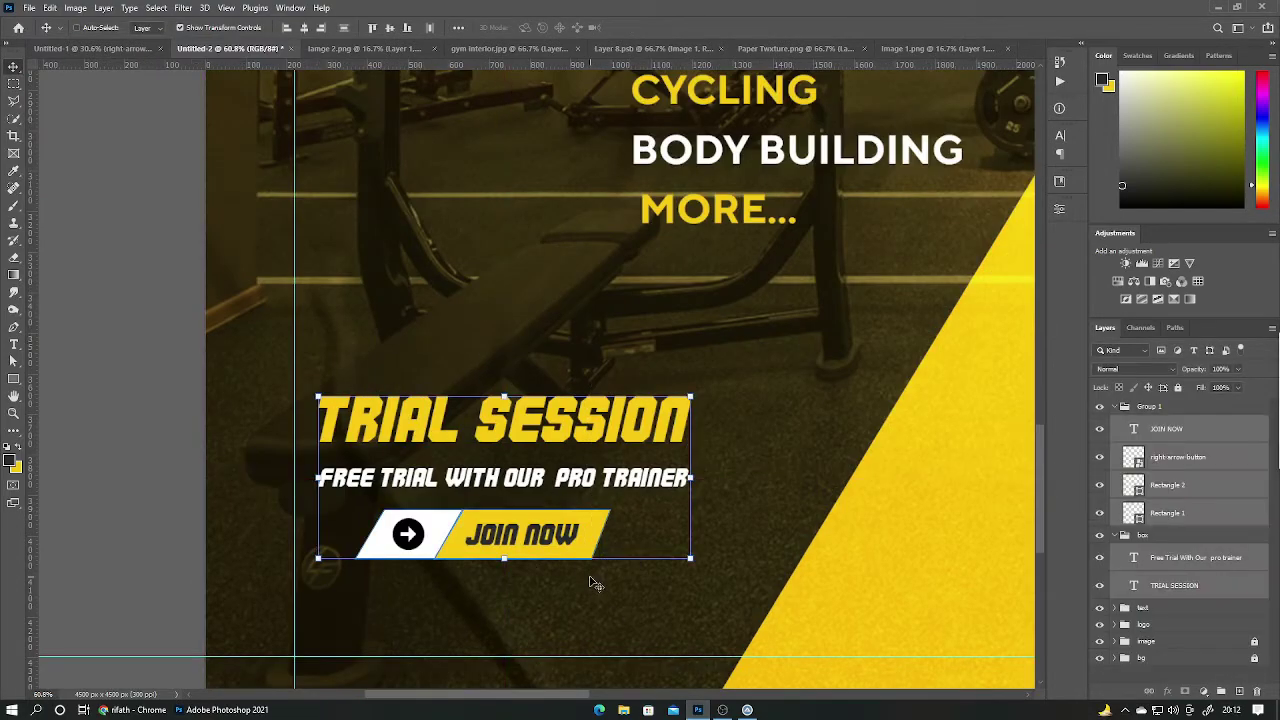
{"action": "left_click", "coordinate": [1113, 535]}
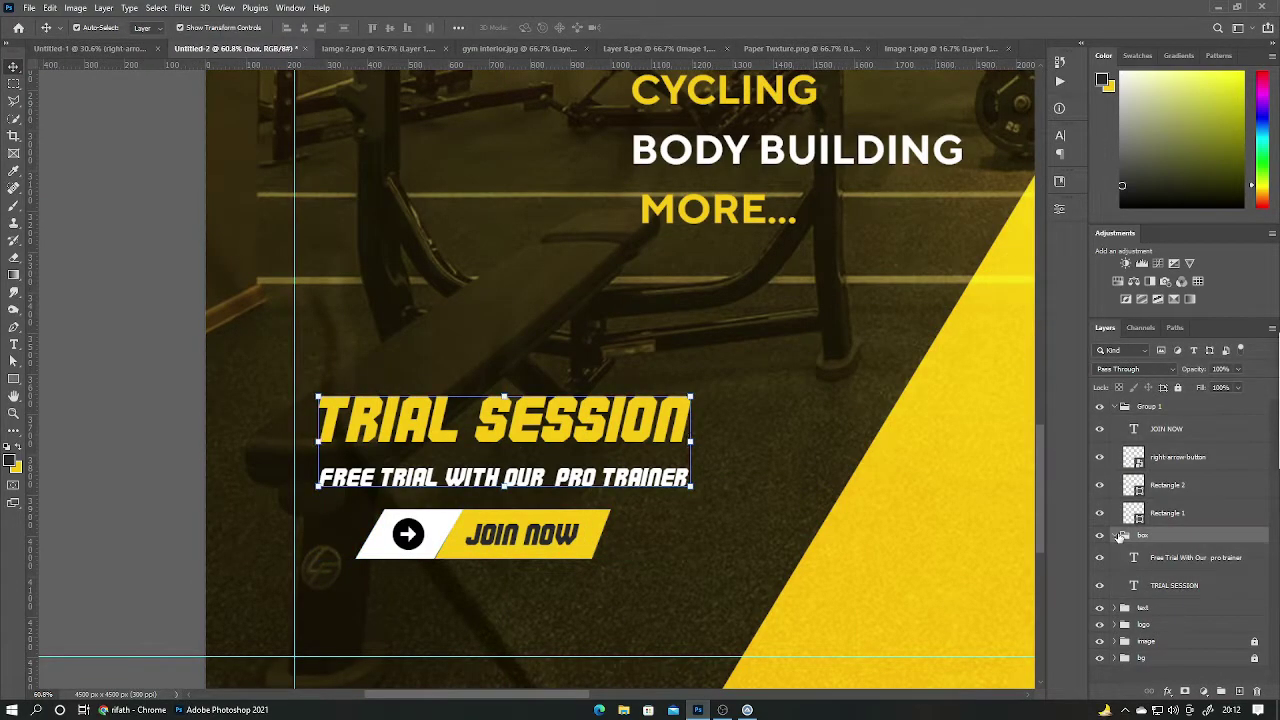
Move the box and Group 1 groups lower and slightly left.
{"action": "left_click", "coordinate": [1114, 407]}
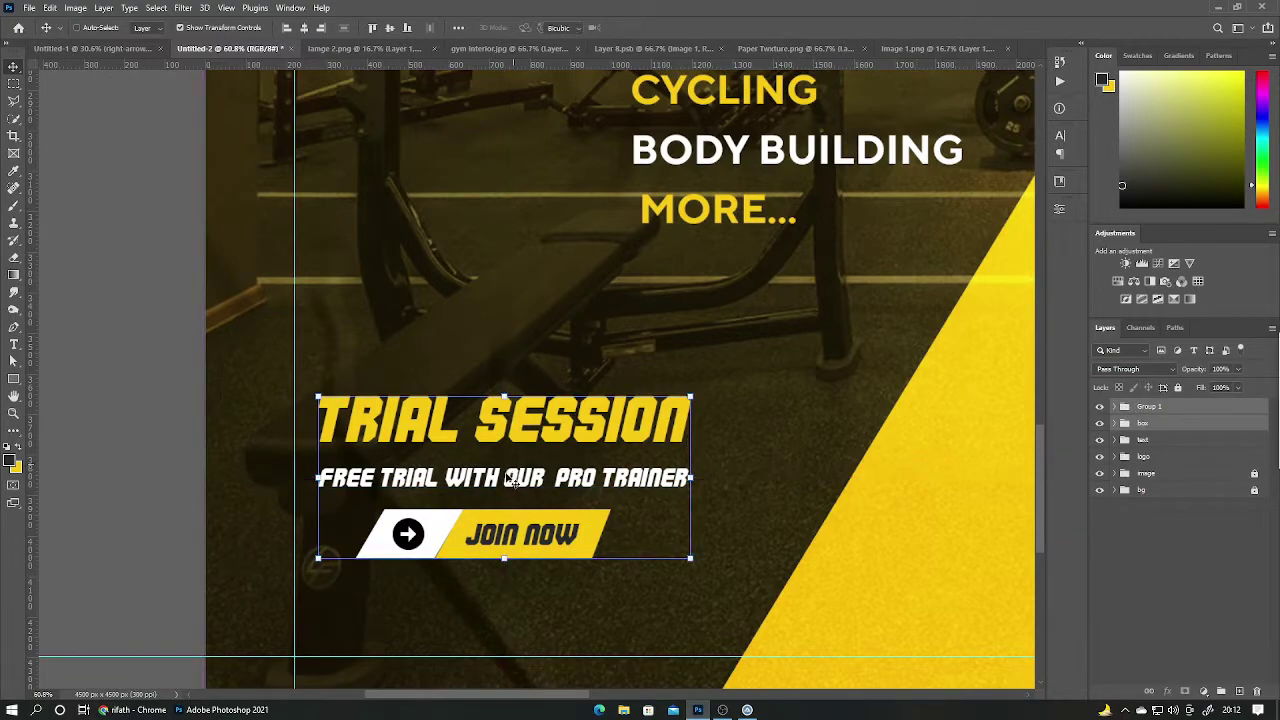
{"action": "key", "text": "ctrl+t"}
{"action": "left_click_drag", "start_coordinate": [539, 478], "coordinate": [520, 575]}
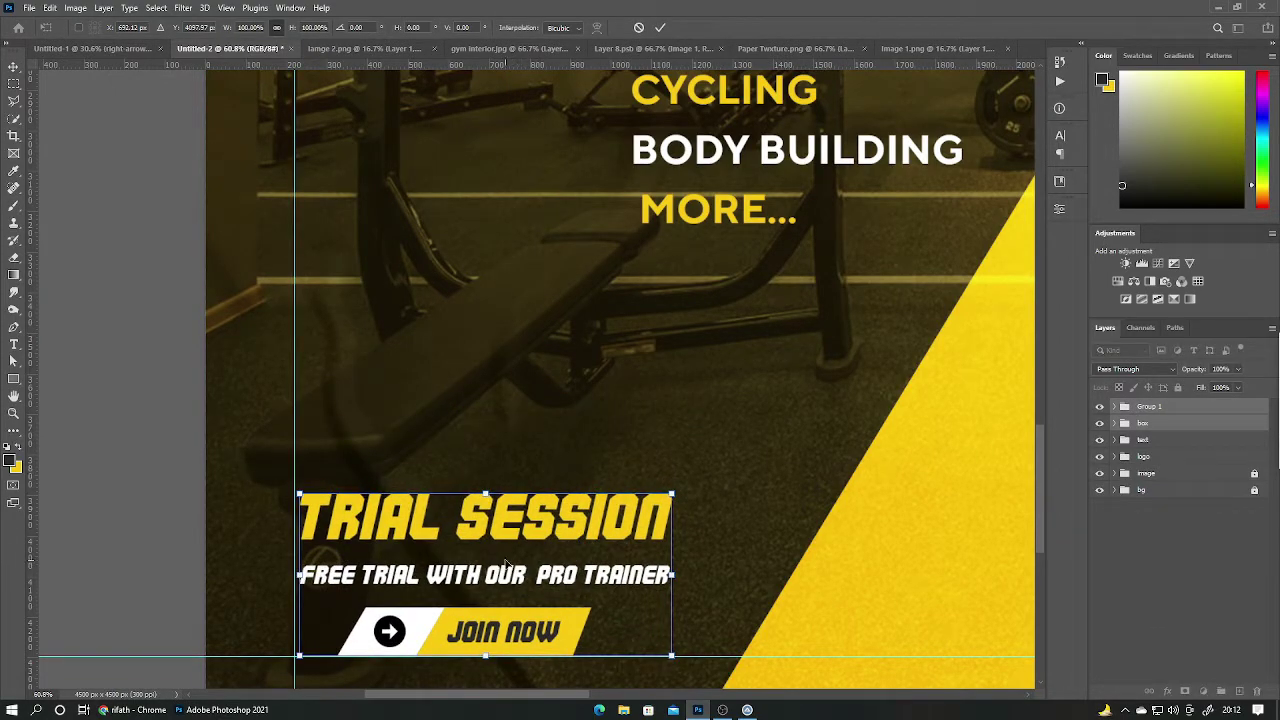
{"action": "key", "text": "Left"}
{"action": "key", "text": "Left"}
{"action": "key", "text": "Left"}
{"action": "key", "text": "Return"}
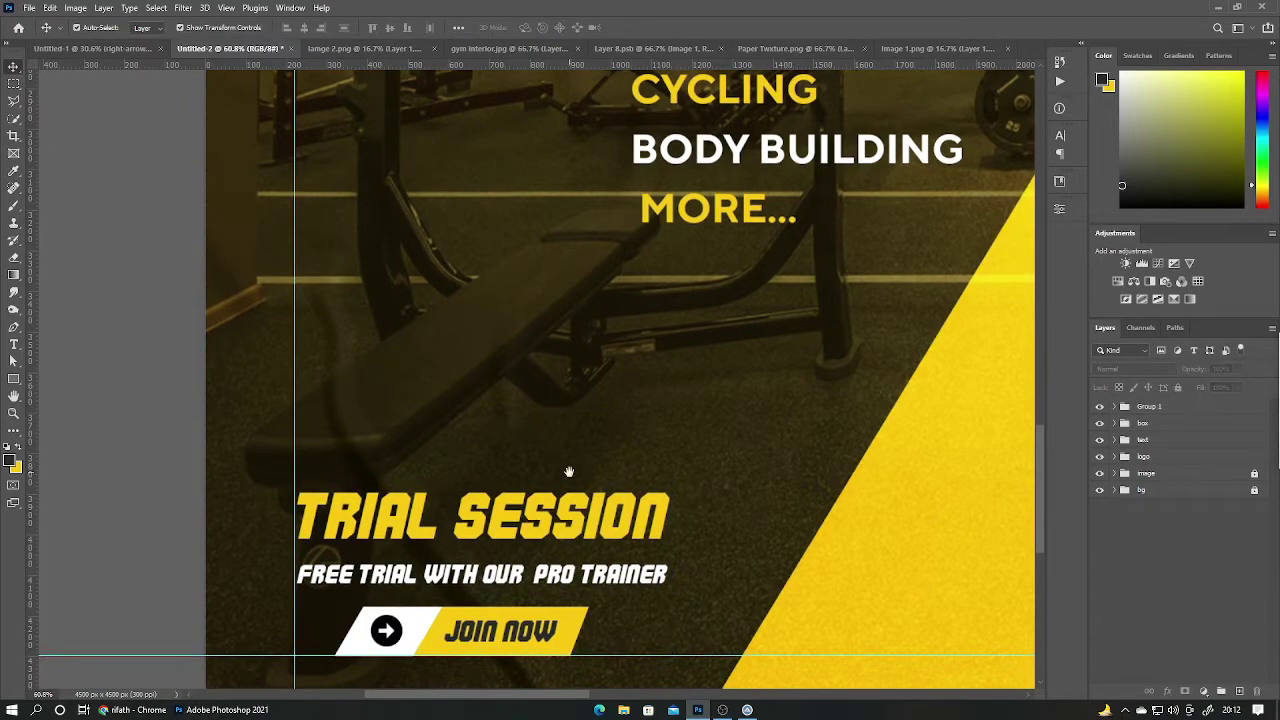
{"action": "scroll", "coordinate": [566, 471], "scroll_direction": "down", "scroll_amount": 3}
Add a new empty layer and pick a rough wet-ink brush.
{"action": "left_click_drag", "start_coordinate": [430, 445], "coordinate": [284, 412]}
{"action": "left_click", "coordinate": [1237, 690]}
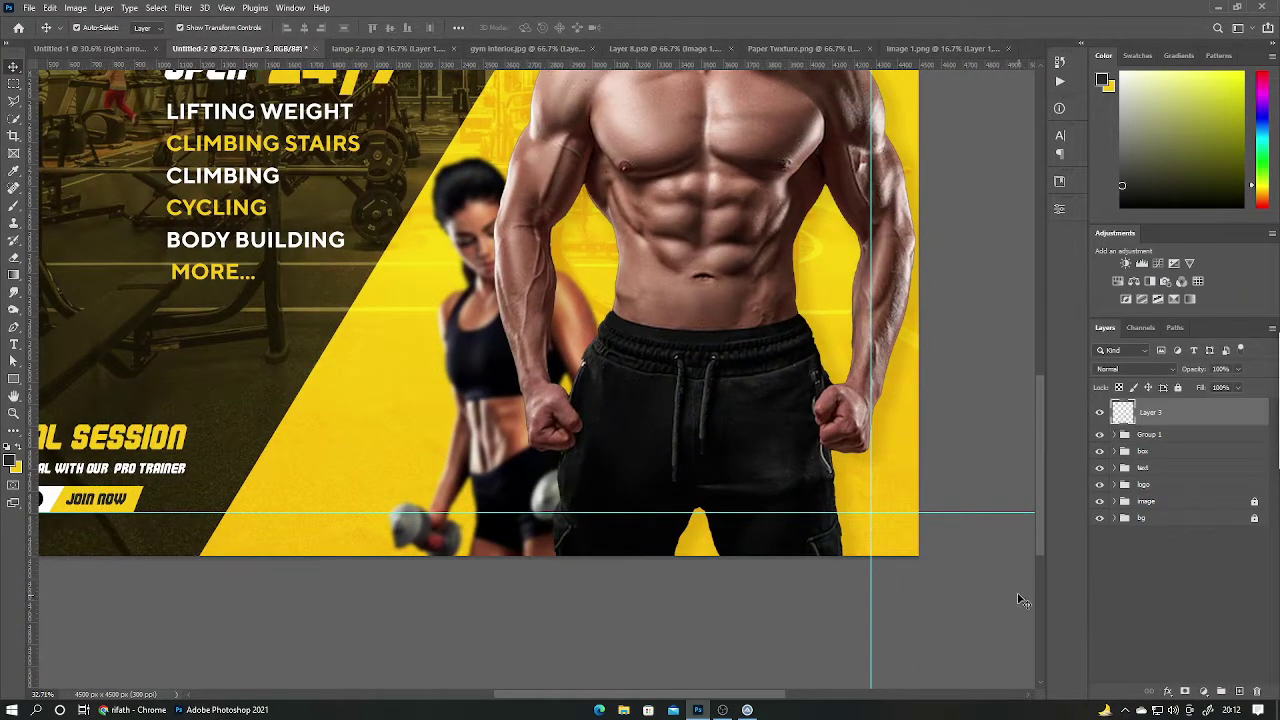
{"action": "key", "text": "b"}
{"action": "right_click", "coordinate": [682, 370]}
{"action": "scroll", "coordinate": [715, 533], "scroll_direction": "up", "scroll_amount": 2}
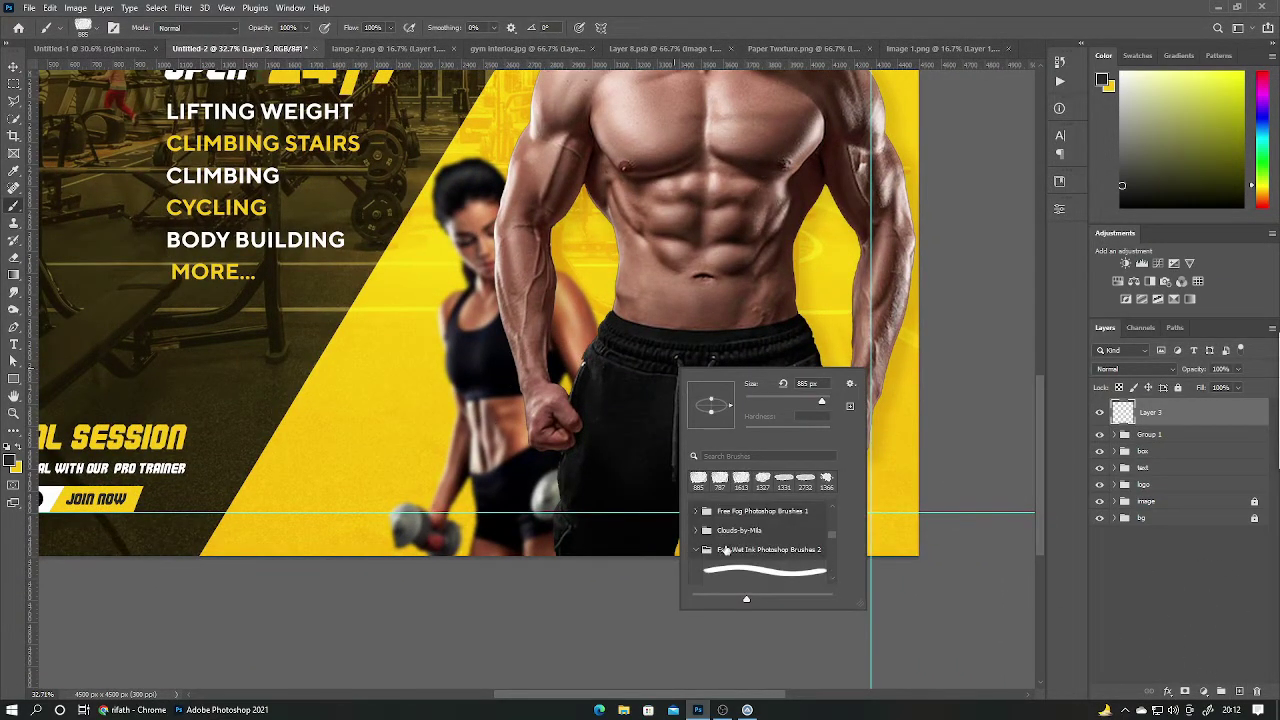
{"action": "scroll", "coordinate": [773, 555], "scroll_direction": "down", "scroll_amount": 3}
{"action": "left_click", "coordinate": [765, 562]}
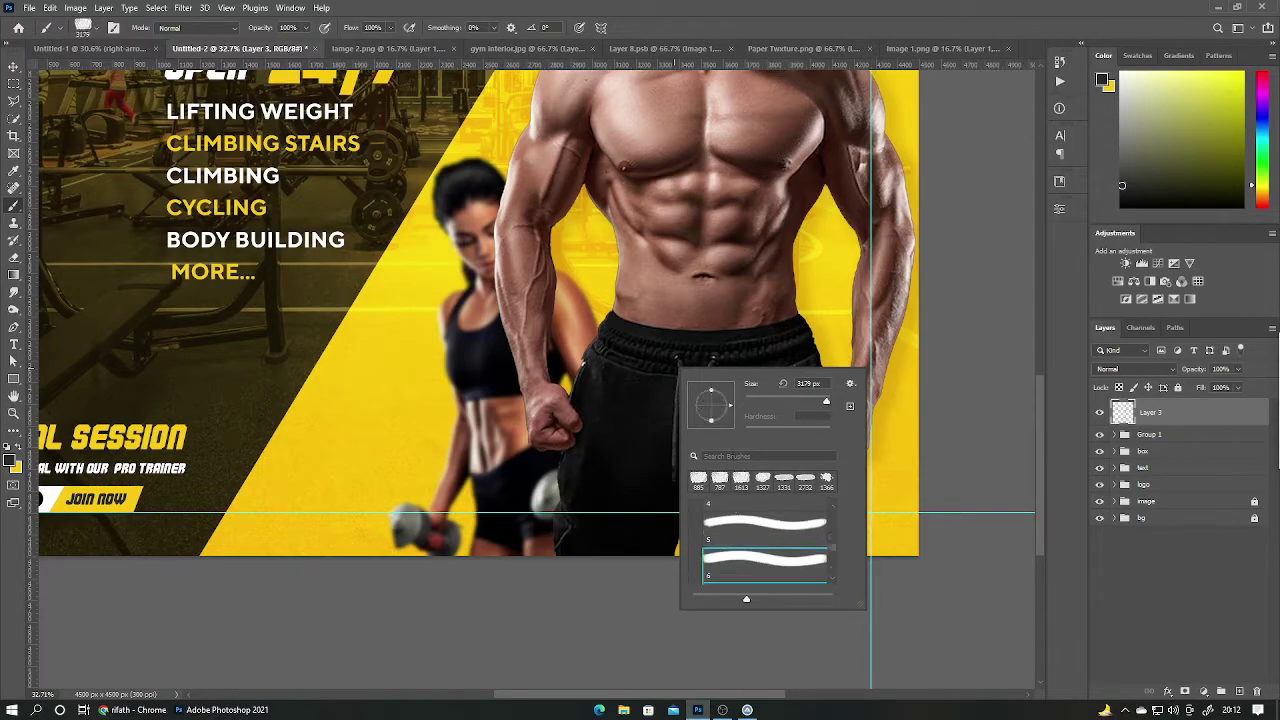
Paint a dark grey ink stroke across the man's trousers.
{"action": "left_click", "coordinate": [12, 461]}
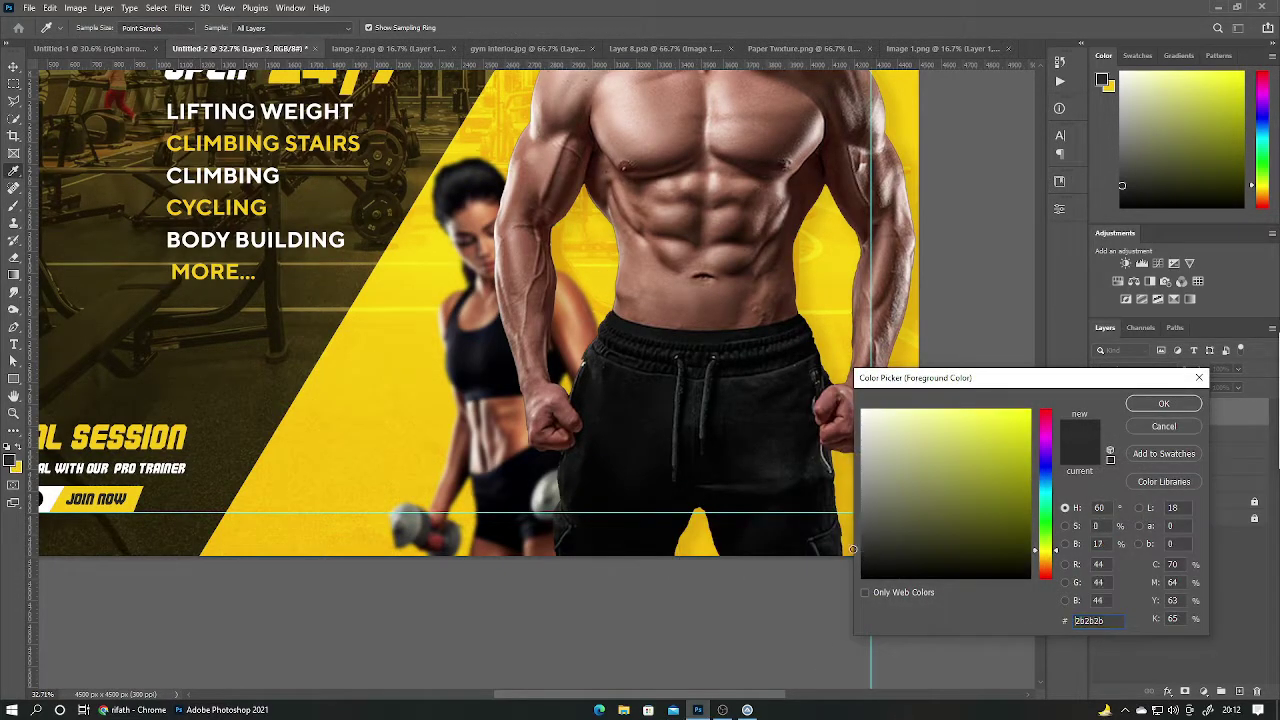
{"action": "left_click", "coordinate": [1155, 405]}
{"action": "right_click", "coordinate": [698, 345]}
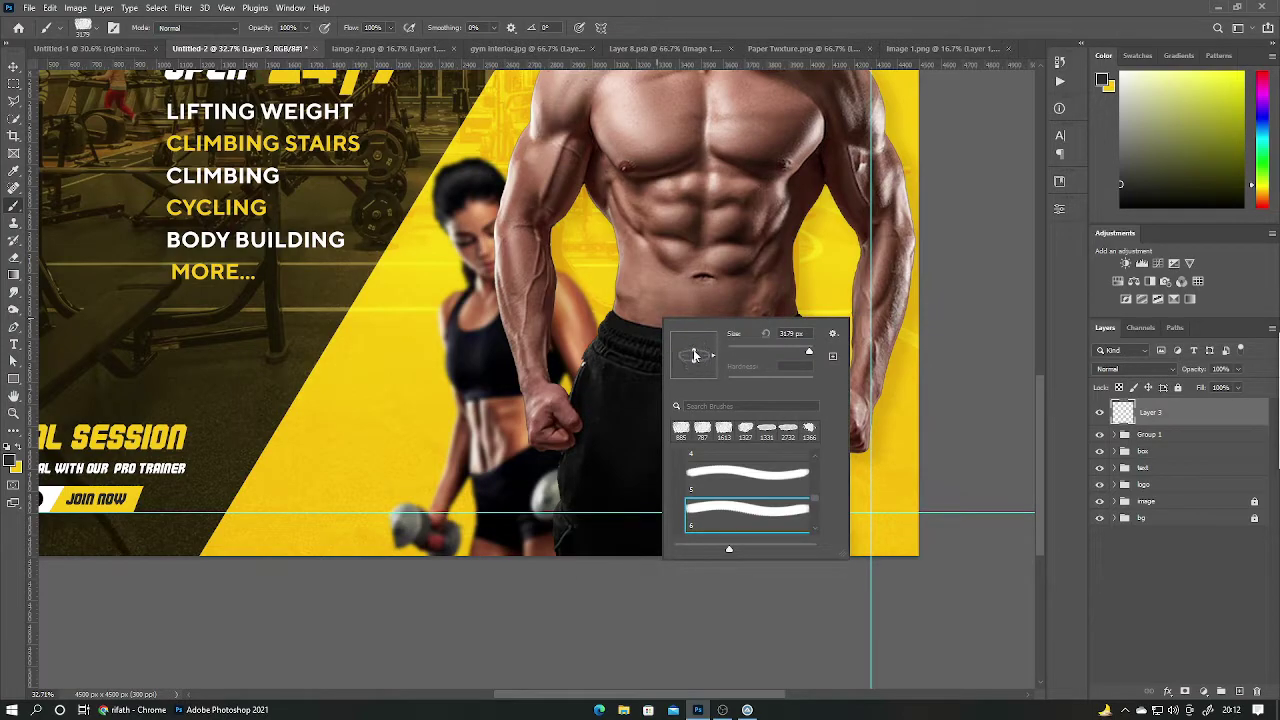
{"action": "key", "text": "Return"}
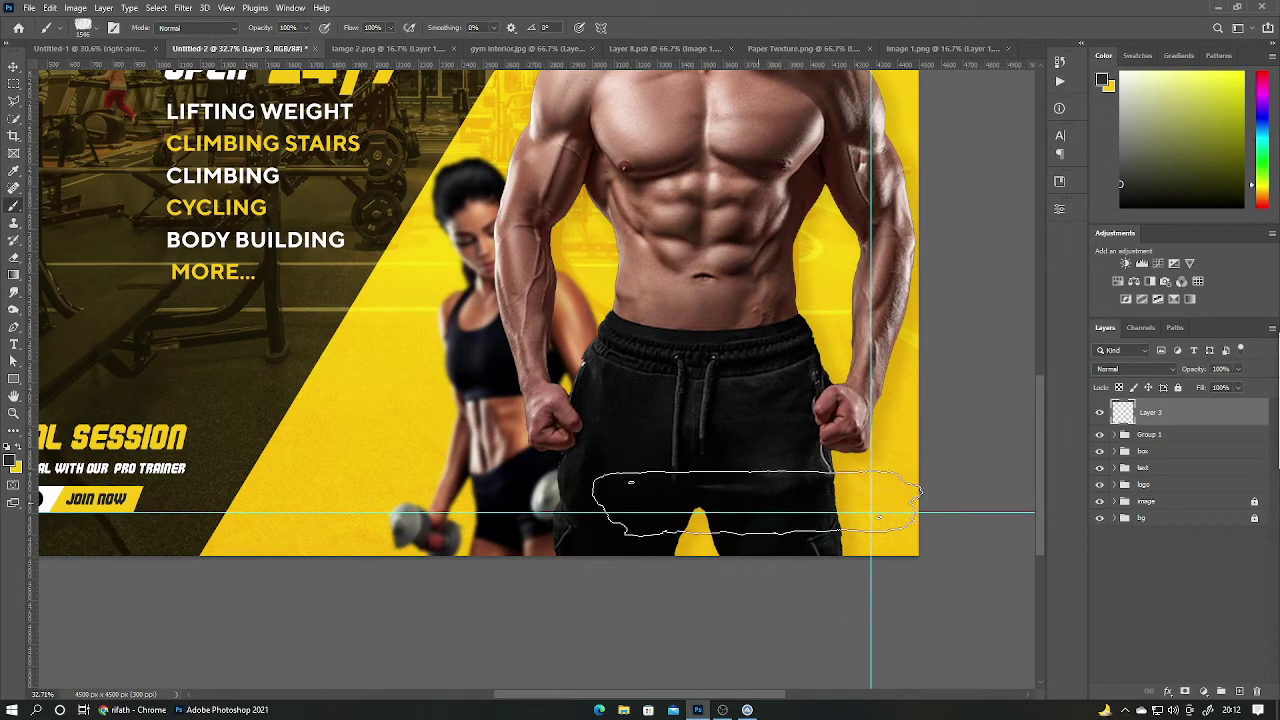
{"action": "left_click", "coordinate": [790, 487]}
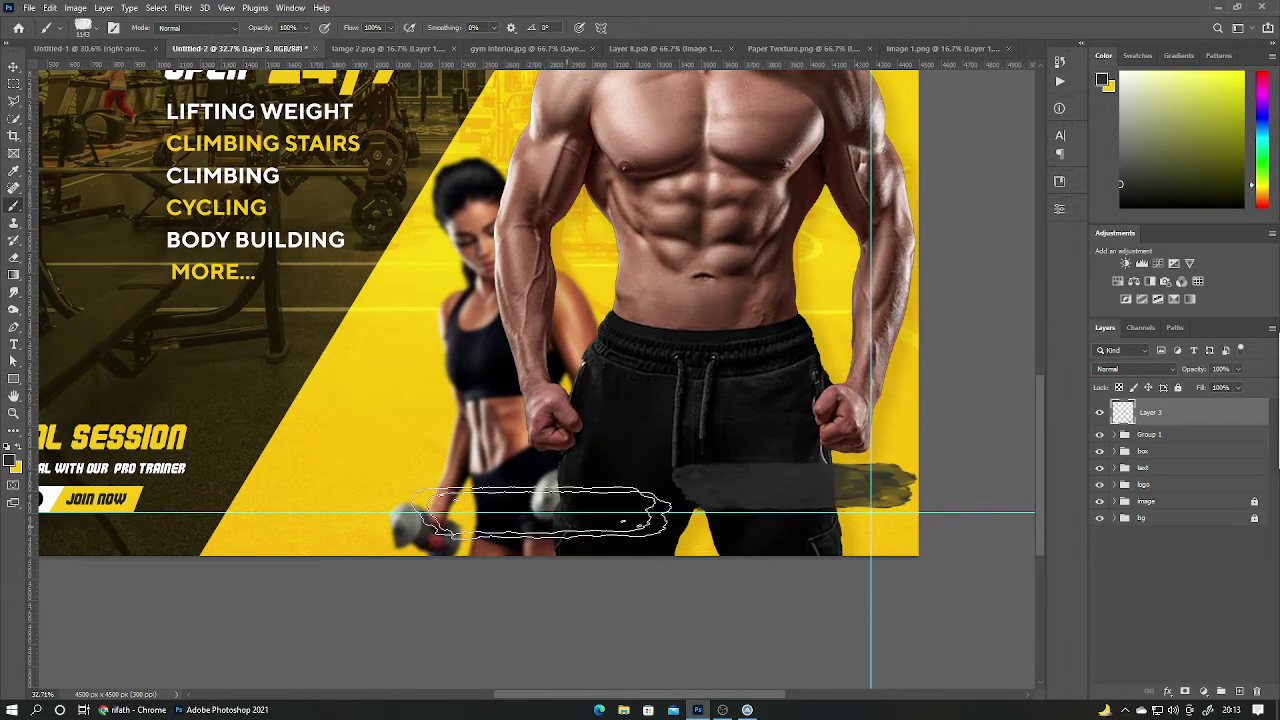
Add a yellow MORE INFO CALL US text line on the dark stroke.
{"action": "key", "text": "t"}
{"action": "left_click", "coordinate": [760, 470]}
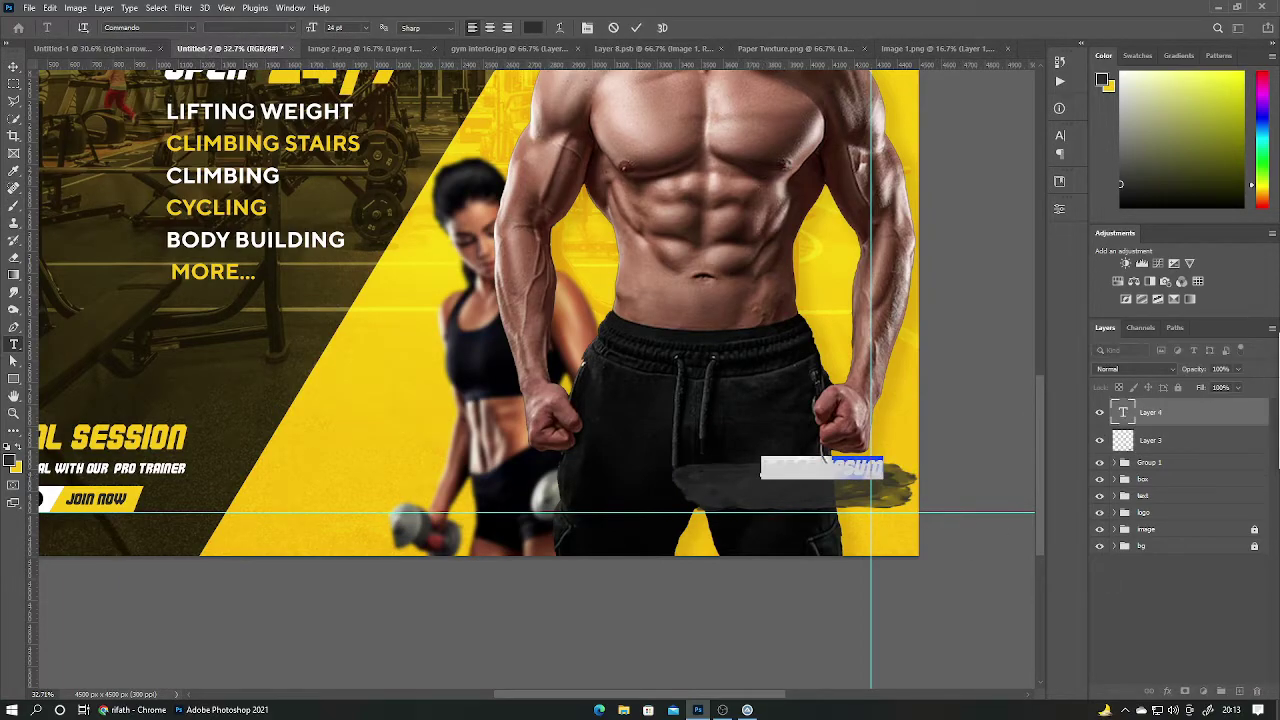
{"action": "key", "text": "super+d"}
{"action": "left_click", "coordinate": [697, 710]}
{"action": "key", "text": "BackSpace"}
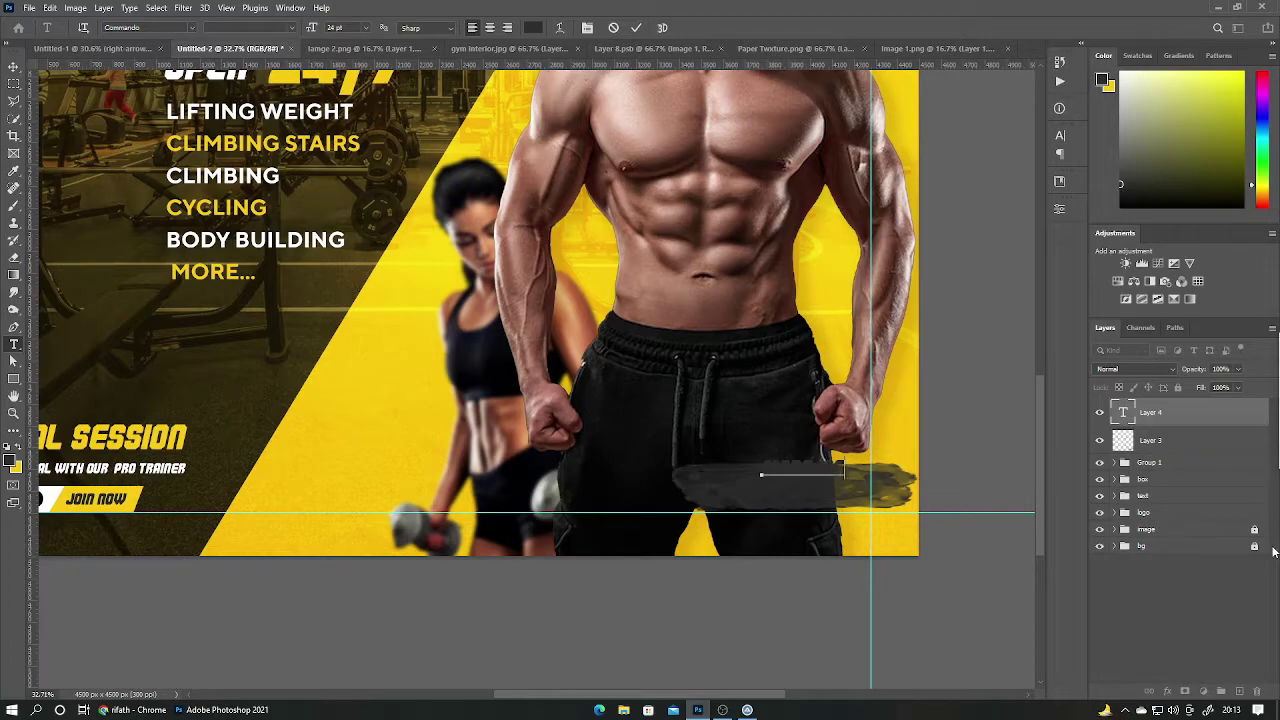
{"action": "key", "text": "ctrl+a"}
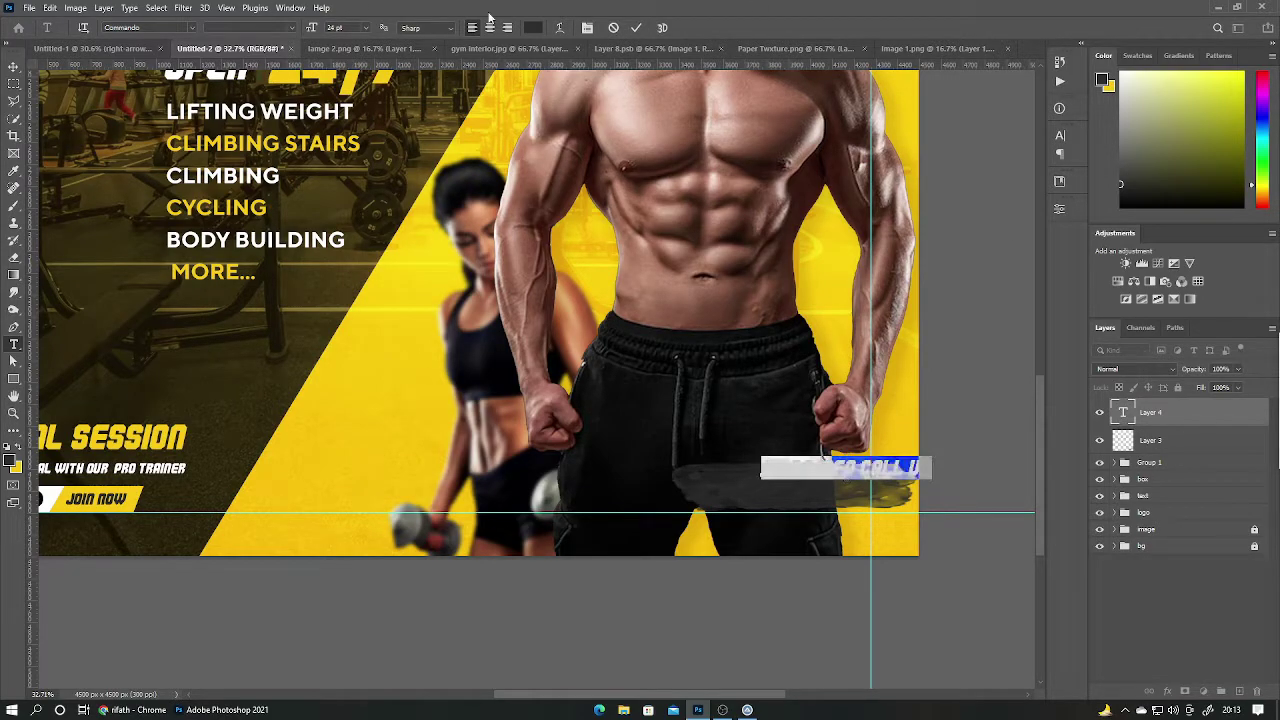
{"action": "left_click", "coordinate": [533, 27]}
{"action": "left_click", "coordinate": [330, 393]}
{"action": "left_click", "coordinate": [1164, 405]}
{"action": "left_click", "coordinate": [13, 66]}
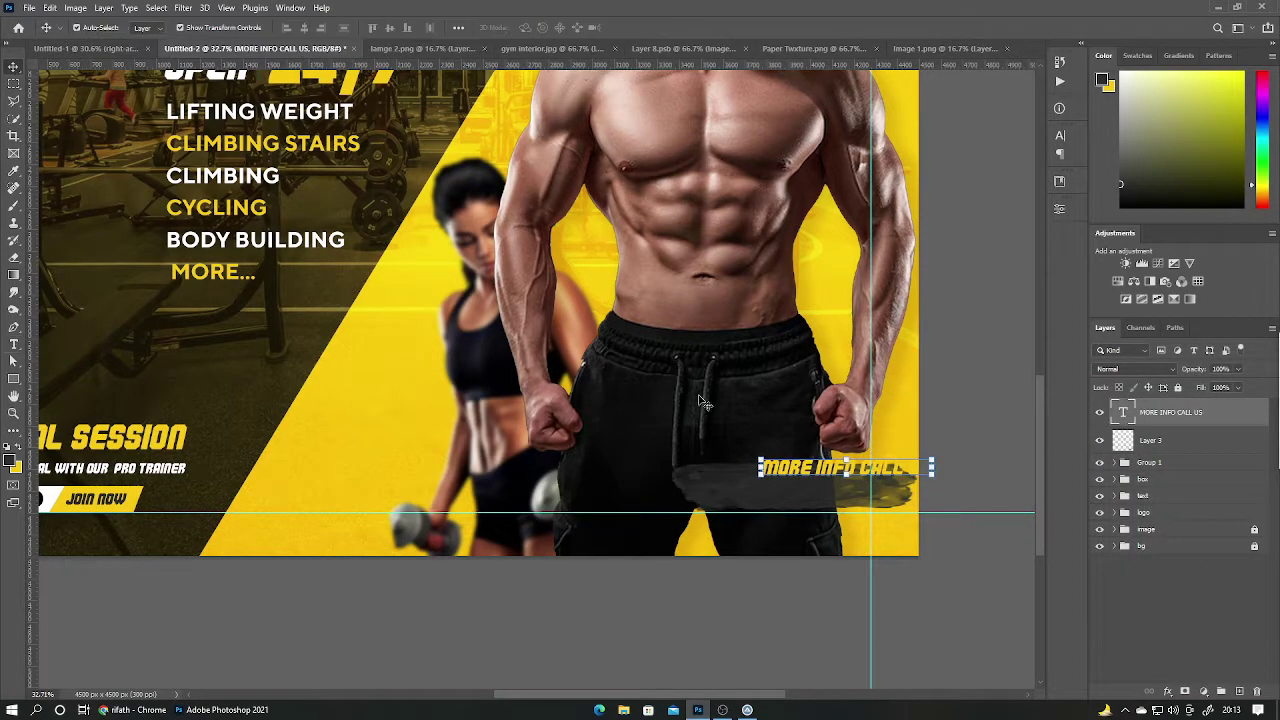
Position the heading, duplicate it below and retype the copy as the phone number.
{"action": "left_click_drag", "start_coordinate": [842, 478], "coordinate": [787, 487]}
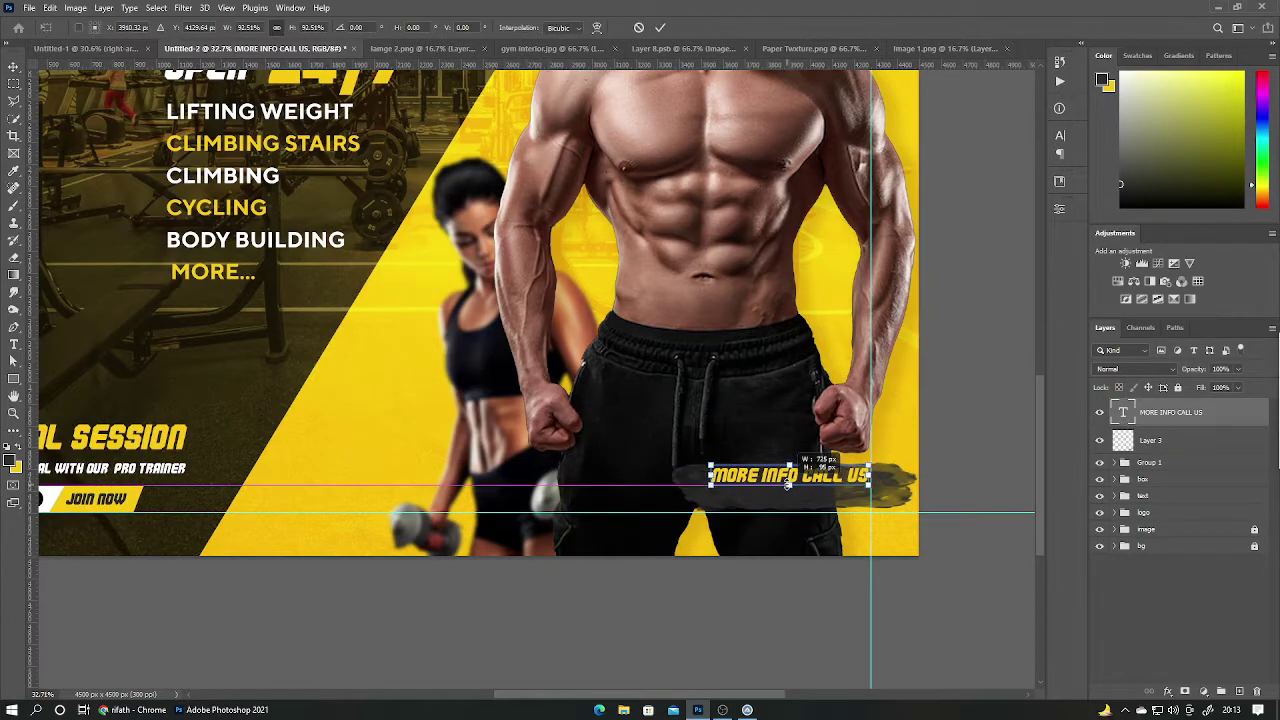
{"action": "left_click", "coordinate": [965, 583]}
{"action": "left_click_drag", "start_coordinate": [815, 488], "coordinate": [815, 510], "text": "alt"}
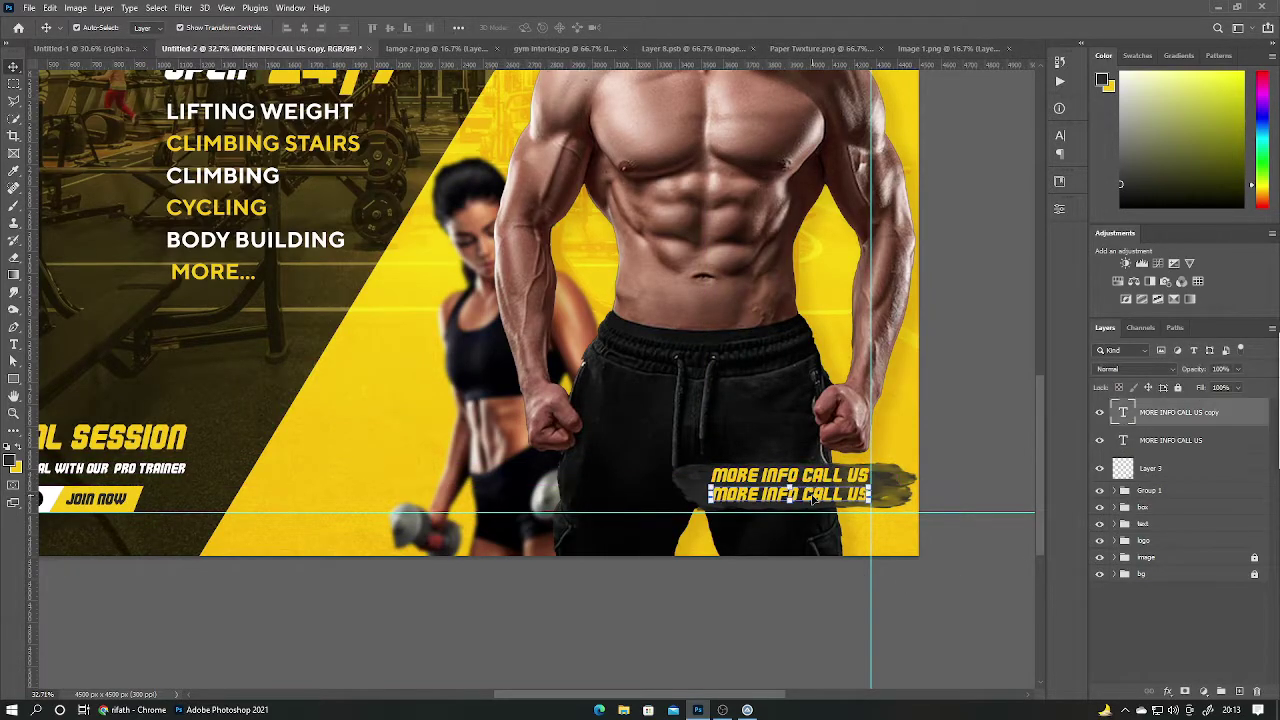
{"action": "double_click", "coordinate": [790, 497]}
{"action": "key", "text": "BackSpace"}
{"action": "type", "text": "+ 000 145 1548"}
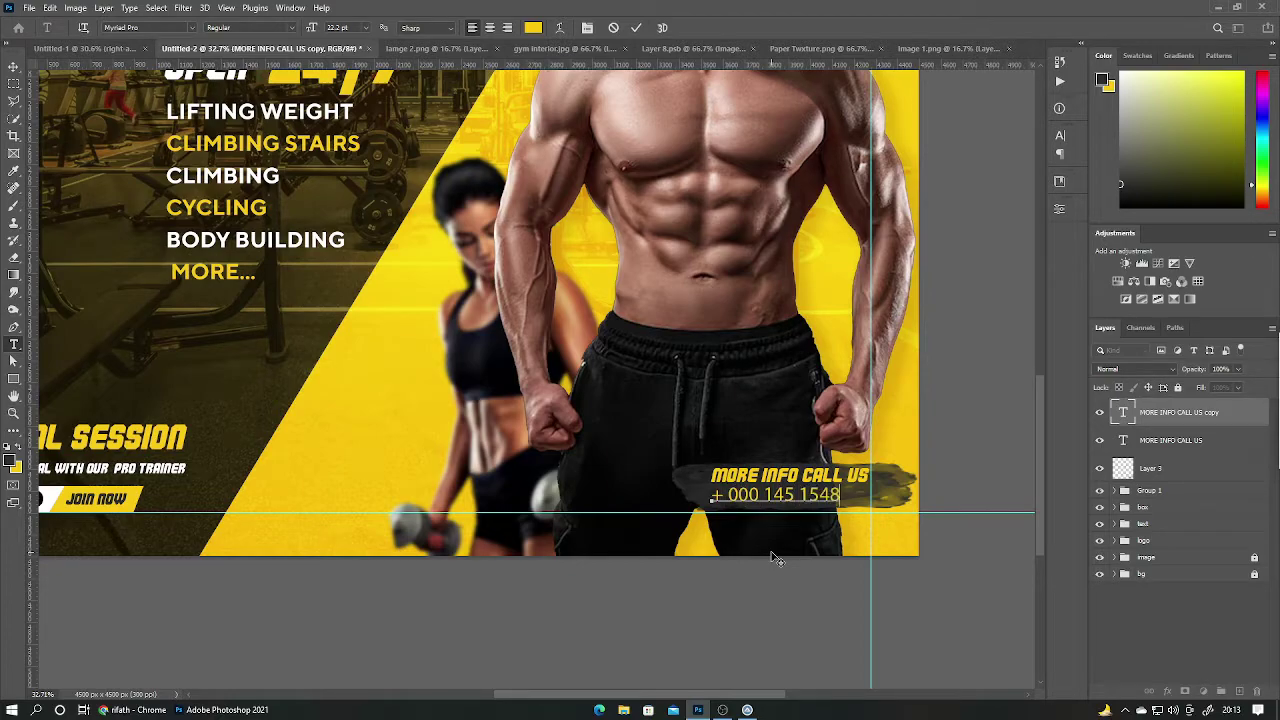
{"action": "type", "text": "6"}
Style the phone number in TT Norms Black italic, coloured white.
{"action": "key", "text": "ctrl+a"}
{"action": "left_click", "coordinate": [1060, 136]}
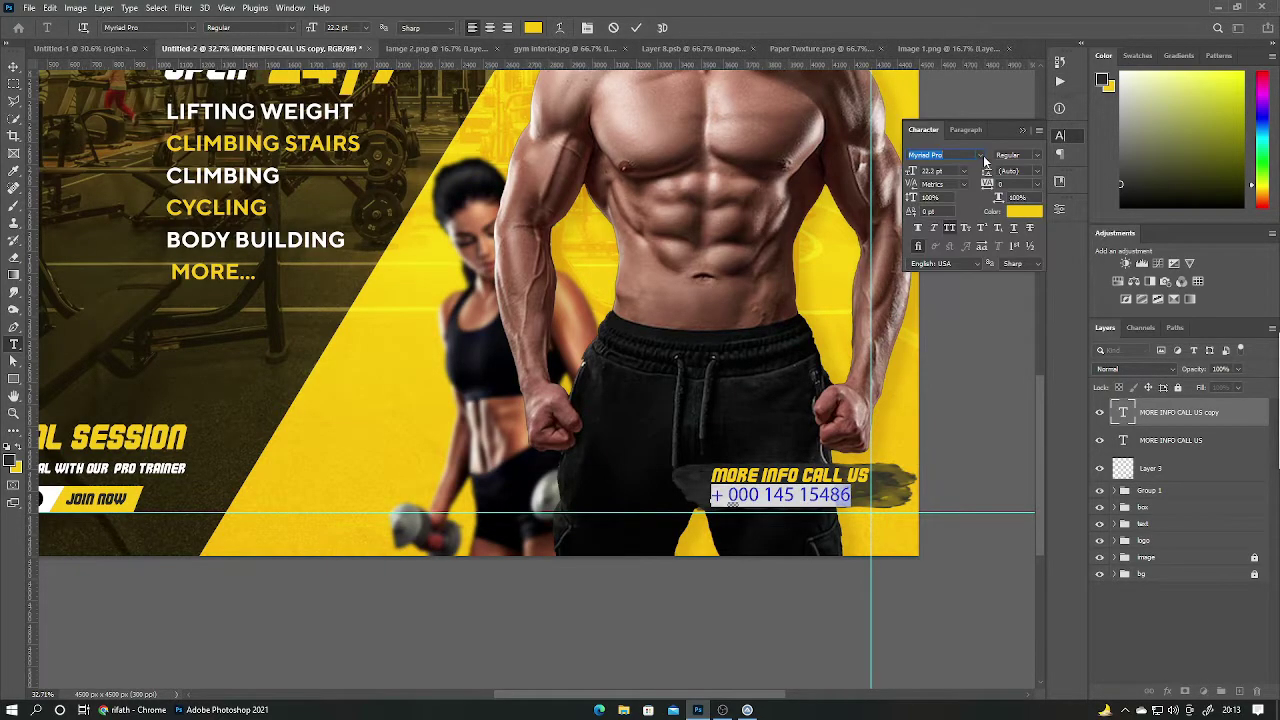
{"action": "left_click", "coordinate": [979, 155]}
{"action": "left_click", "coordinate": [960, 371]}
{"action": "left_click", "coordinate": [1030, 155]}
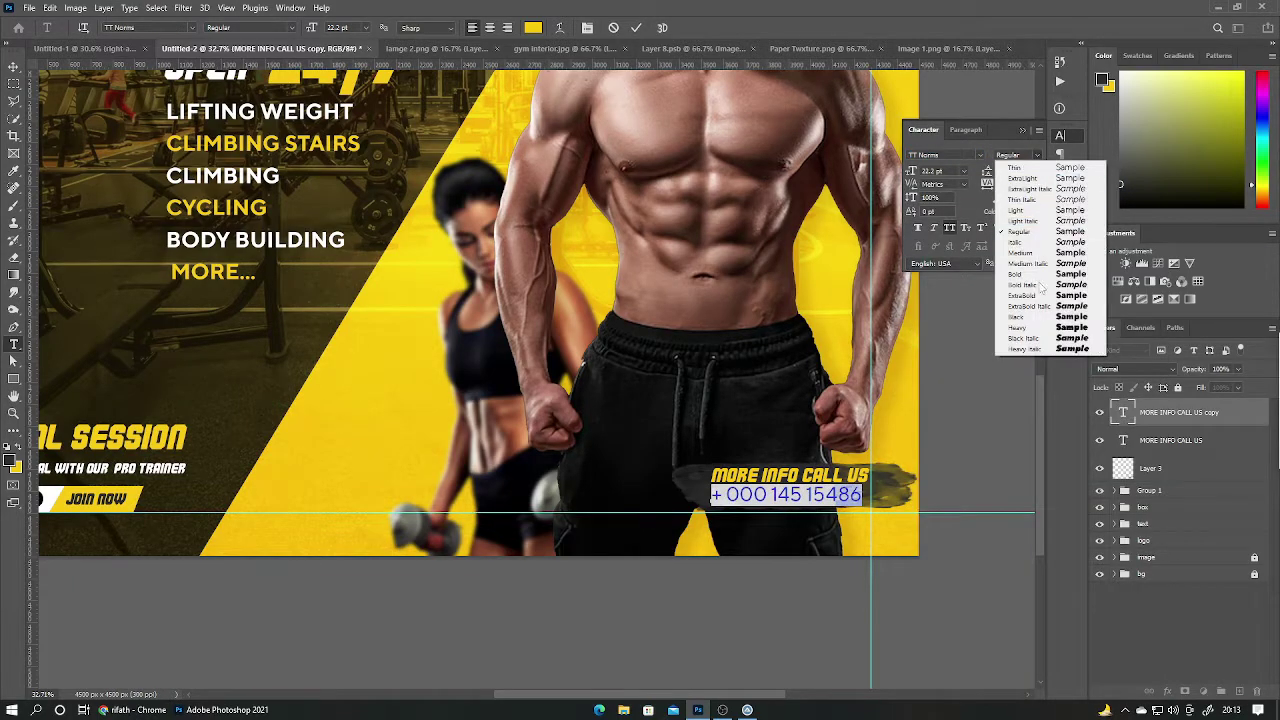
{"action": "left_click", "coordinate": [1030, 320]}
{"action": "left_click", "coordinate": [935, 230]}
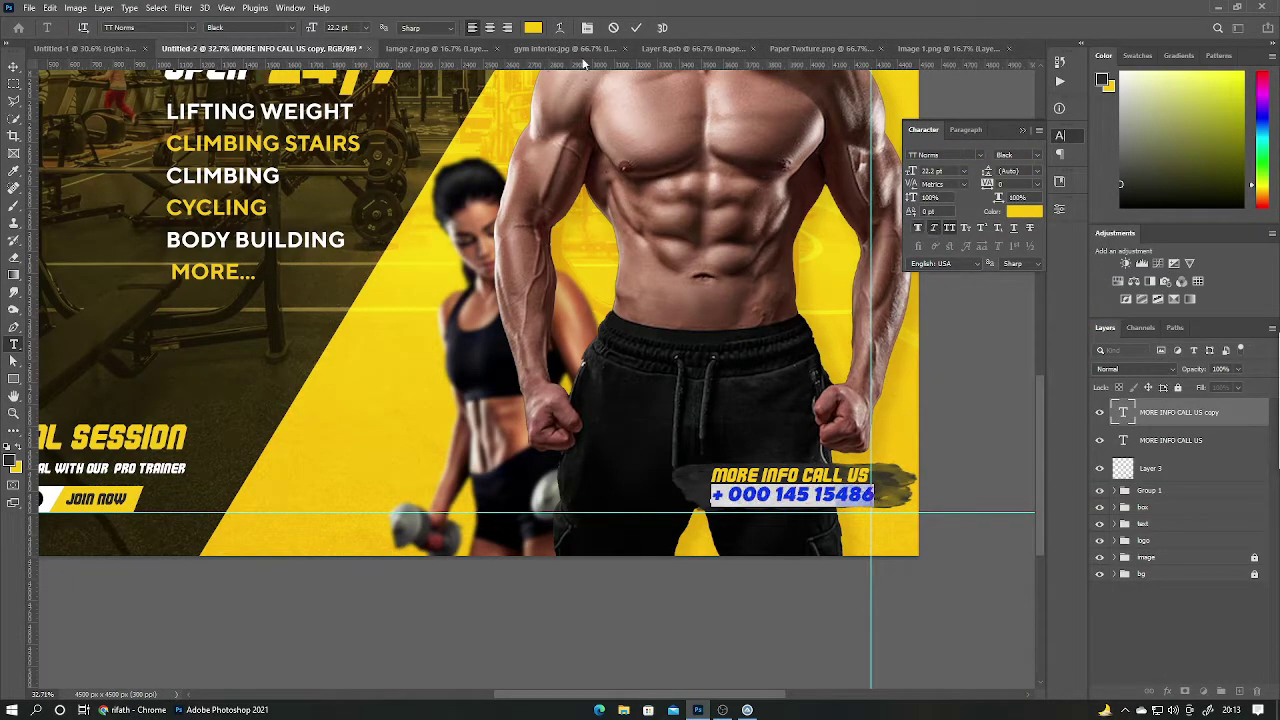
{"action": "left_click", "coordinate": [1024, 211]}
{"action": "left_click", "coordinate": [862, 410]}
{"action": "left_click", "coordinate": [1163, 402]}
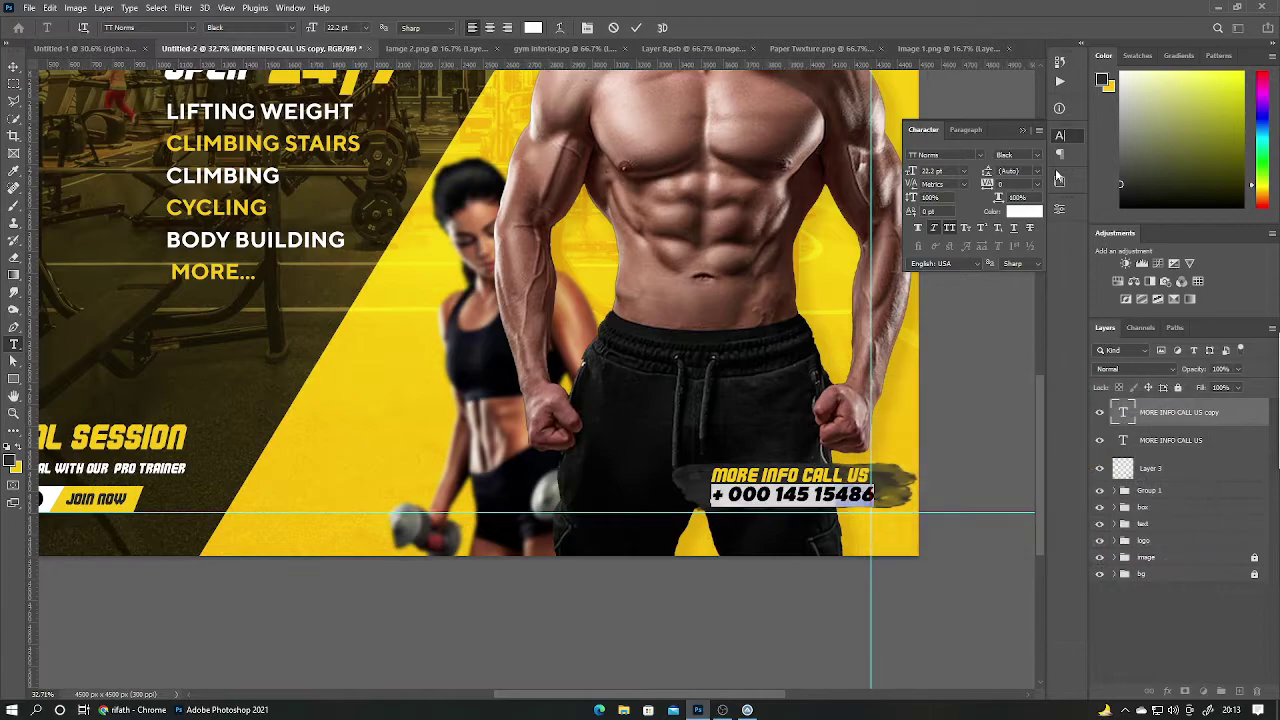
{"action": "left_click", "coordinate": [1060, 136]}
Delete an accidentally pasted line from the phone number layer.
{"action": "scroll", "coordinate": [823, 473], "scroll_direction": "up", "scroll_amount": 3}
{"action": "key", "text": "ctrl+v"}
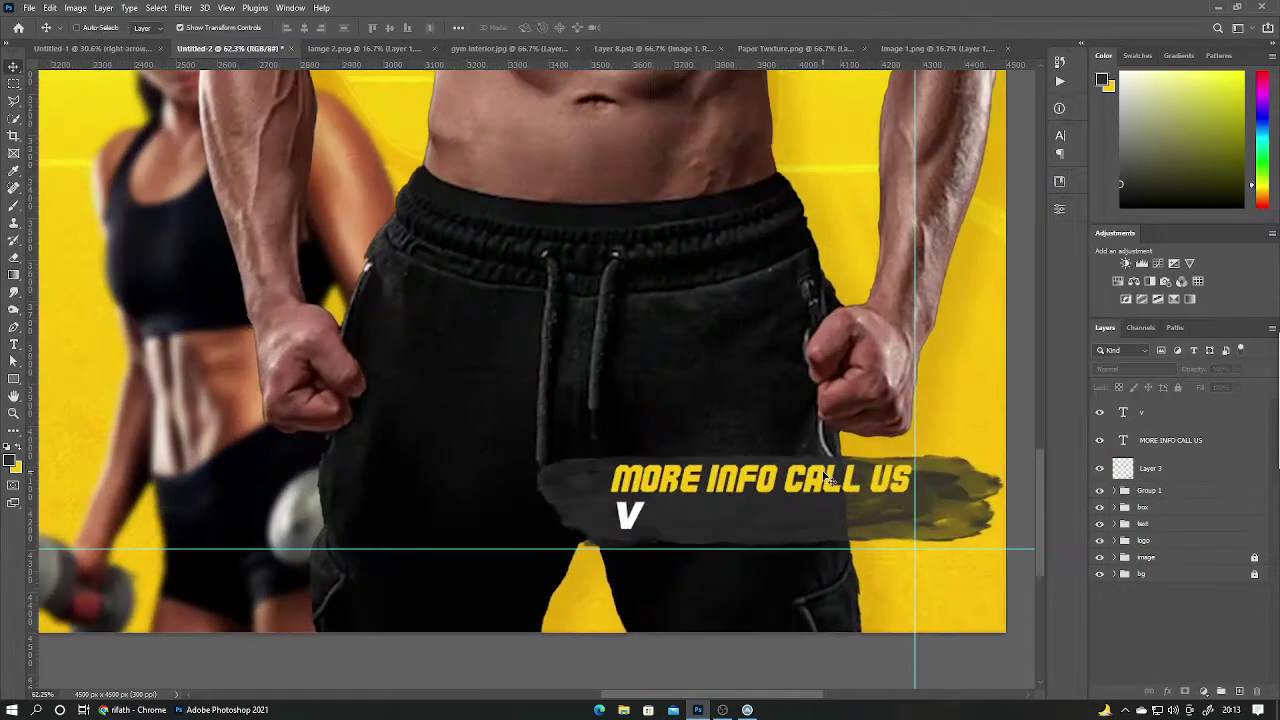
{"action": "key", "text": "ctrl+a"}
{"action": "key", "text": "BackSpace"}
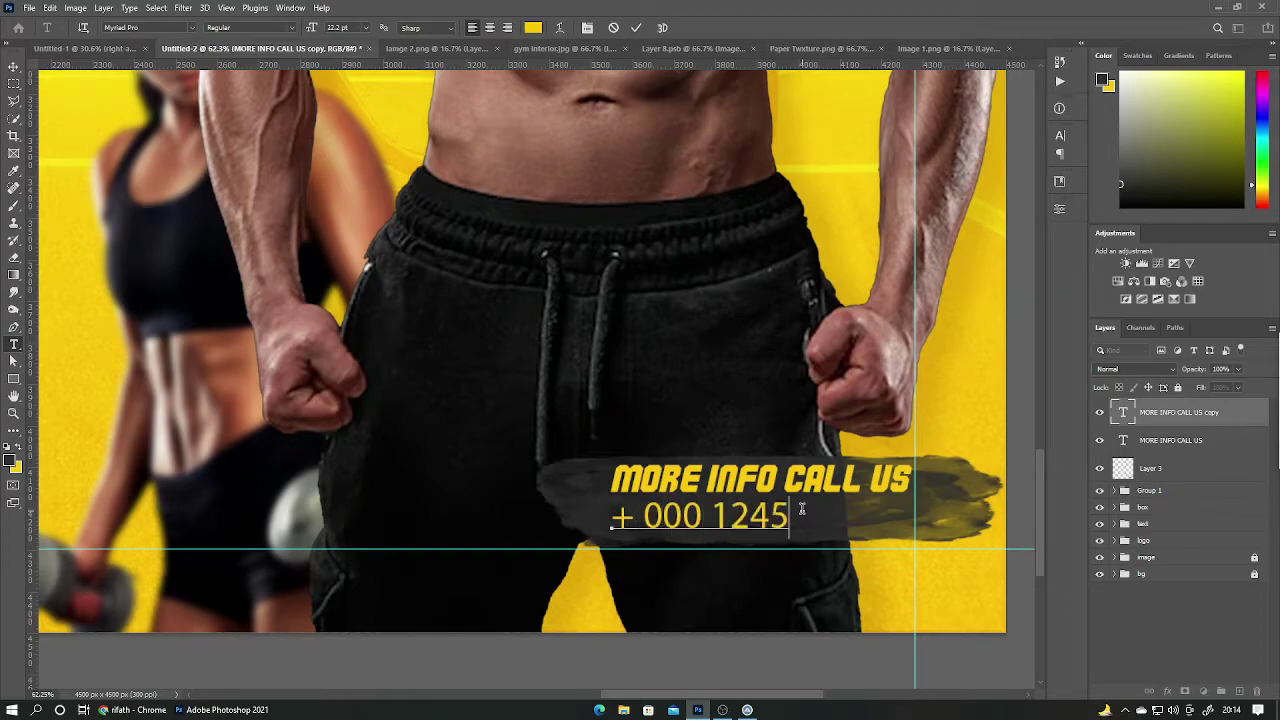
Reapply TT Norms Heavy Italic in white to the phone number, then resize the heading.
{"action": "key", "text": "ctrl+a"}
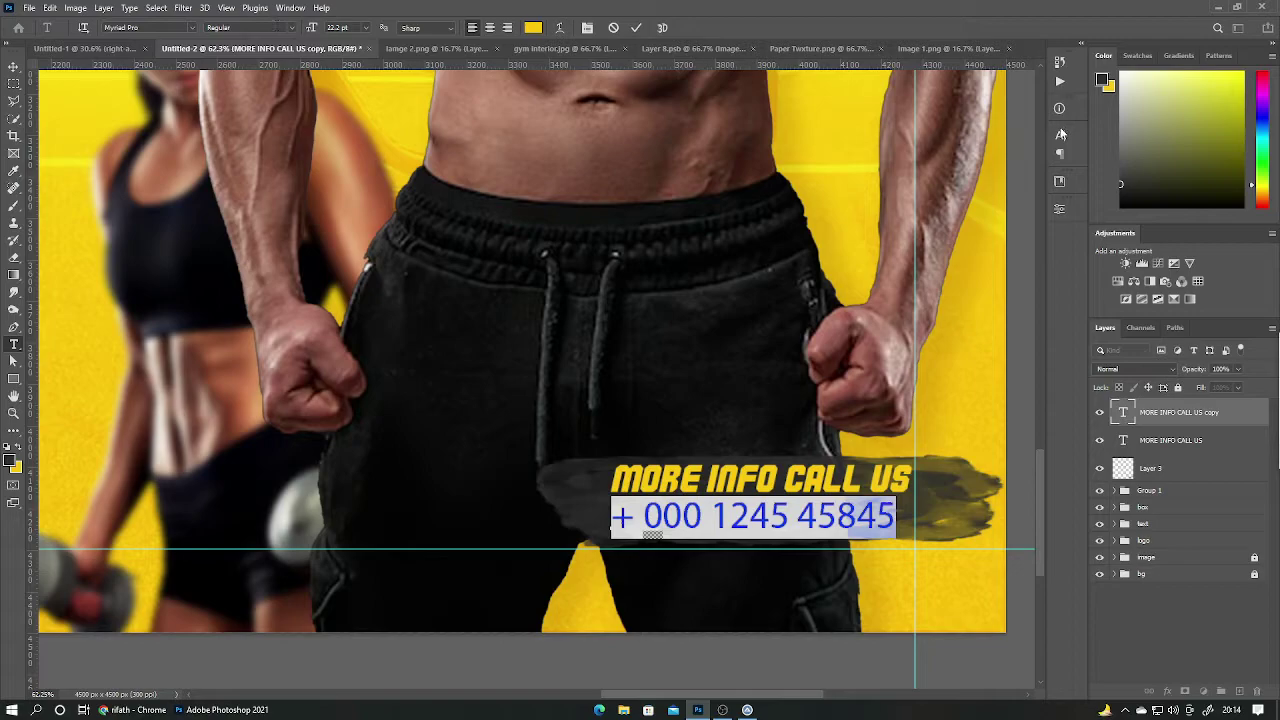
{"action": "left_click", "coordinate": [1061, 134]}
{"action": "left_click", "coordinate": [980, 155]}
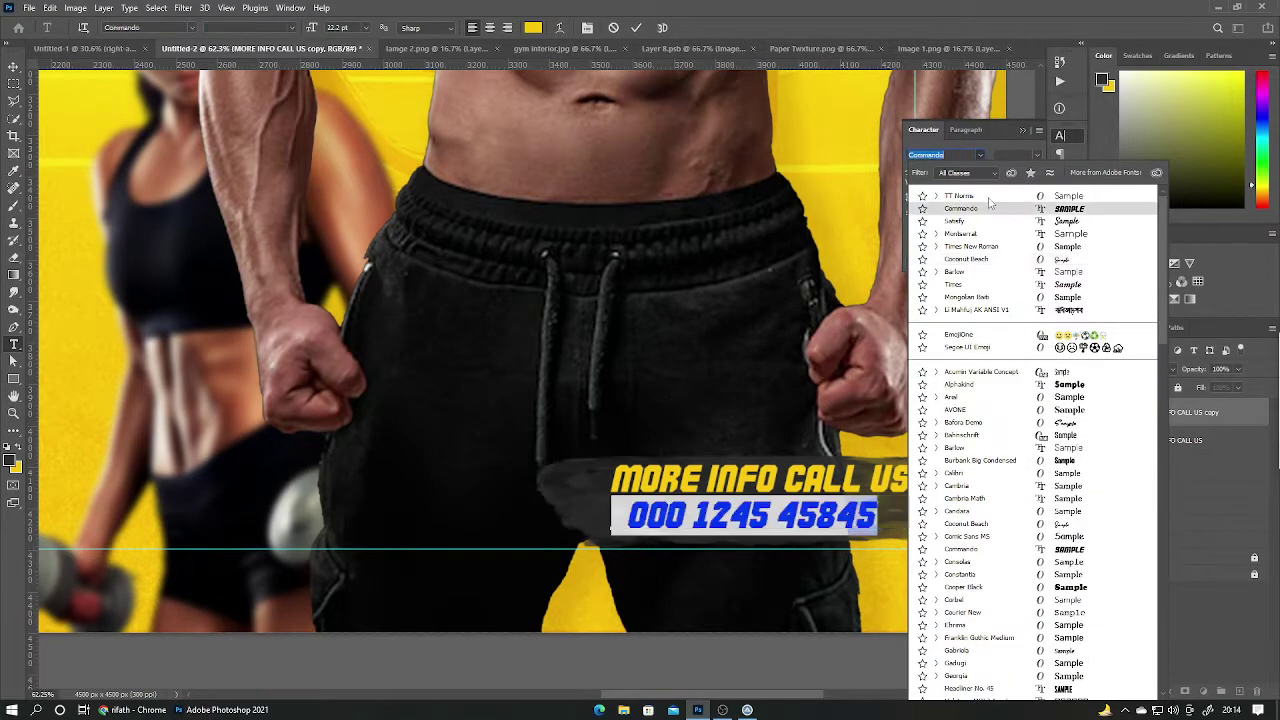
{"action": "left_click", "coordinate": [975, 196]}
{"action": "left_click", "coordinate": [1015, 155]}
{"action": "left_click", "coordinate": [1030, 345]}
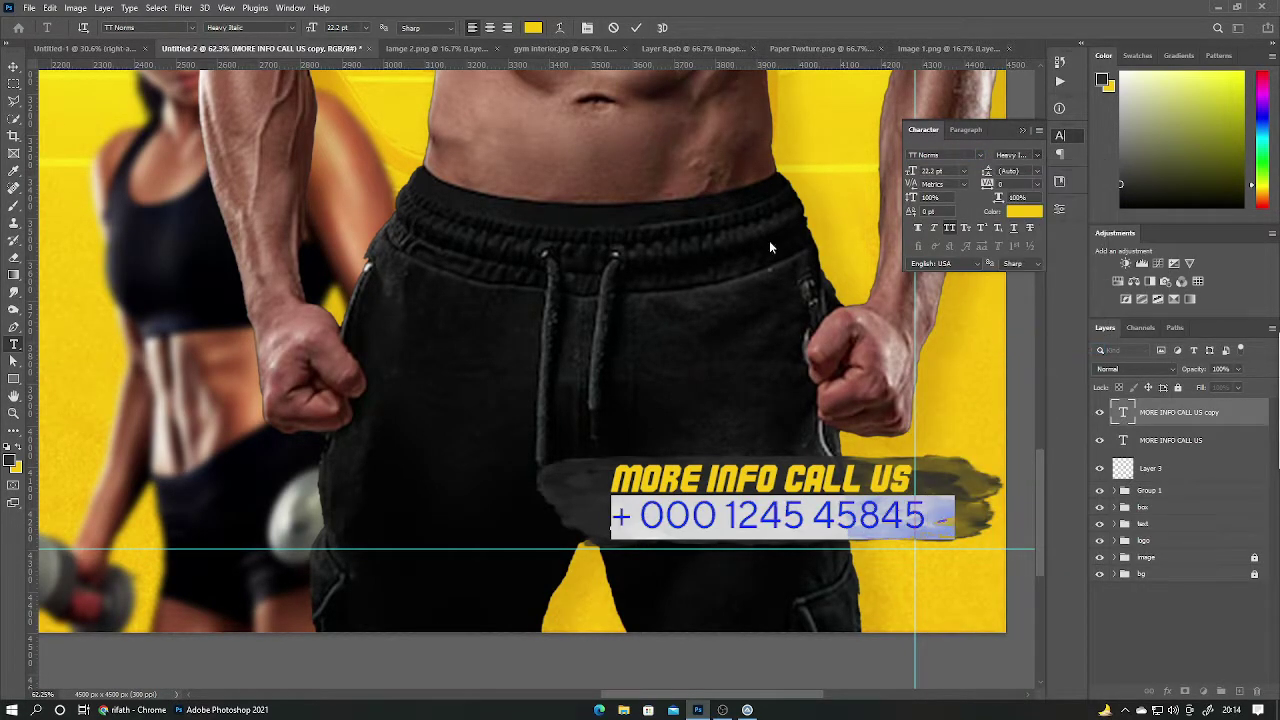
{"action": "left_click", "coordinate": [533, 27]}
{"action": "left_click", "coordinate": [866, 404]}
{"action": "left_click", "coordinate": [1163, 403]}
{"action": "left_click", "coordinate": [683, 478]}
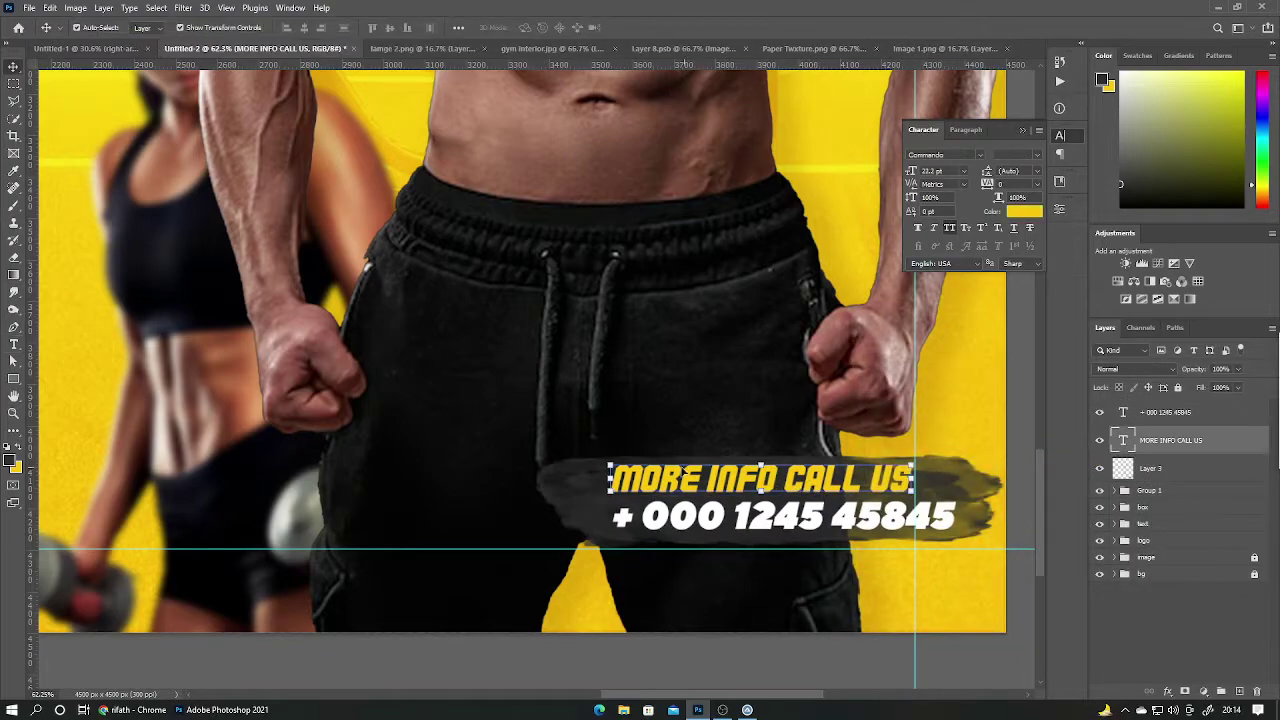
{"action": "left_click_drag", "start_coordinate": [610, 464], "coordinate": [660, 469]}
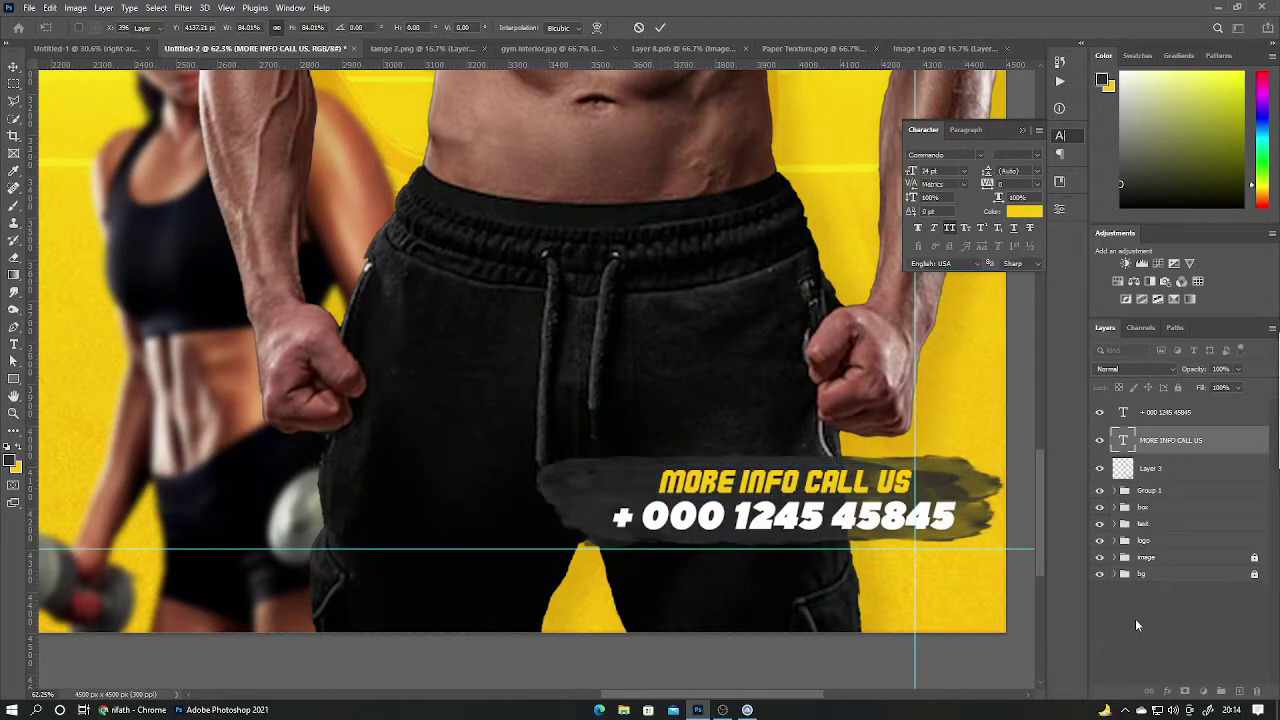
{"action": "left_click", "coordinate": [1104, 583]}
{"action": "key", "text": "ctrl+0"}
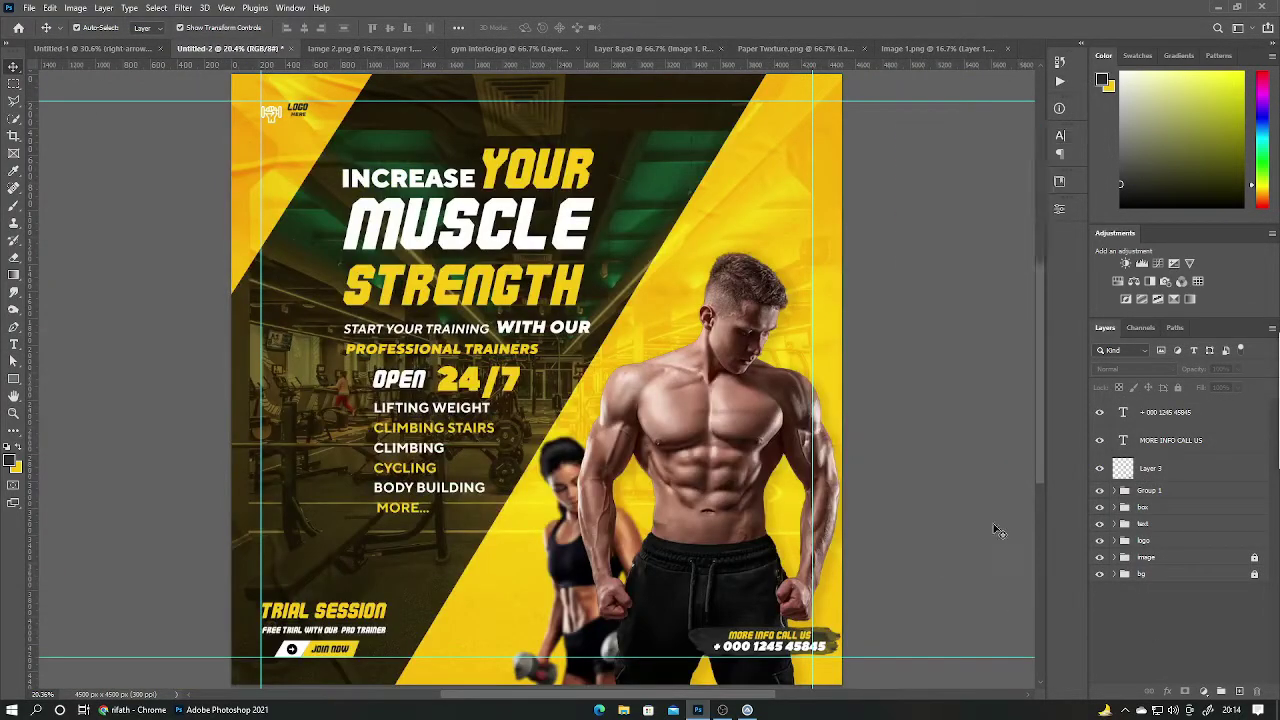